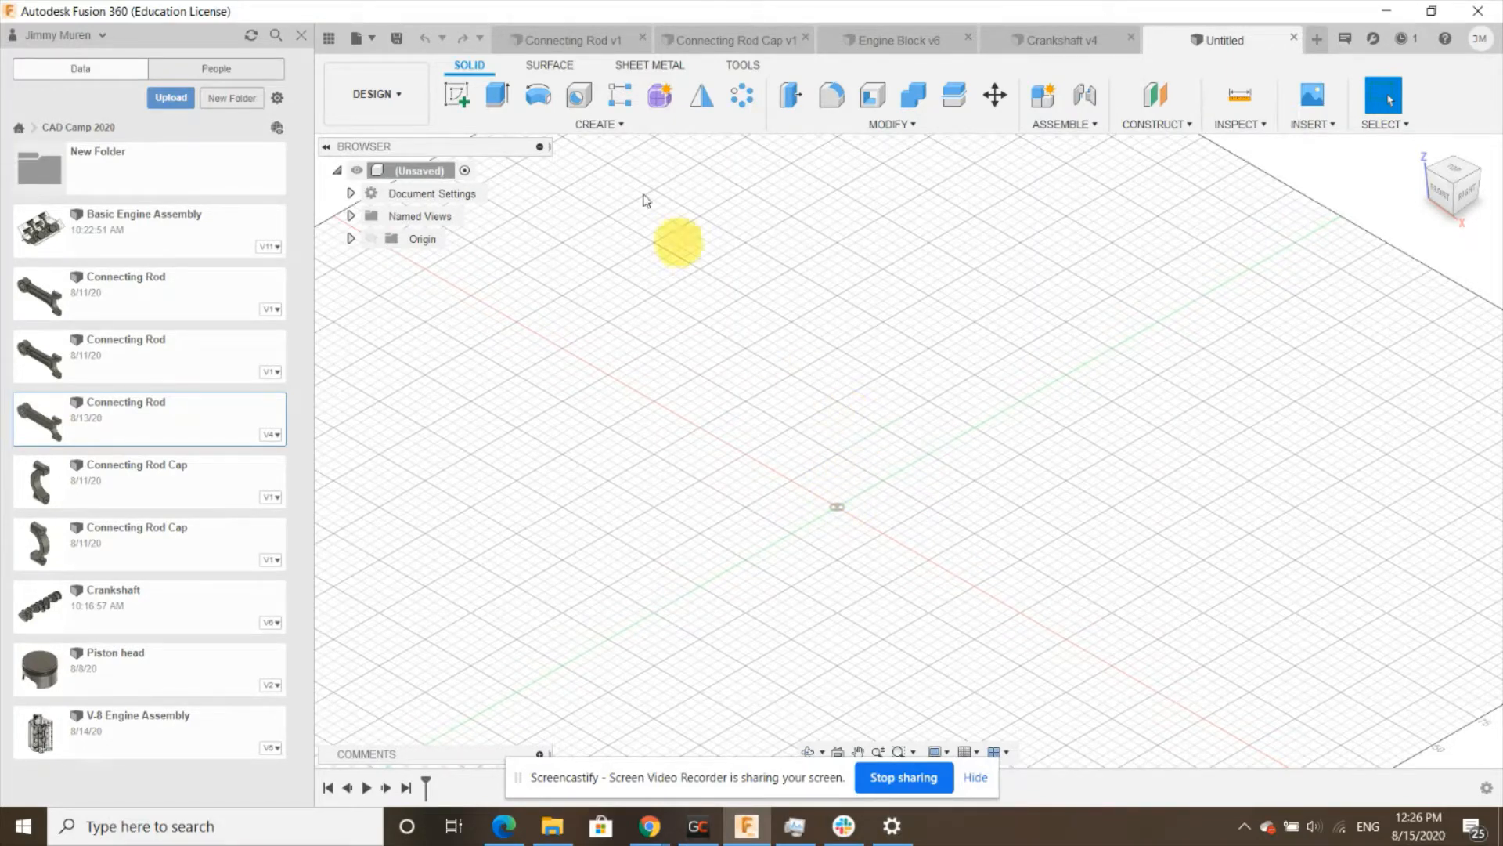
# - Browse the open connecting rod, connecting rod cap and crankshaft designs to review their shapes
pyautogui.click(552, 45)
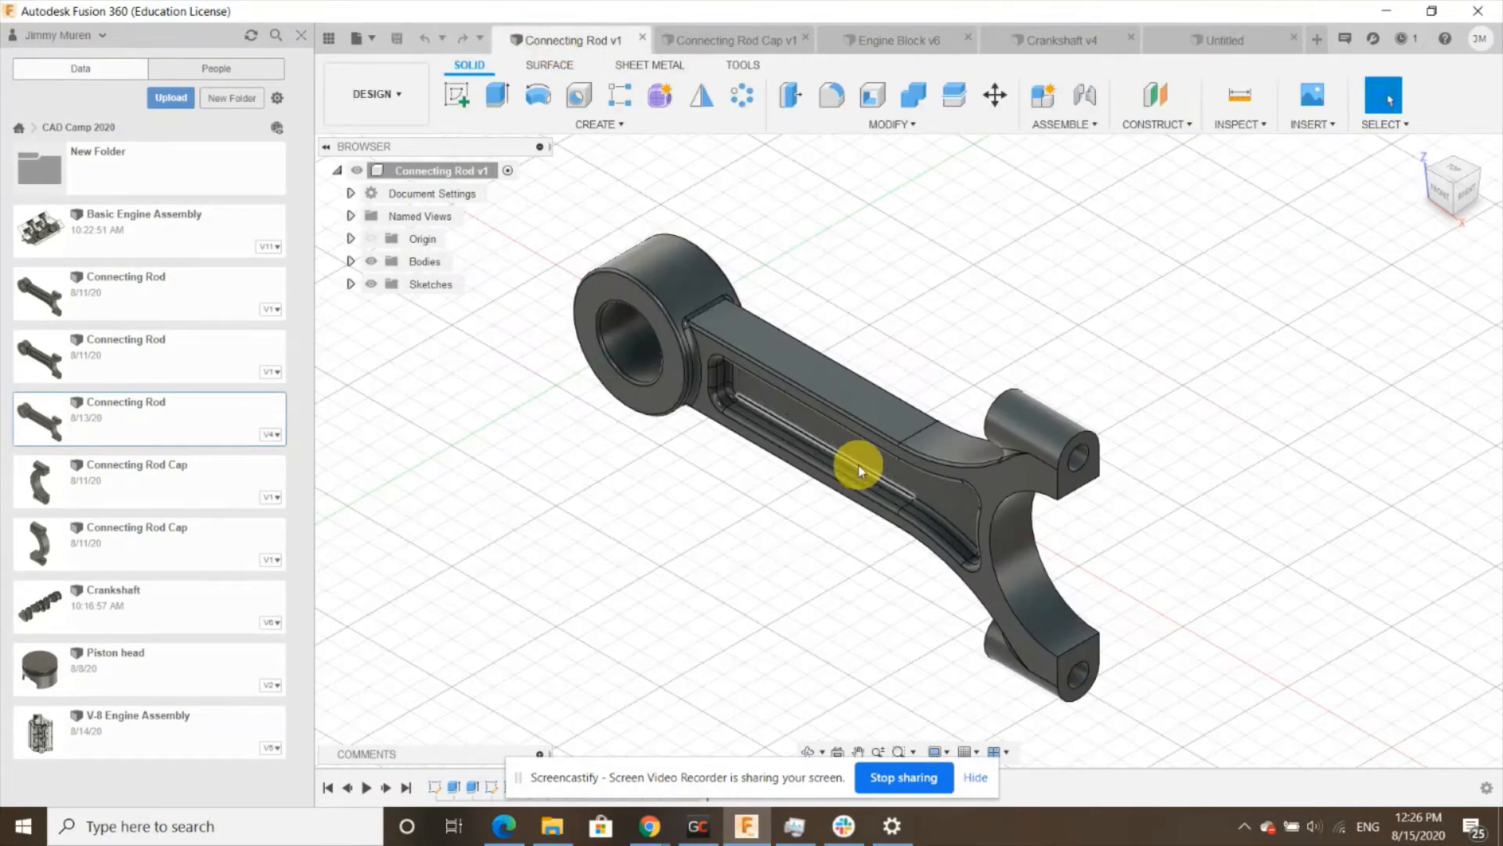
pyautogui.scroll(-3, 754, 479)
pyautogui.scroll(2, 965, 473)
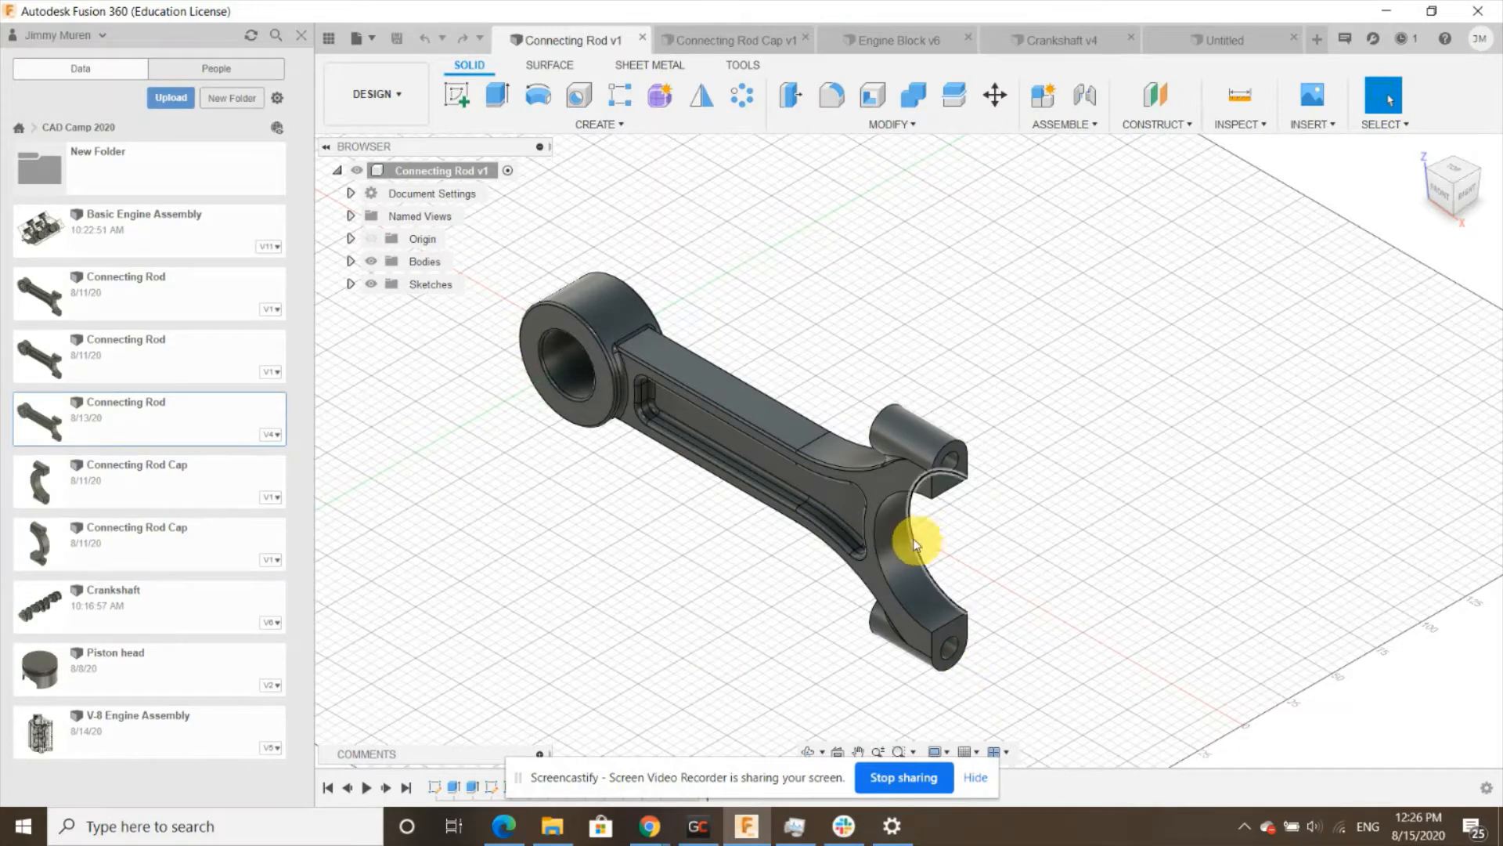
pyautogui.click(711, 41)
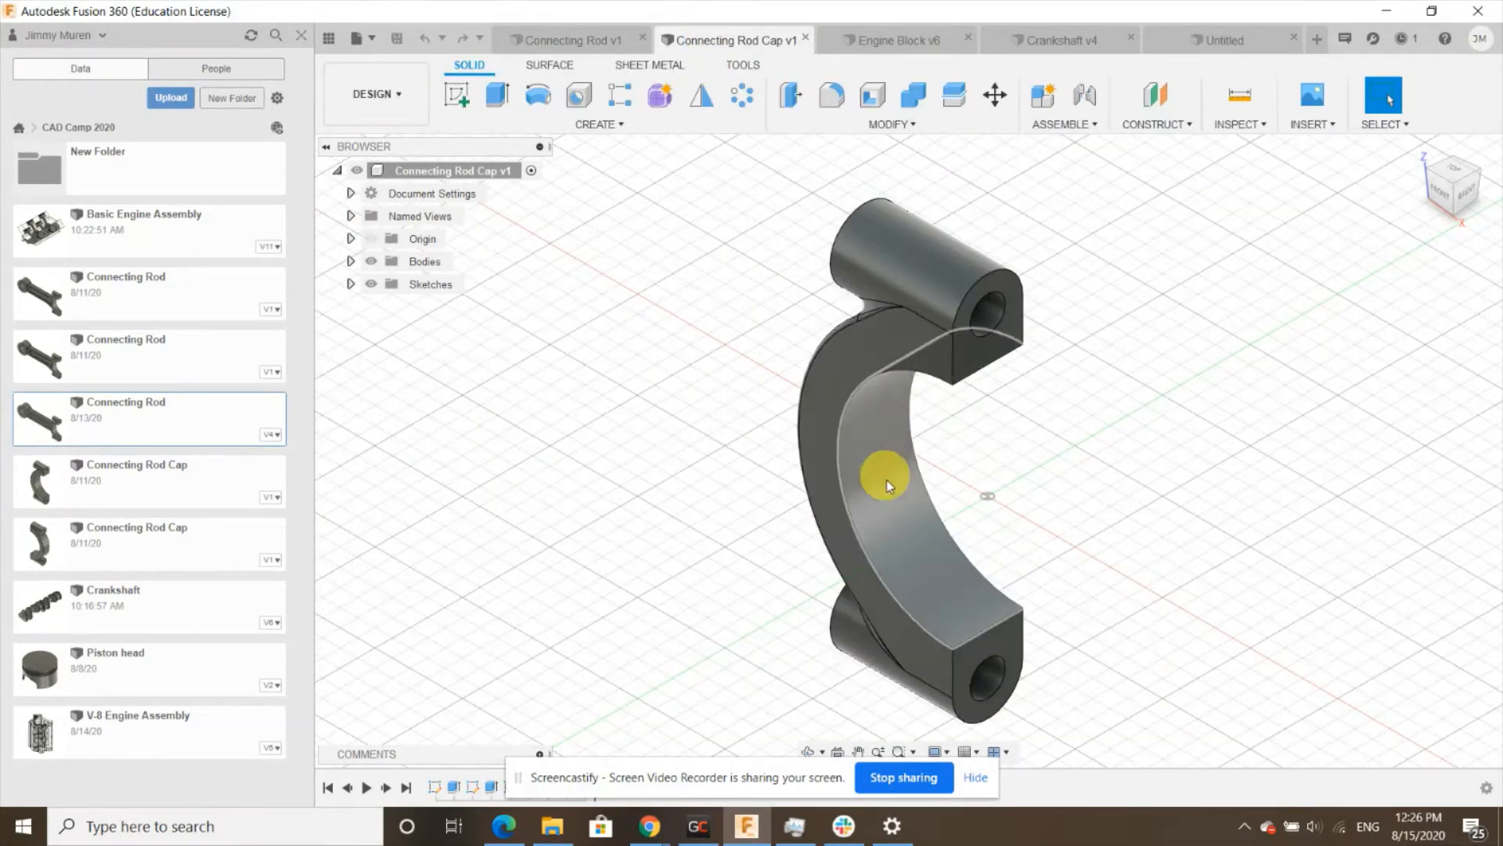
pyautogui.click(570, 40)
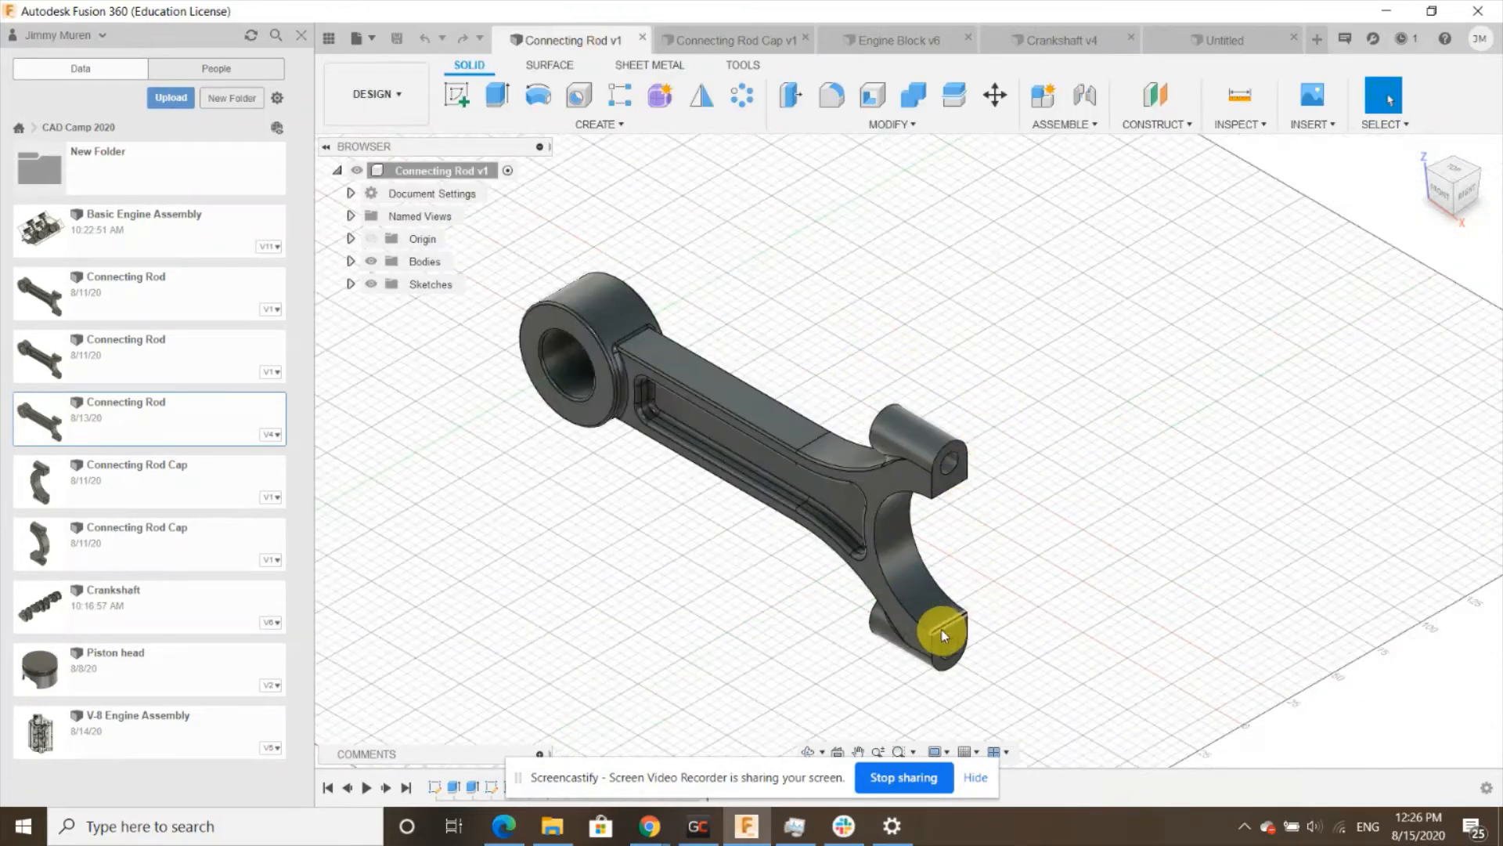
pyautogui.click(1056, 41)
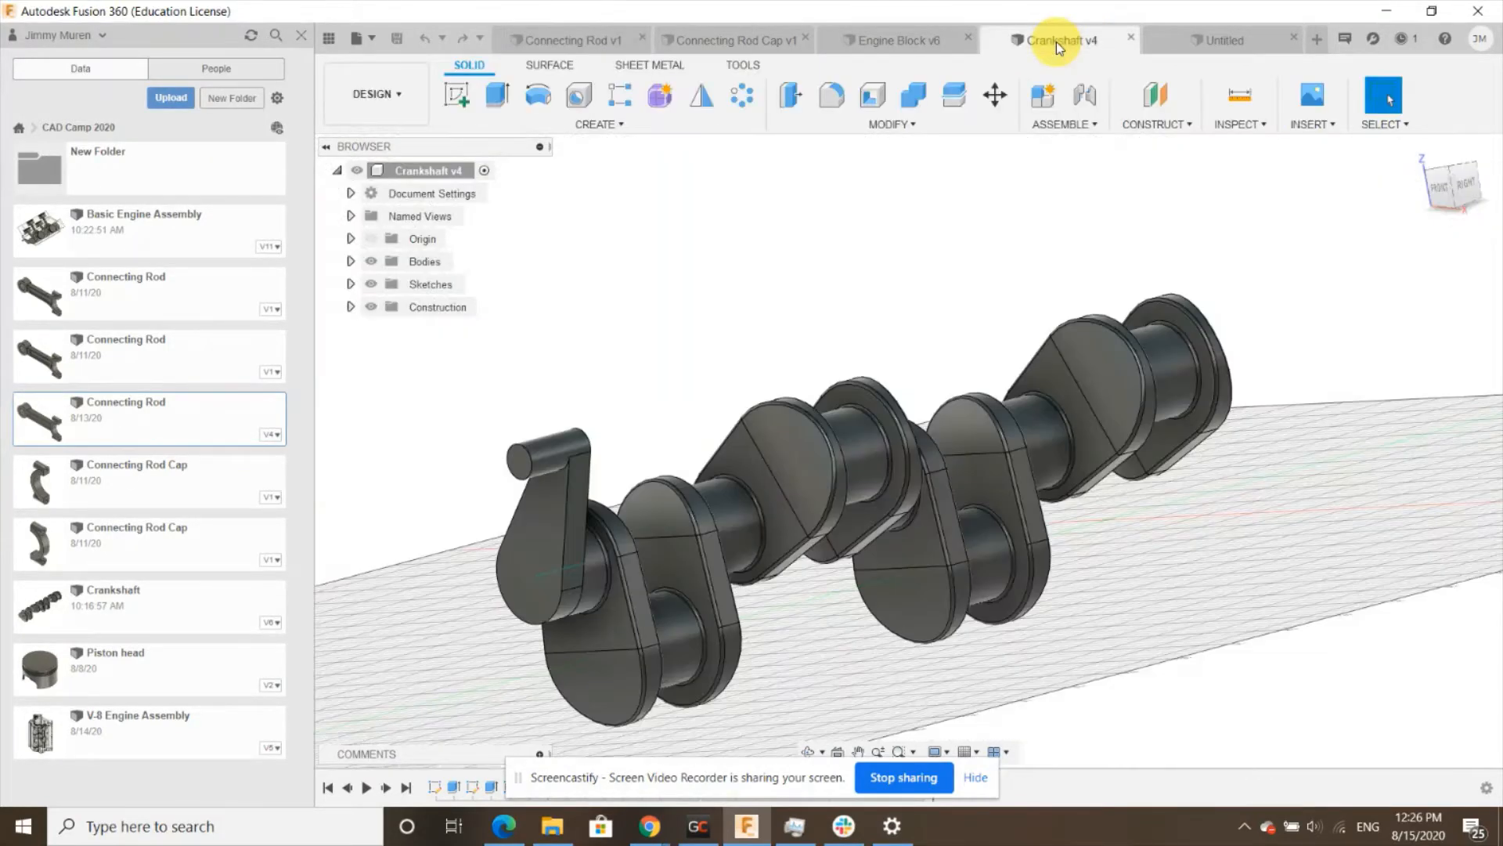
pyautogui.click(1421, 149)
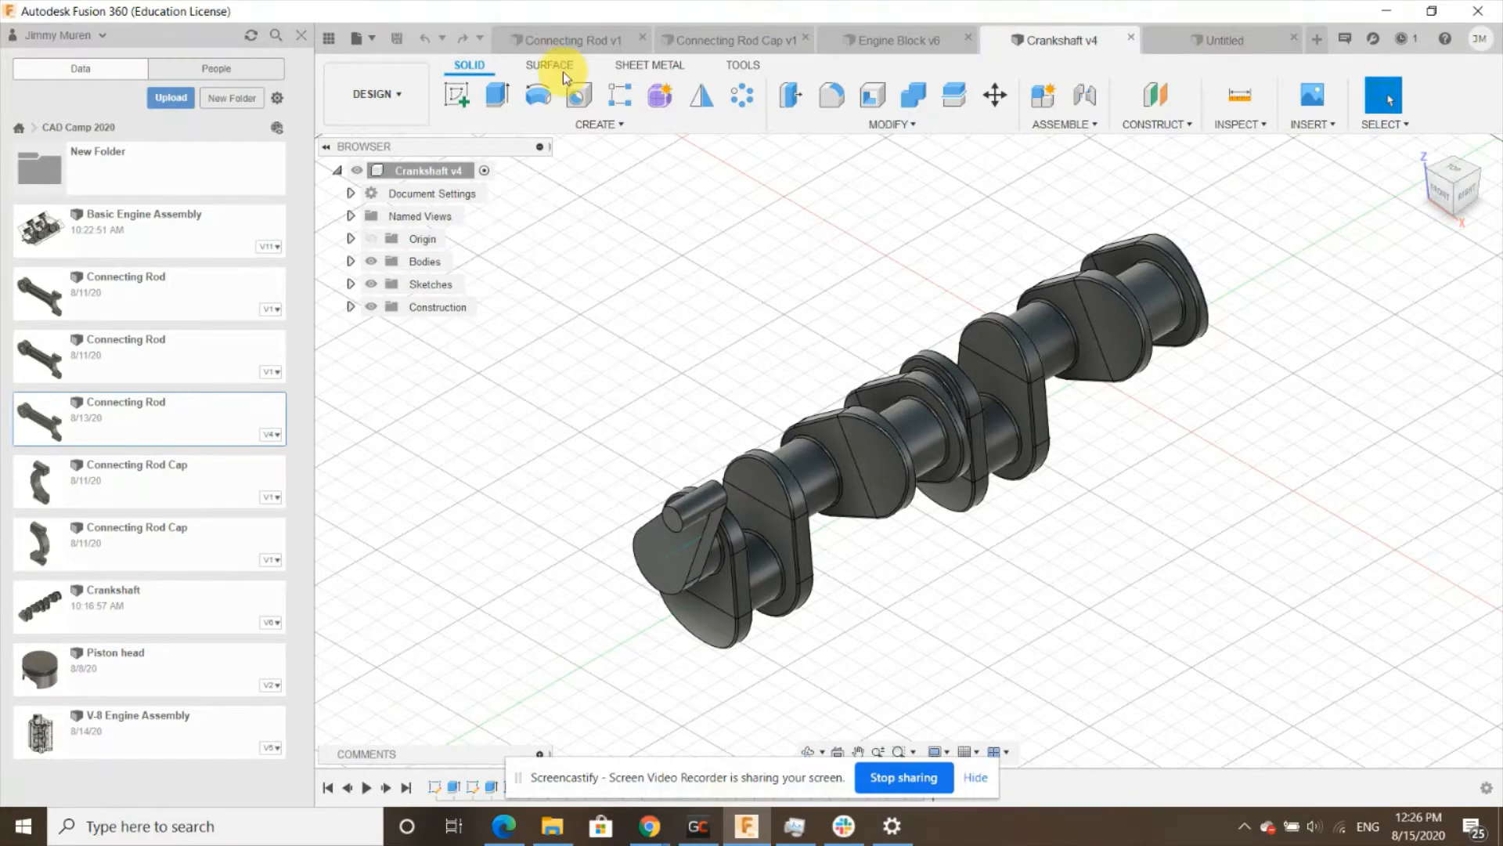
# - Switch to the untitled design and start a new sketch on the front plane
pyautogui.click(567, 48)
pyautogui.click(1255, 49)
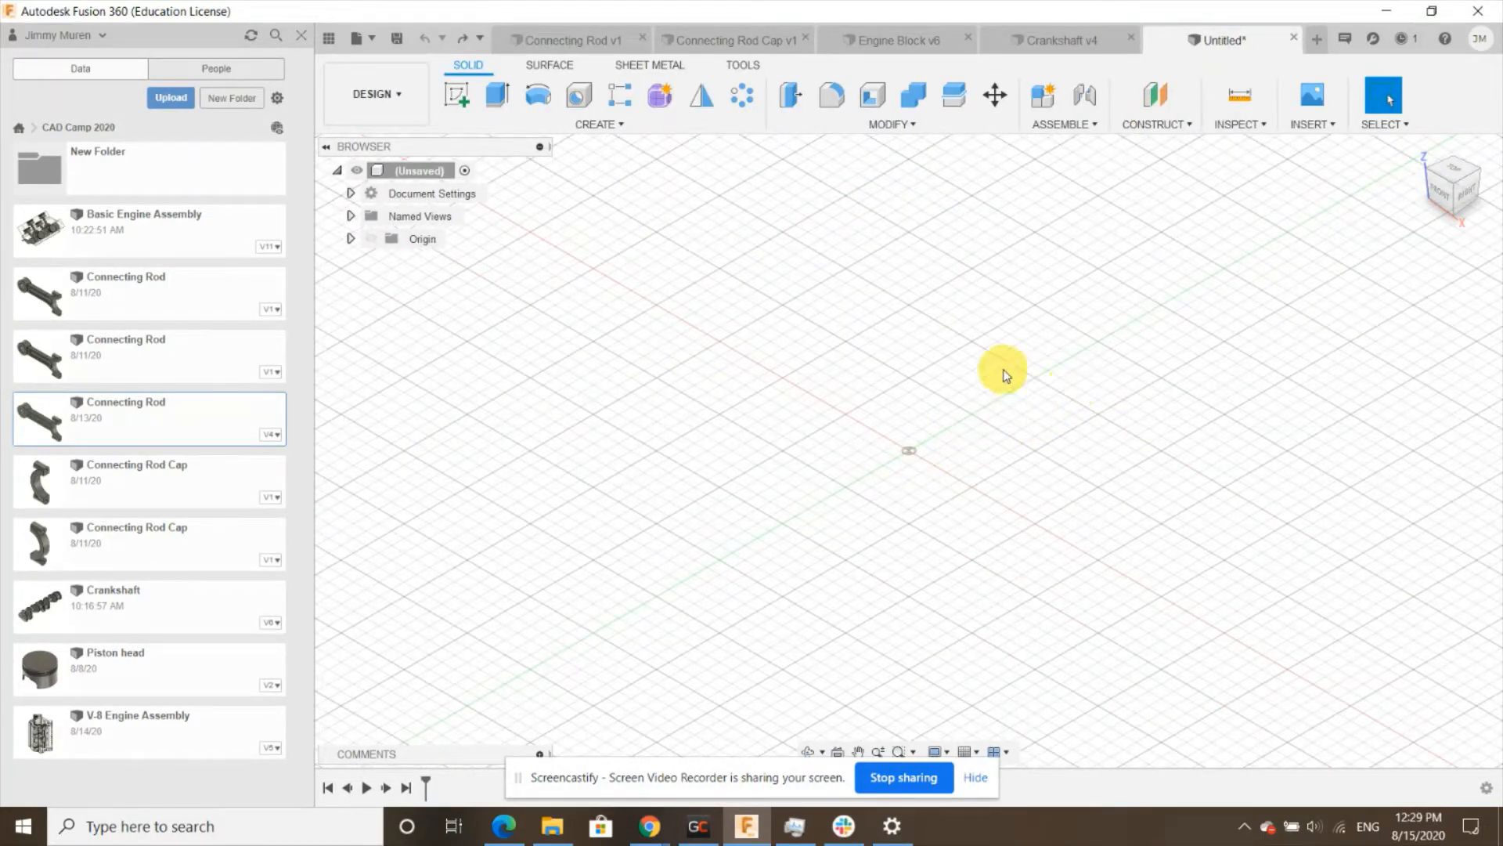
pyautogui.click(459, 100)
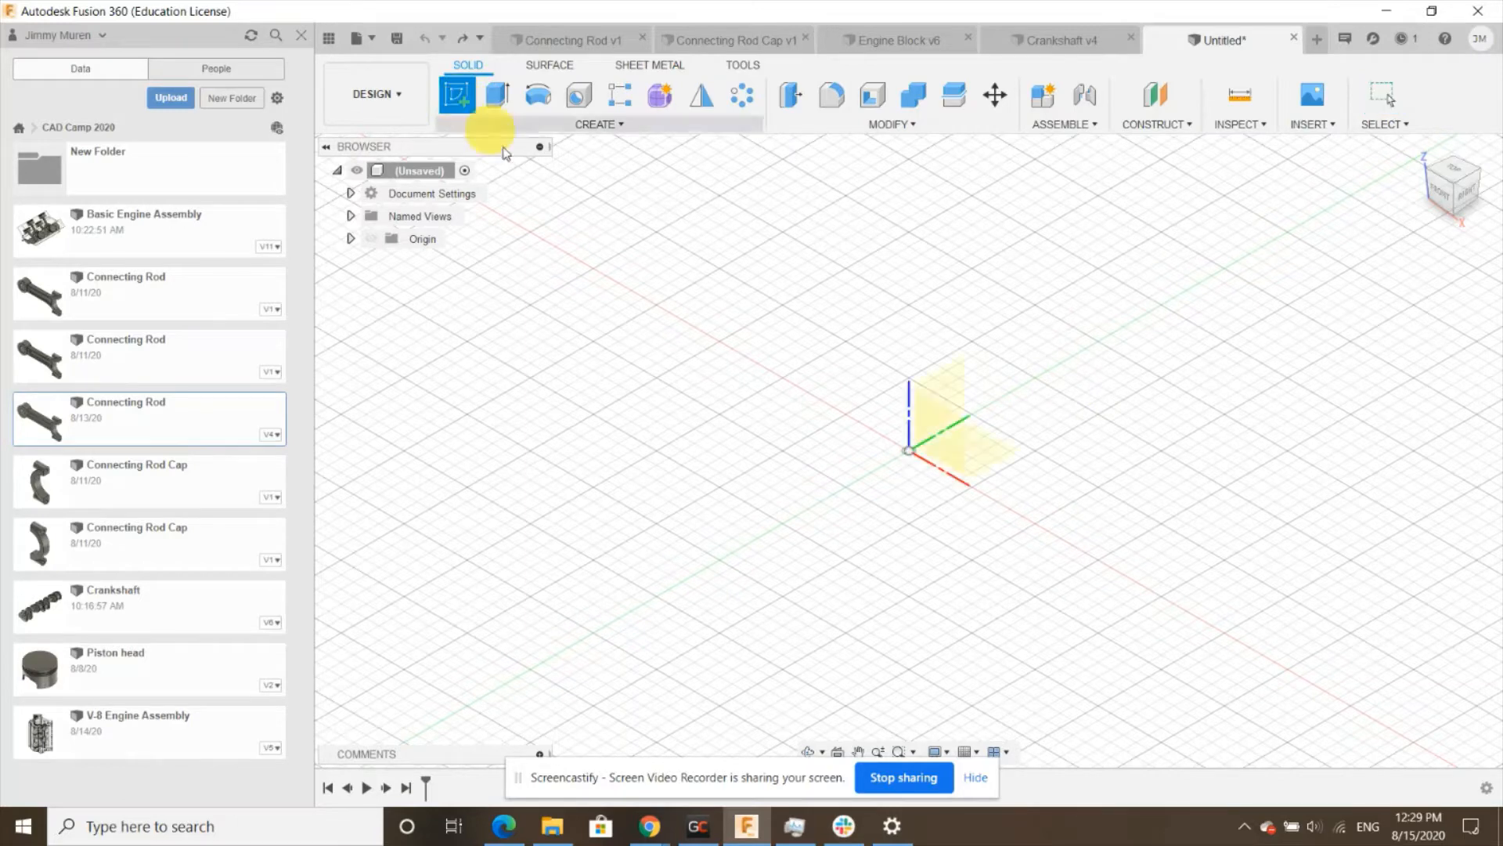
pyautogui.click(931, 437)
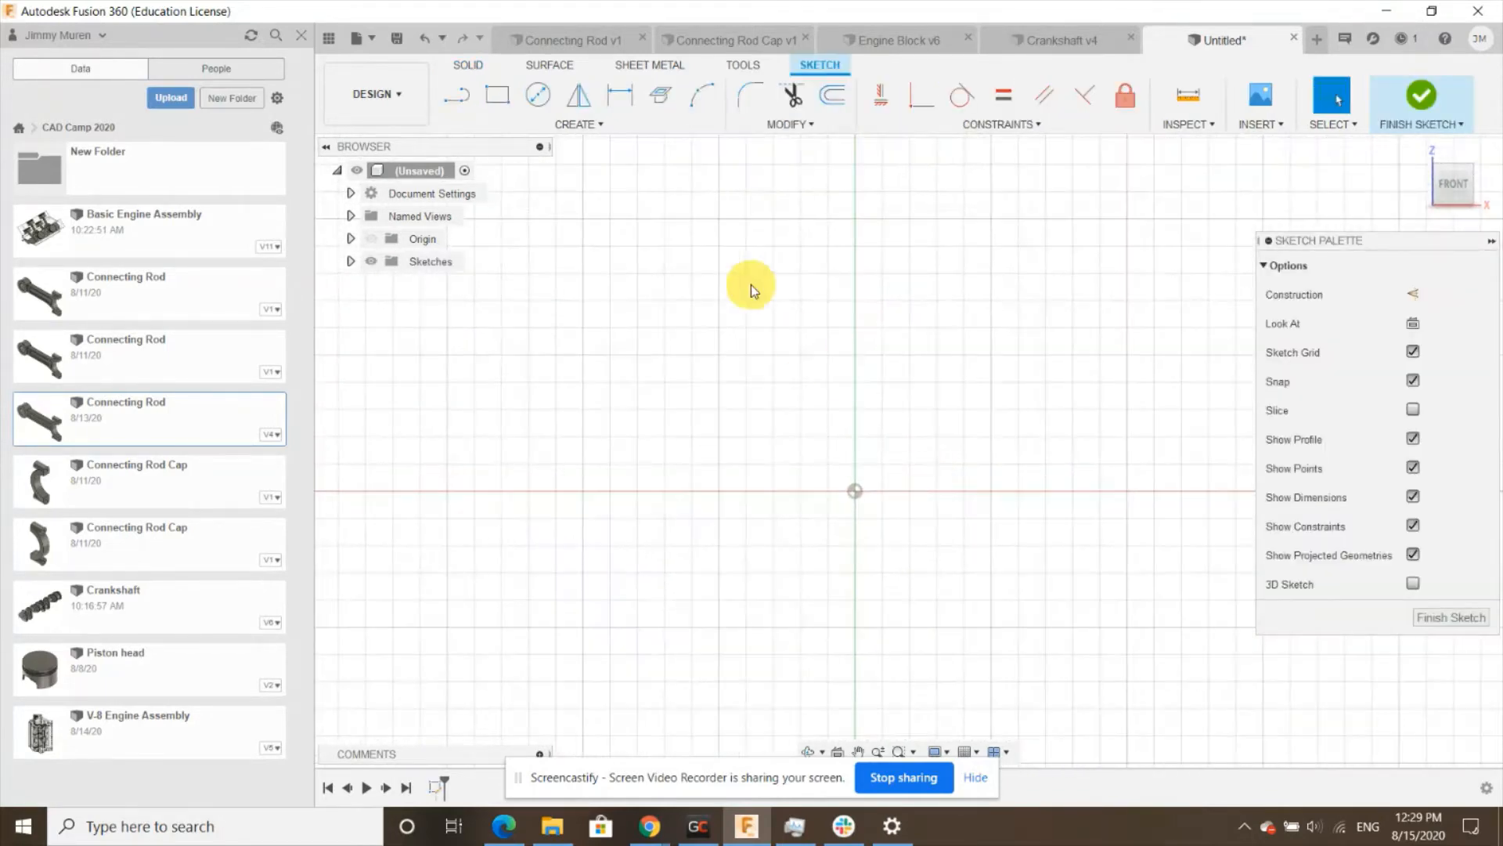
# - Draw a 30 mm diameter circle centred on the sketch origin
pyautogui.click(537, 95)
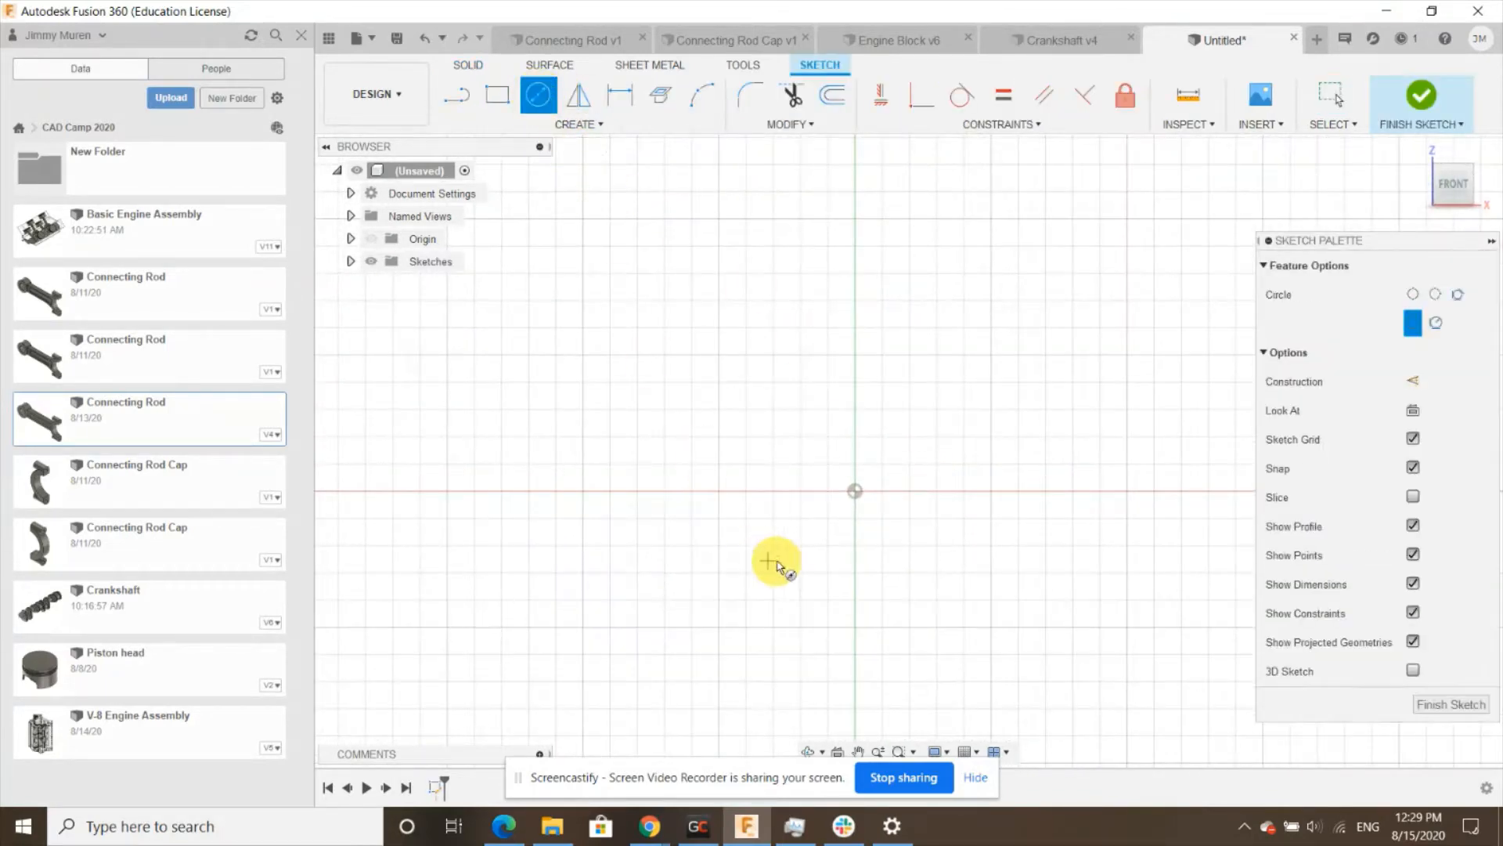
pyautogui.click(854, 492)
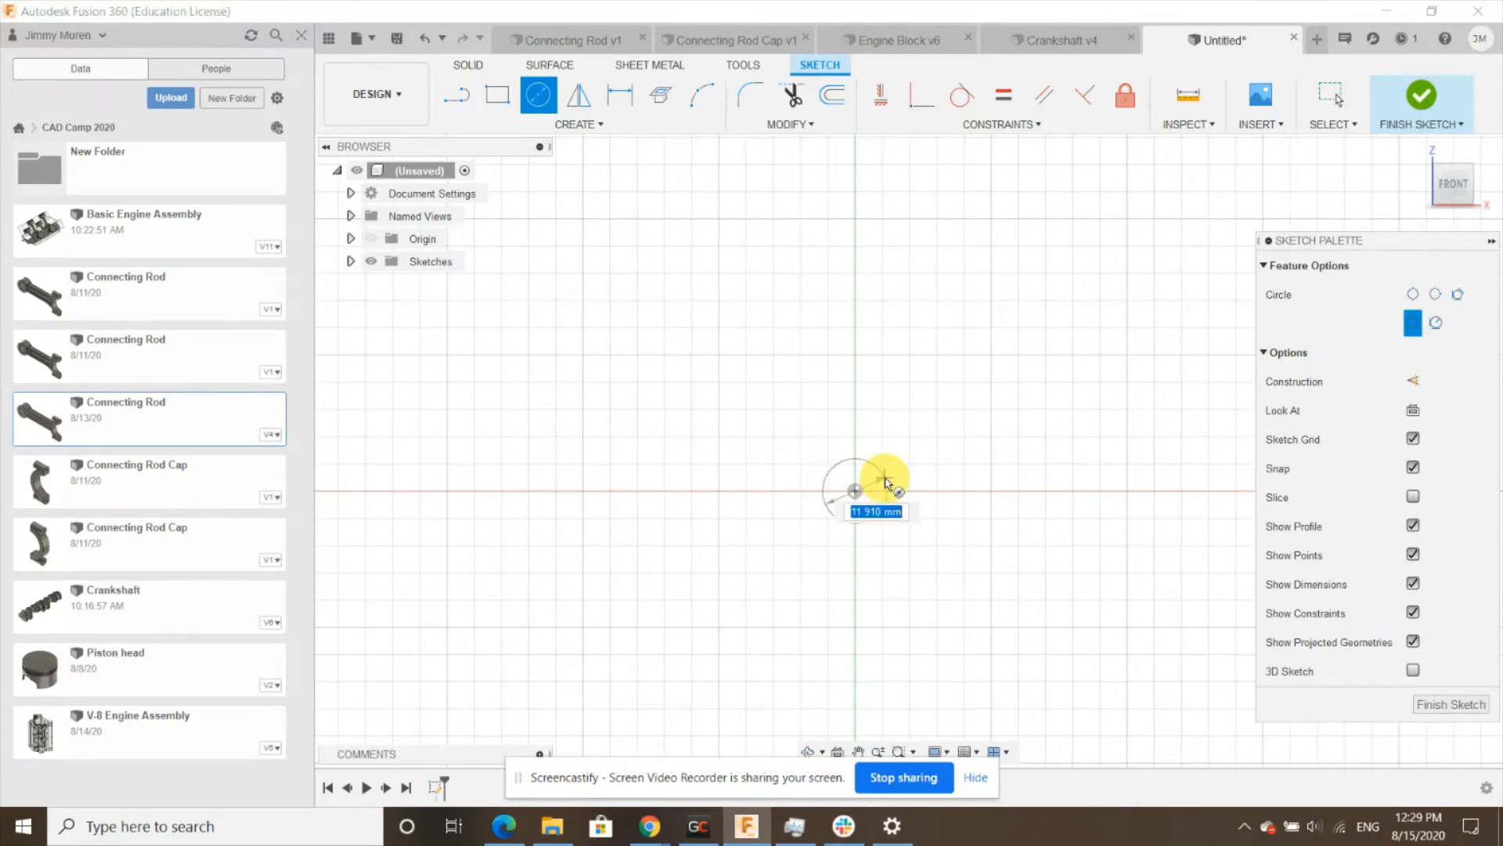
pyautogui.write('30')
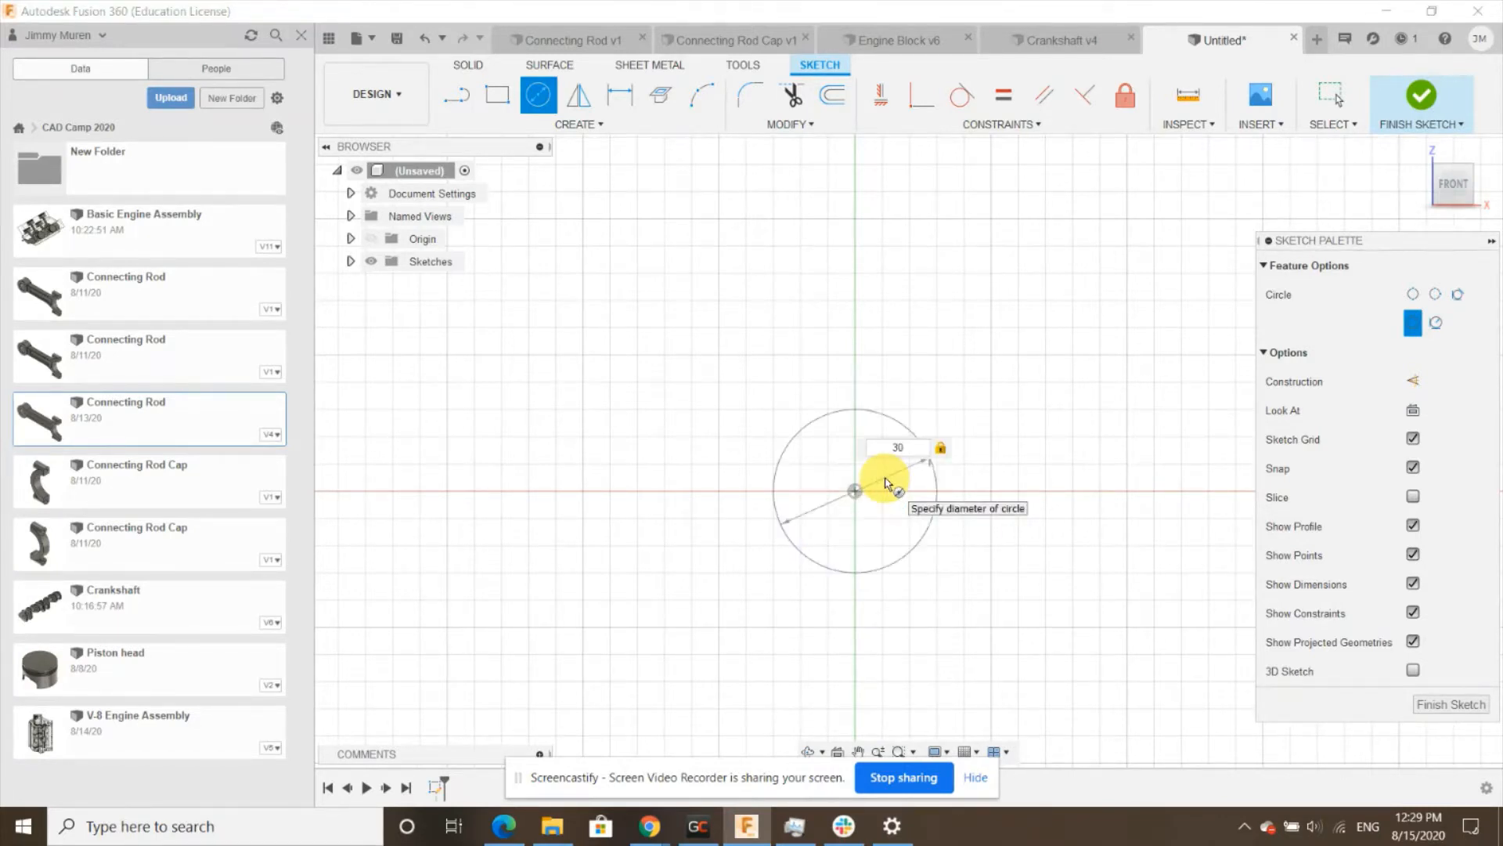
pyautogui.press('Return')
# - Draw a concentric 55 mm diameter circle around the origin
pyautogui.click(537, 95)
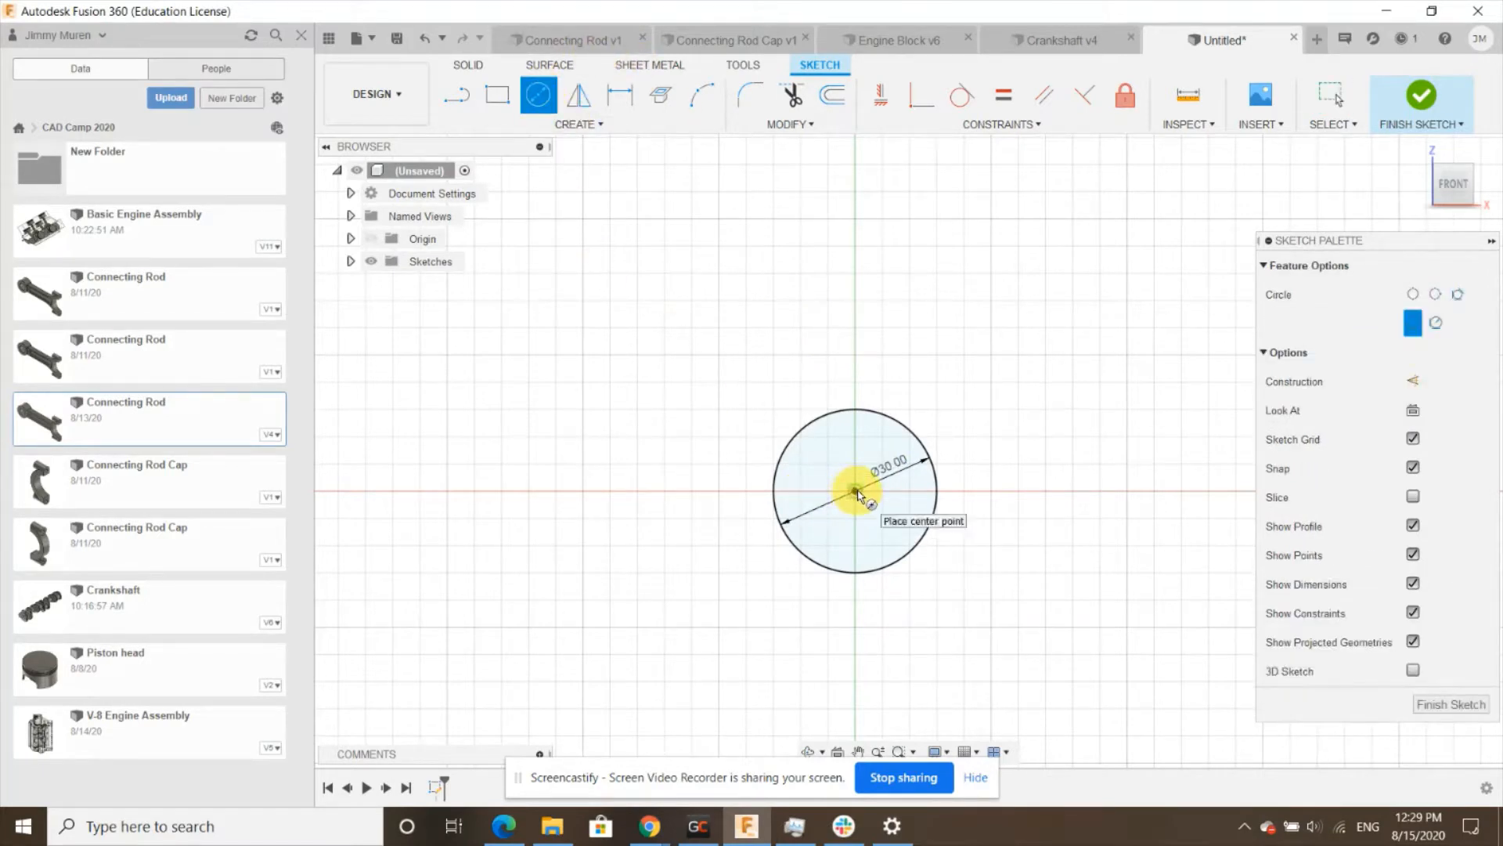
pyautogui.click(855, 491)
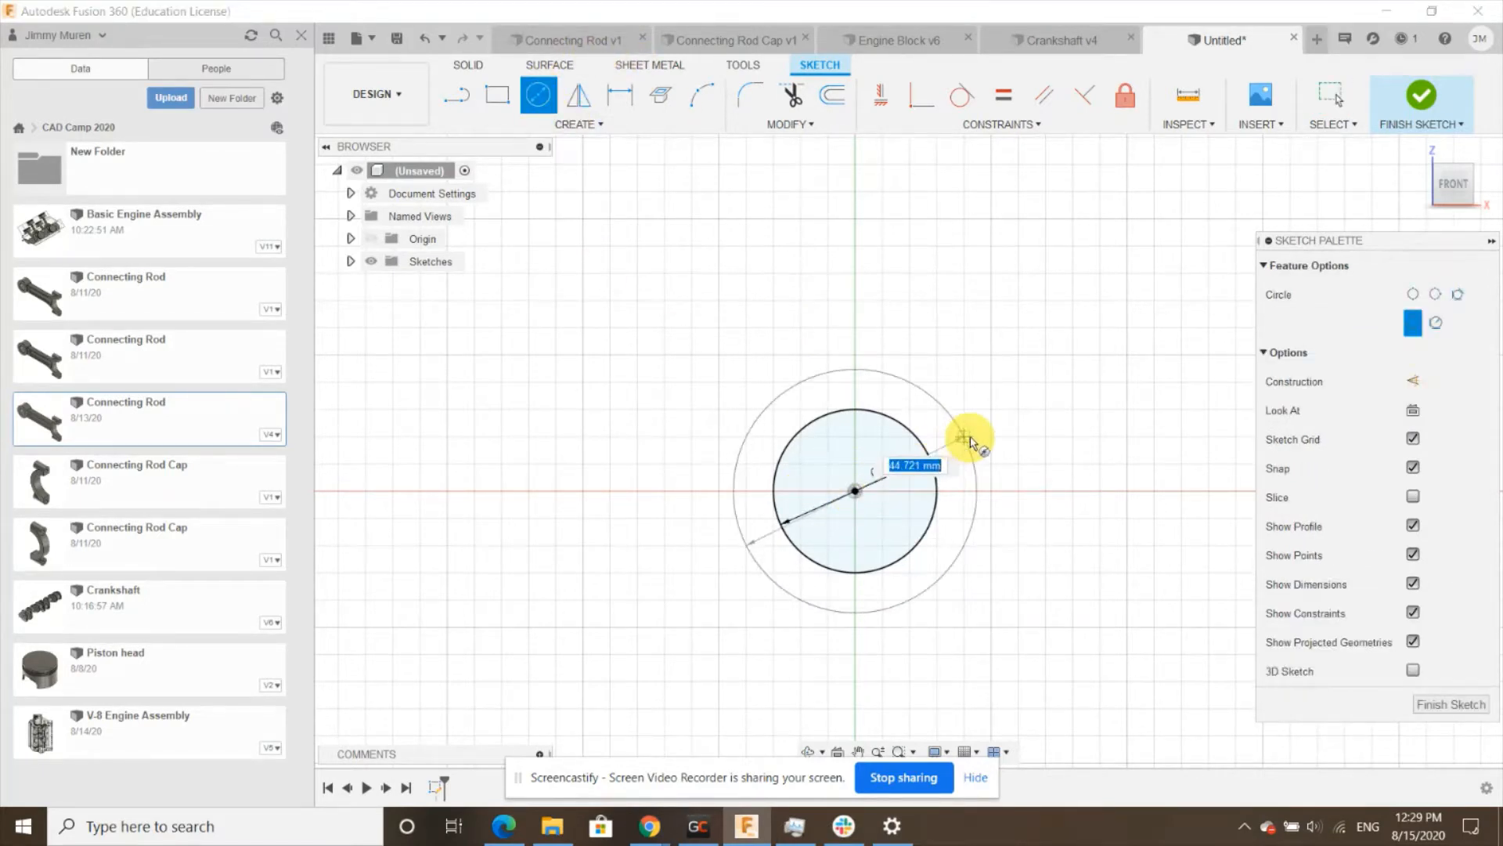
pyautogui.write('55')
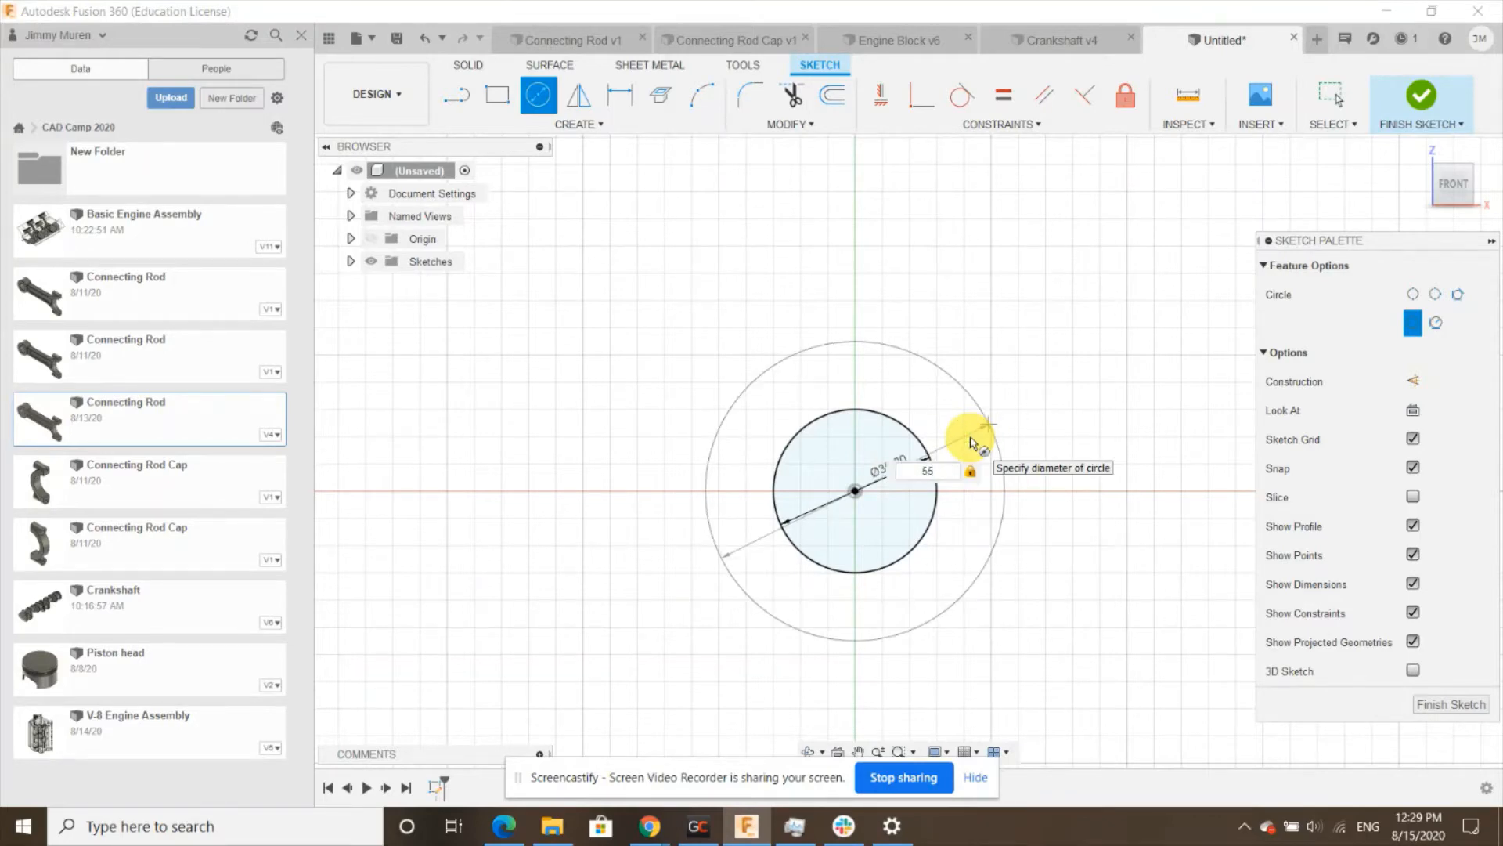
pyautogui.press('Return')
pyautogui.press('Escape')
# - Draw a 65 mm diameter circle centred on the horizontal axis to the right of the first circles
pyautogui.scroll(-3, 501, 546)
pyautogui.scroll(-3, 501, 548)
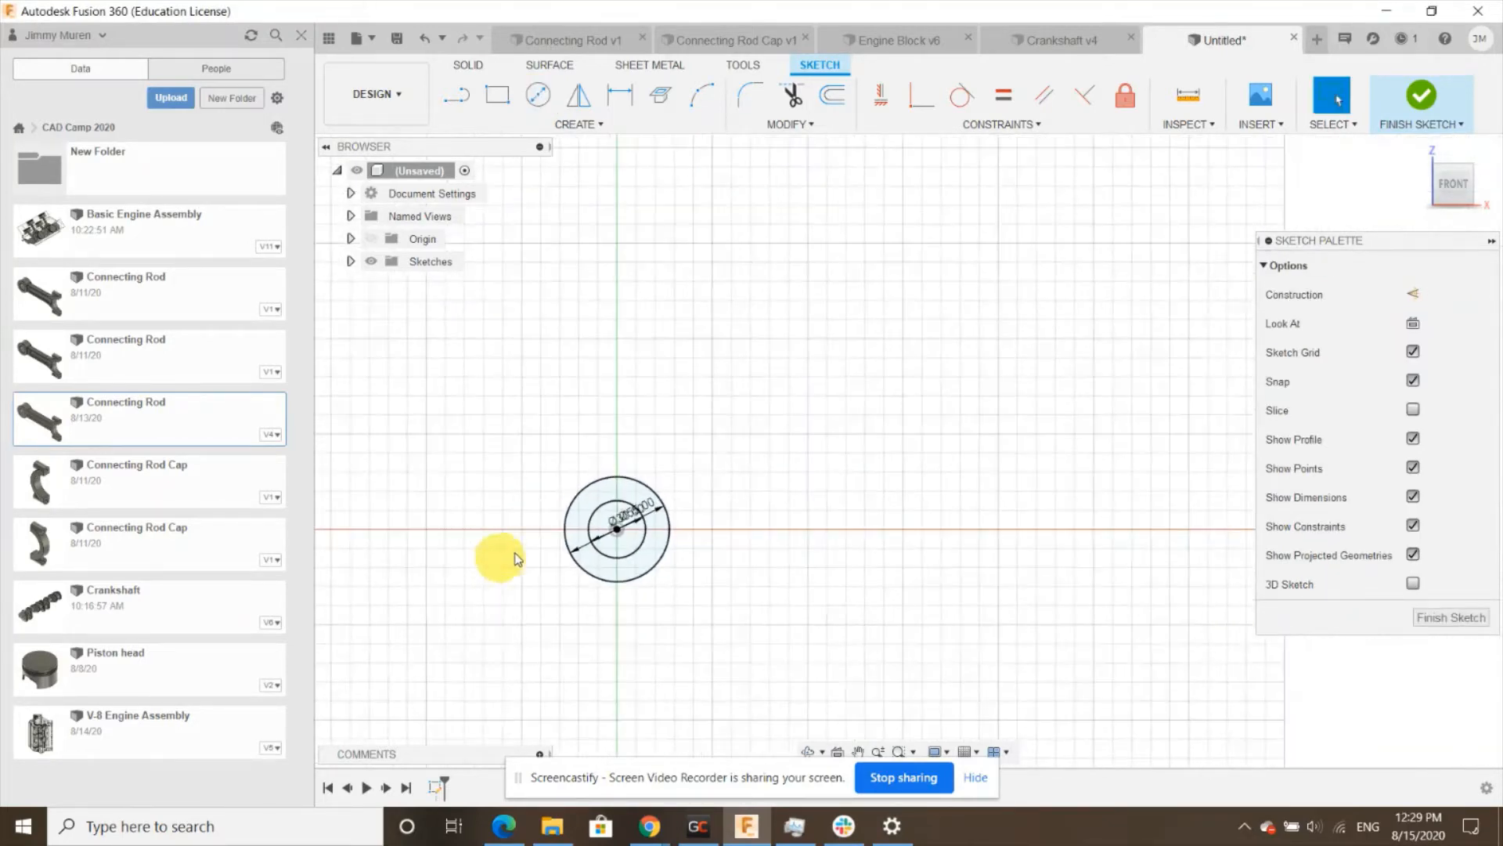
pyautogui.scroll(3, 720, 196)
pyautogui.scroll(-3, 665, 235)
pyautogui.scroll(2, 779, 487)
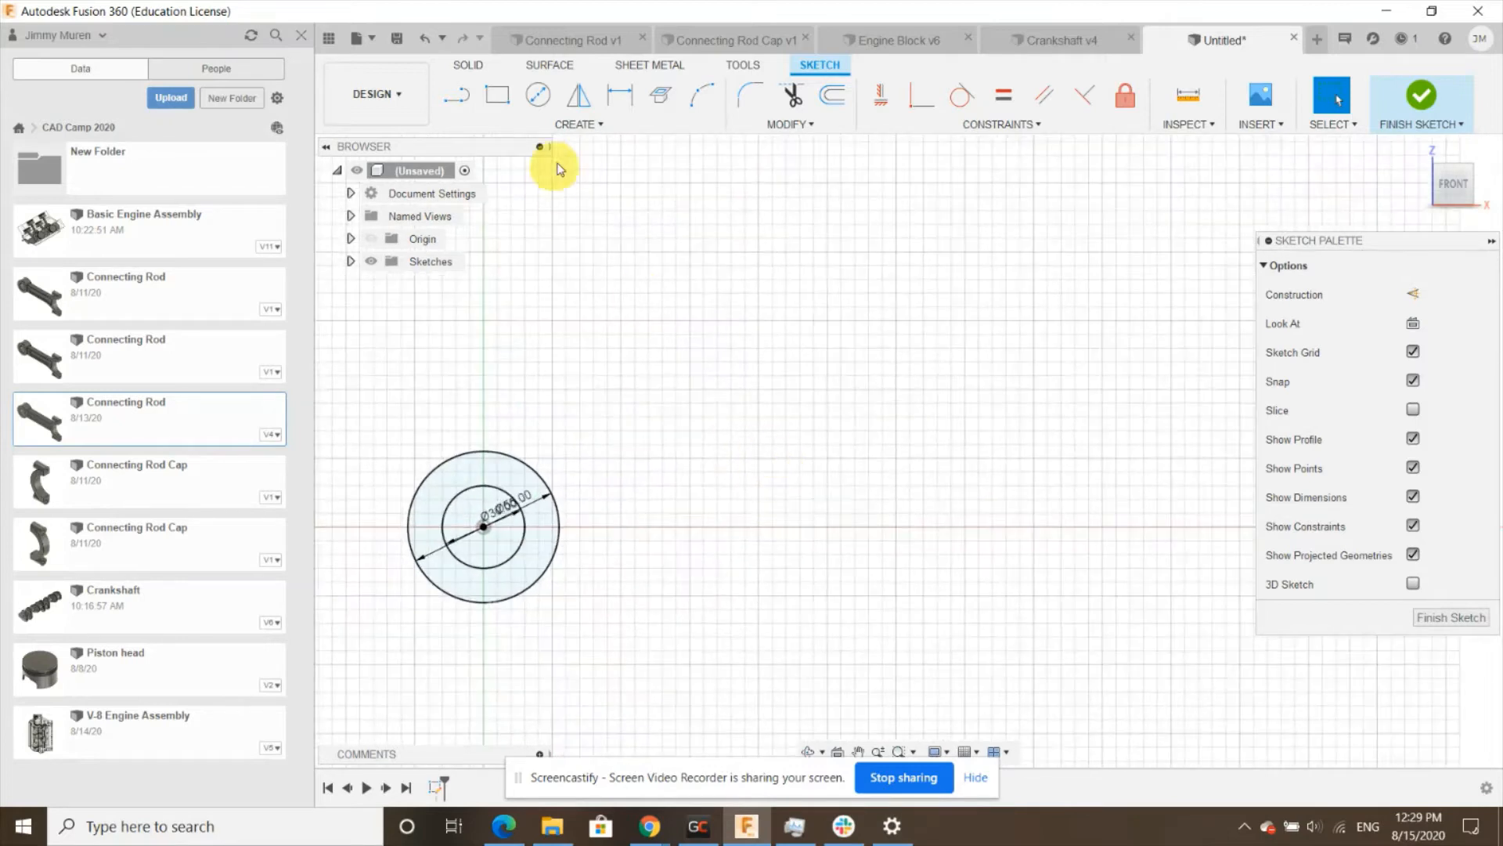
pyautogui.click(538, 95)
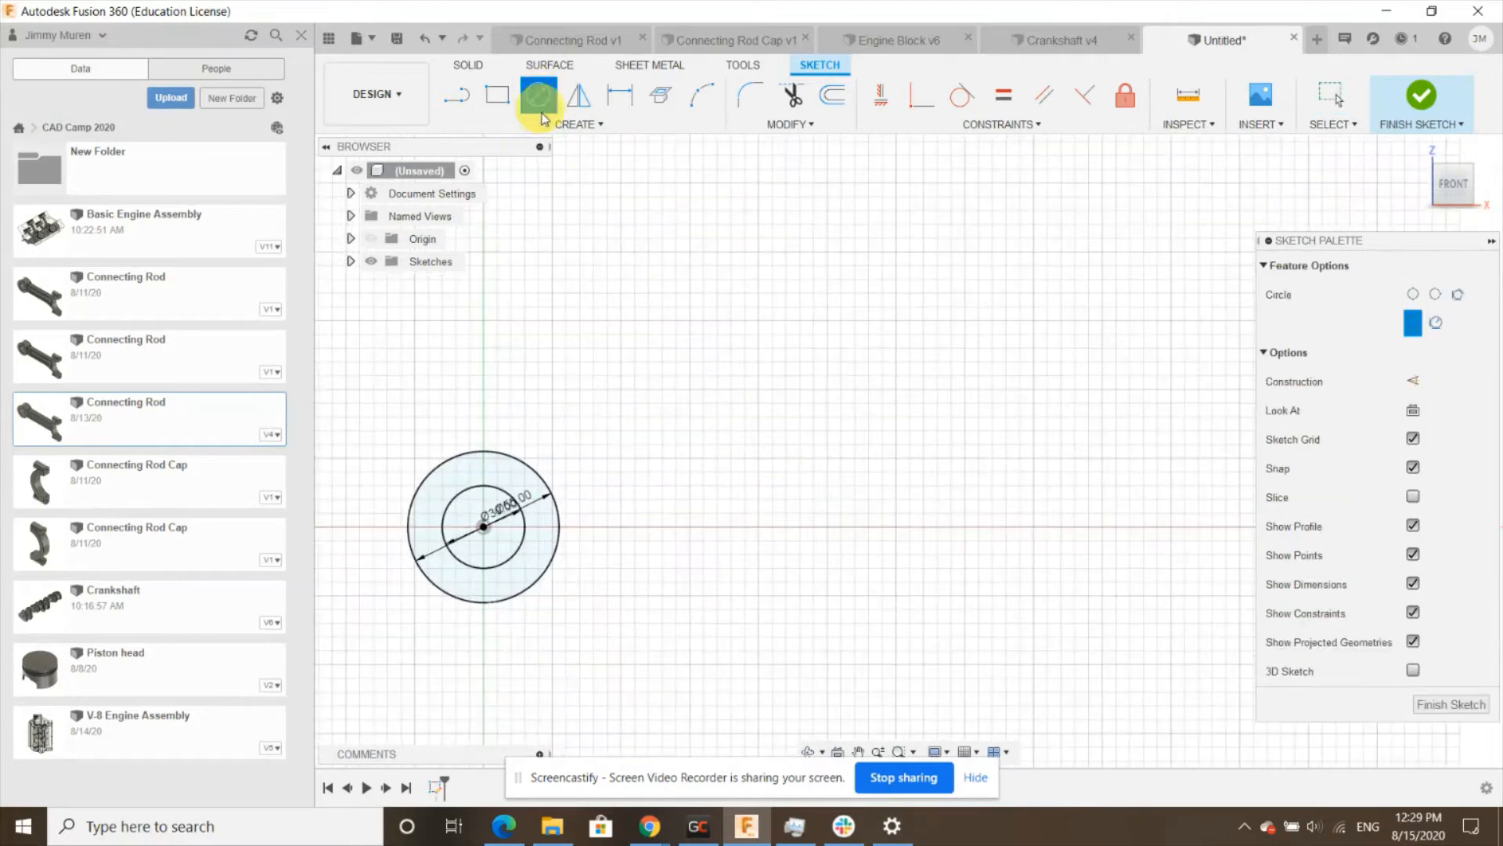
pyautogui.click(786, 526)
pyautogui.write('65')
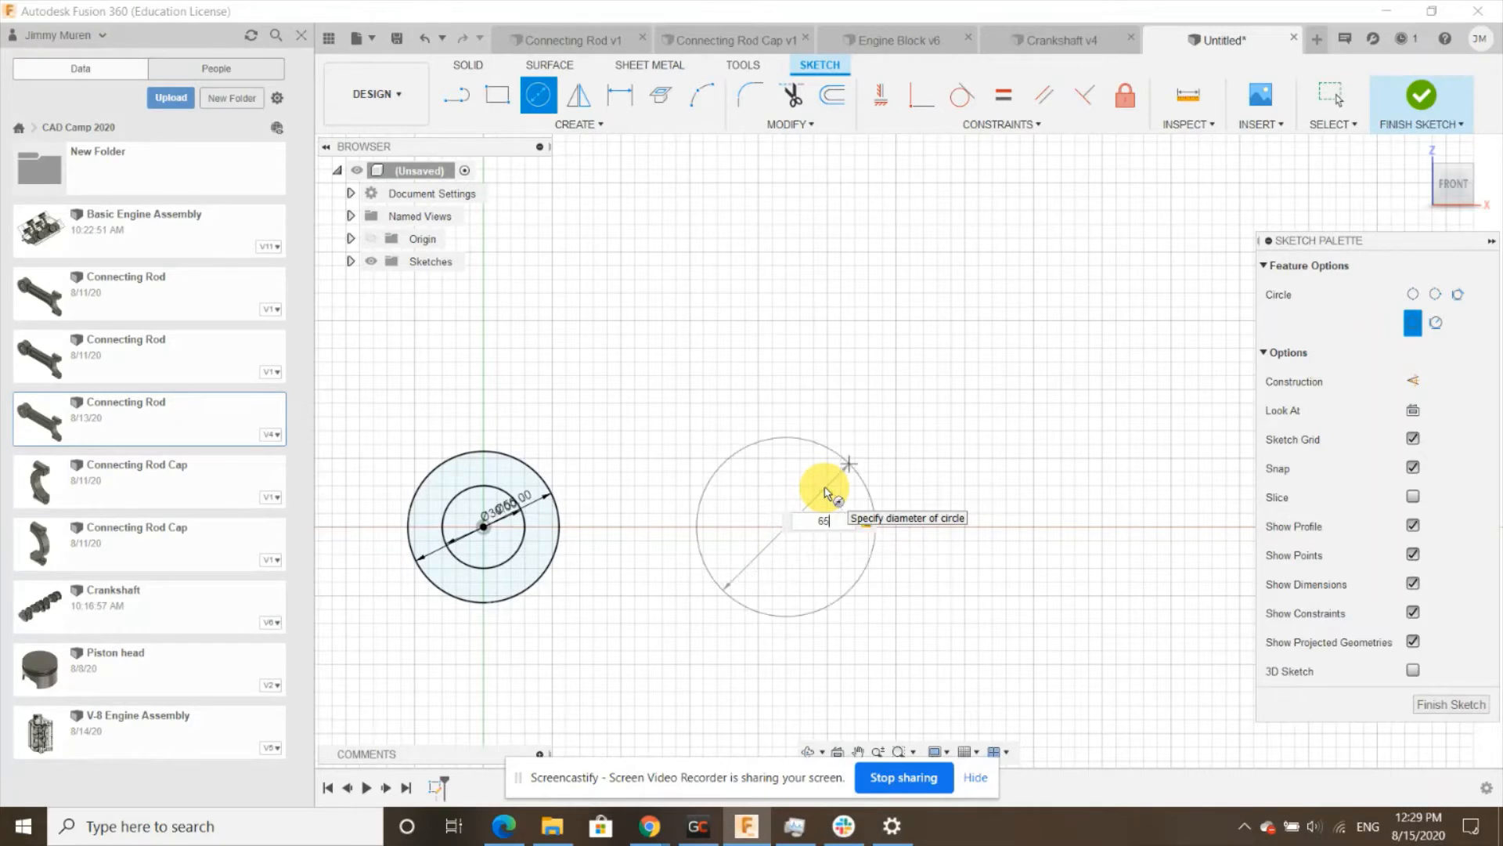
pyautogui.press('Return')
pyautogui.press('Escape')
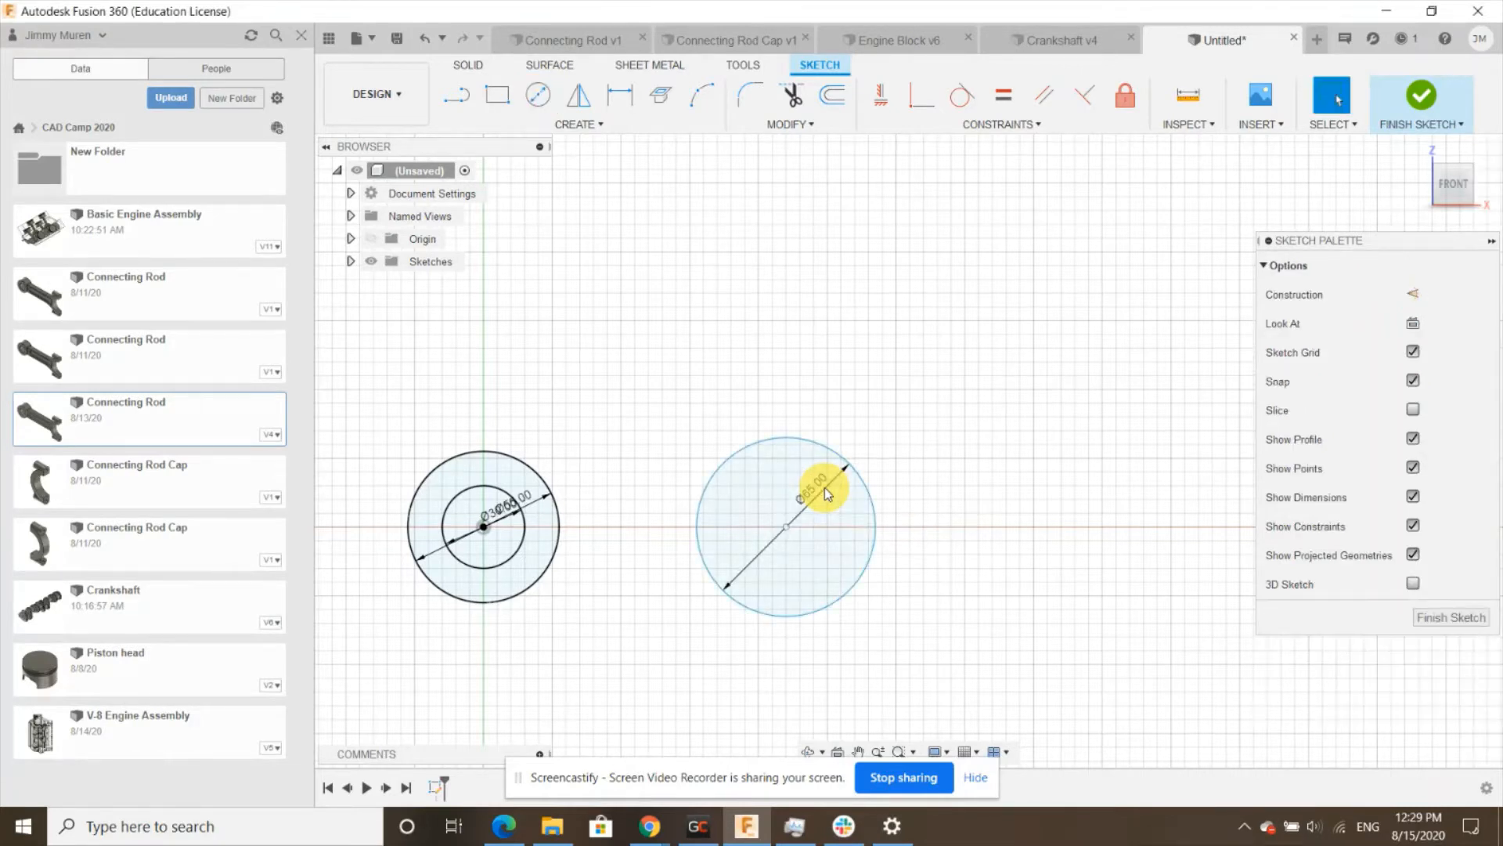
# - Draw a concentric 90 mm diameter circle around the right-hand circle
pyautogui.click(540, 97)
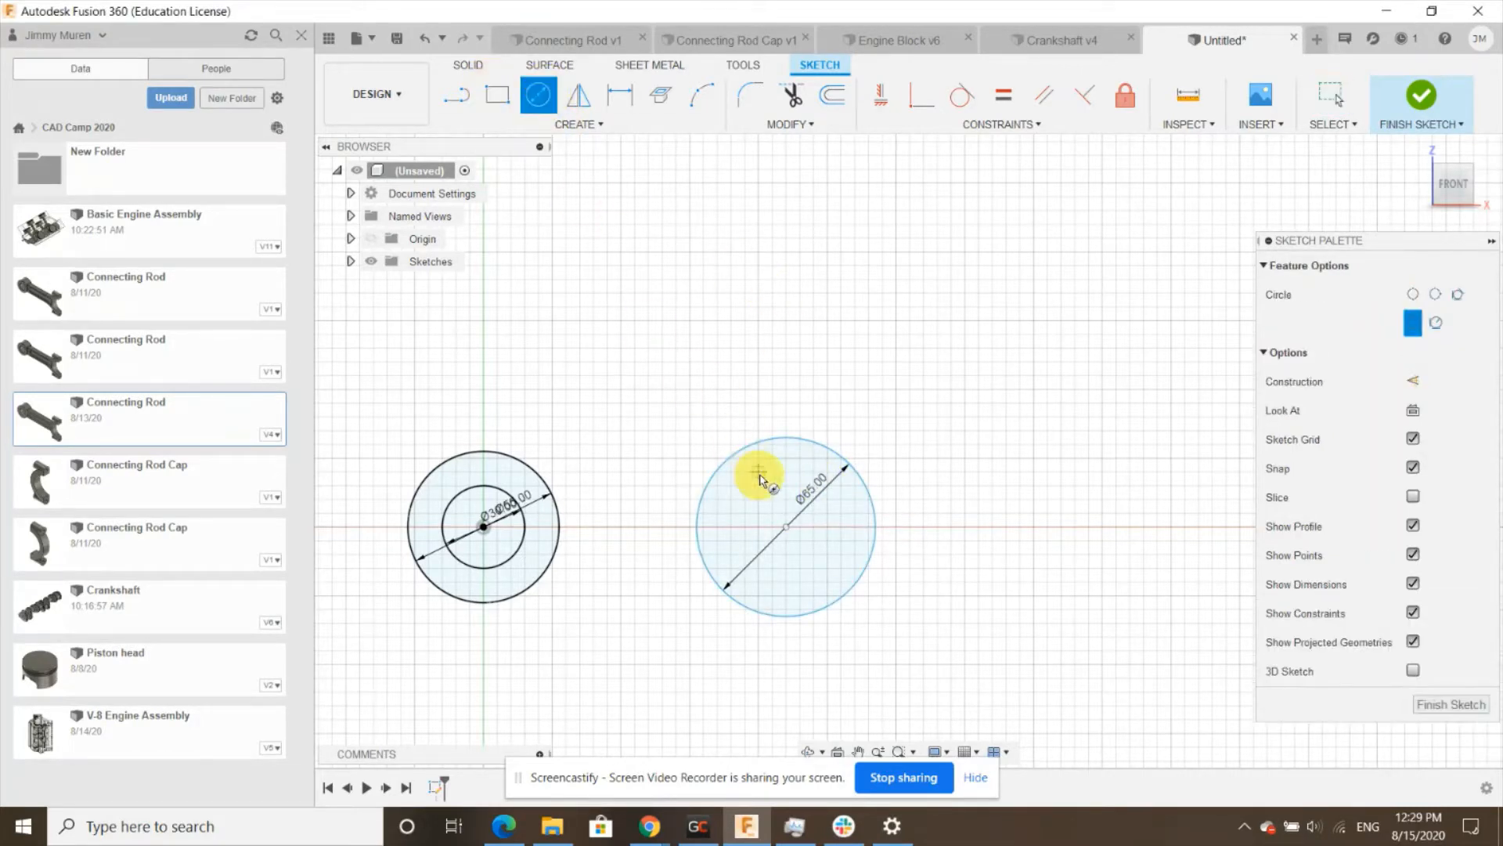
pyautogui.click(787, 528)
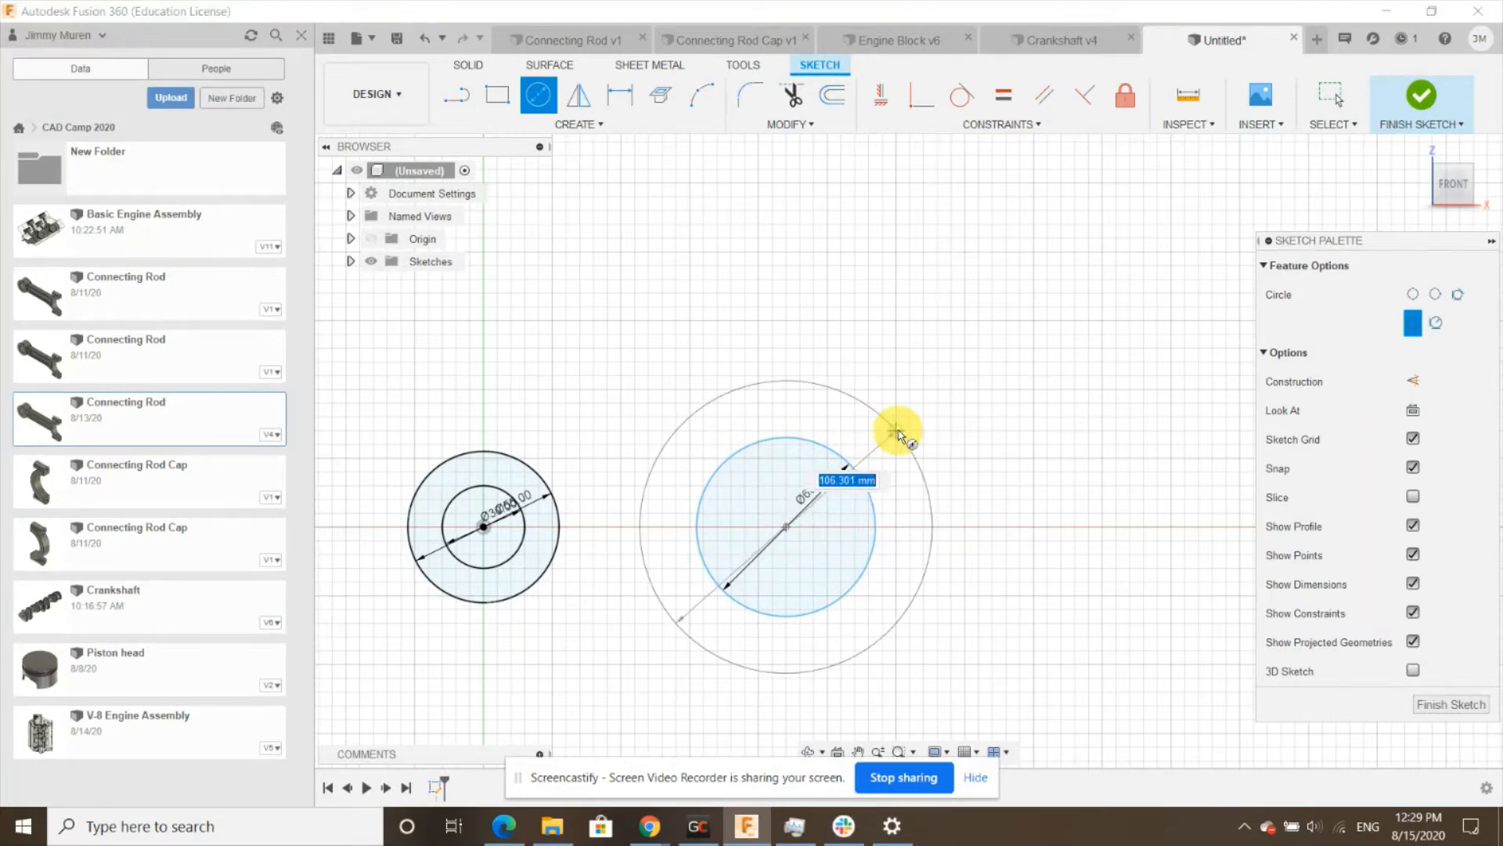
pyautogui.write('90')
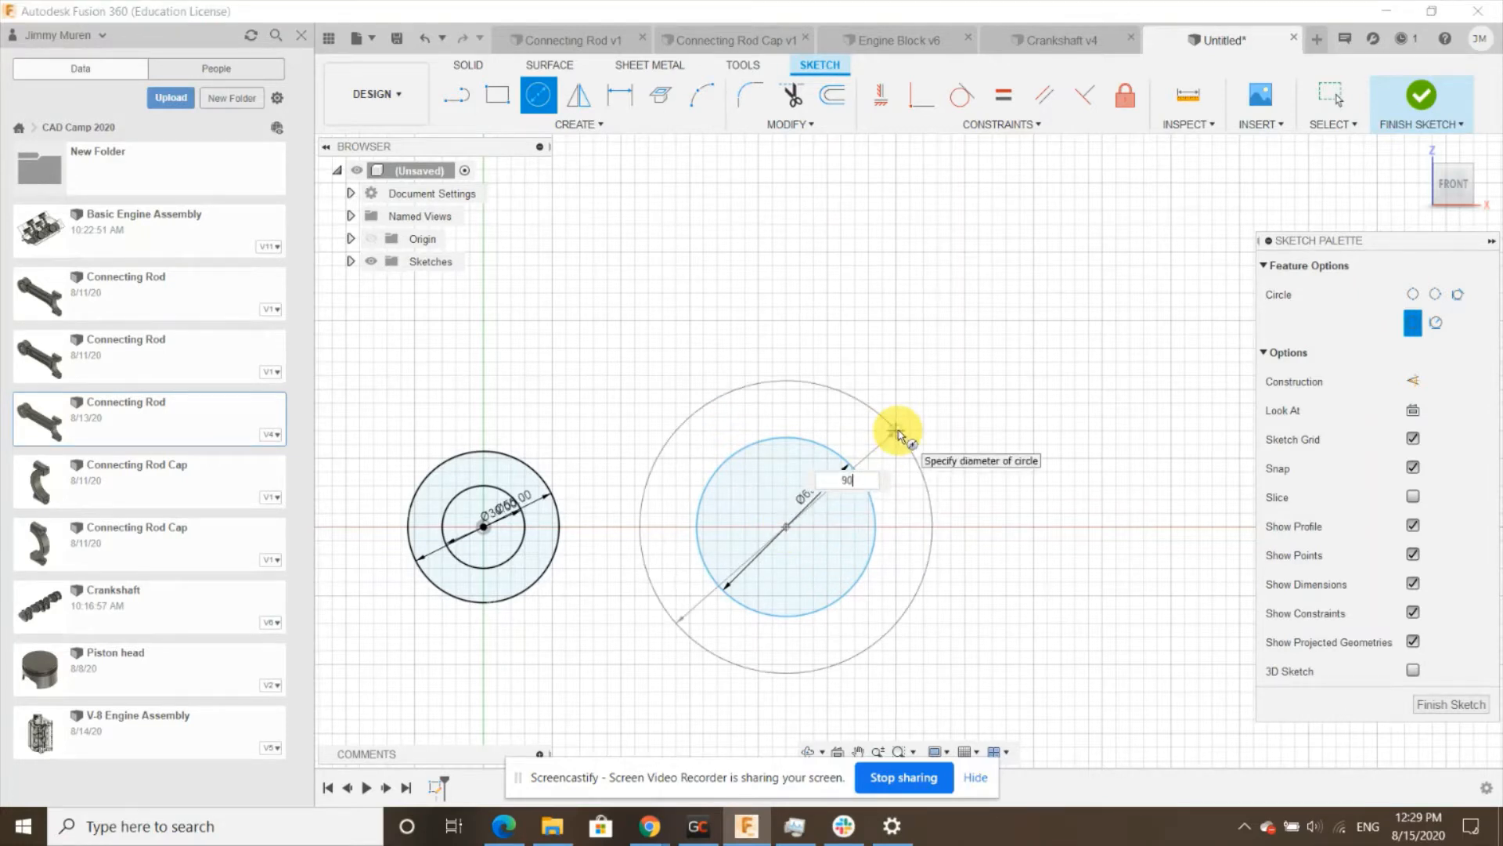
pyautogui.press('Return')
pyautogui.press('Escape')
# - Dimension the horizontal distance between the two circle centres to 200 mm
pyautogui.scroll(2, 590, 519)
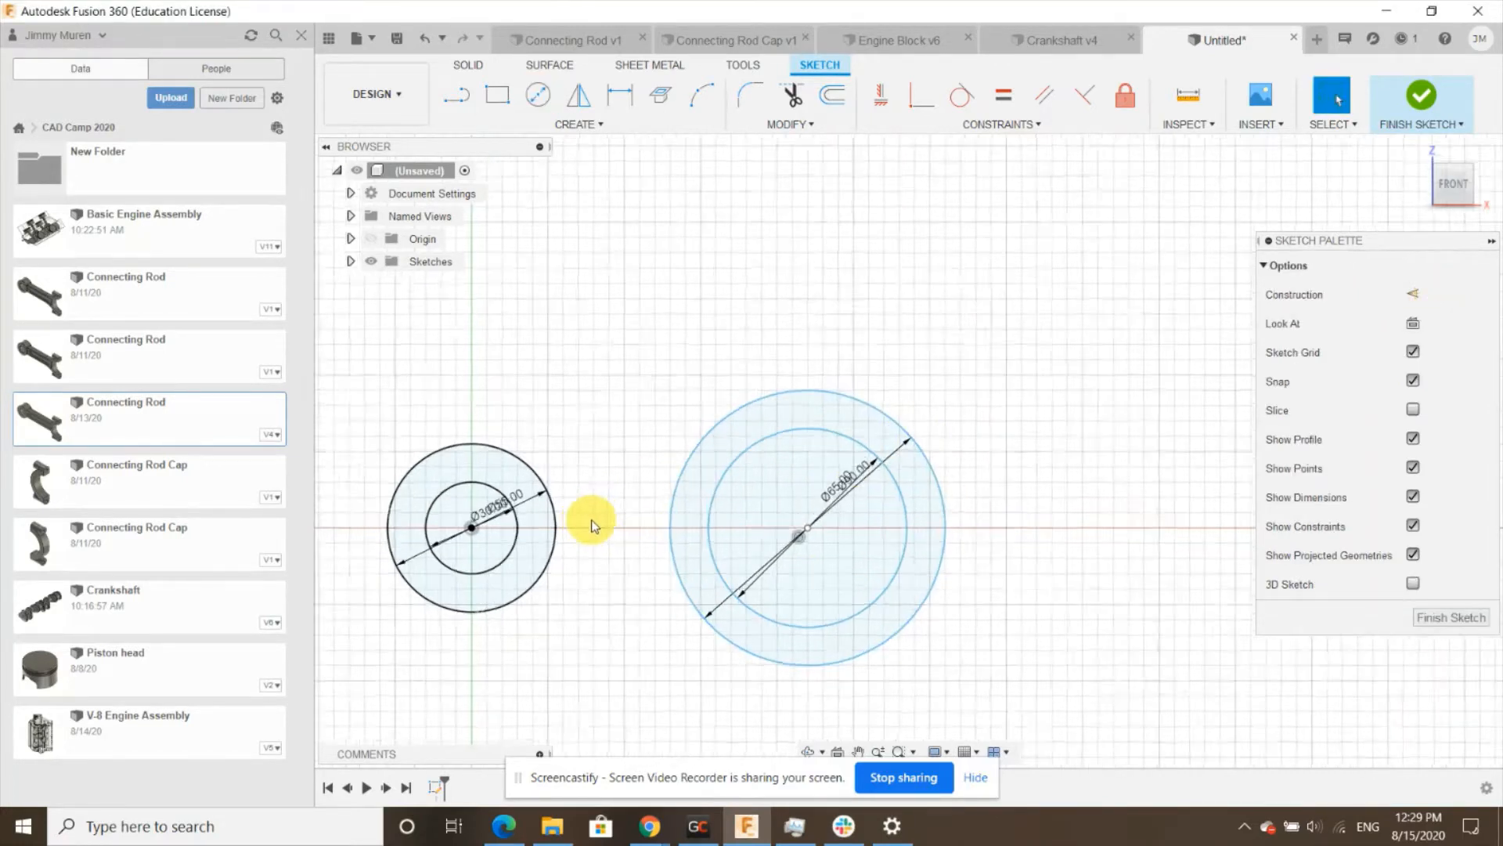
pyautogui.click(620, 96)
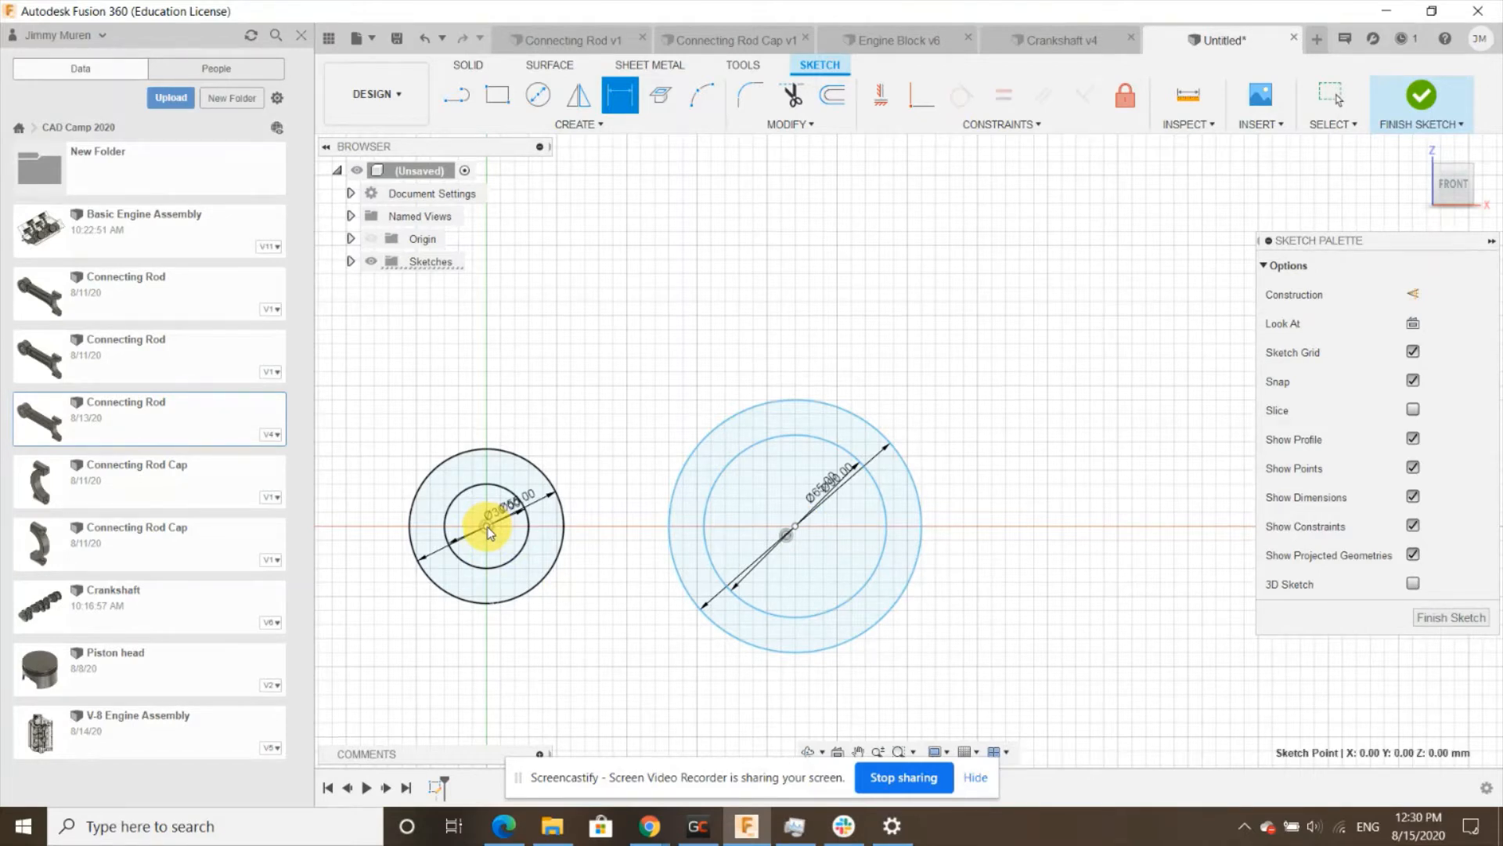
pyautogui.click(794, 523)
pyautogui.click(640, 720)
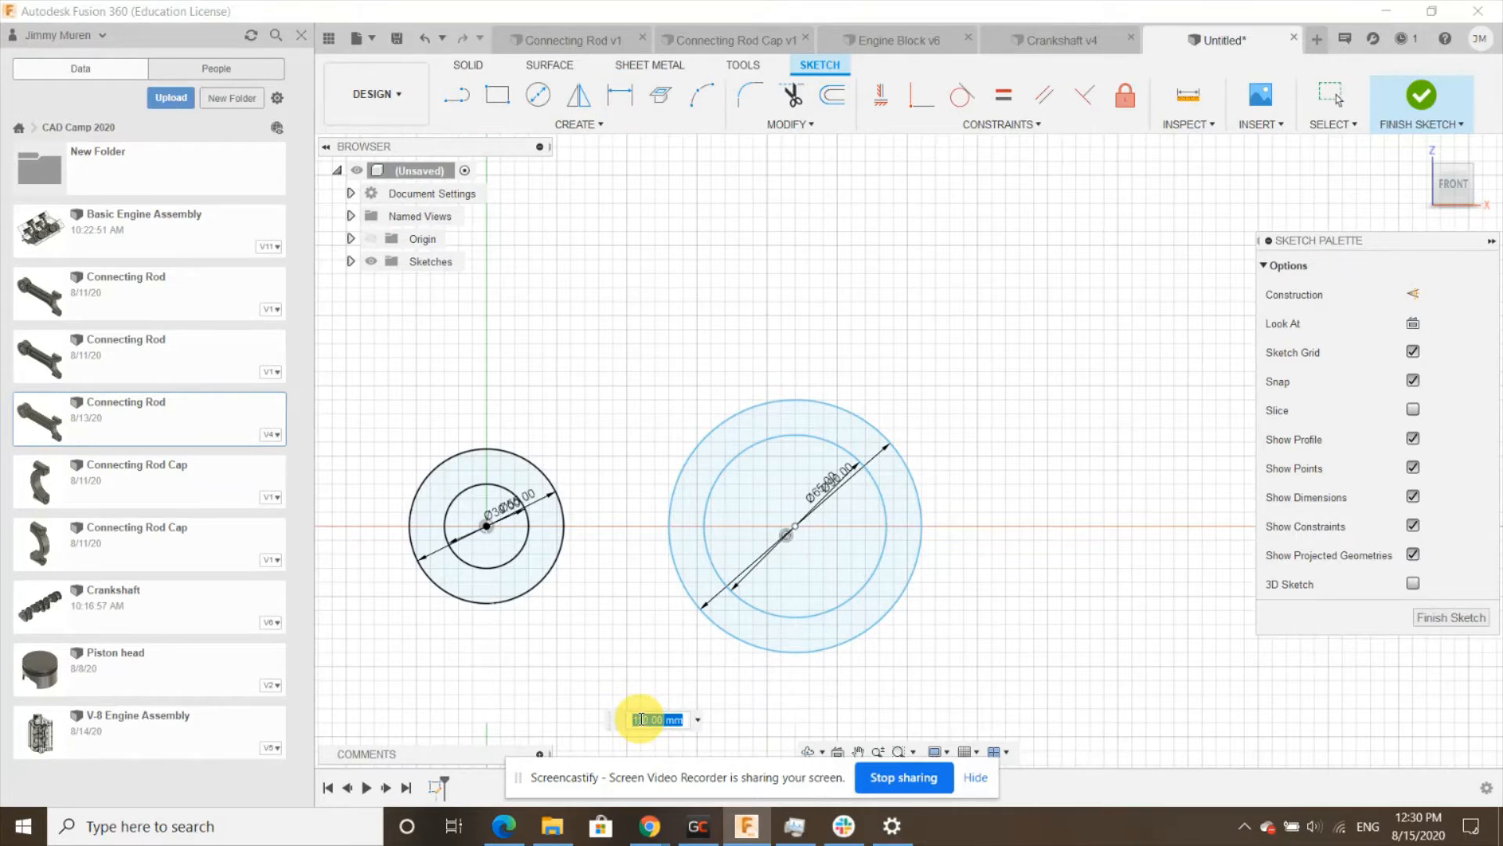
pyautogui.write('200')
pyautogui.press('Return')
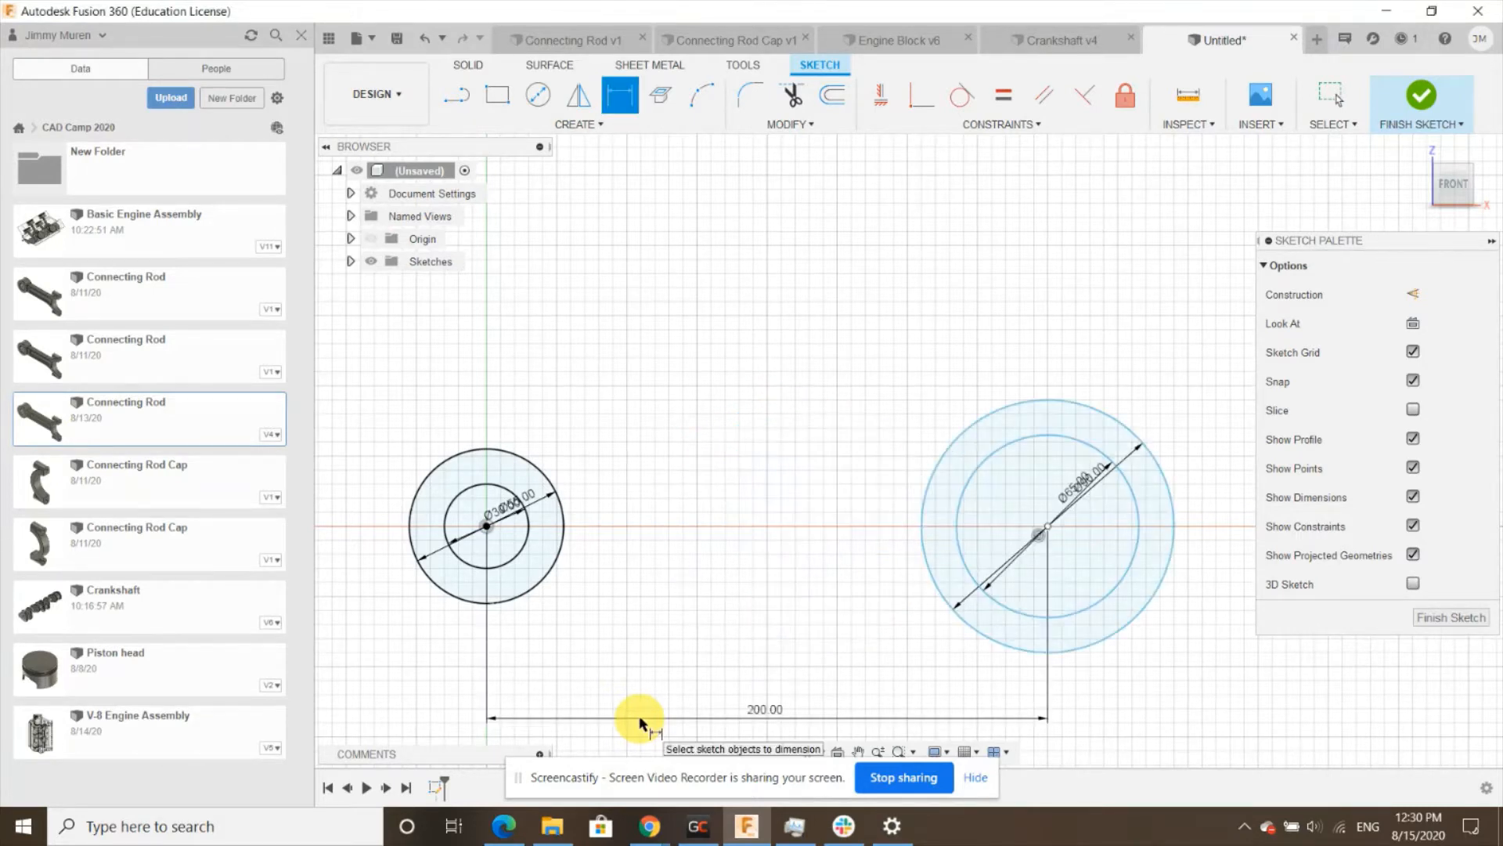
# - Draw a 165 mm by 35 mm center rectangle centred on the horizontal axis between the two circle pairs
pyautogui.scroll(-3, 658, 611)
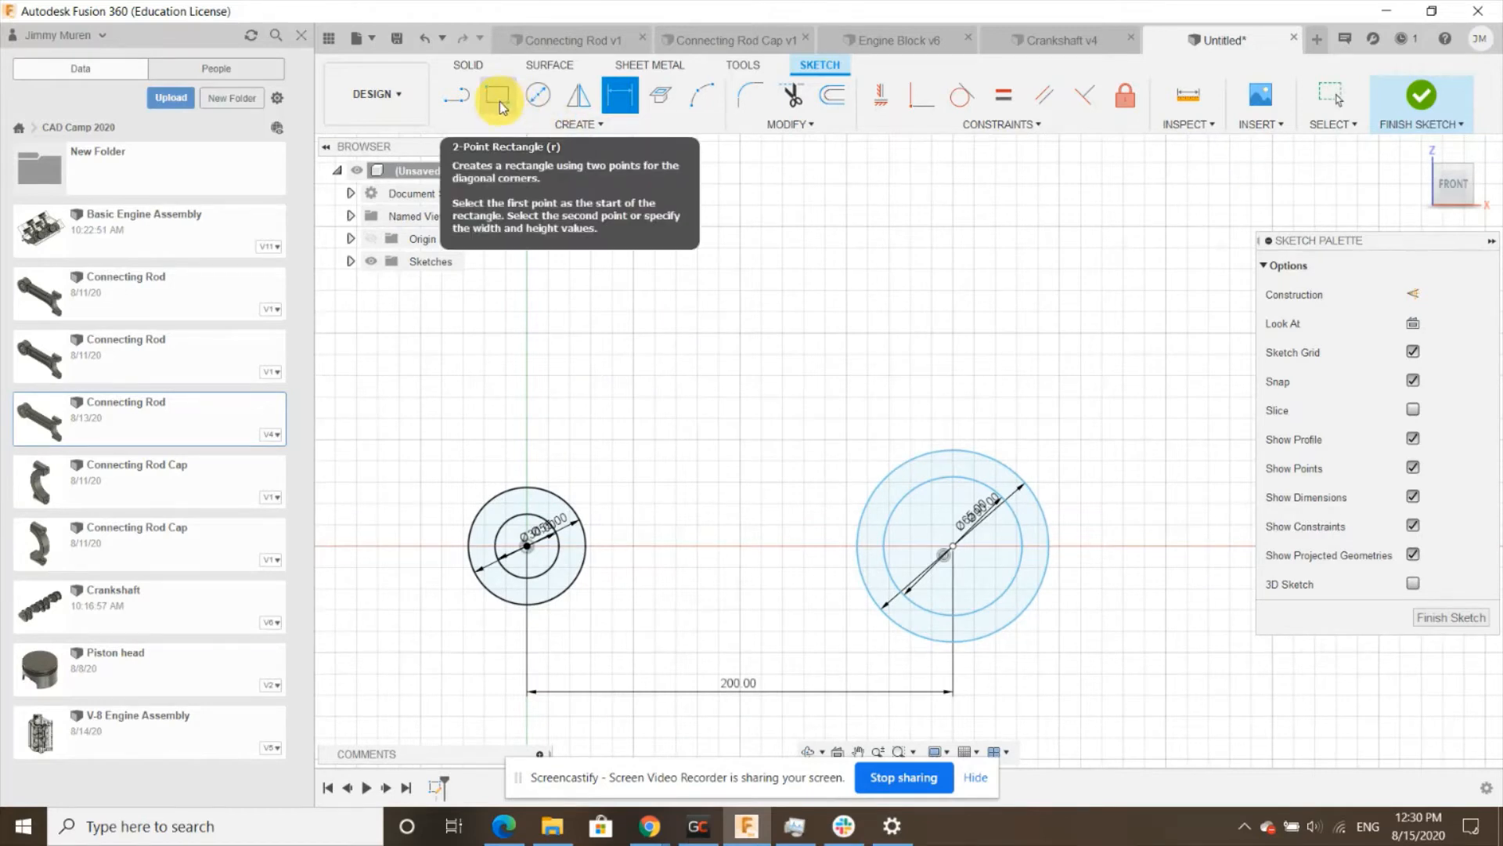
pyautogui.click(540, 124)
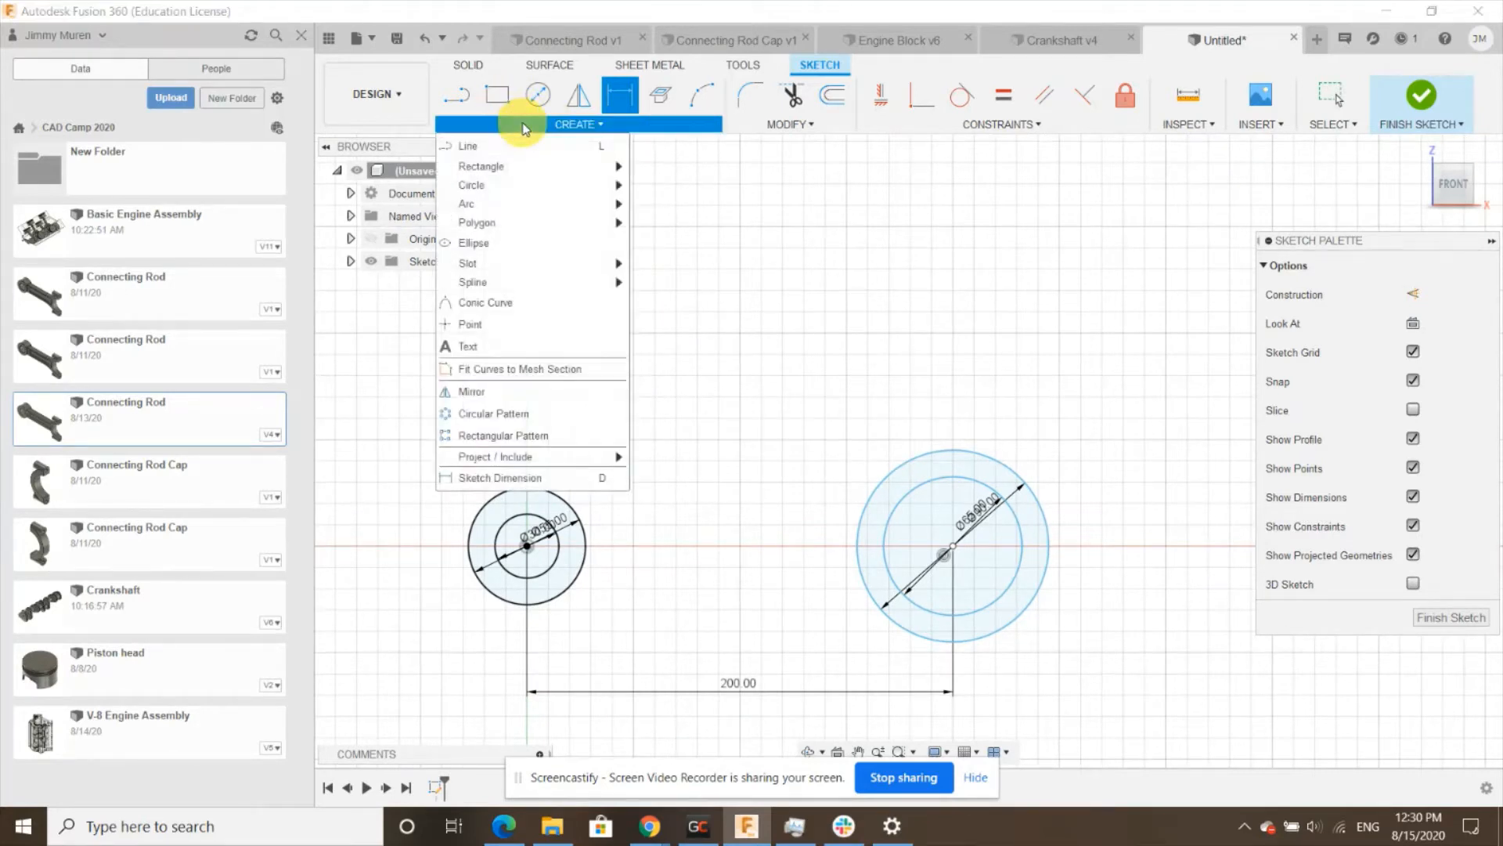
pyautogui.moveTo(615, 166)
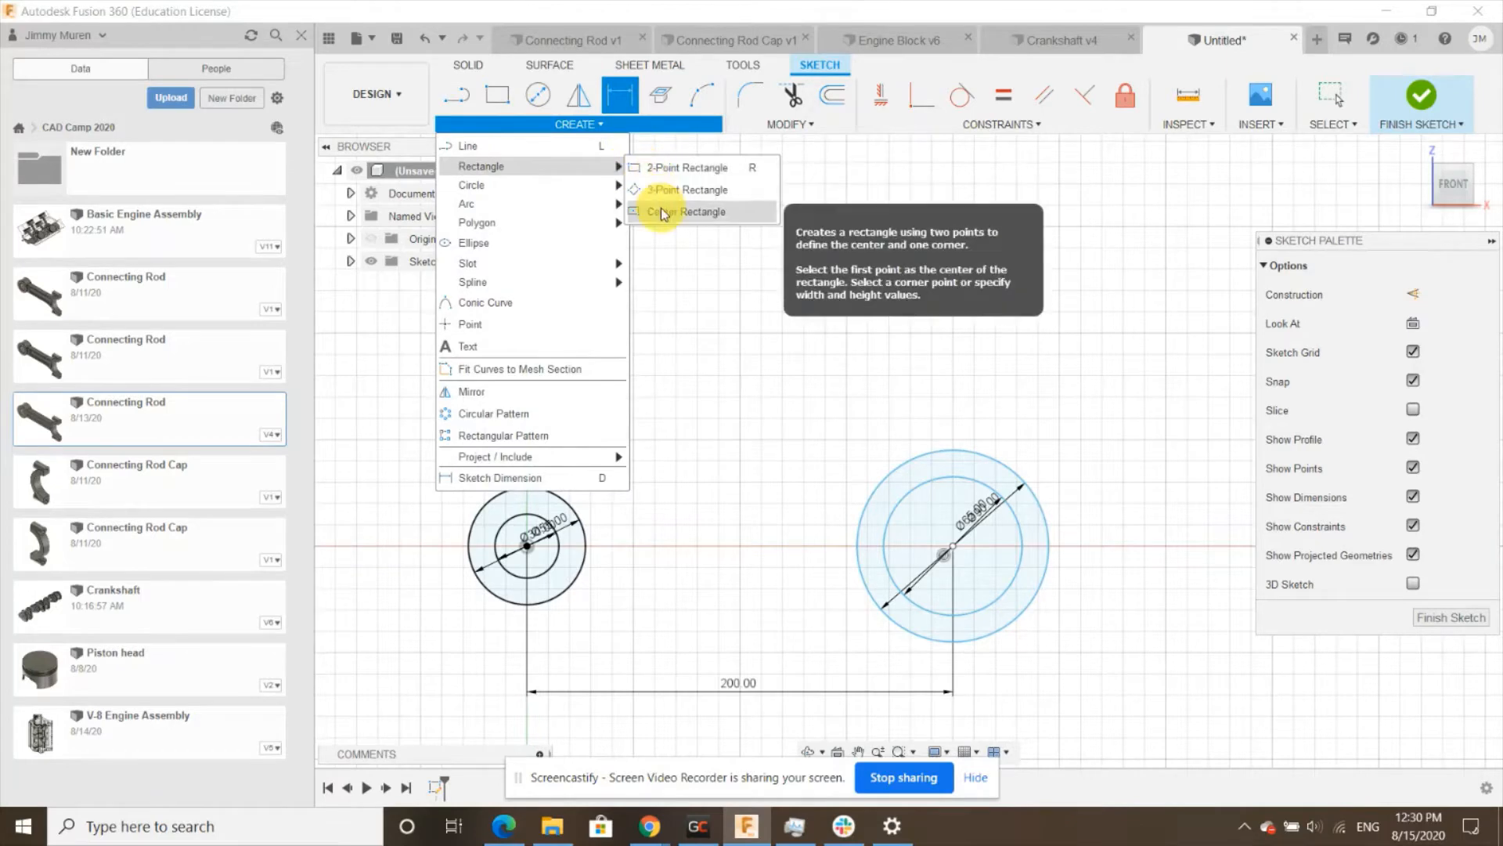
pyautogui.click(661, 213)
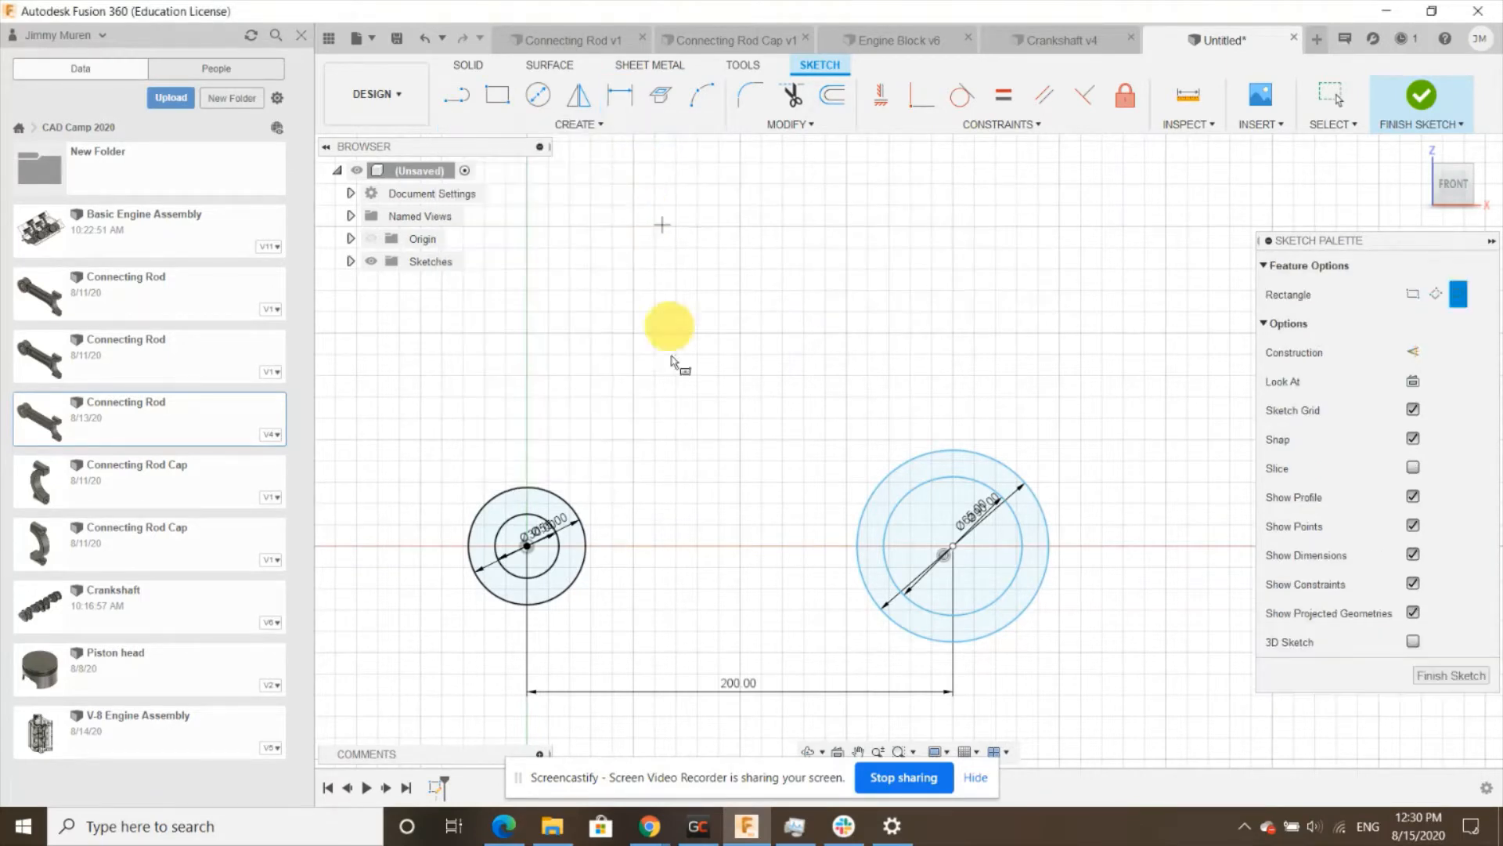
pyautogui.scroll(4, 715, 577)
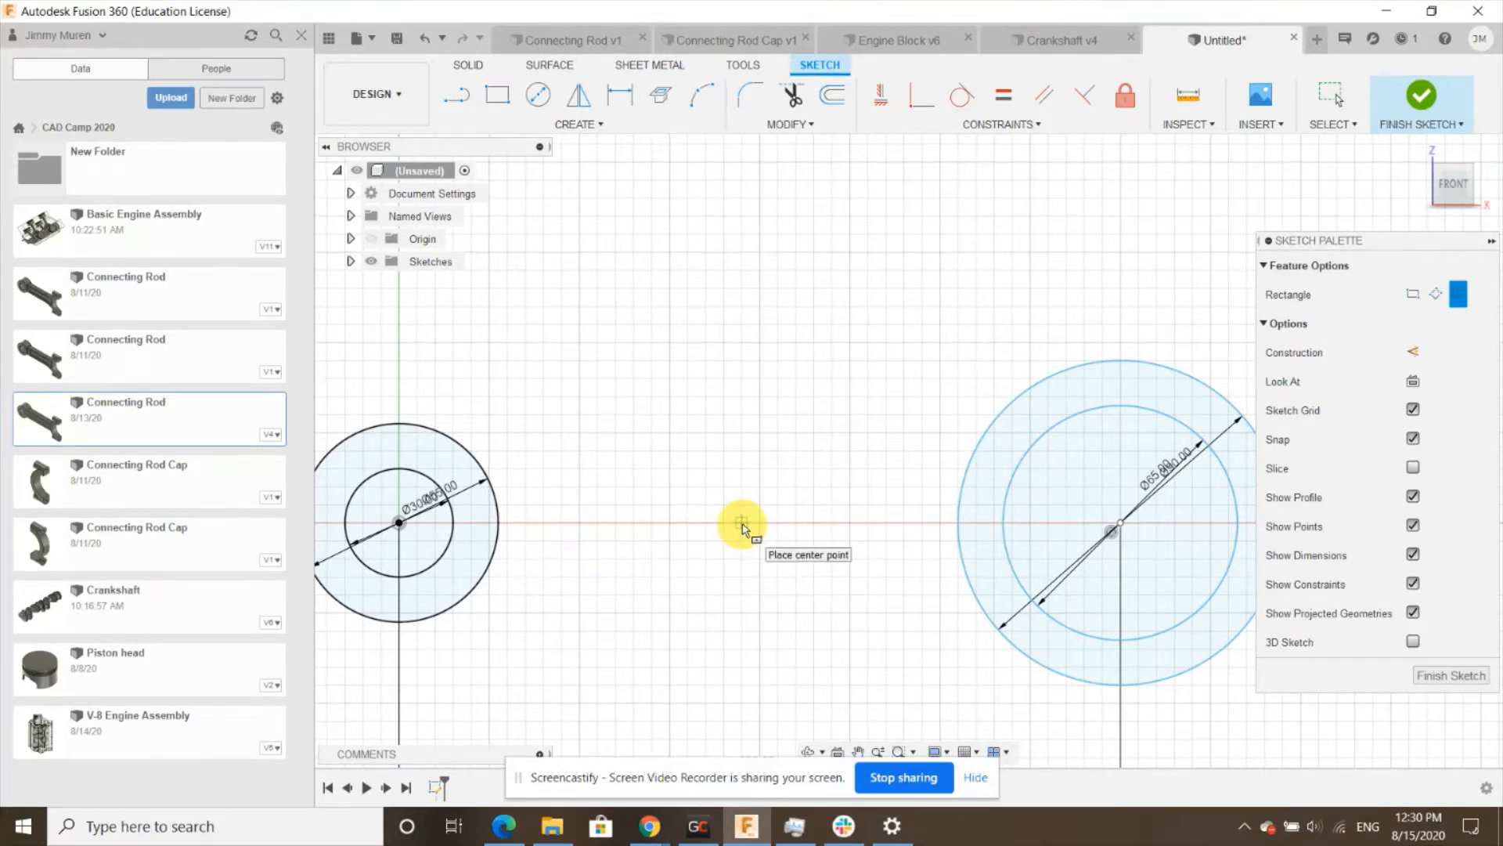
pyautogui.click(740, 523)
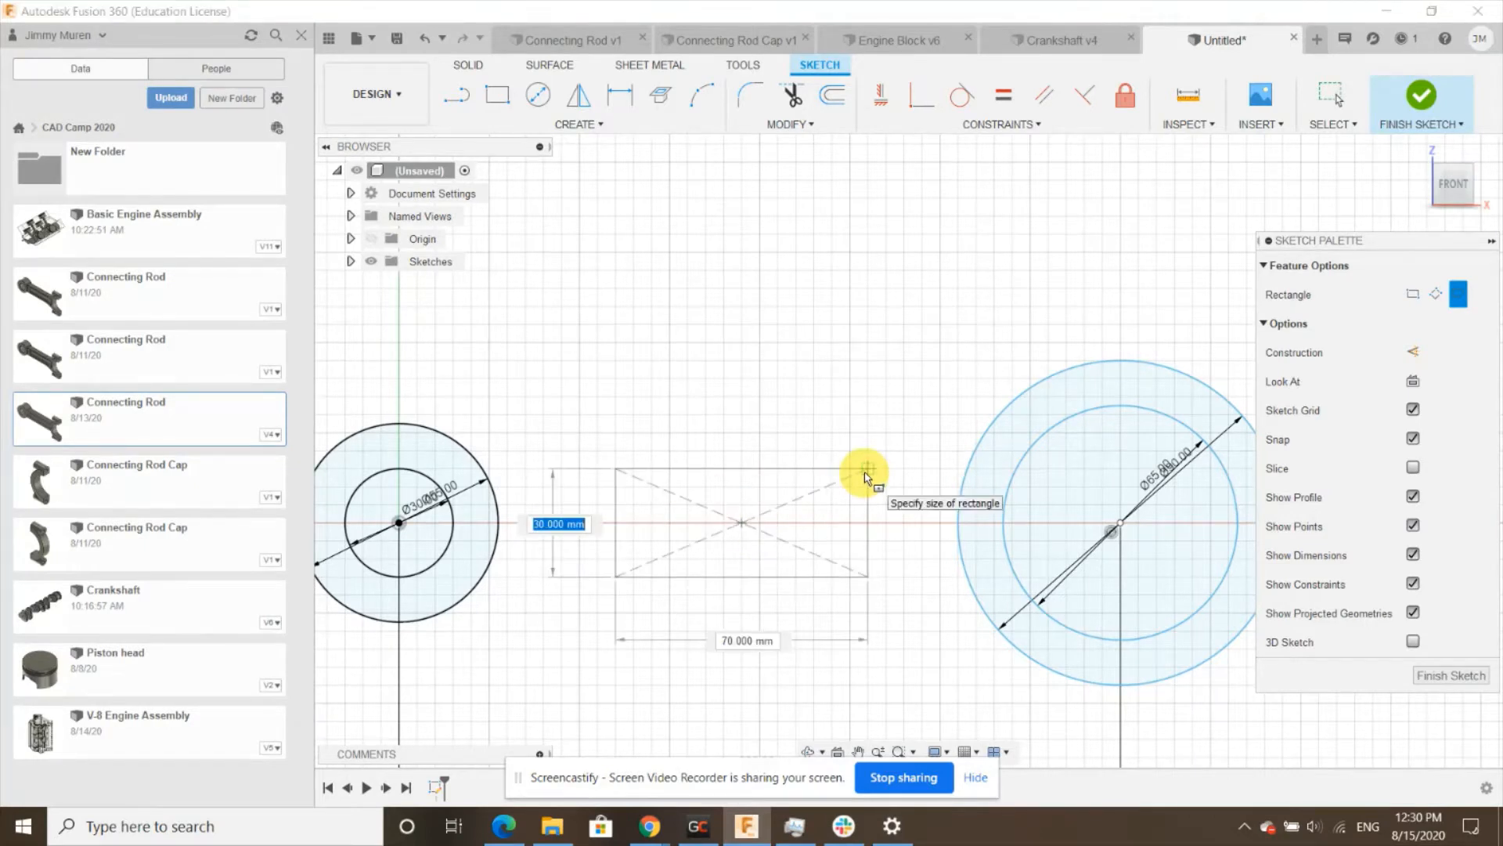
pyautogui.write('35')
pyautogui.press('Tab')
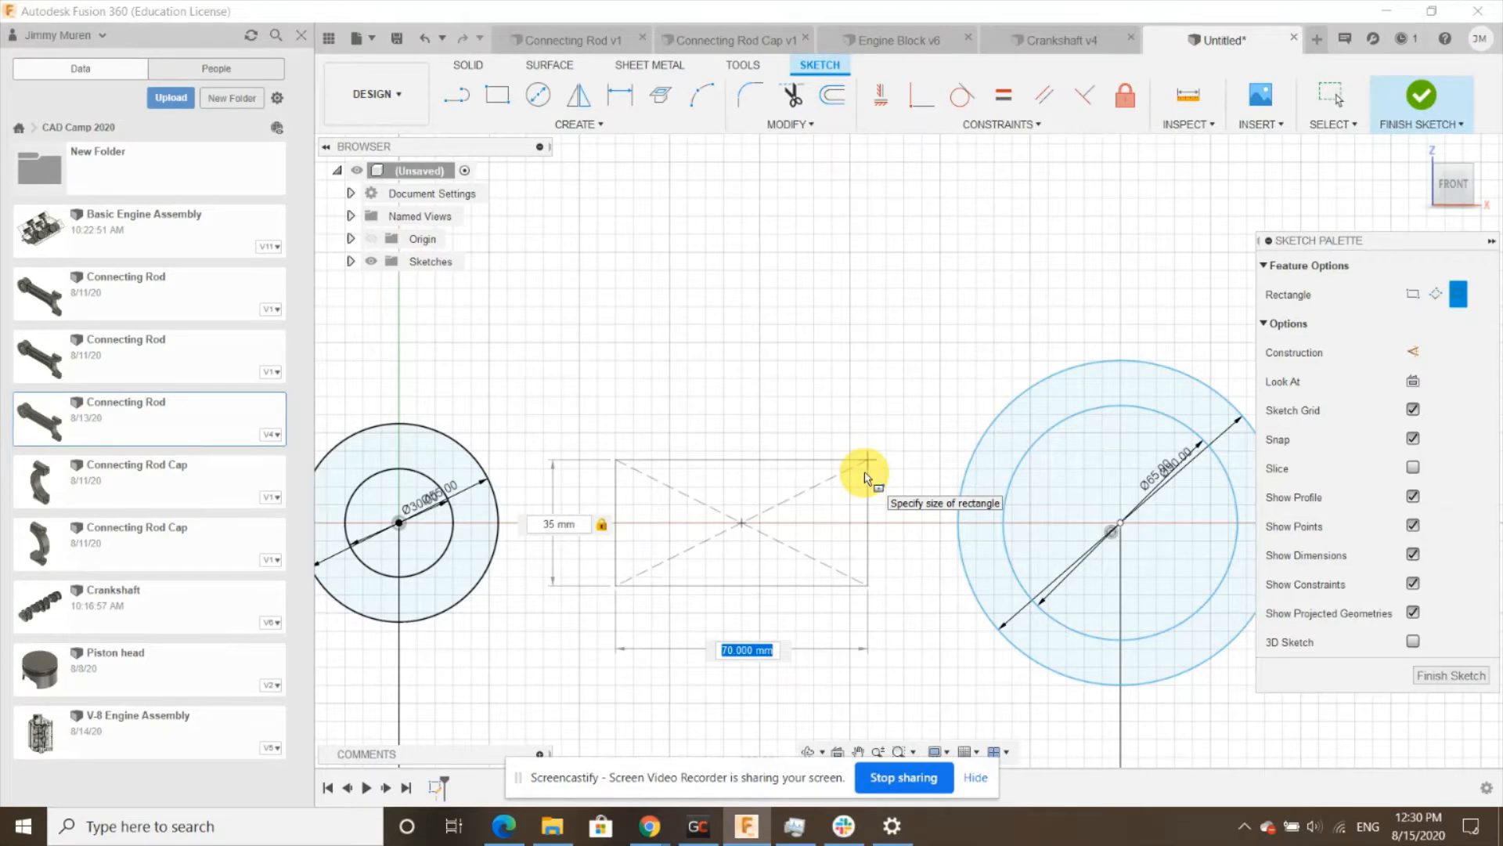
pyautogui.write('165')
pyautogui.press('Tab')
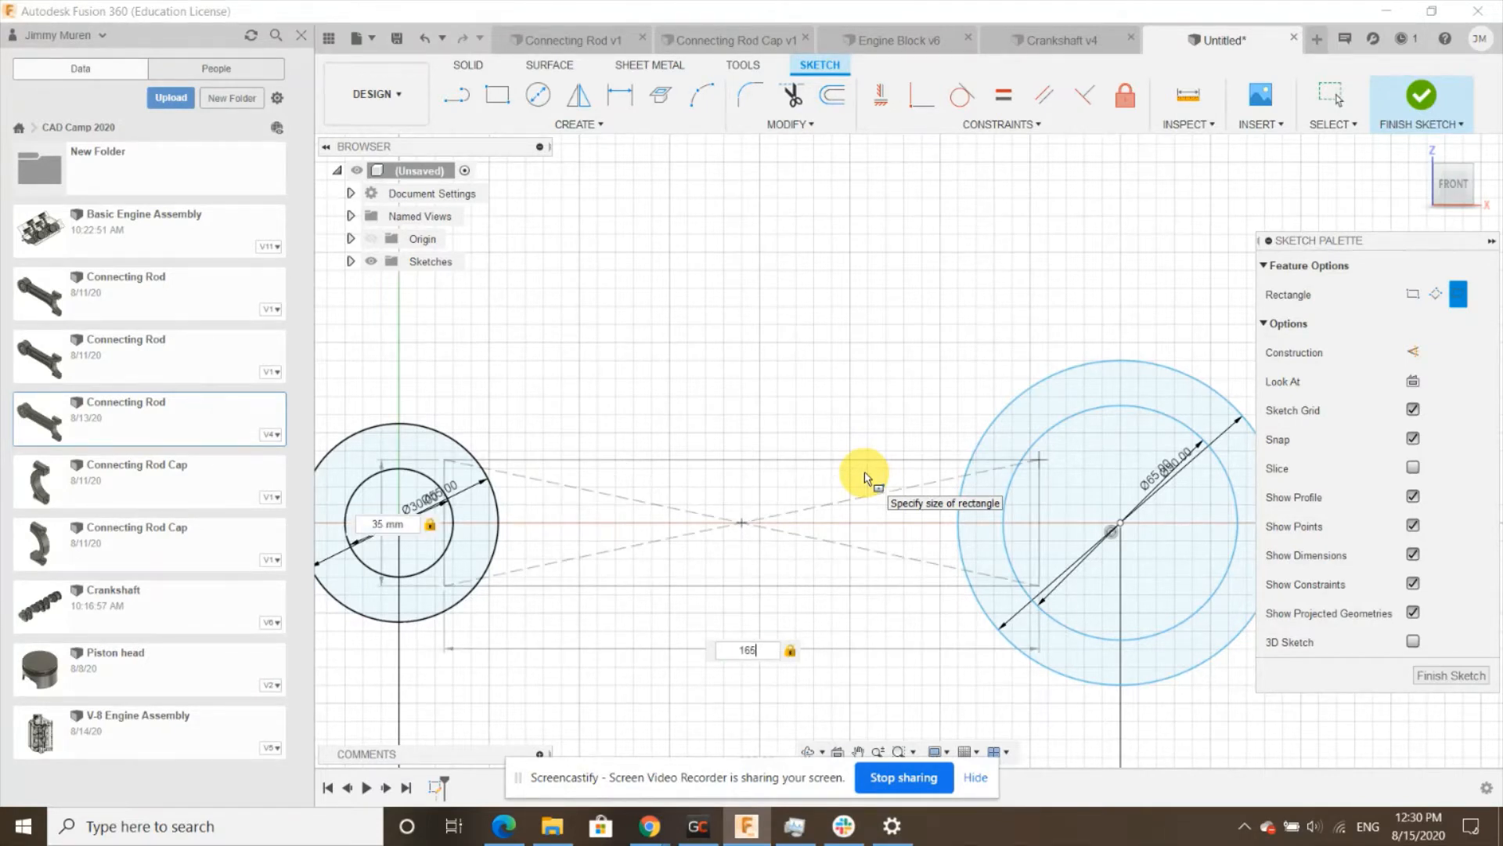
pyautogui.press('Return')
pyautogui.press('Escape')
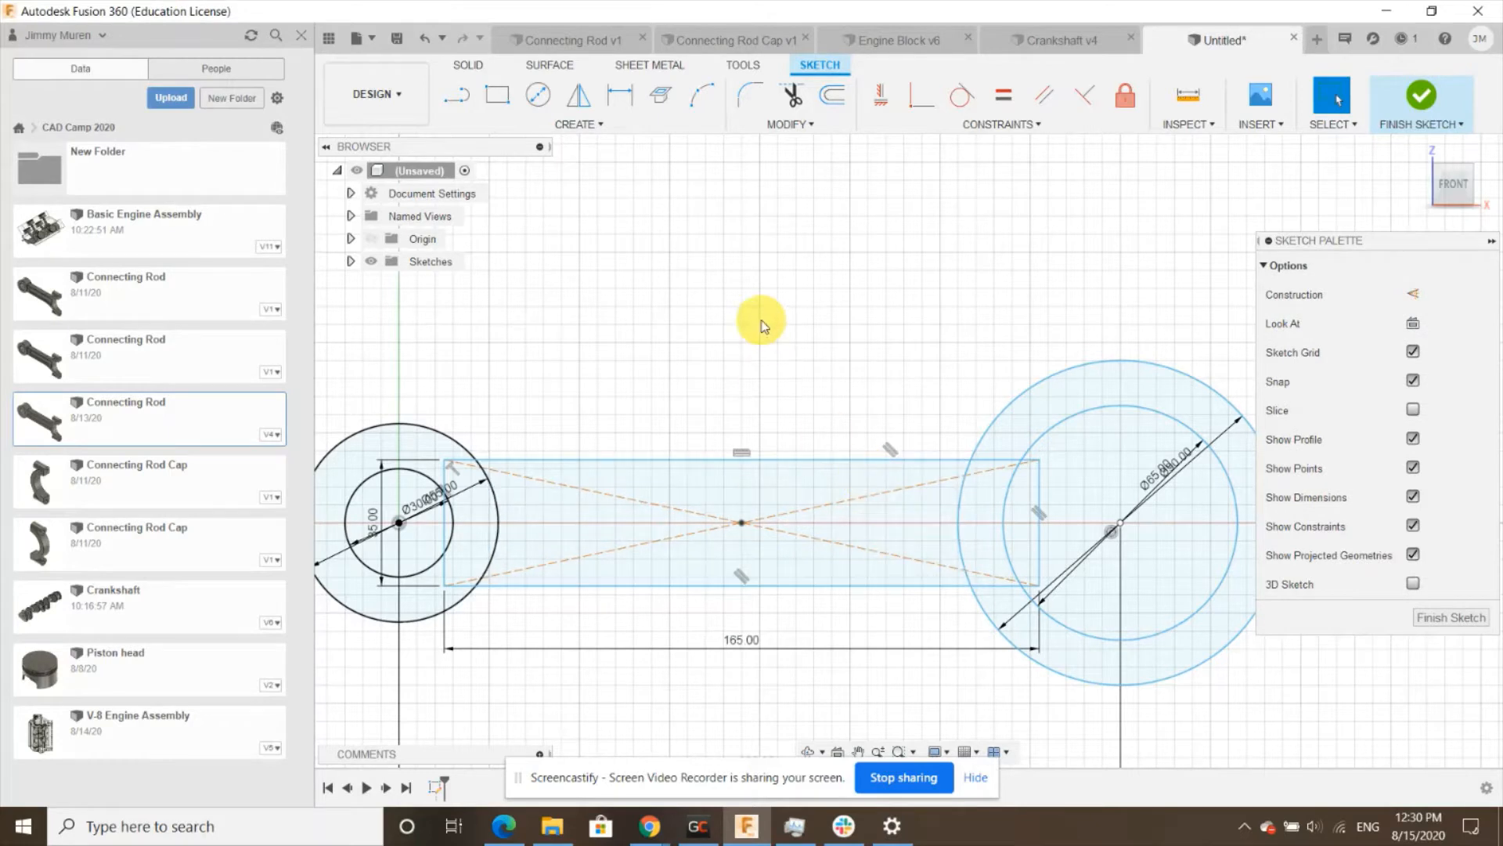
# - Dimension the horizontal distance from the origin to the rectangle's centre point as 100 mm
pyautogui.click(620, 97)
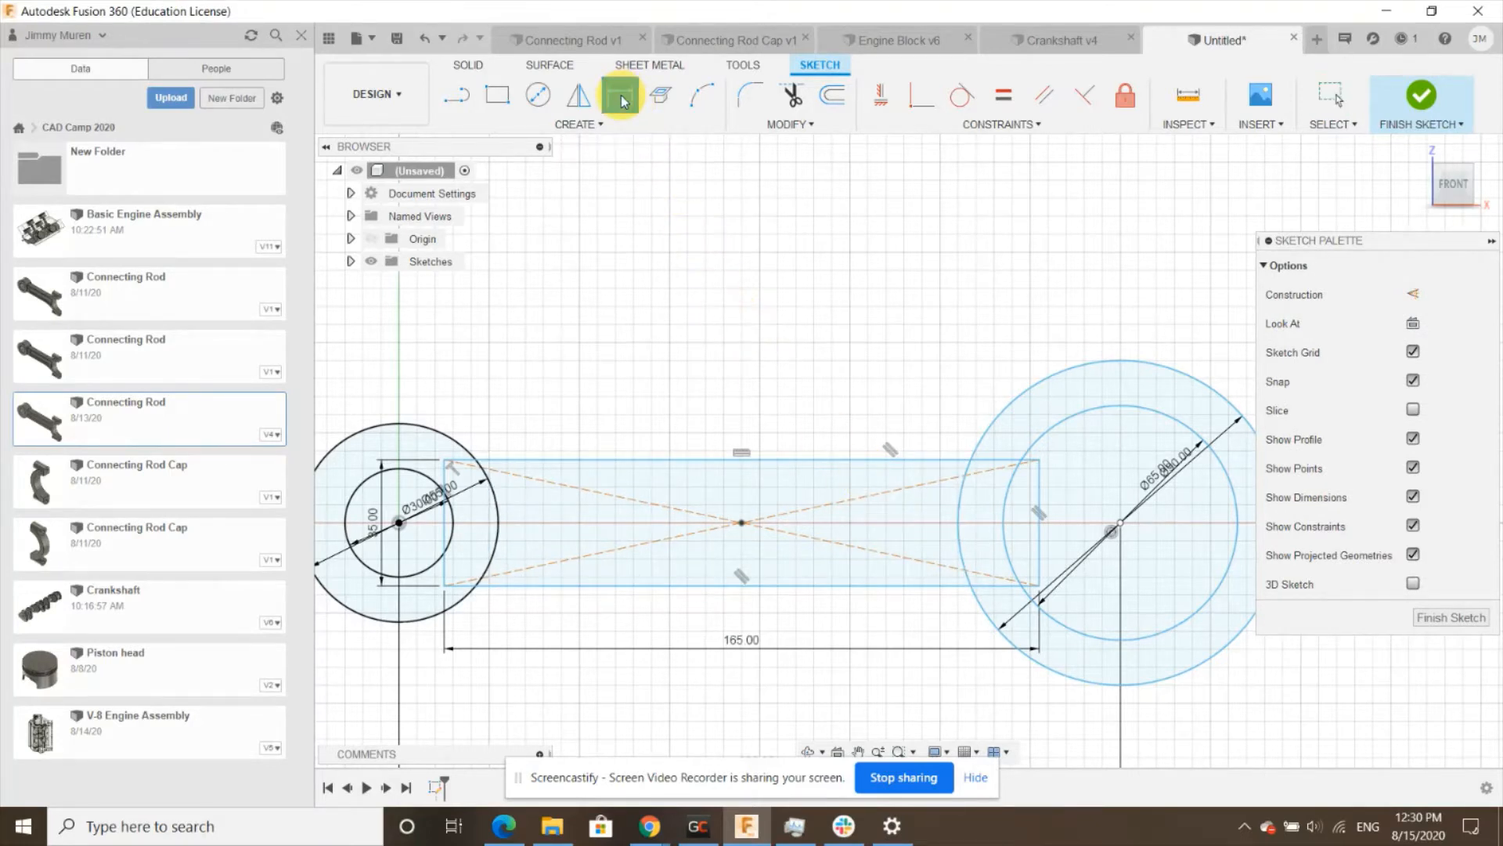
pyautogui.click(741, 524)
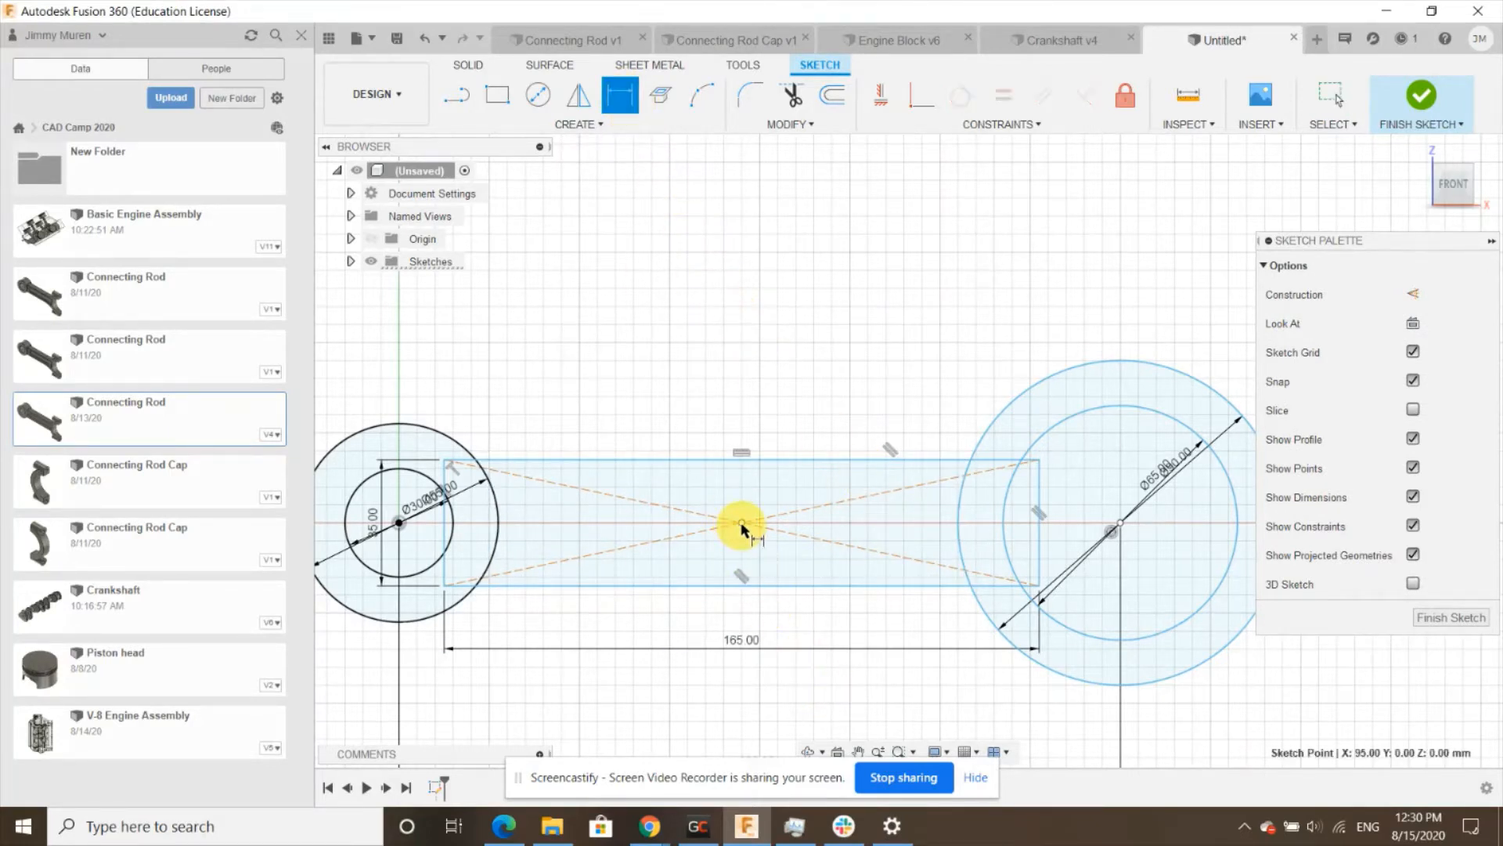
pyautogui.click(400, 523)
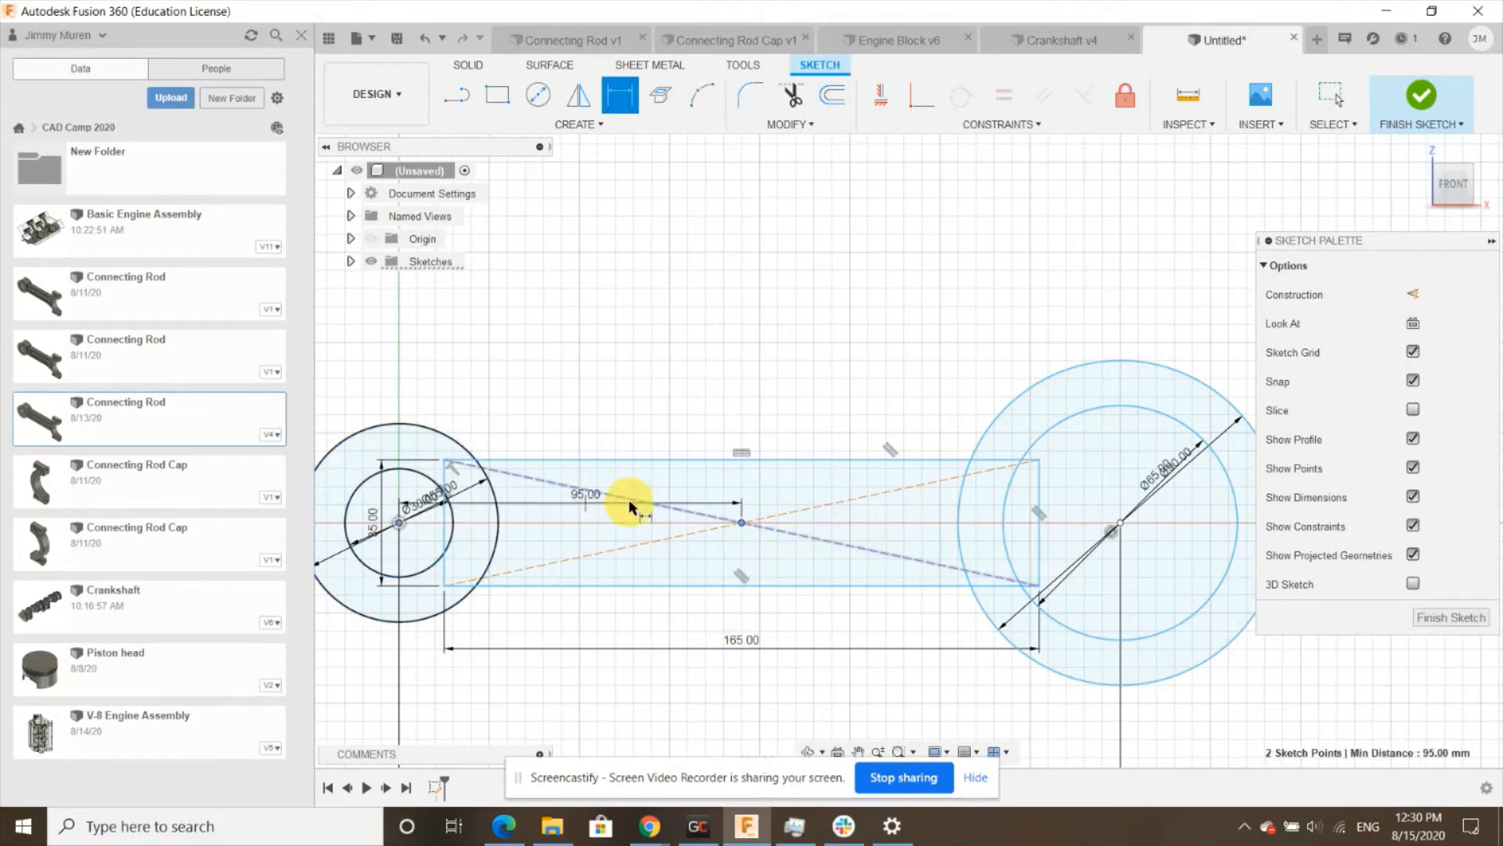
pyautogui.click(598, 349)
pyautogui.write('100')
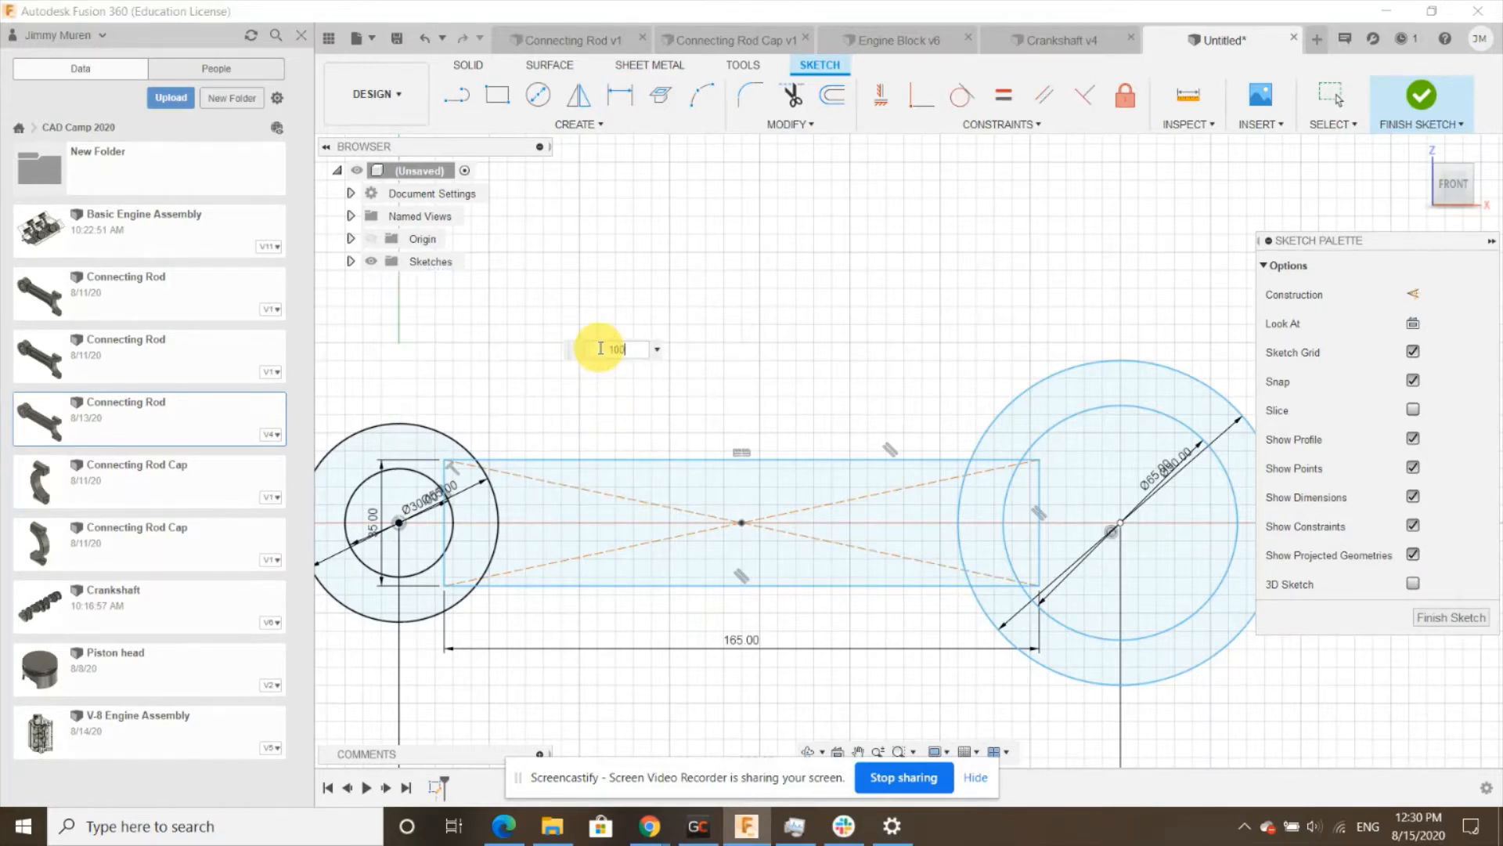
pyautogui.press('Return')
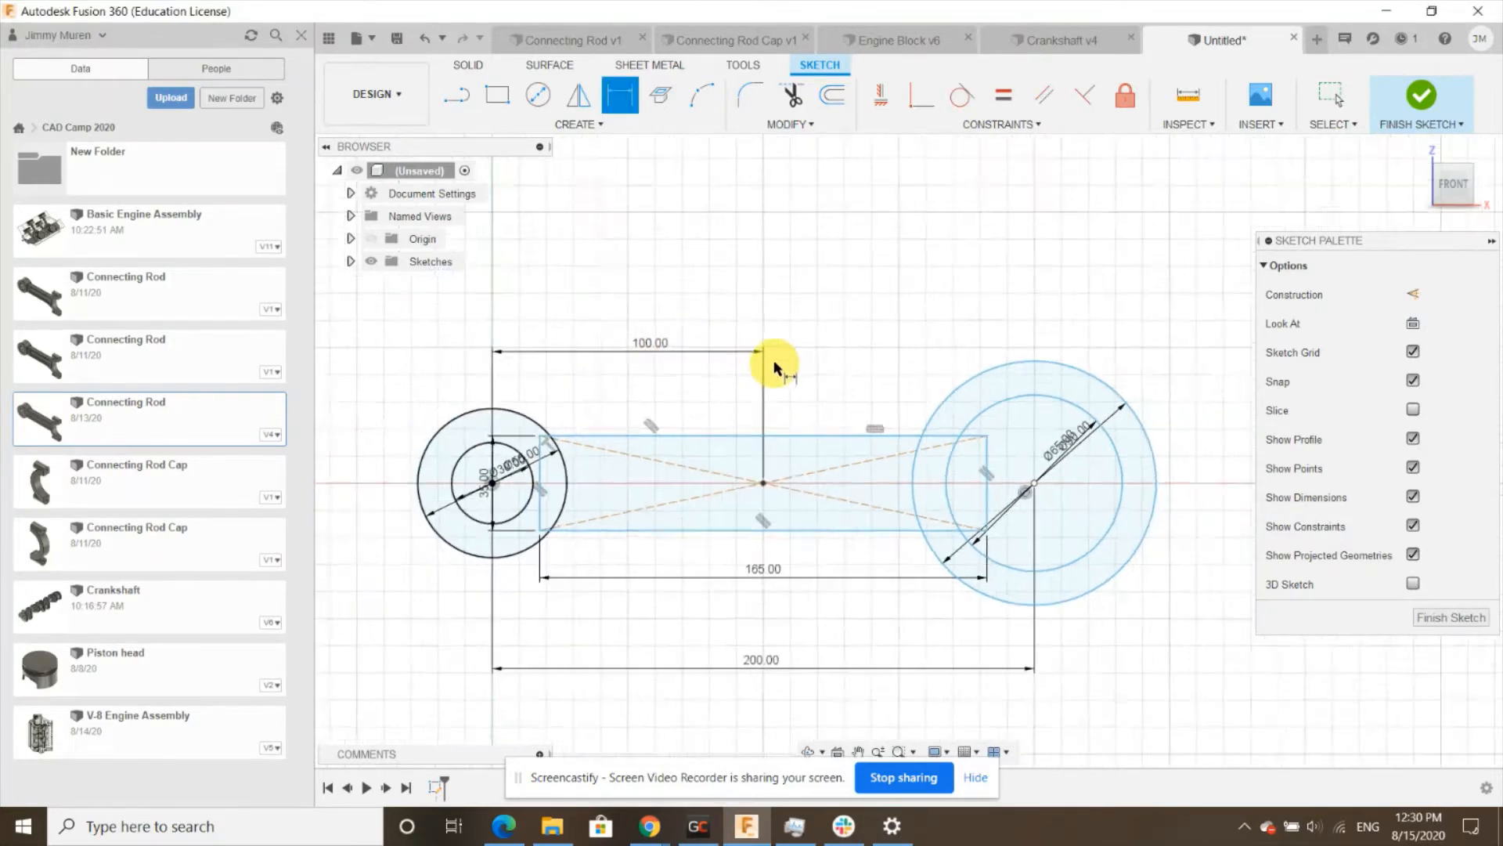
# - Trim the overlapping segments where the rectangle's right end meets the right outer circle
pyautogui.scroll(-2, 778, 359)
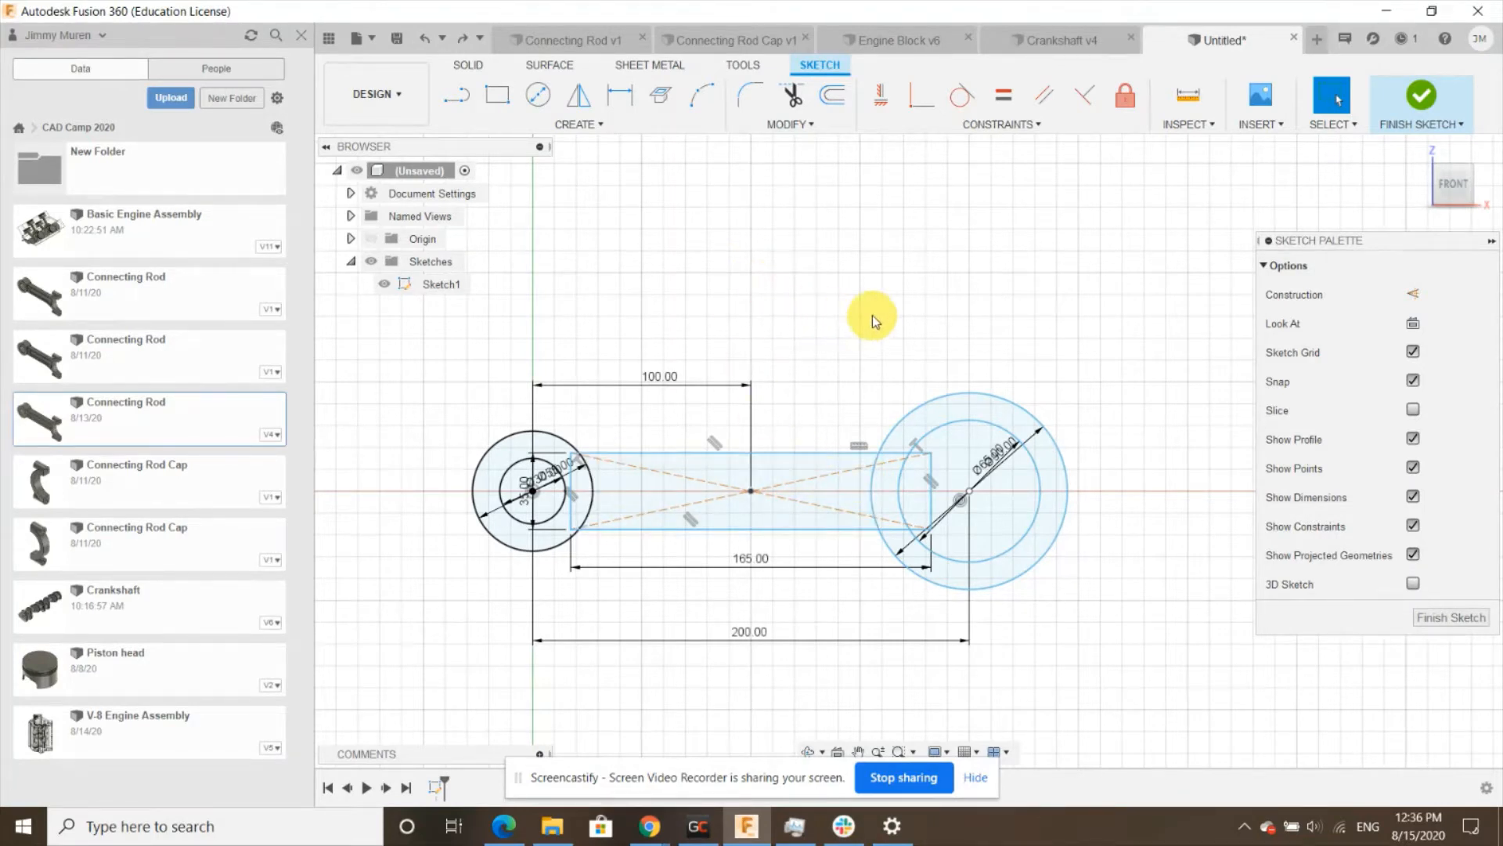
pyautogui.scroll(2, 847, 319)
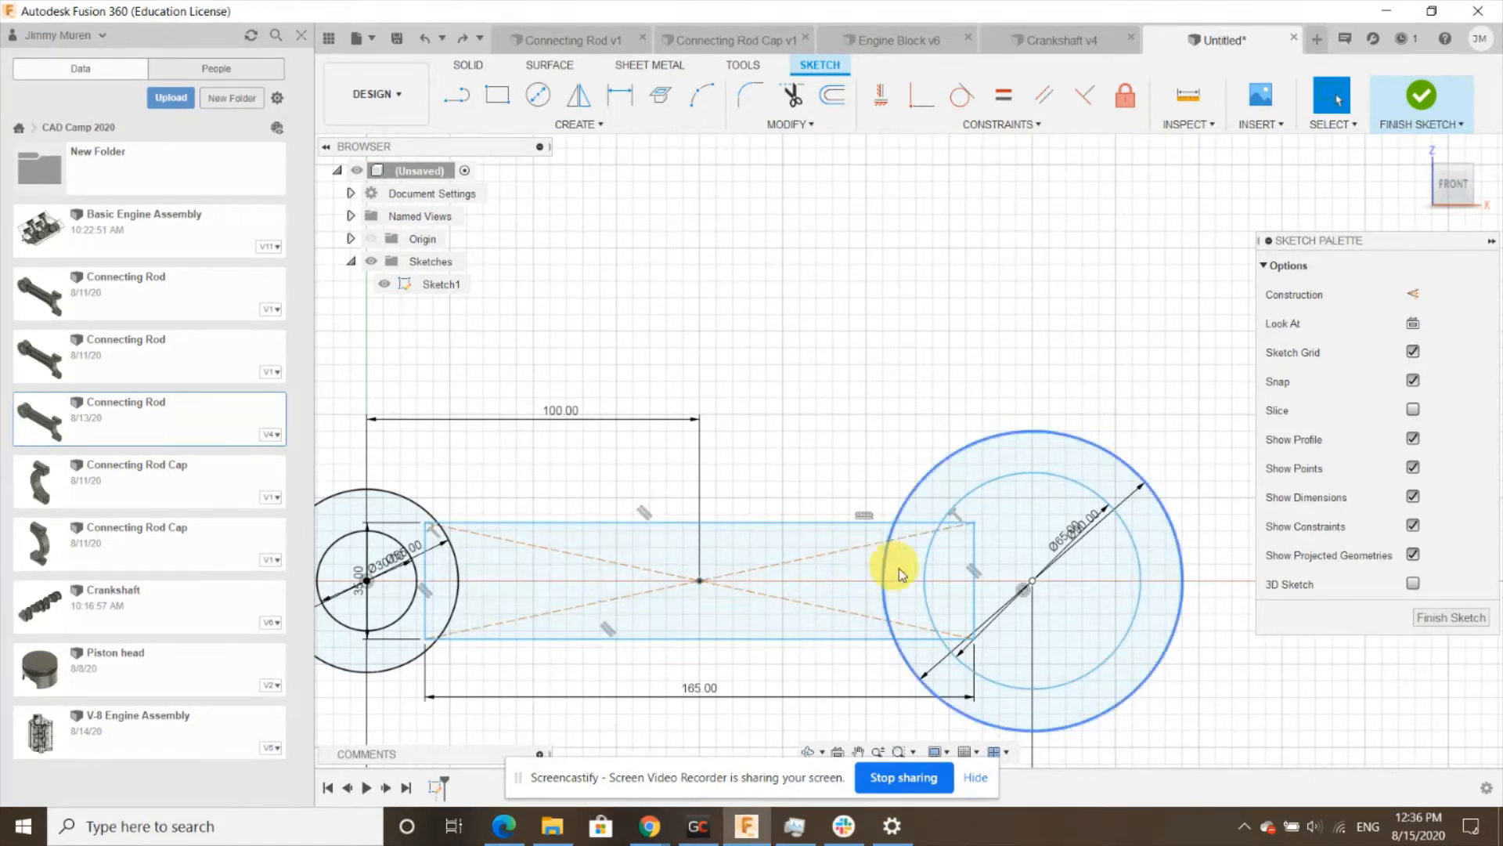
pyautogui.click(794, 98)
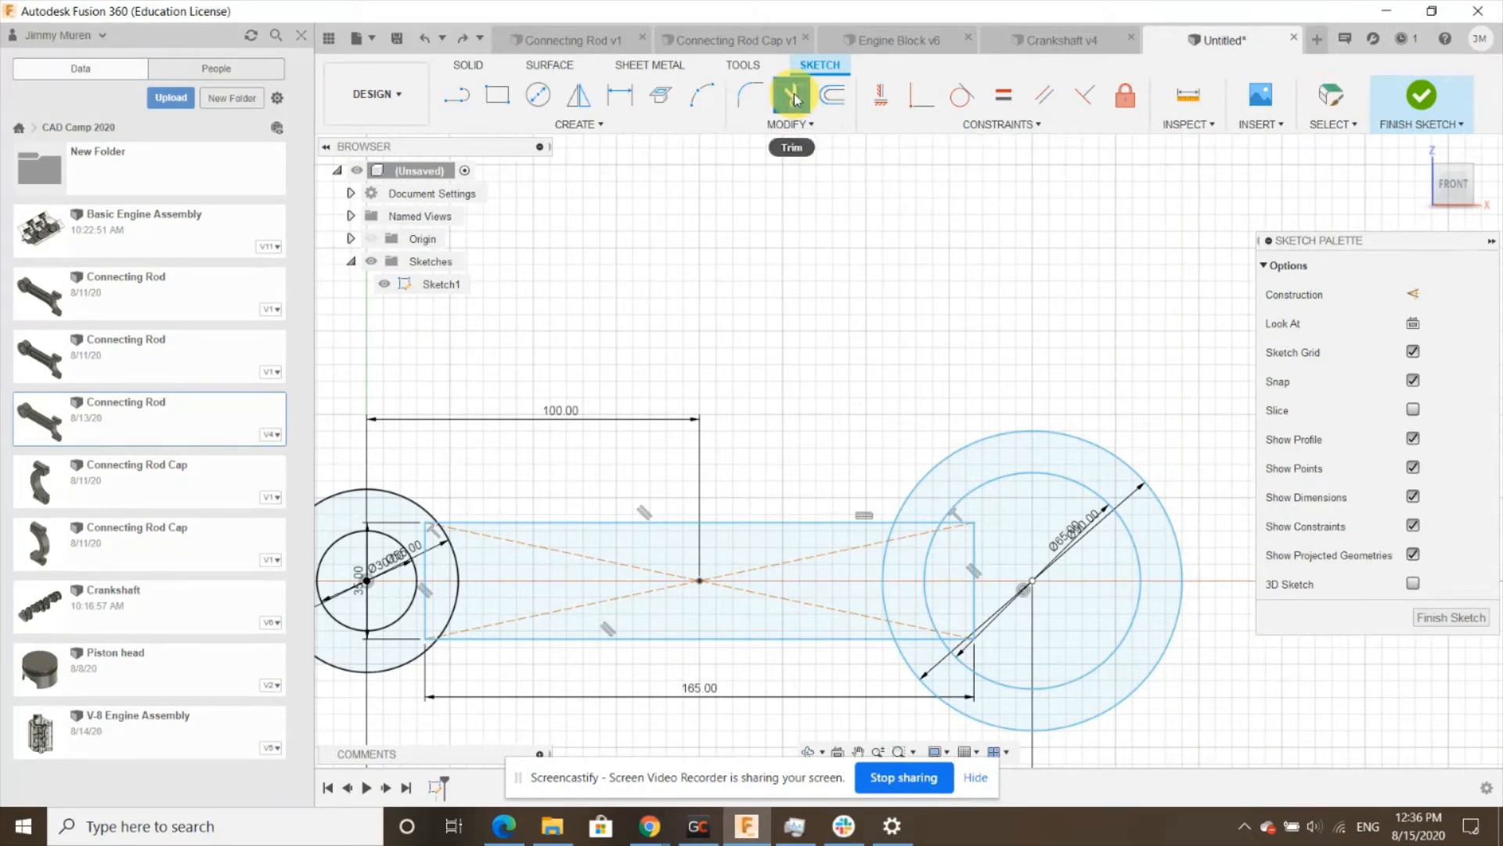
pyautogui.scroll(3, 932, 613)
pyautogui.scroll(2, 901, 626)
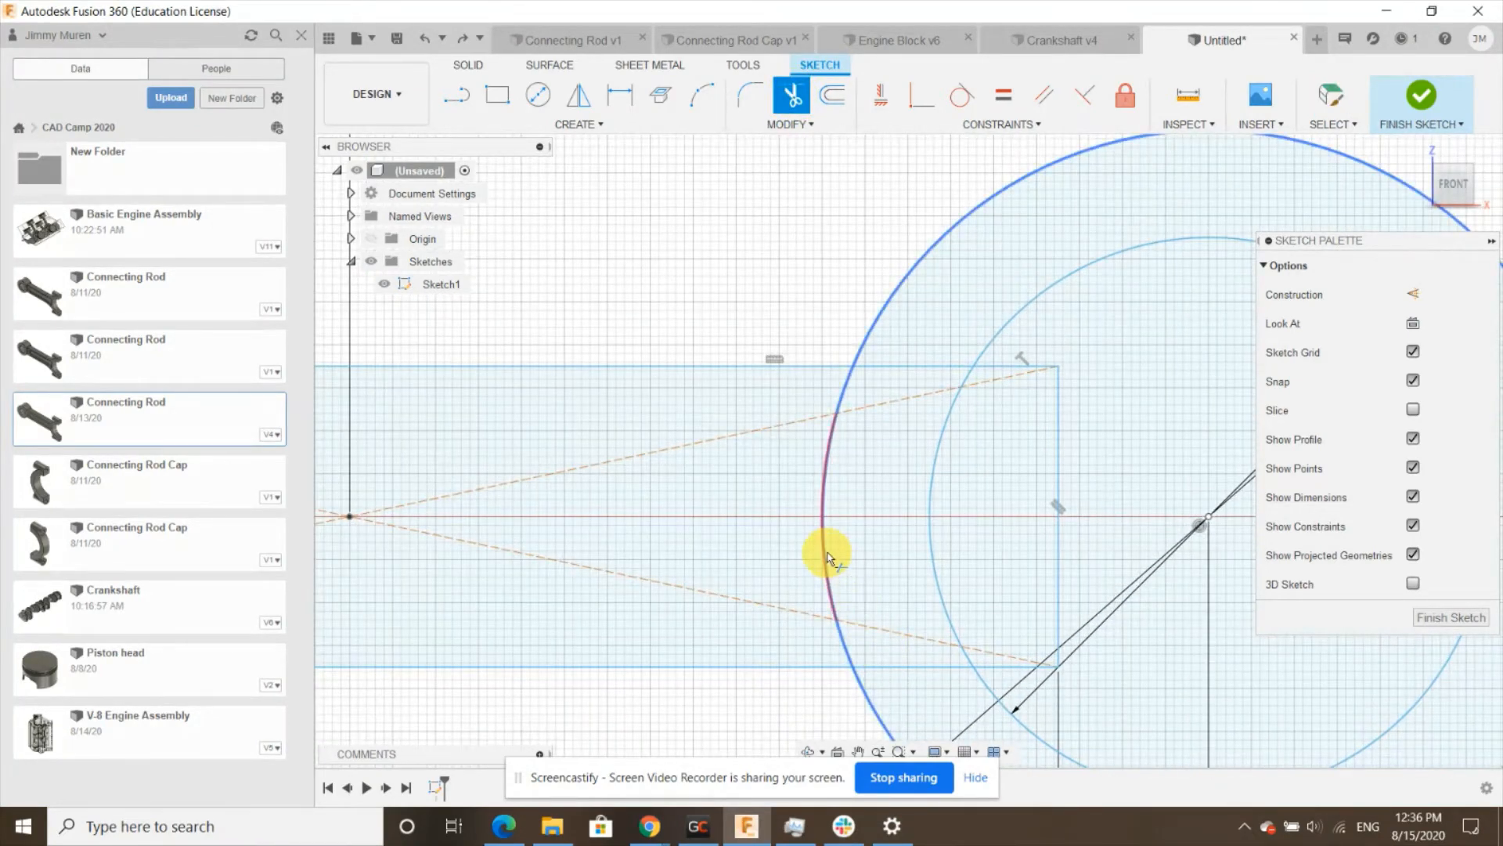
pyautogui.click(844, 390)
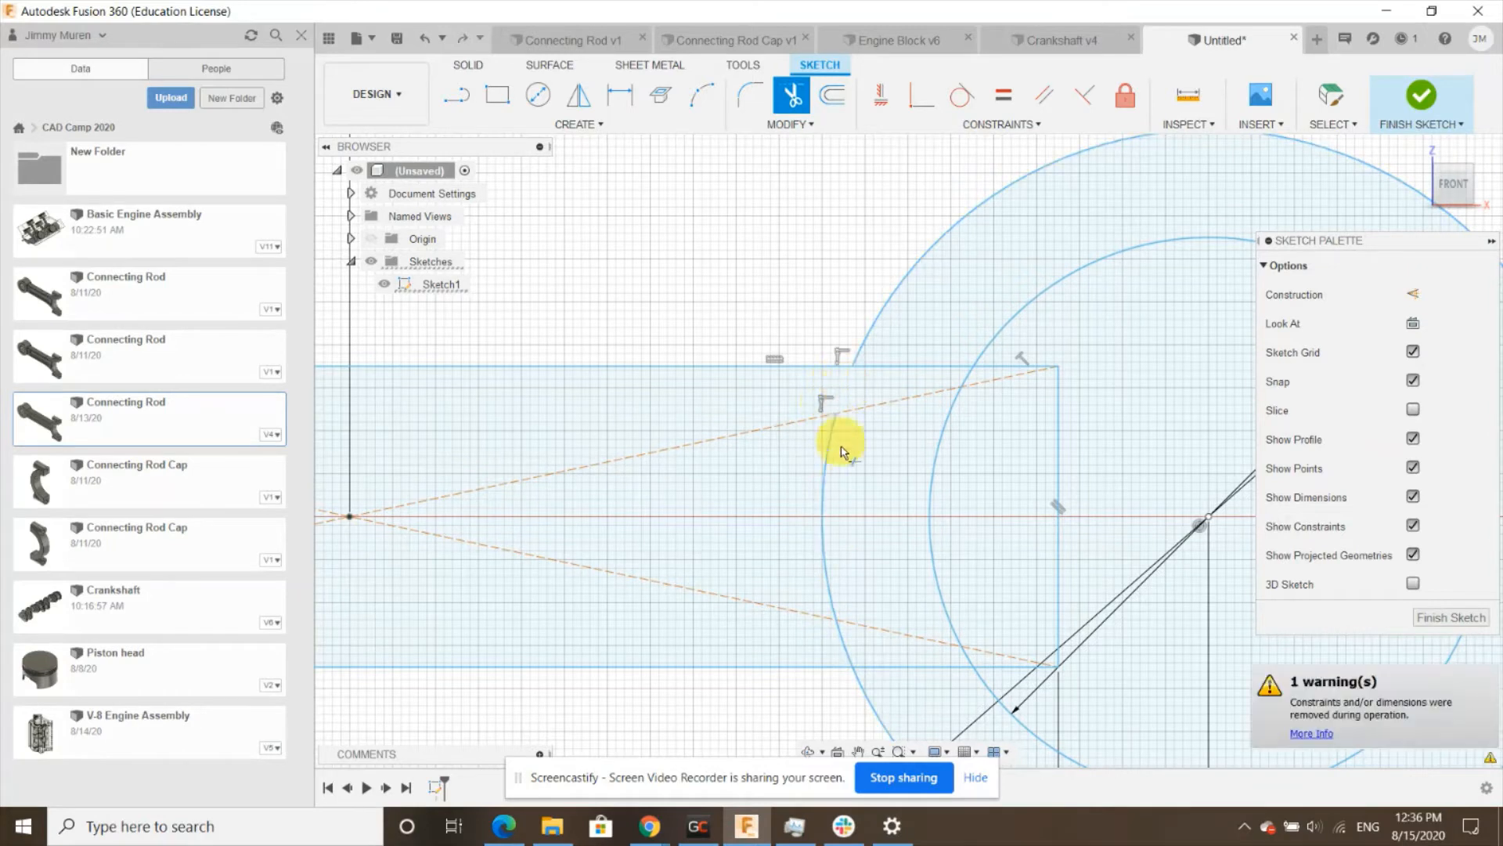
pyautogui.click(861, 685)
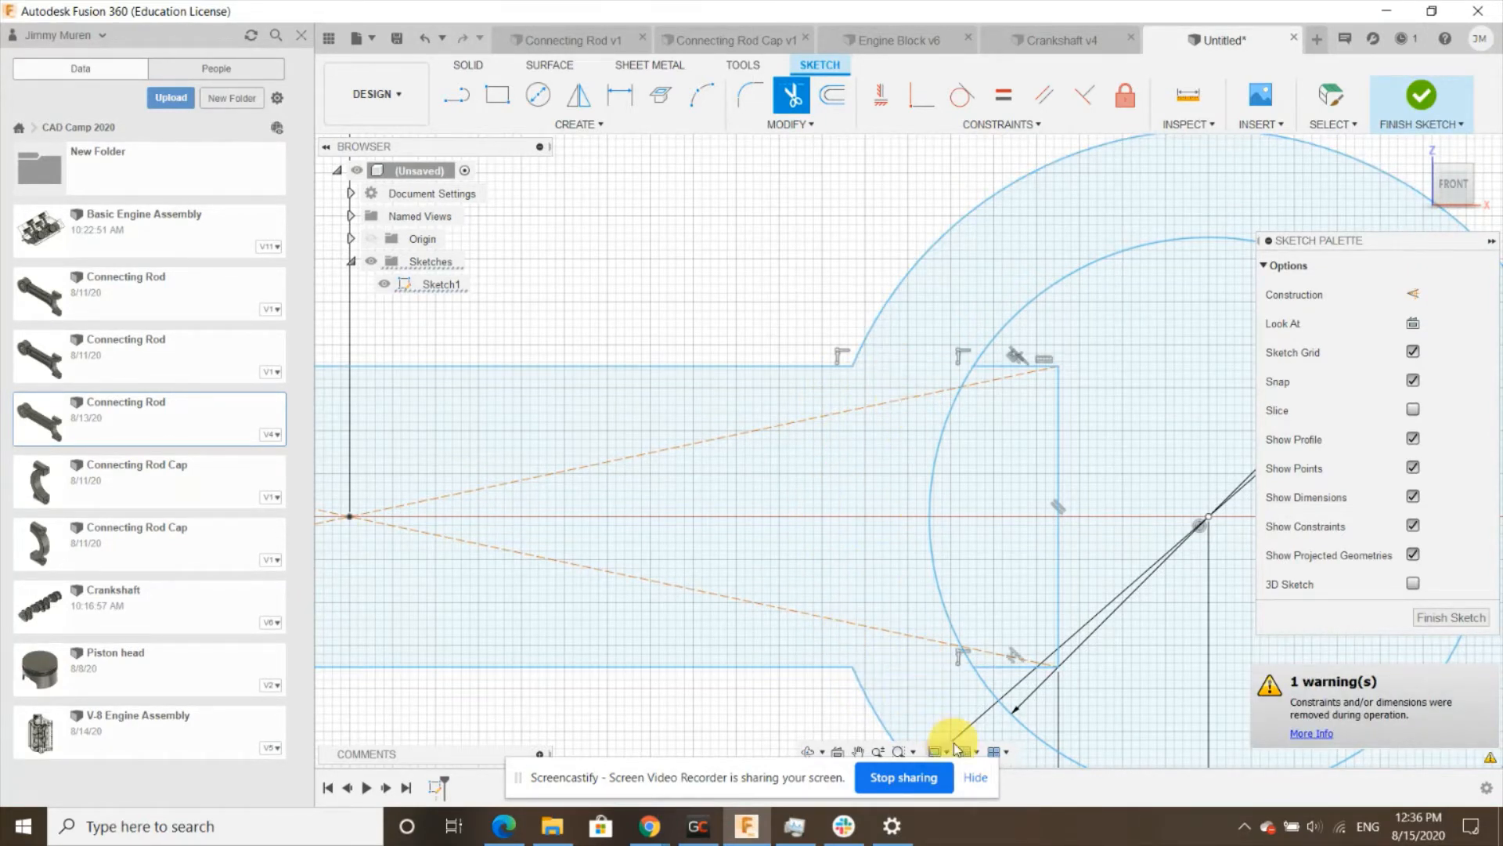
pyautogui.scroll(-3, 906, 597)
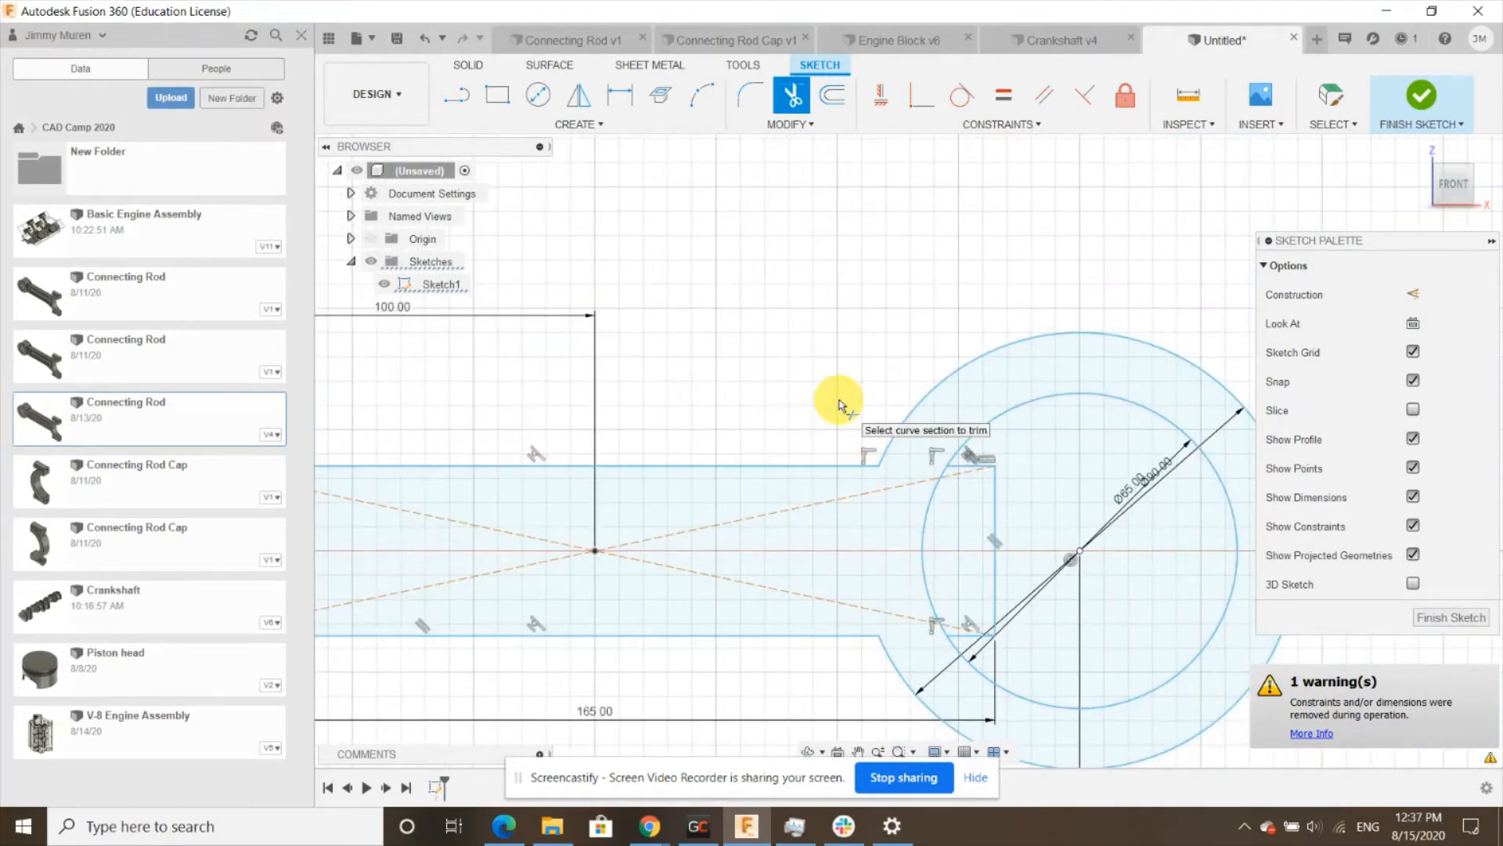
pyautogui.press('Escape')
# - Trim the overlapping segment where the rectangle's left end meets the left outer circle
pyautogui.scroll(-2, 836, 405)
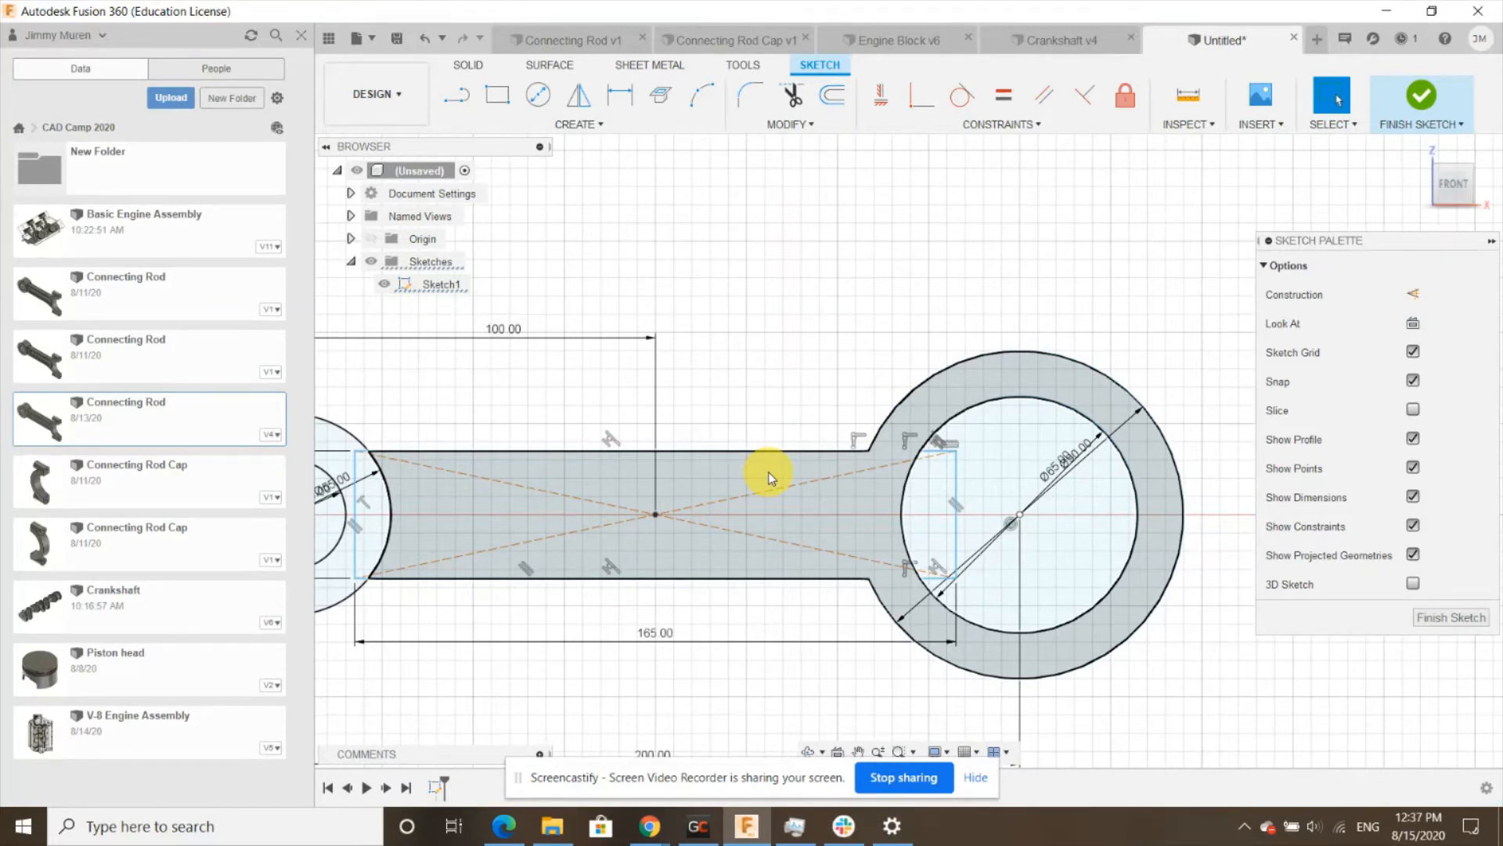
pyautogui.scroll(-3, 967, 313)
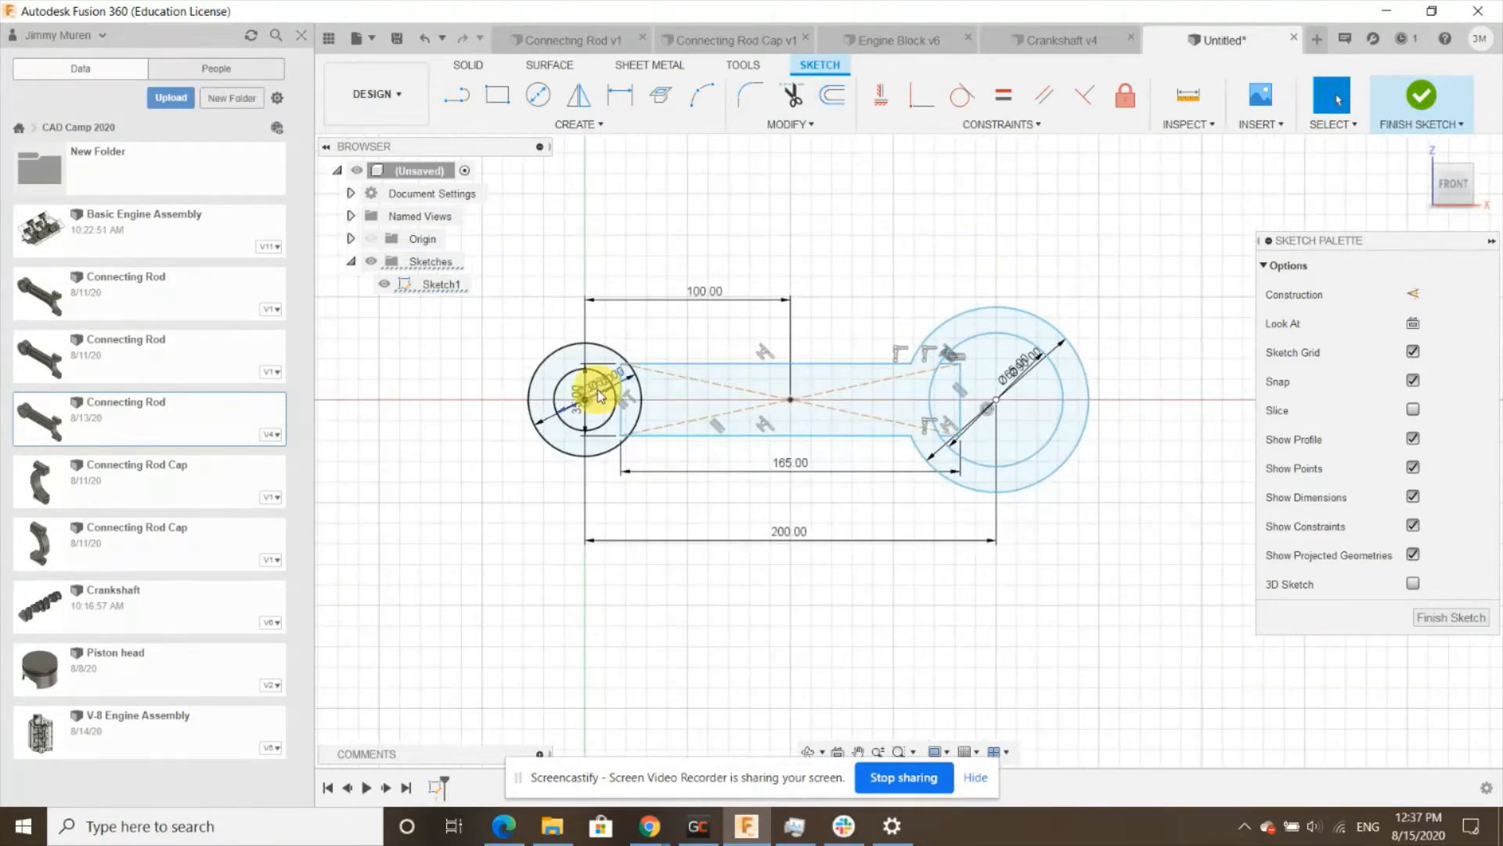
pyautogui.scroll(4, 598, 388)
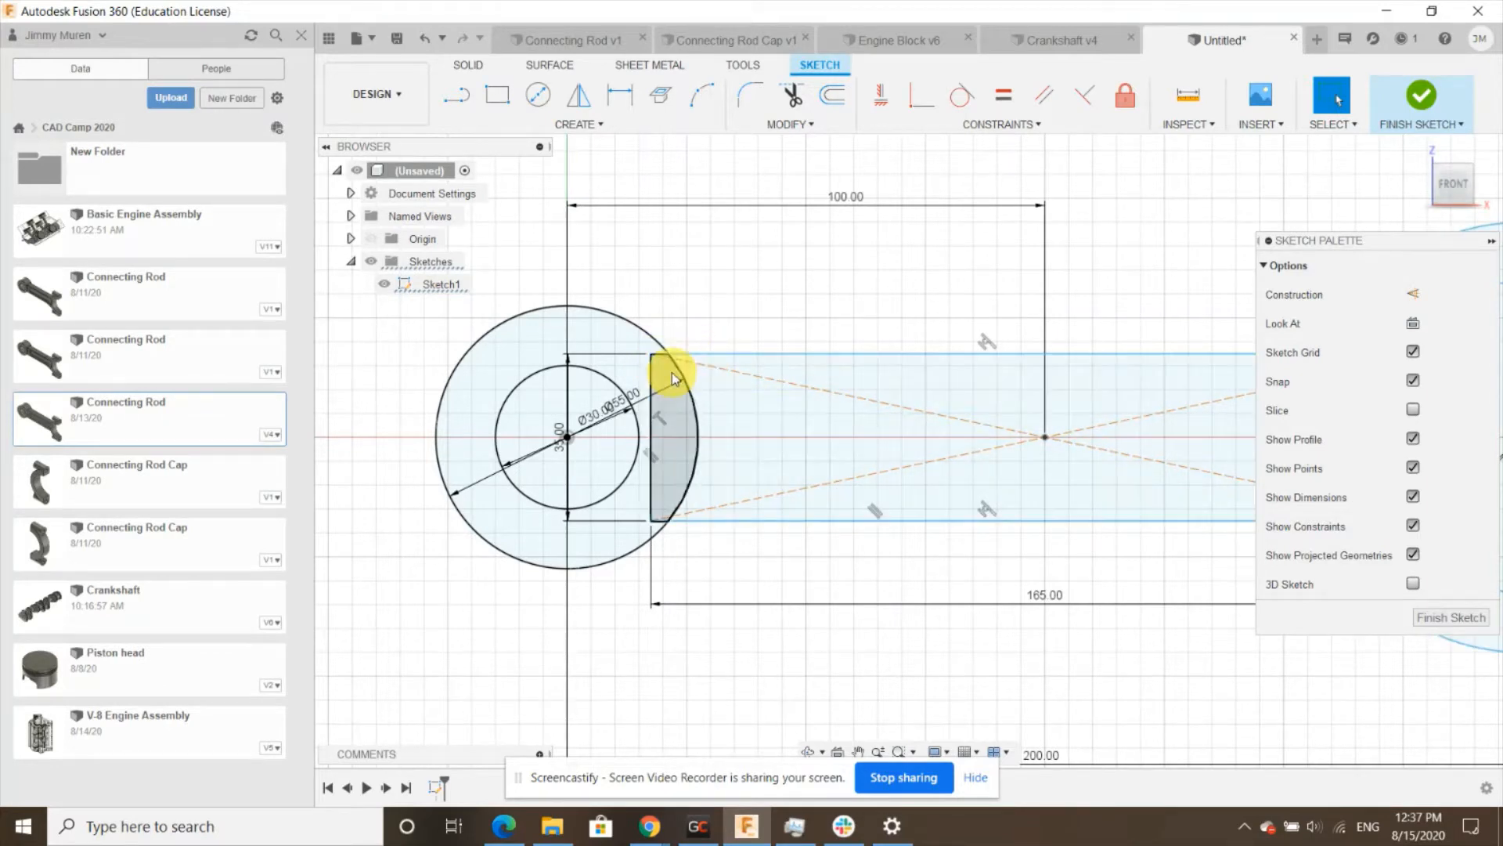
pyautogui.click(792, 94)
pyautogui.scroll(1, 667, 337)
pyautogui.scroll(3, 667, 337)
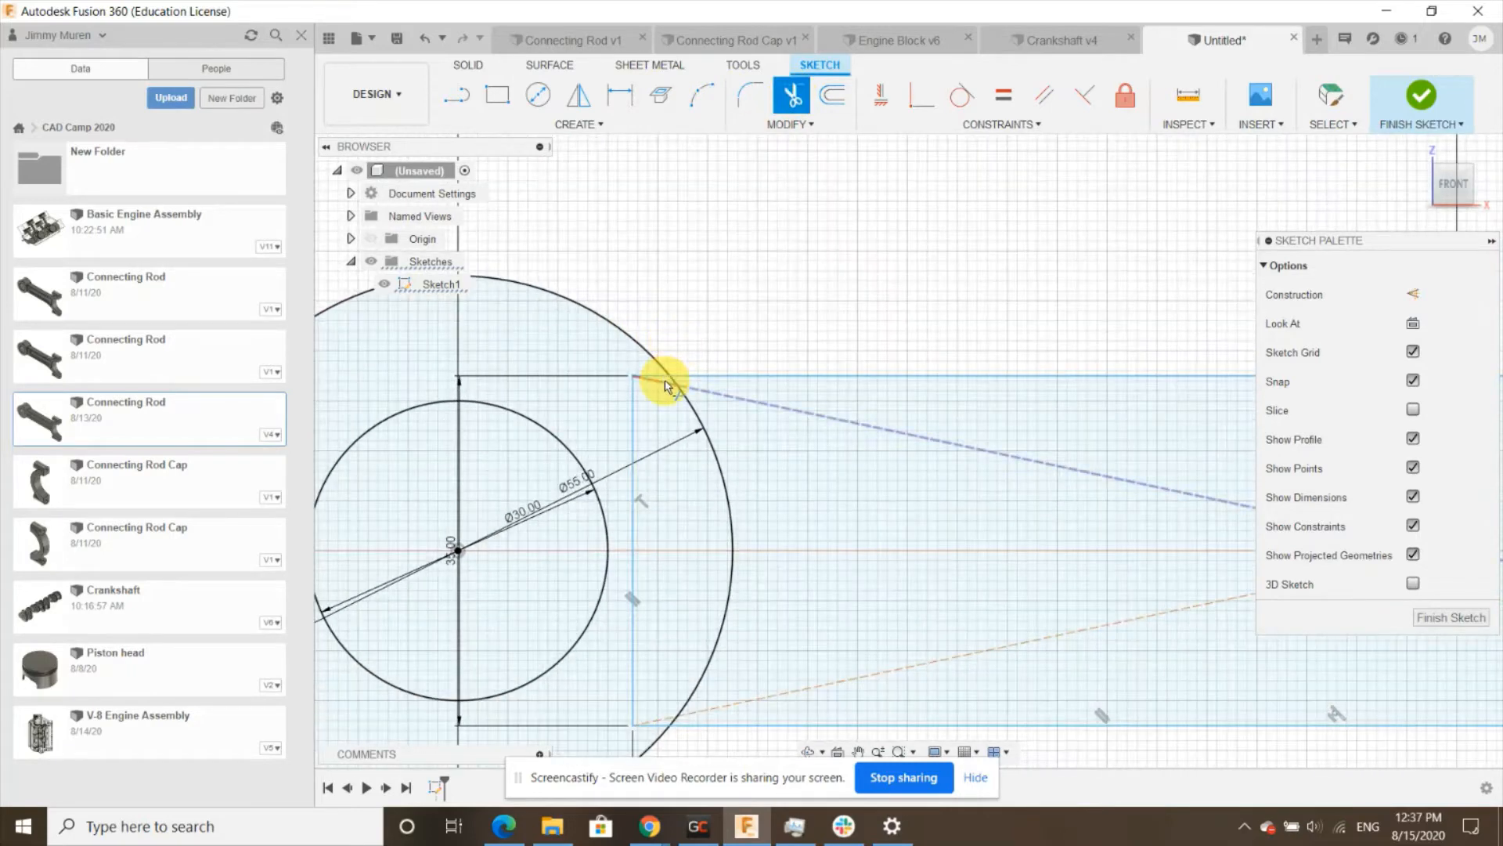
pyautogui.click(653, 377)
pyautogui.scroll(-3, 665, 438)
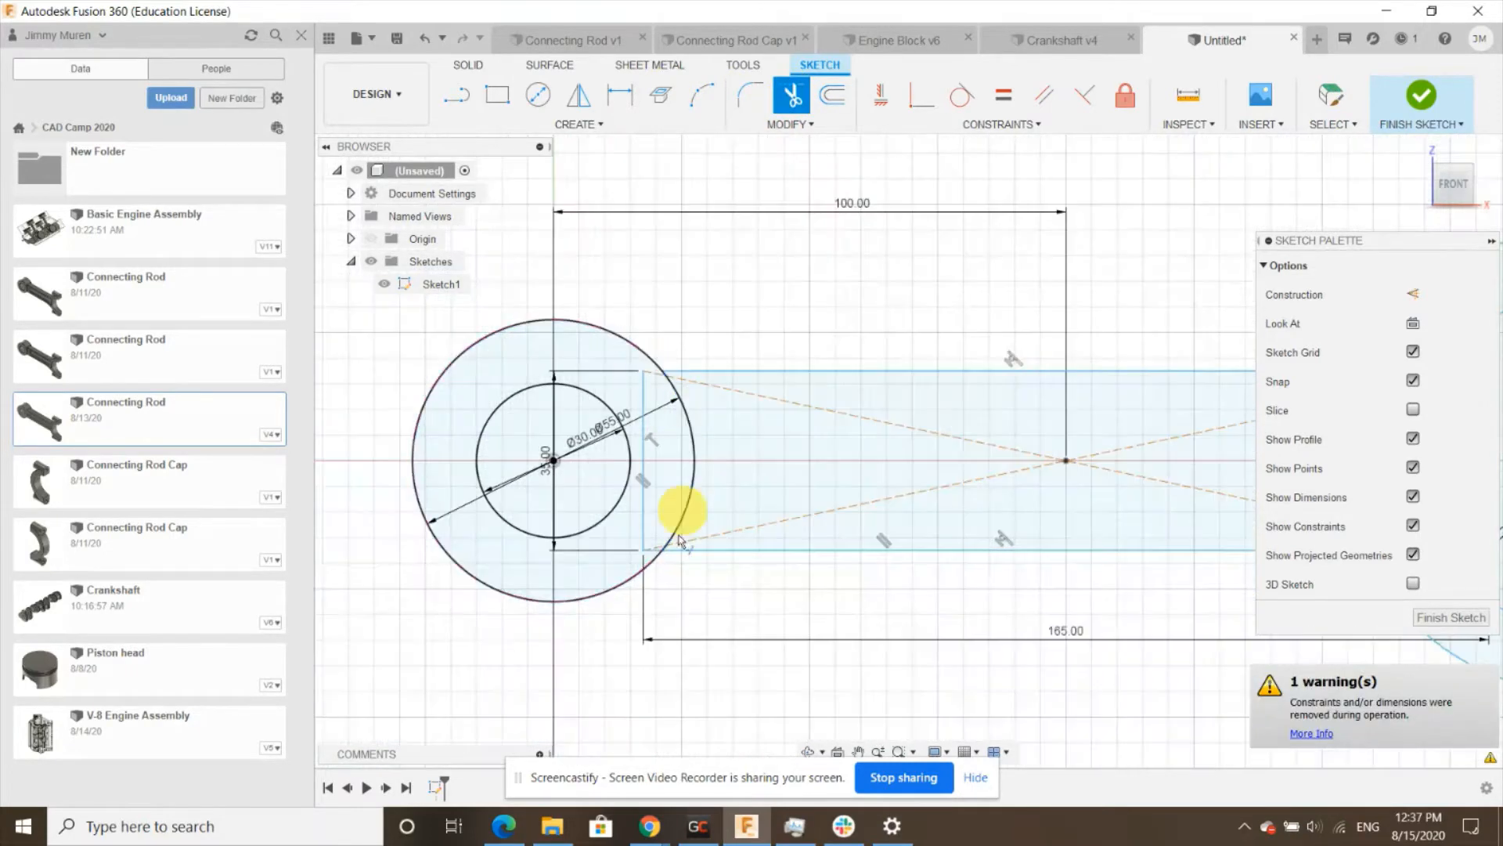
pyautogui.scroll(4, 647, 530)
pyautogui.scroll(-3, 630, 532)
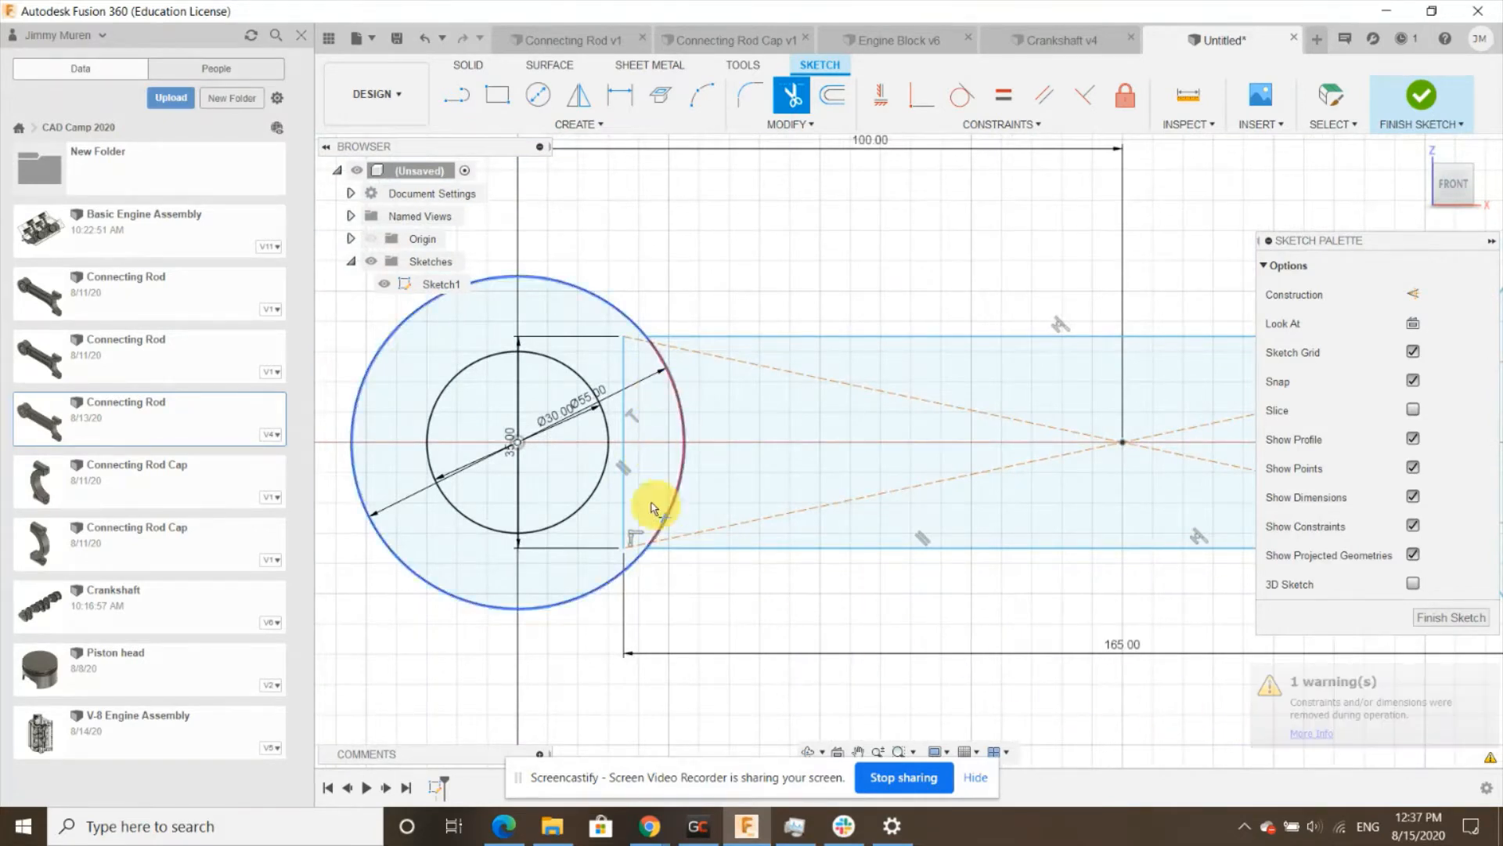
pyautogui.scroll(-1, 612, 562)
pyautogui.scroll(1, 646, 446)
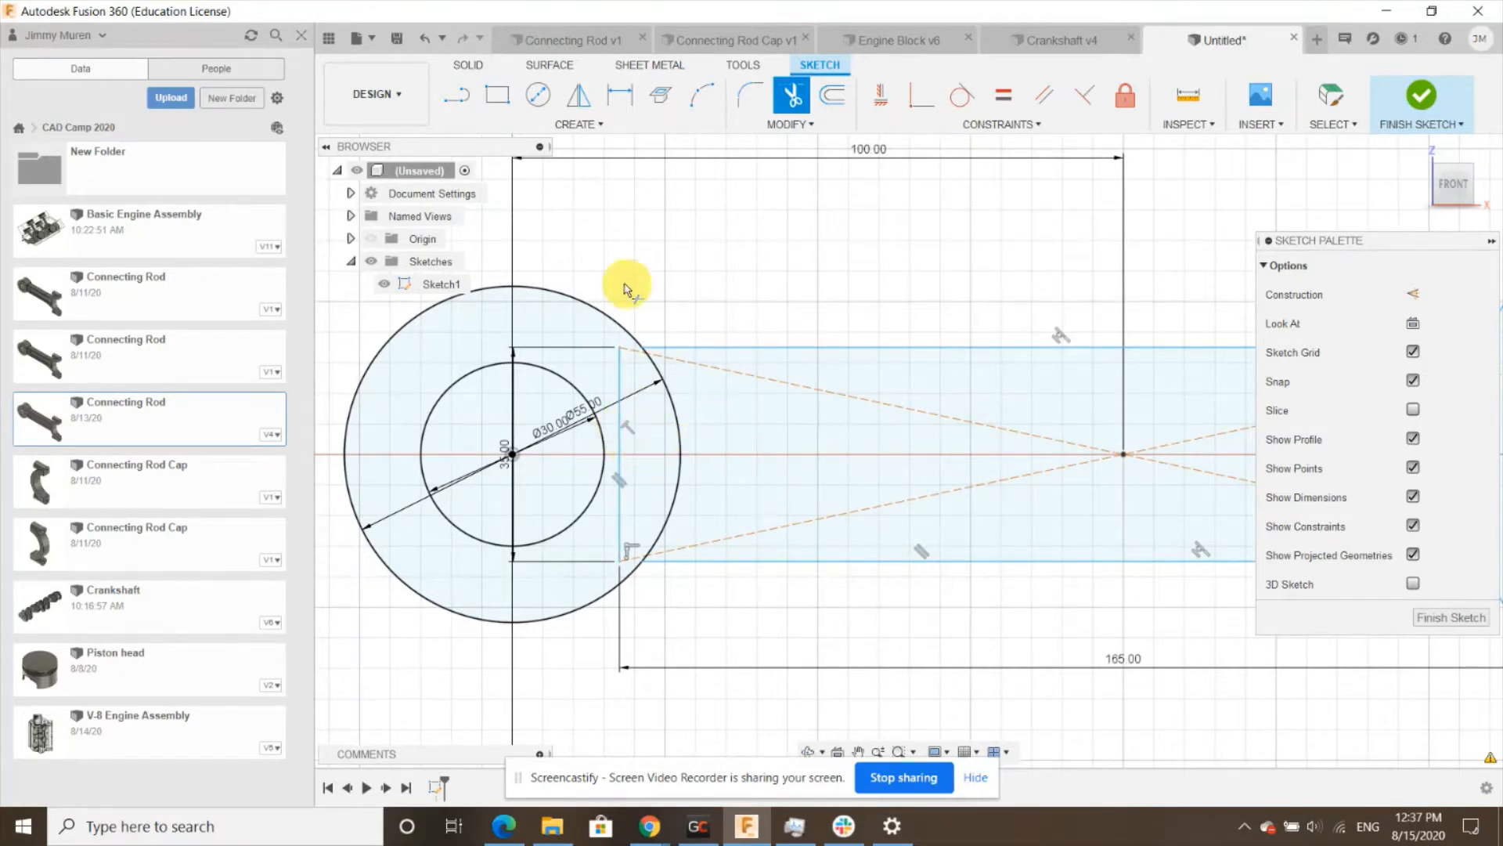
pyautogui.press('Escape')
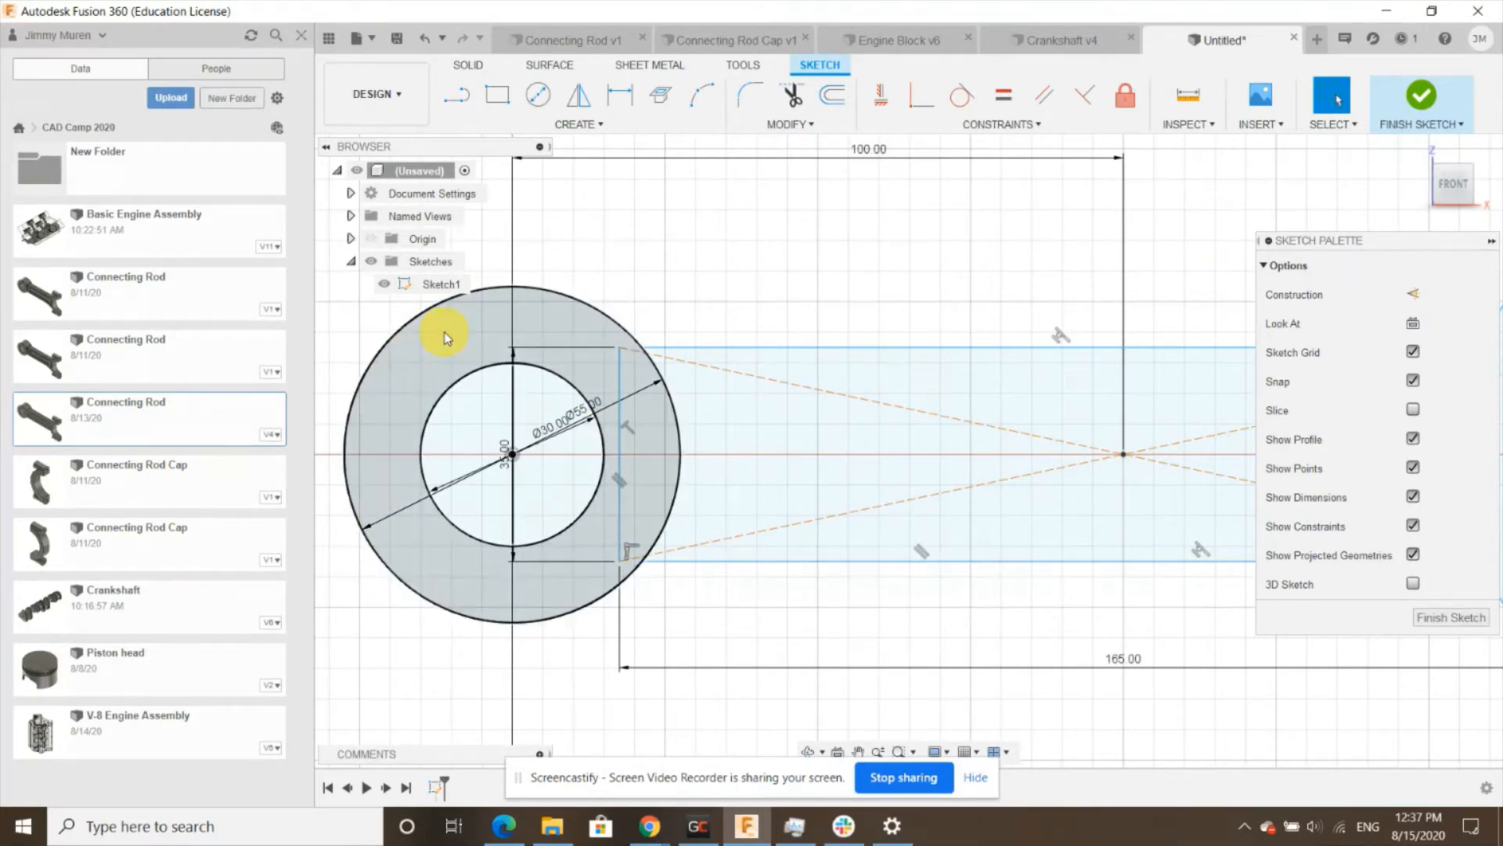
# - Fillet both corners where the beam meets the right outer circle with a 75 mm radius
pyautogui.scroll(-5, 392, 364)
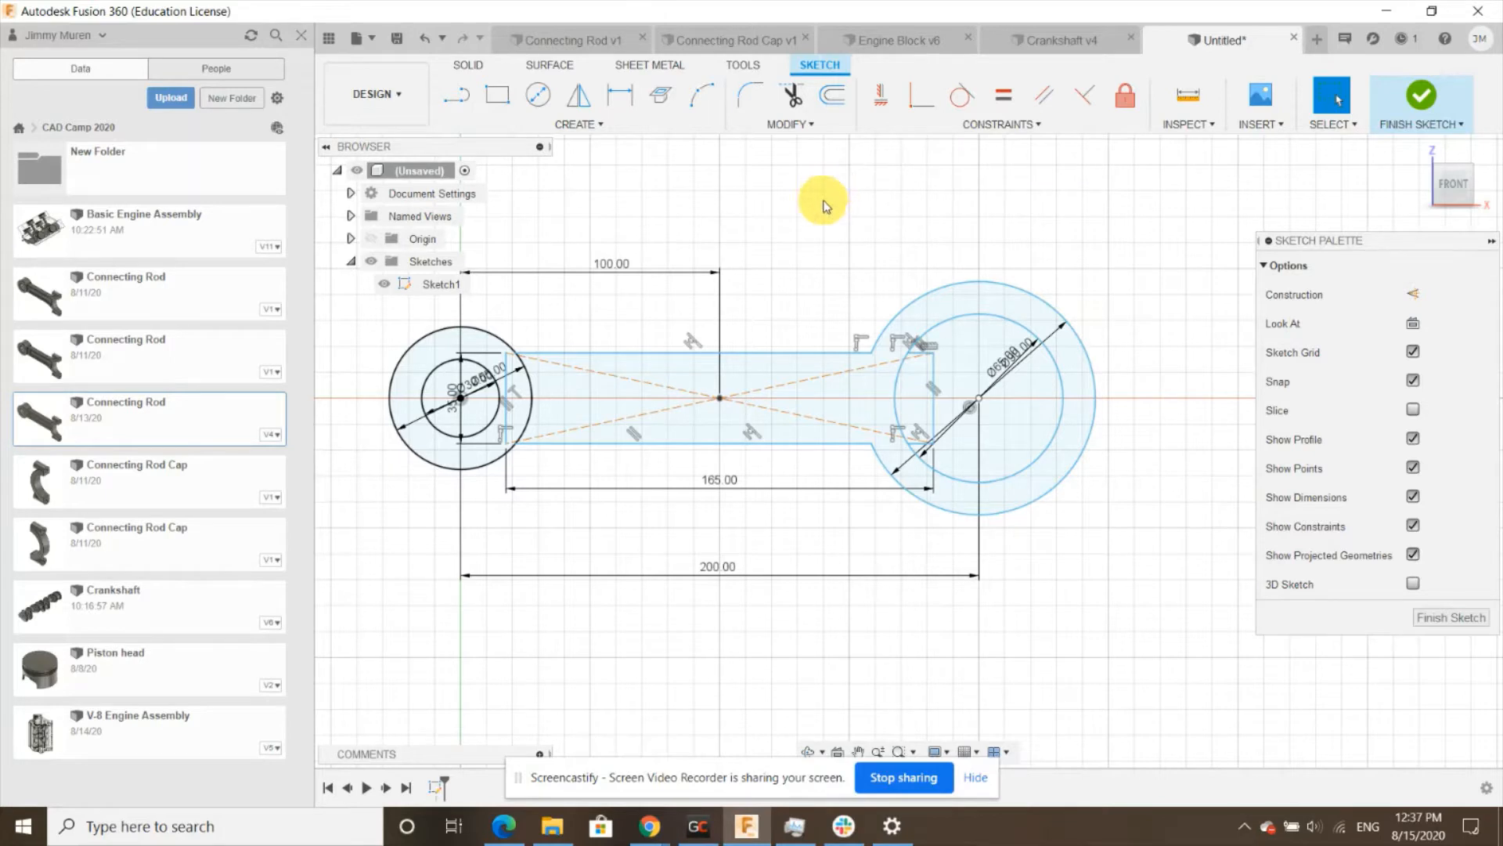
pyautogui.click(747, 96)
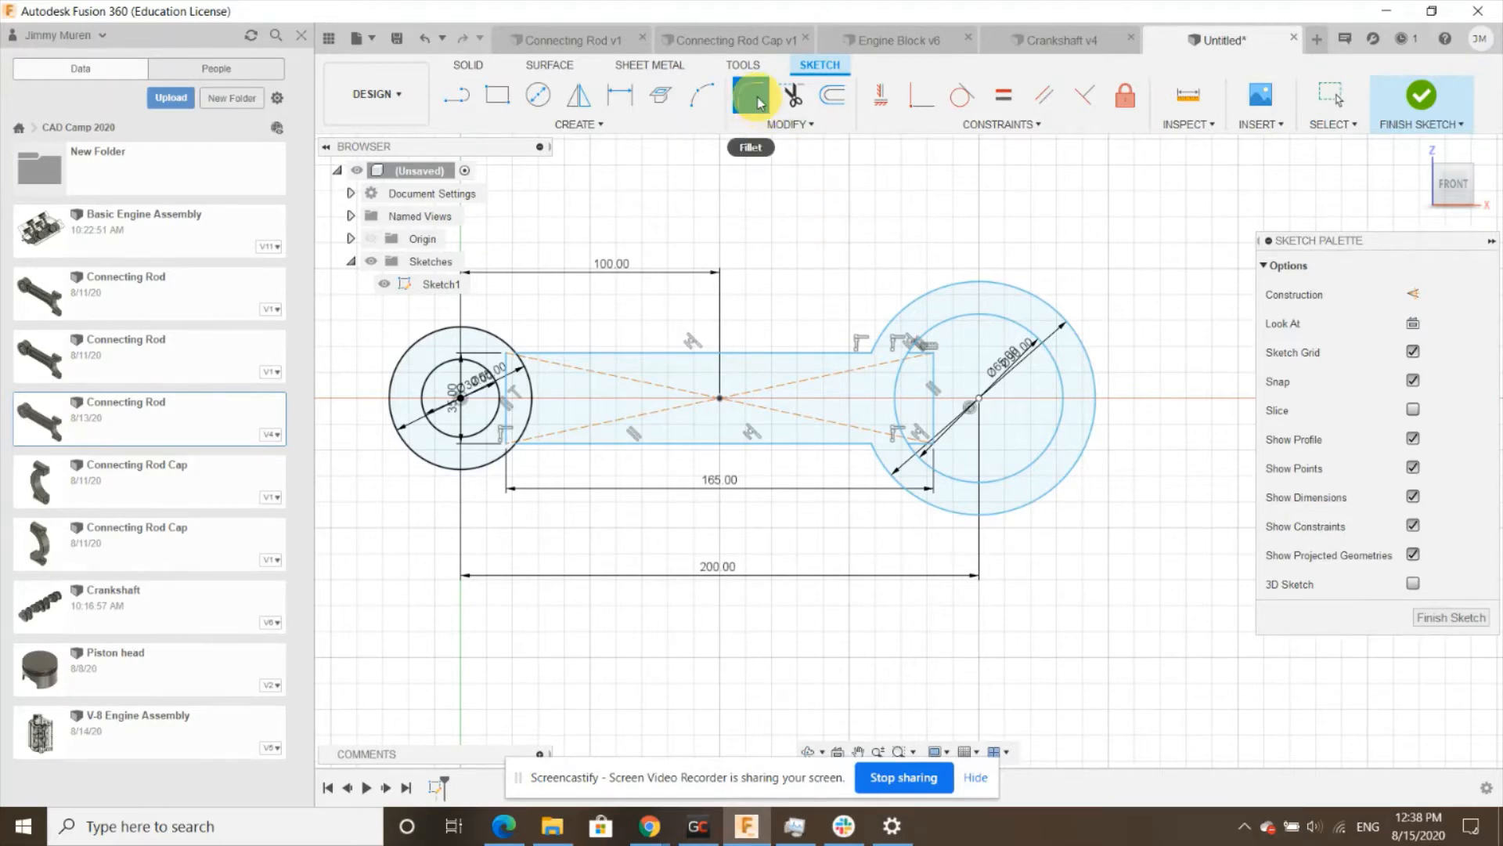
pyautogui.scroll(5, 868, 341)
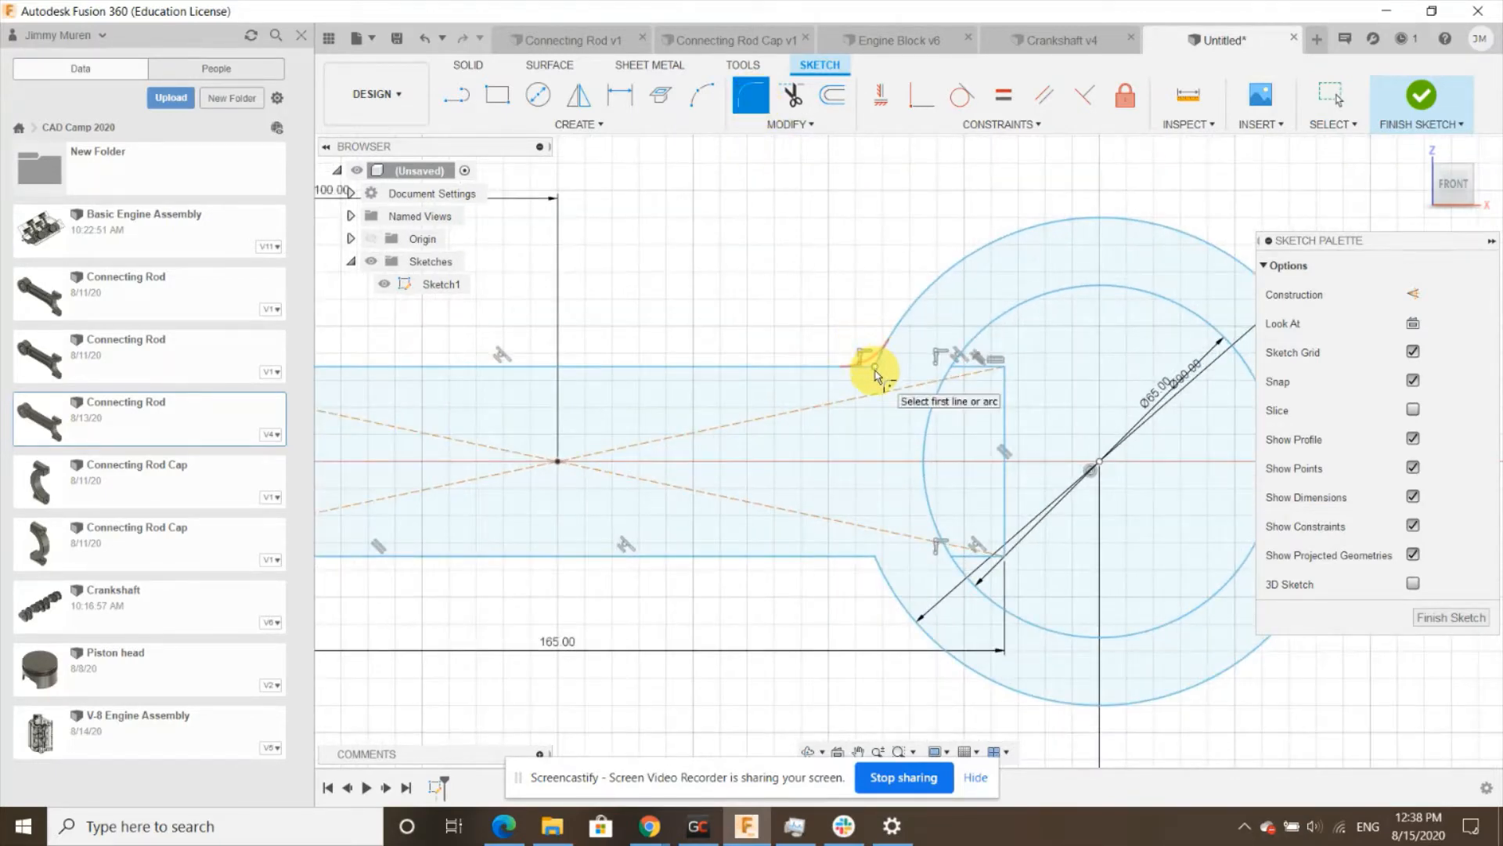
pyautogui.click(876, 370)
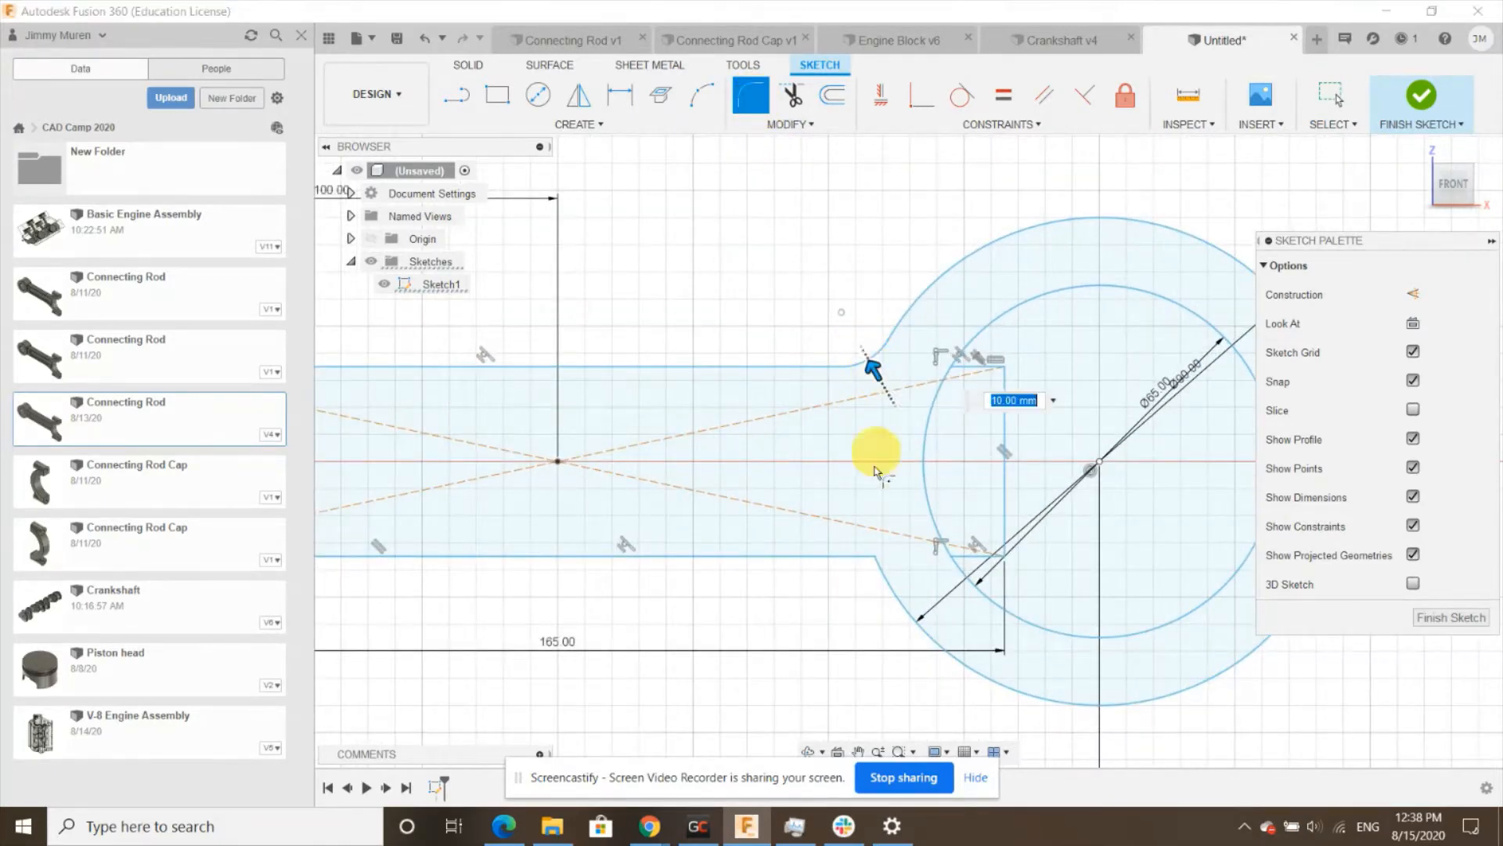
pyautogui.click(873, 554)
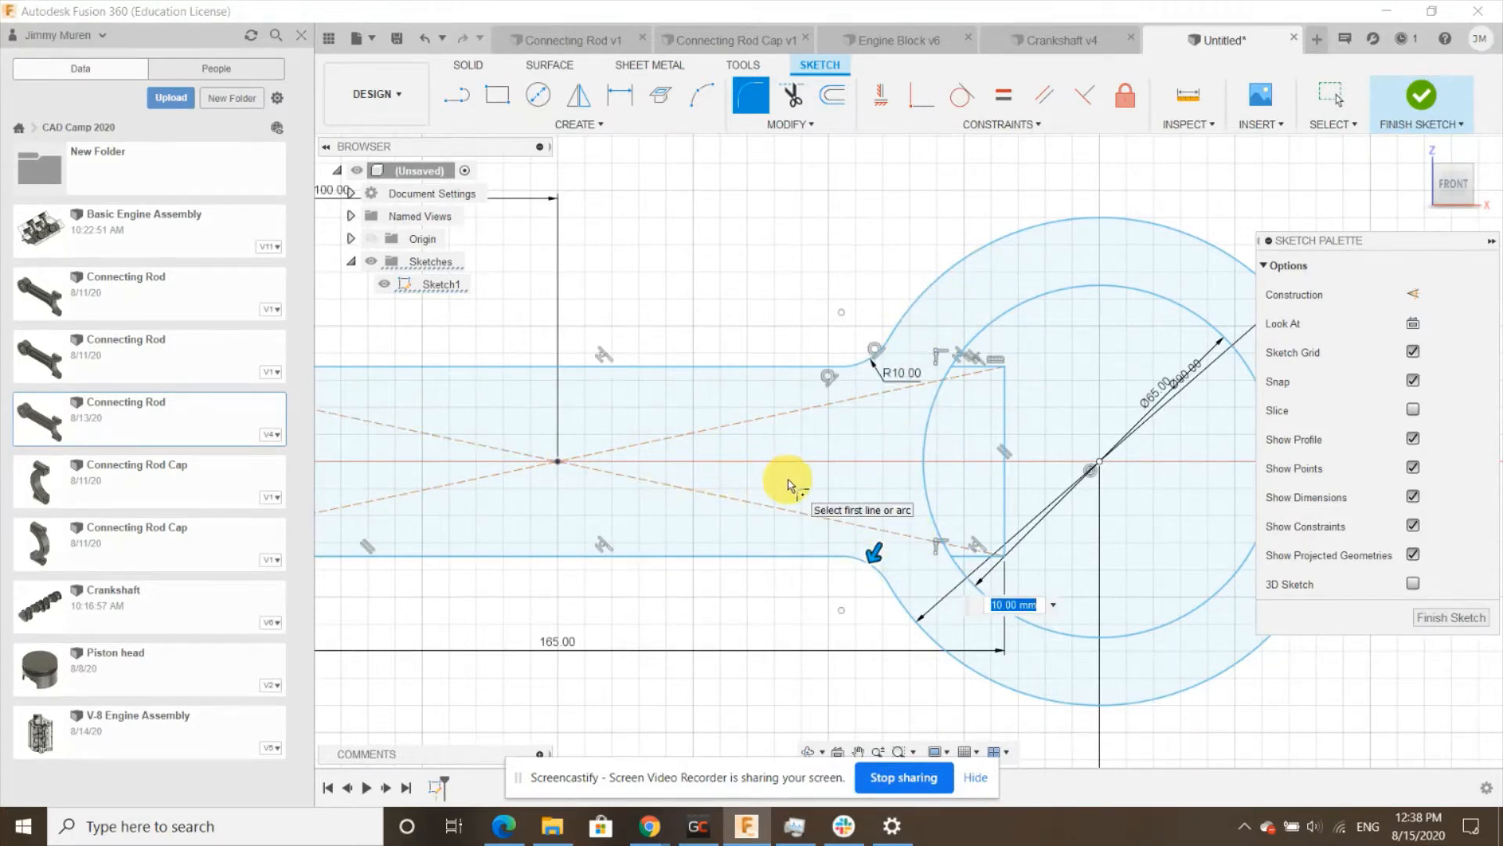
pyautogui.write('75')
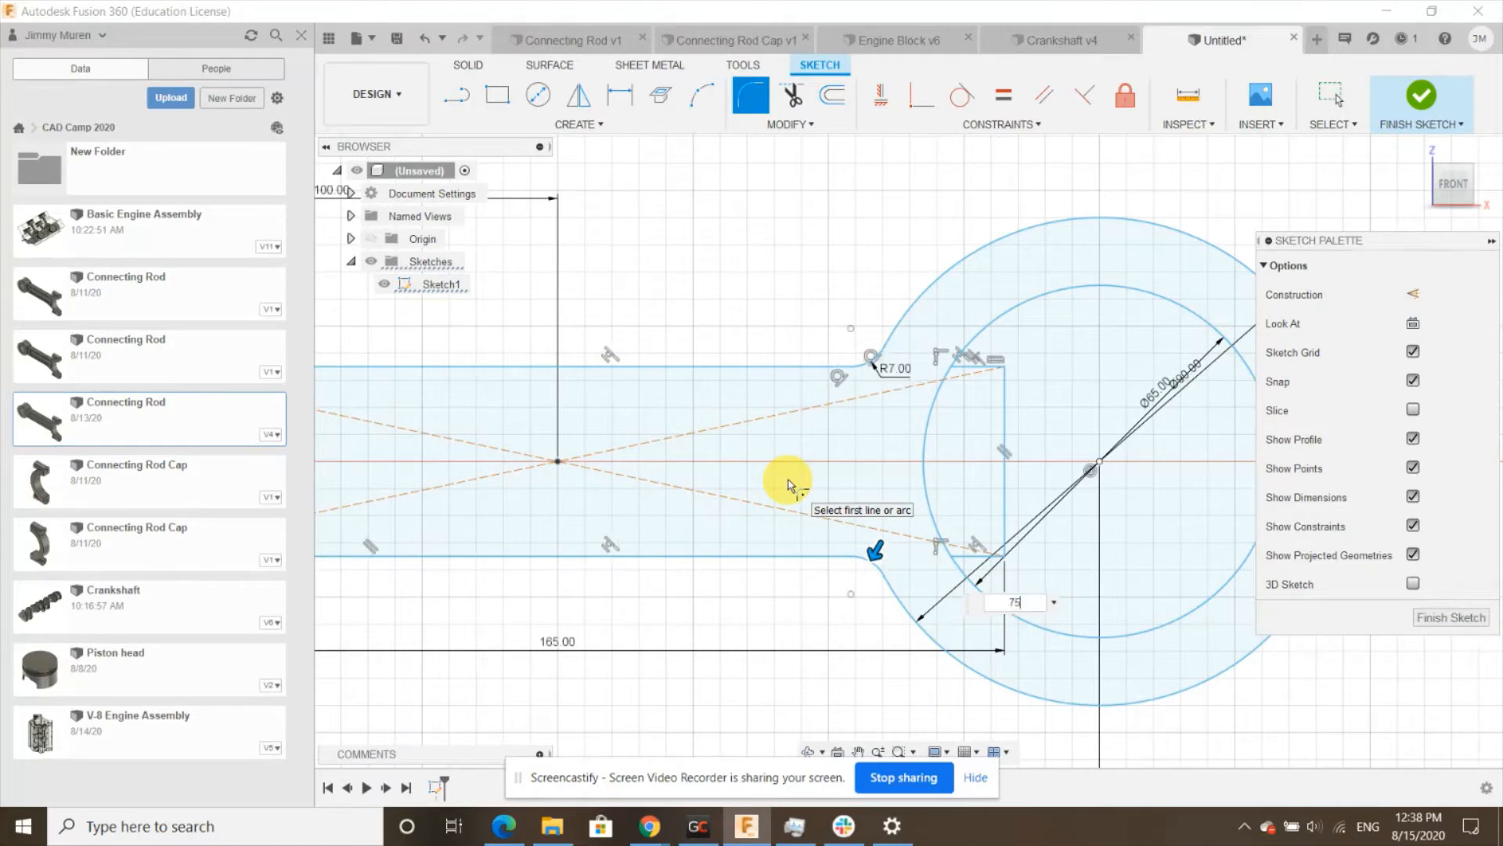
pyautogui.press('Return')
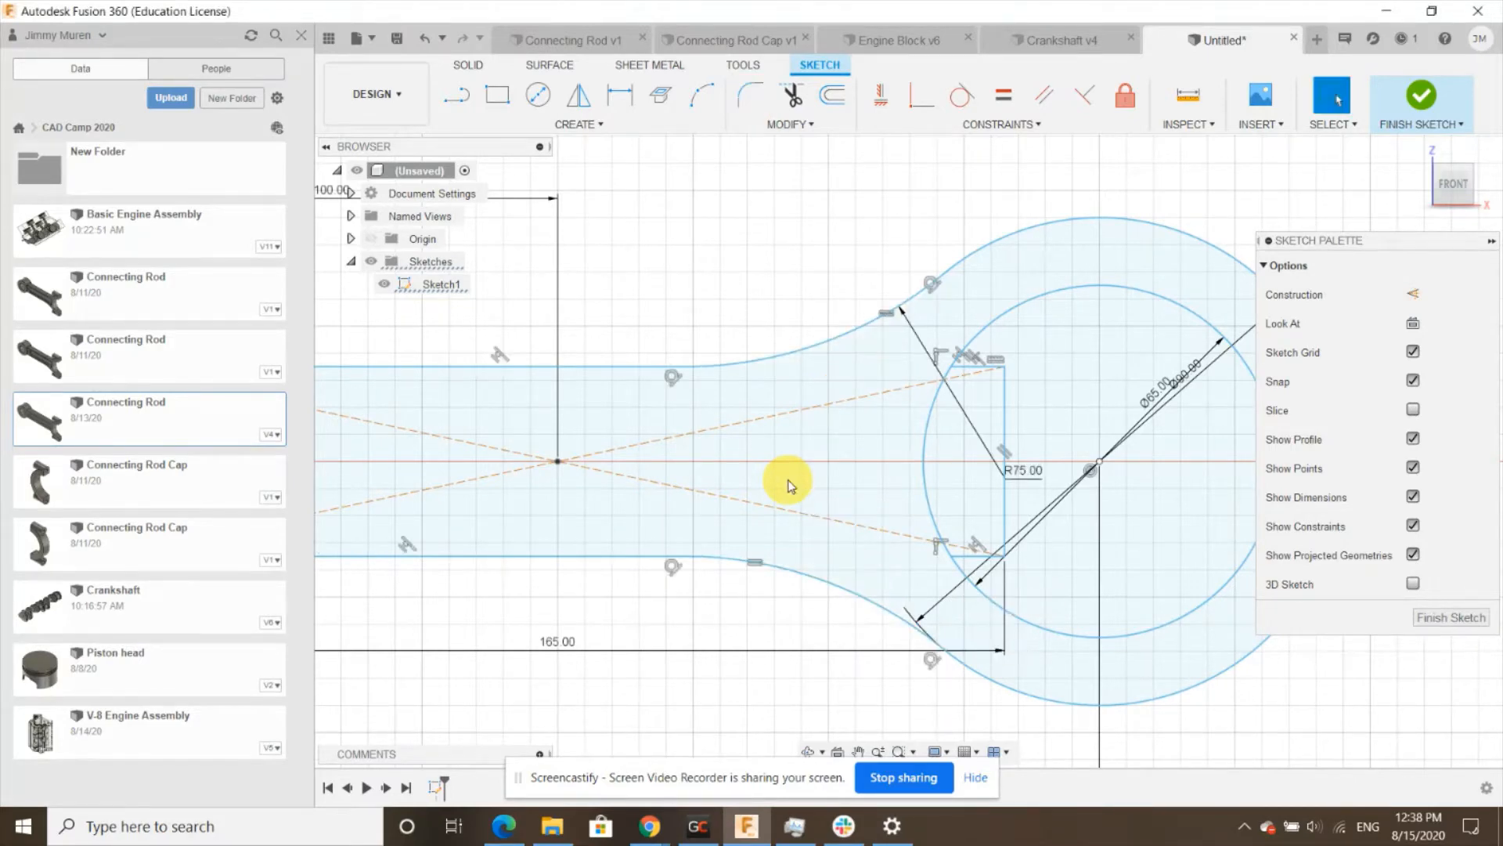
# - Draw a vertical line through the right circles' centre spanning the full height of the outer circle
pyautogui.scroll(-3, 788, 486)
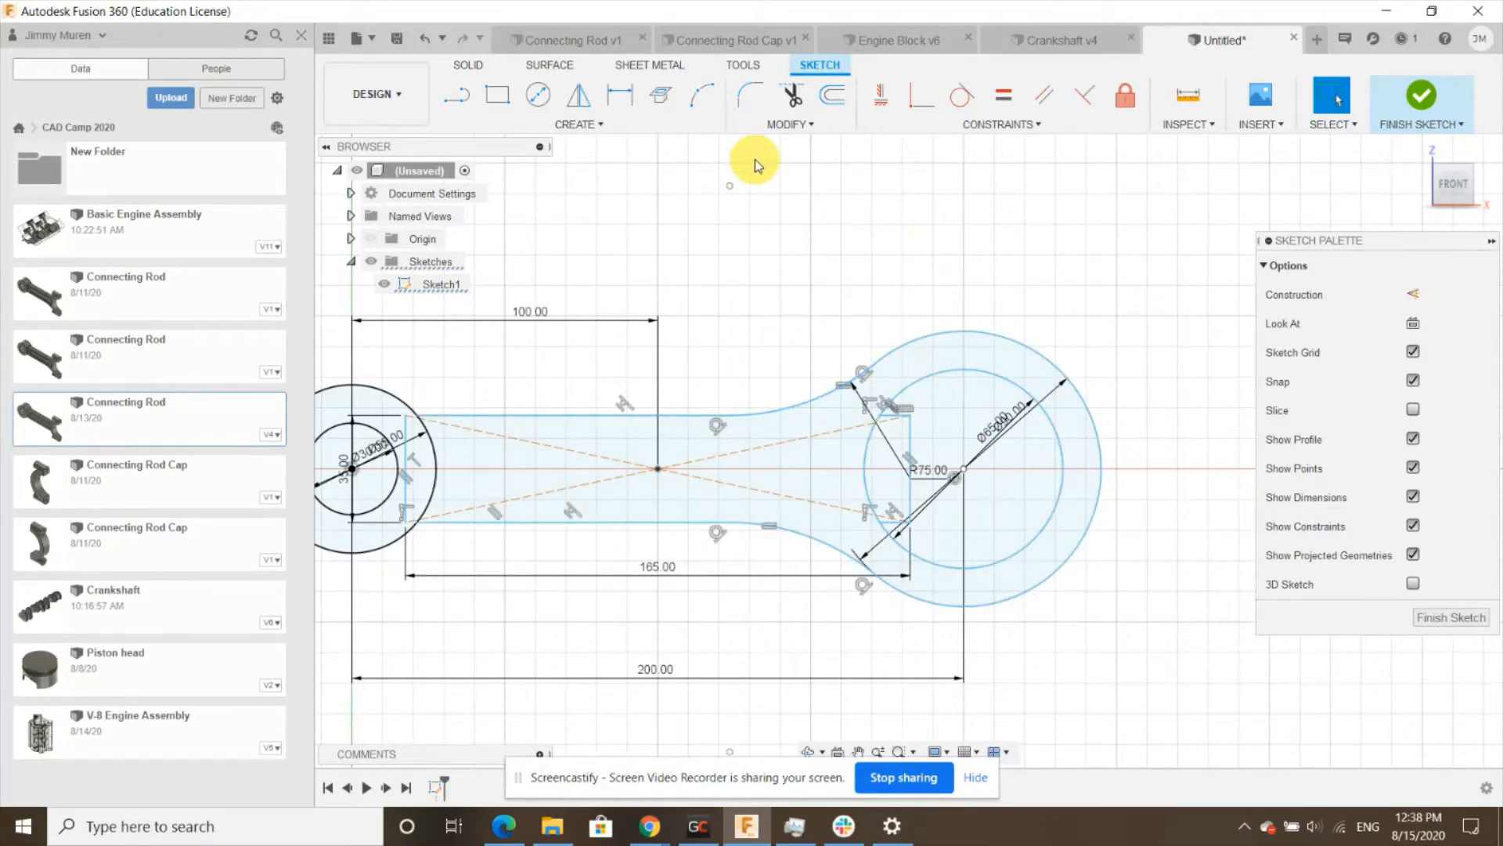
pyautogui.click(458, 97)
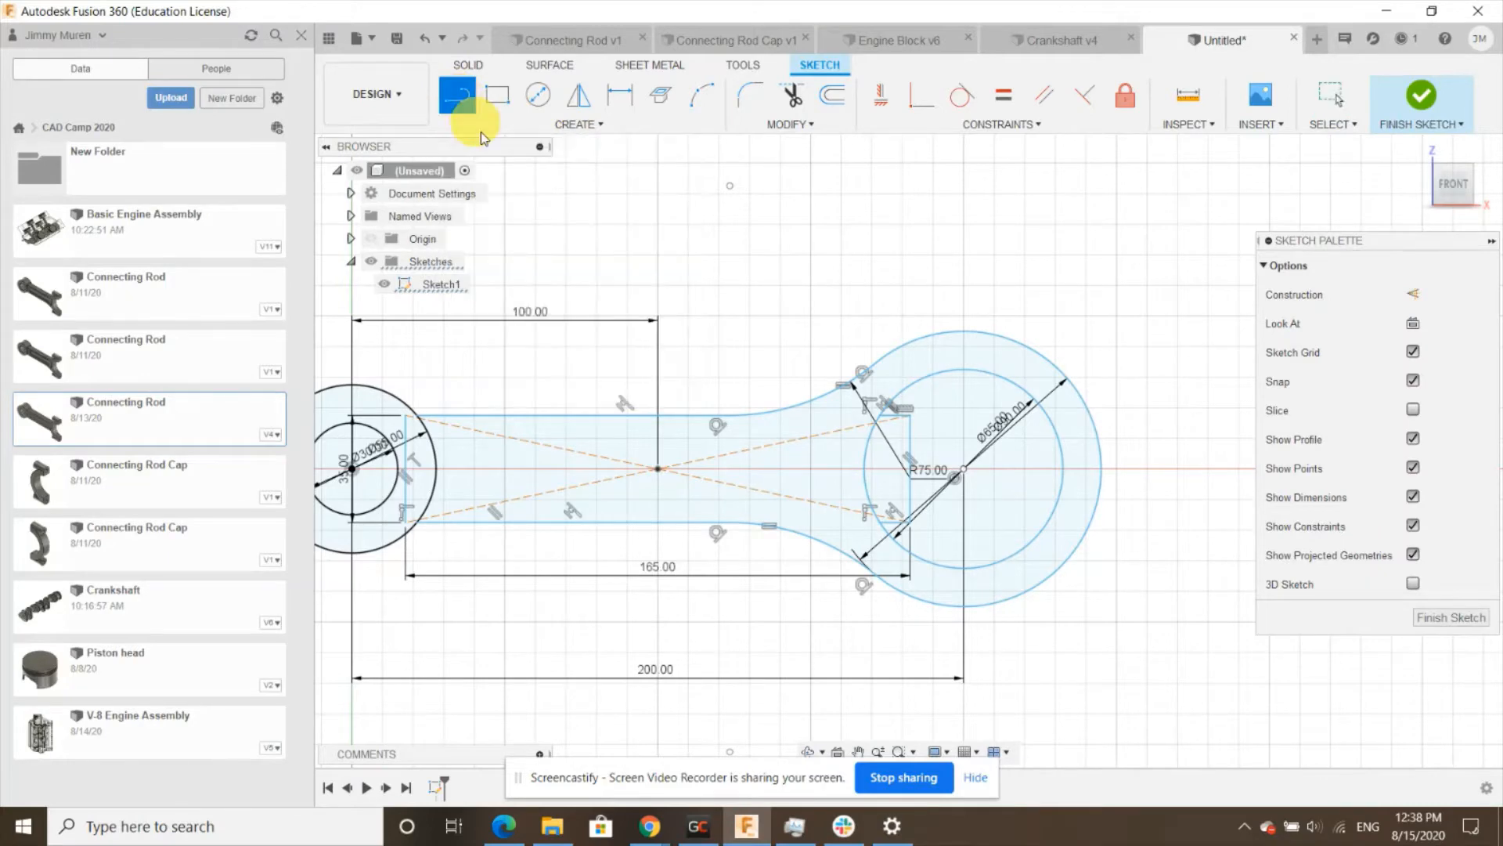
pyautogui.scroll(-3, 600, 310)
pyautogui.scroll(2, 892, 325)
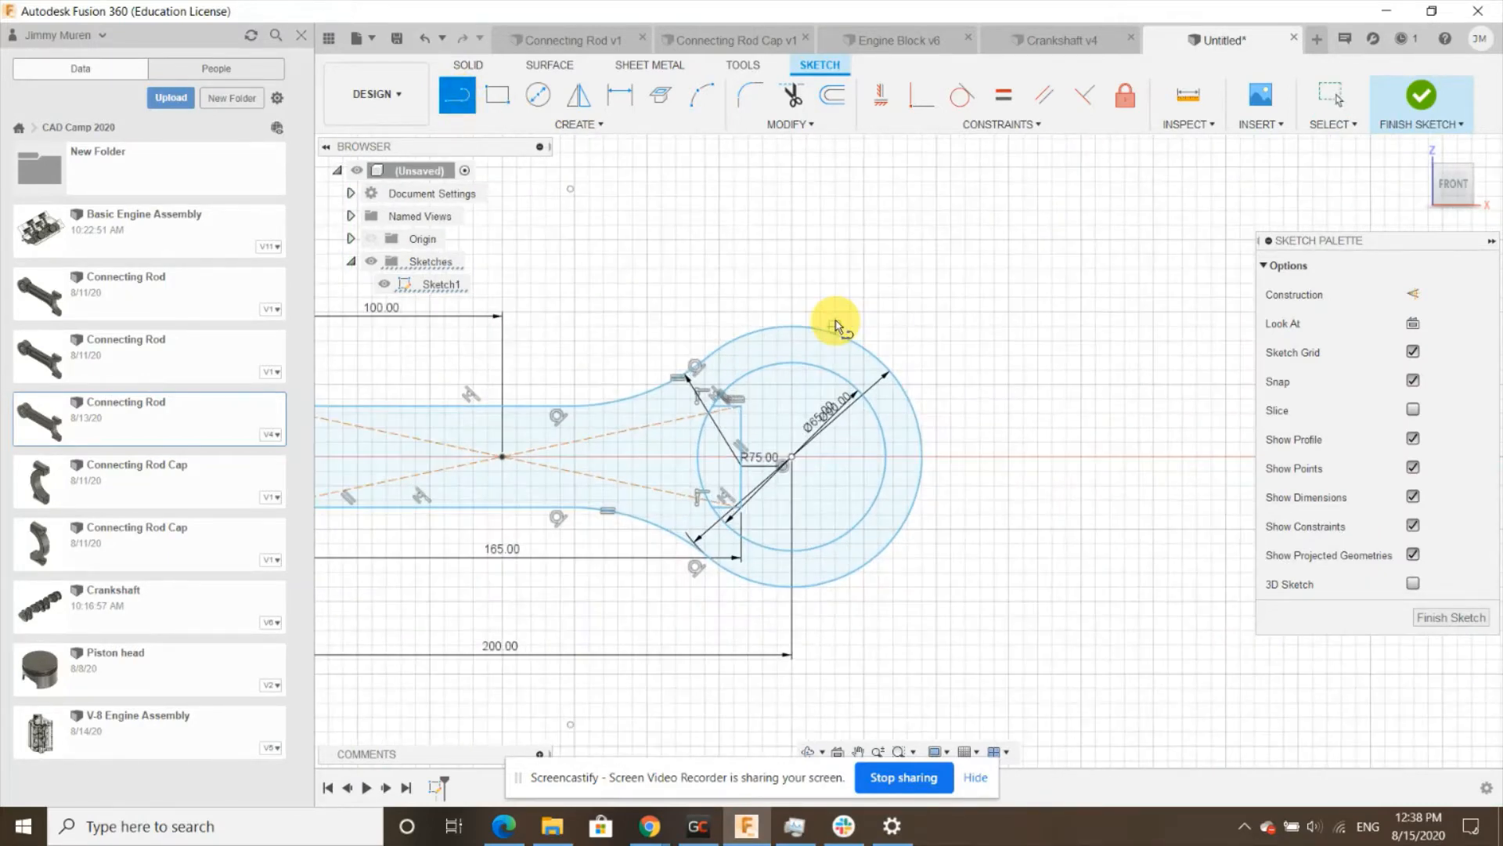
pyautogui.click(792, 325)
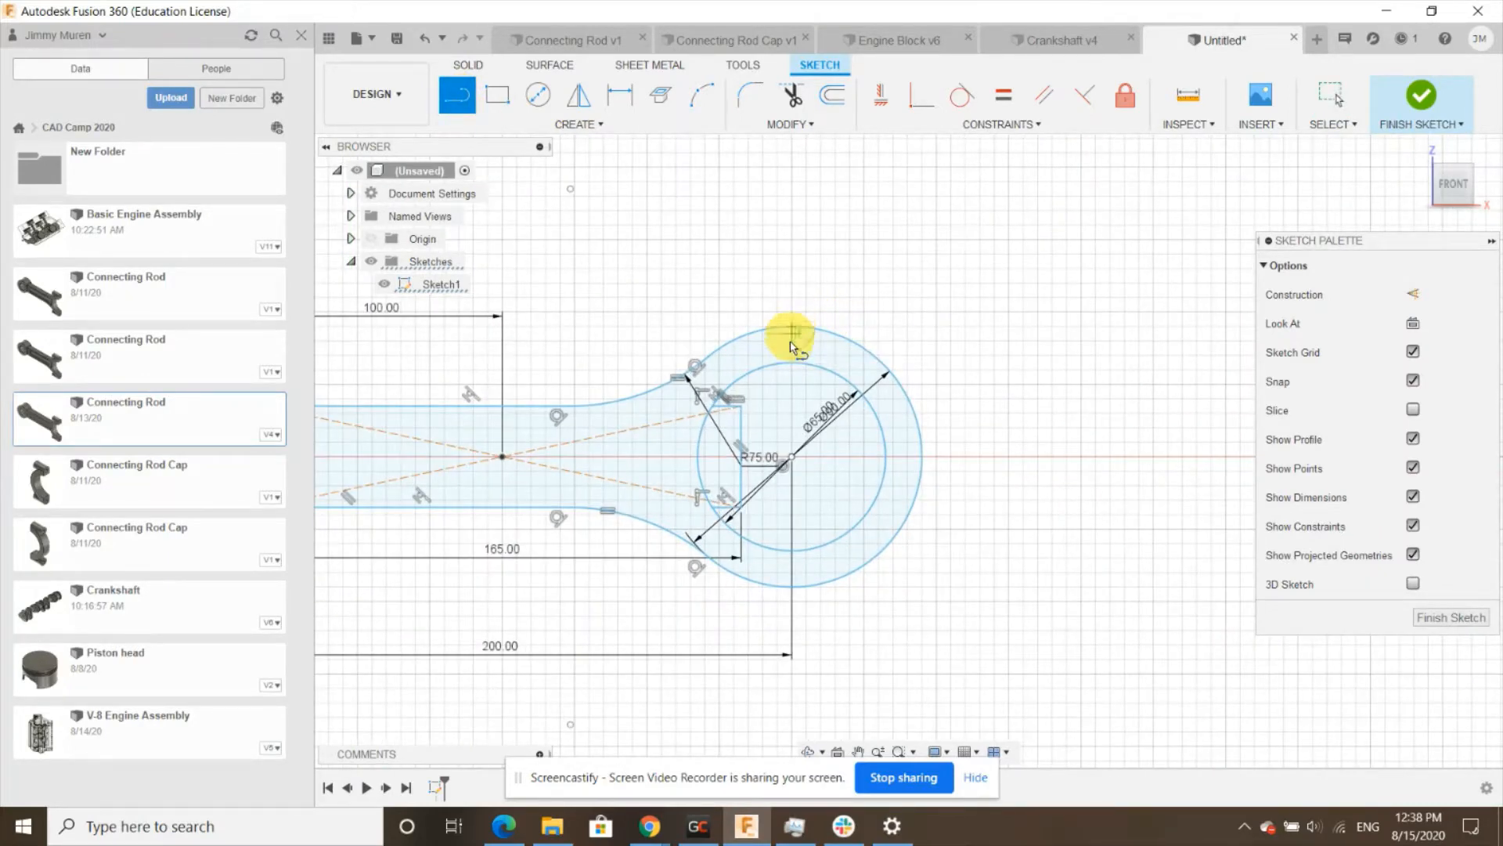
pyautogui.doubleClick(790, 591)
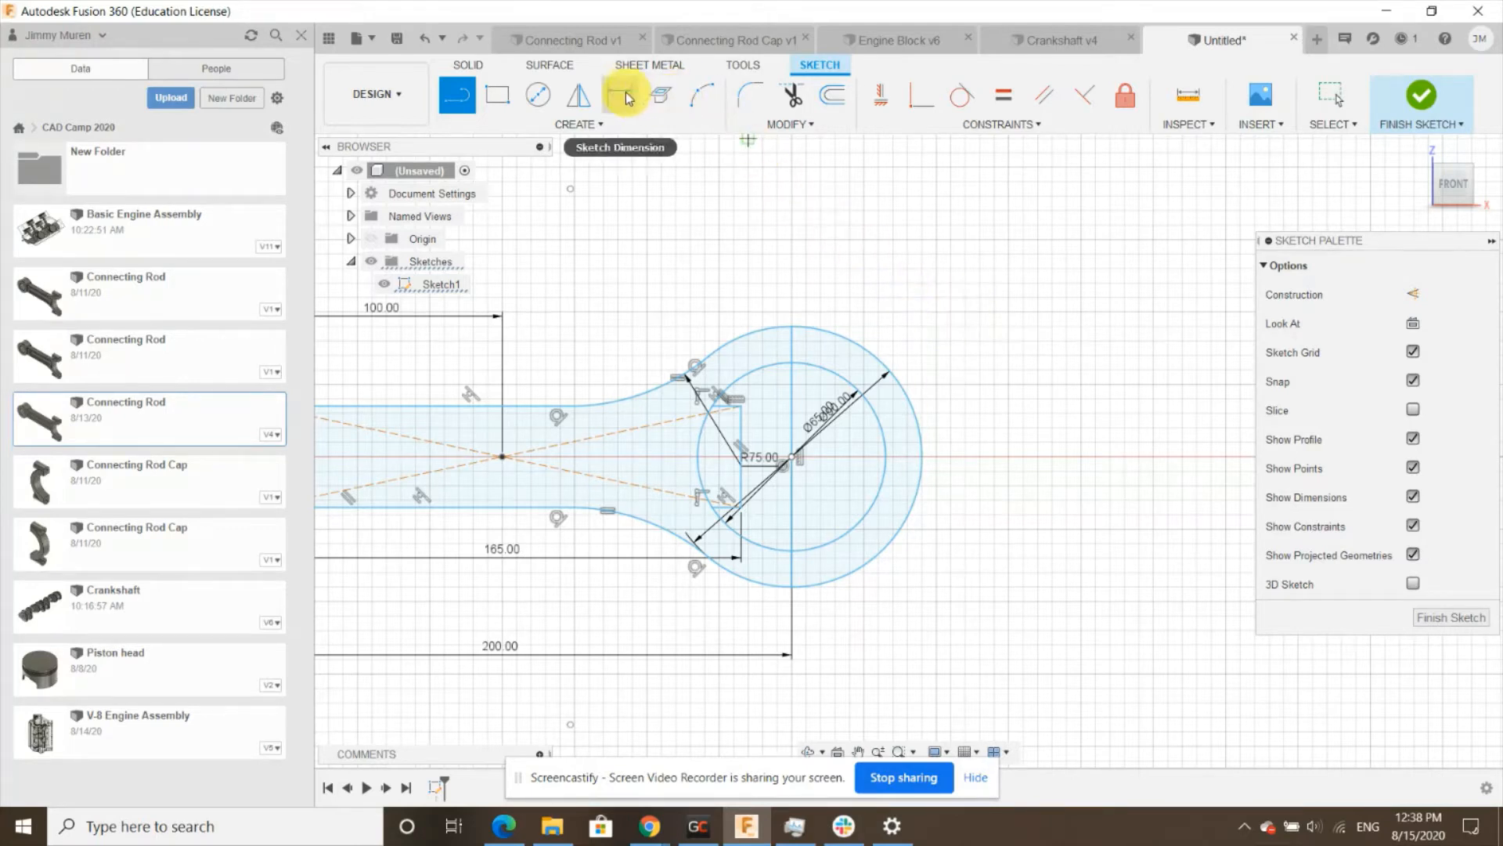
# - Trim away the right halves of the right outer and inner circles beyond the vertical line
pyautogui.click(792, 97)
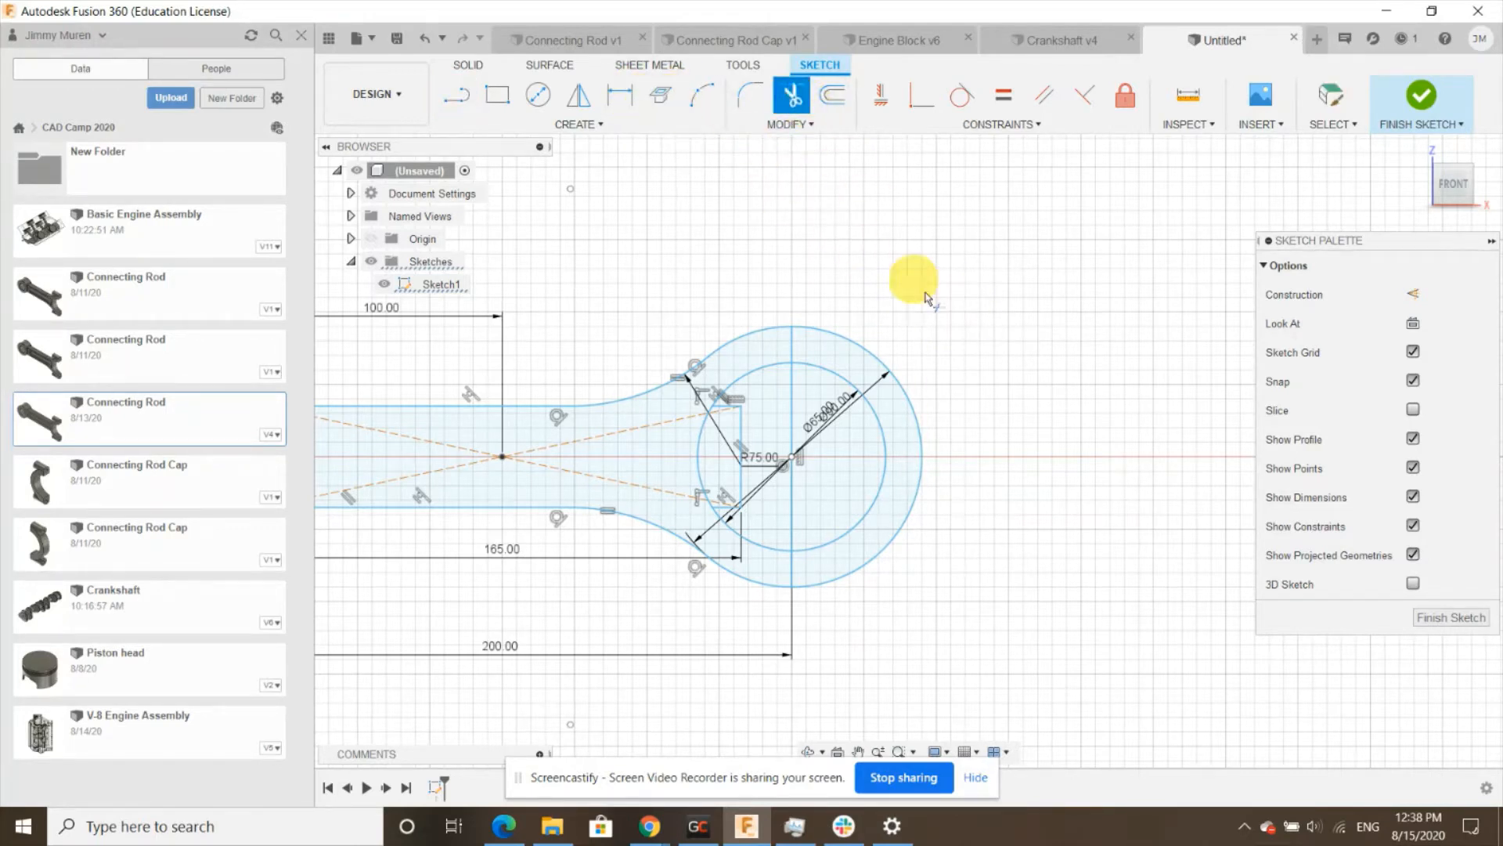
pyautogui.click(913, 410)
pyautogui.click(883, 432)
pyautogui.scroll(-2, 967, 344)
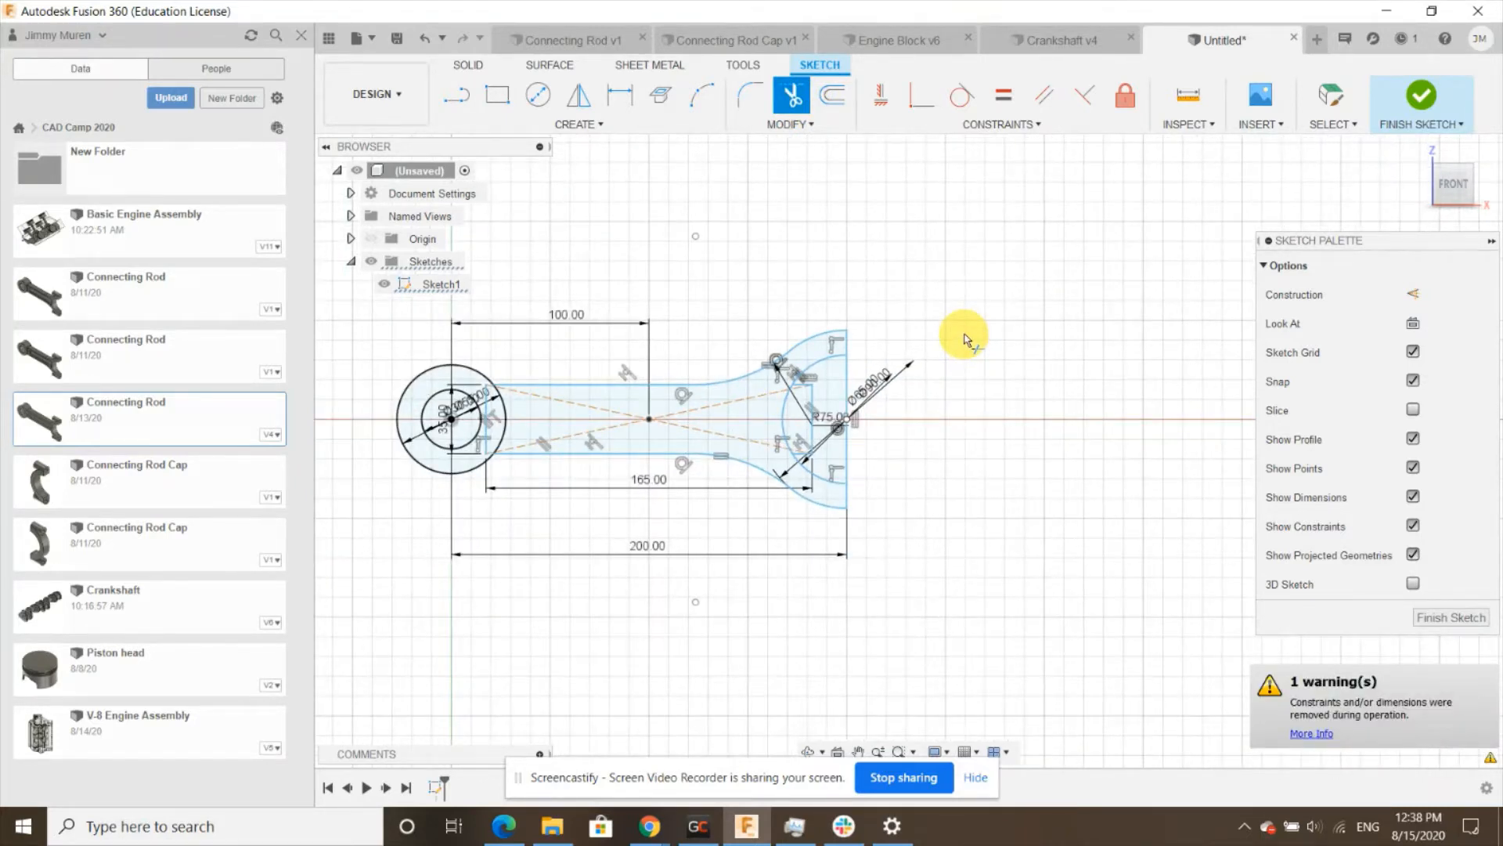
pyautogui.press('Escape')
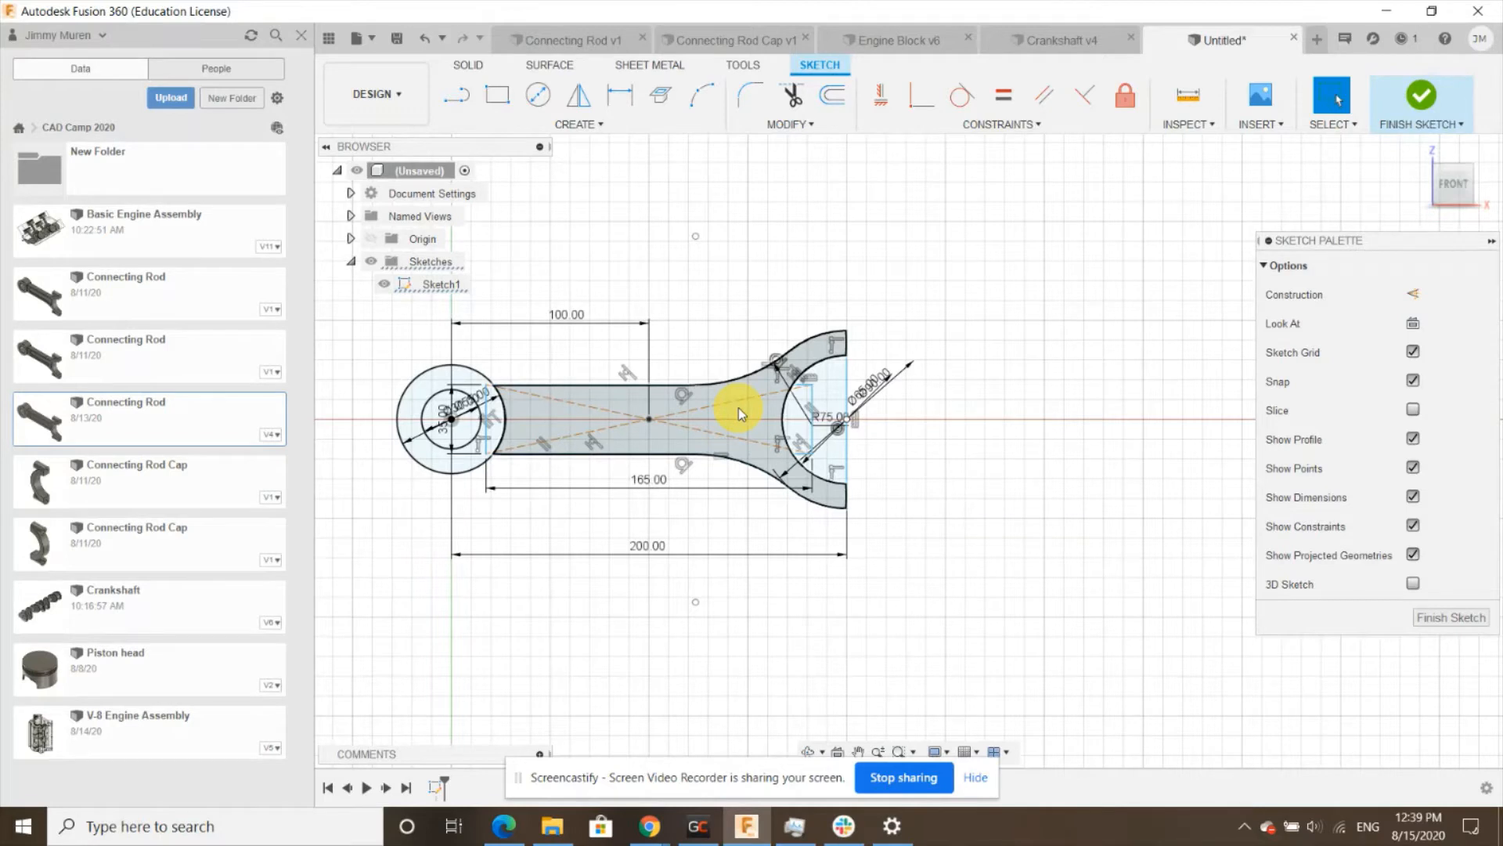
# - Finish the sketch and switch to the home isometric view
pyautogui.click(1458, 617)
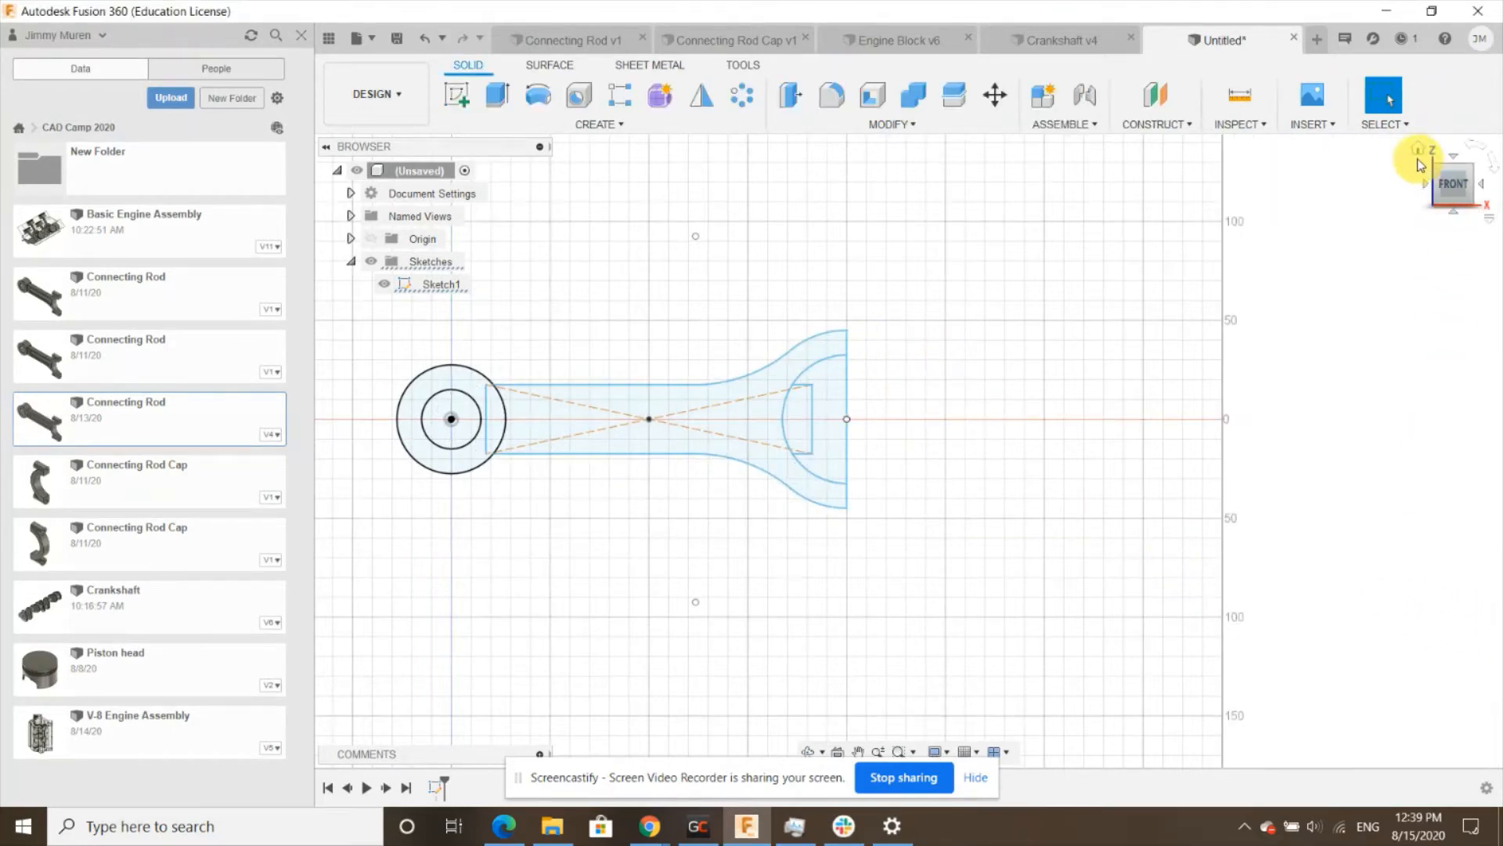
pyautogui.click(1415, 155)
pyautogui.scroll(-3, 1067, 415)
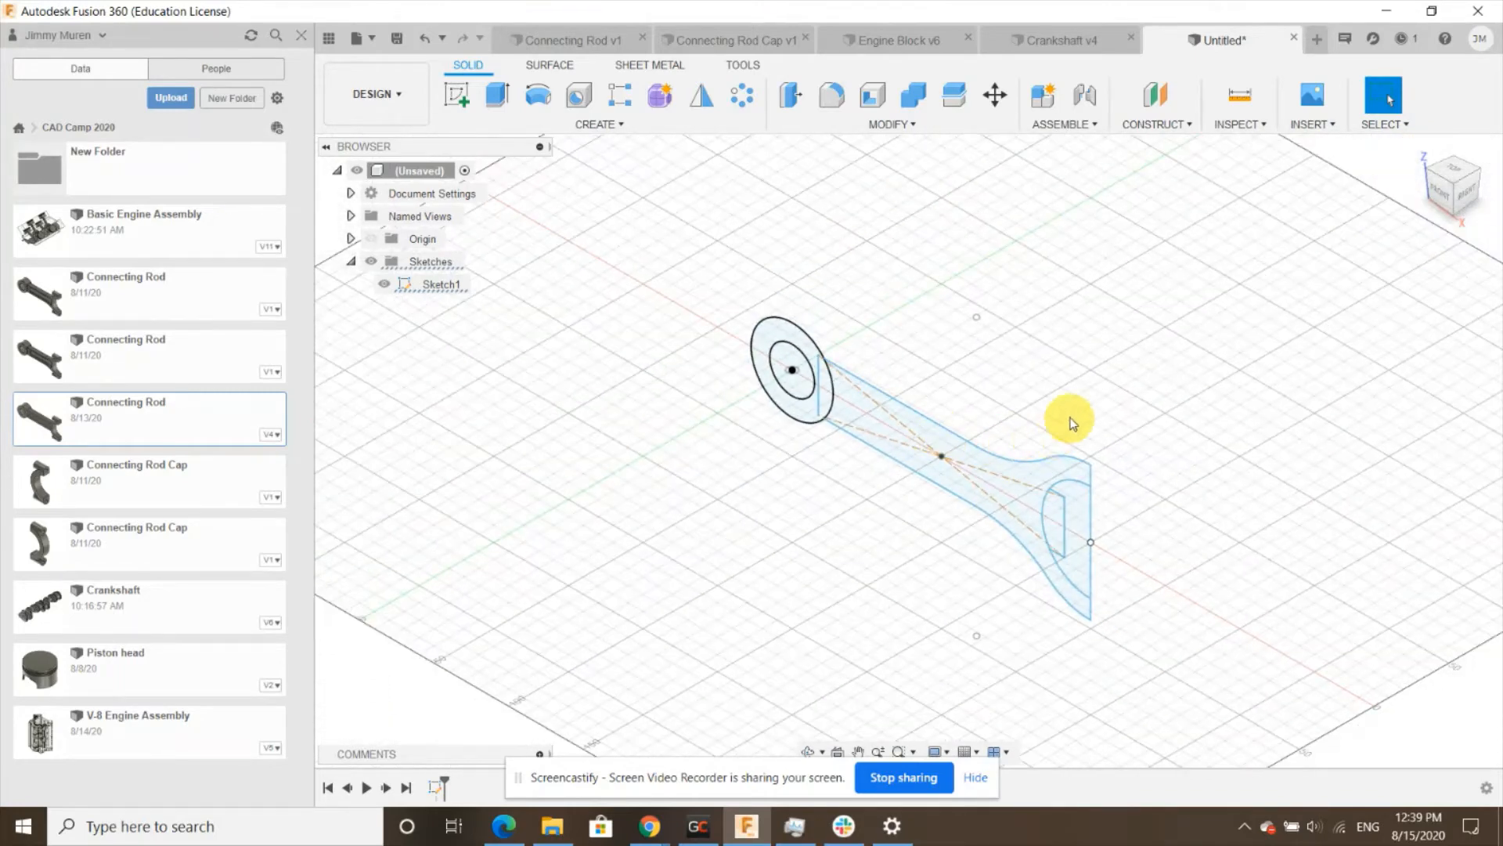
pyautogui.scroll(1, 1067, 416)
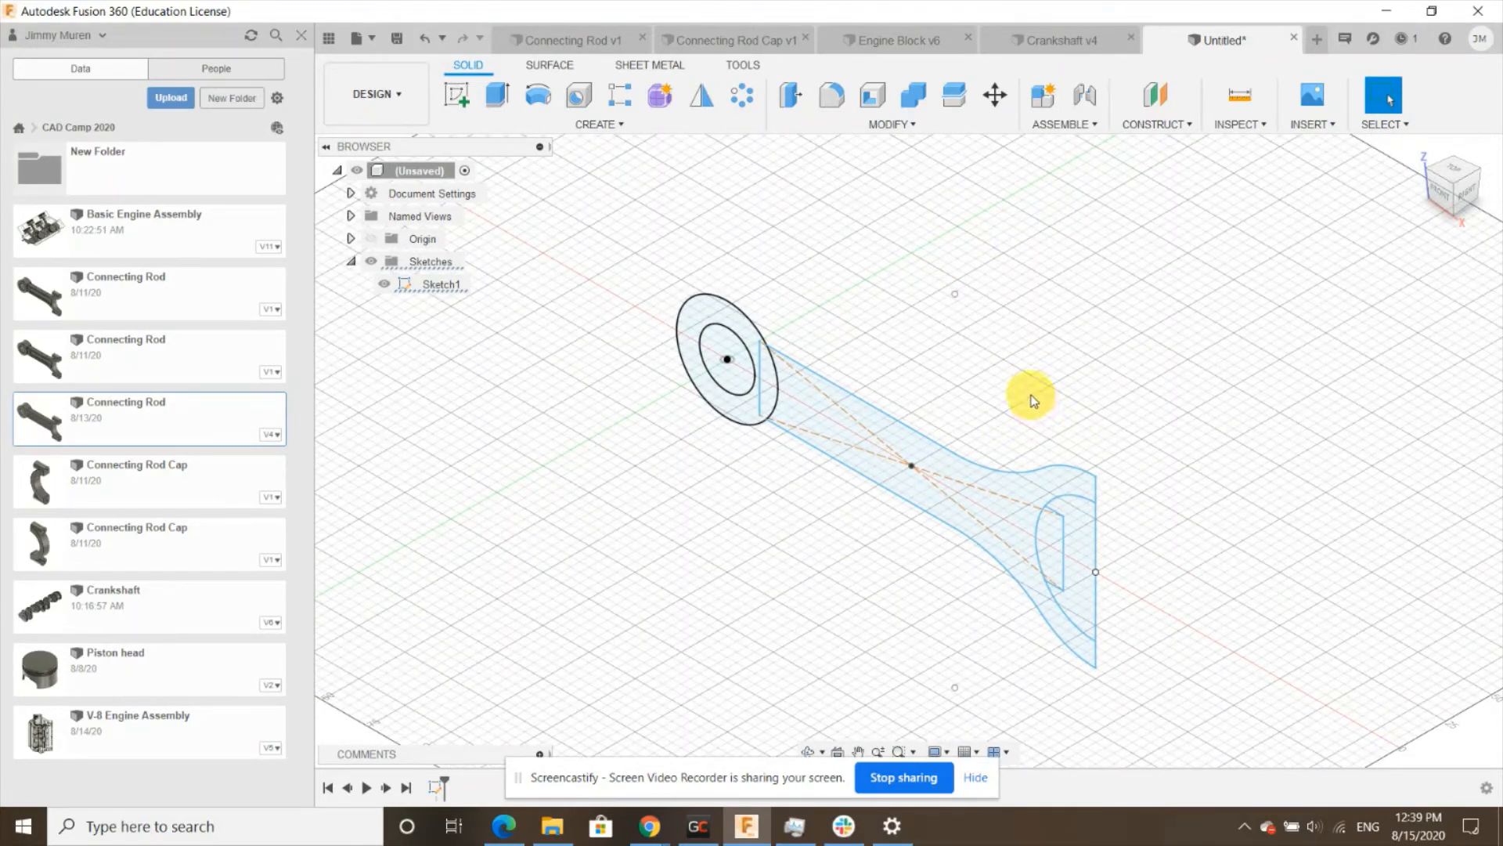
# - Extrude the beam and right-end profile in two directions, 10 mm on each side, as a new body
pyautogui.click(507, 96)
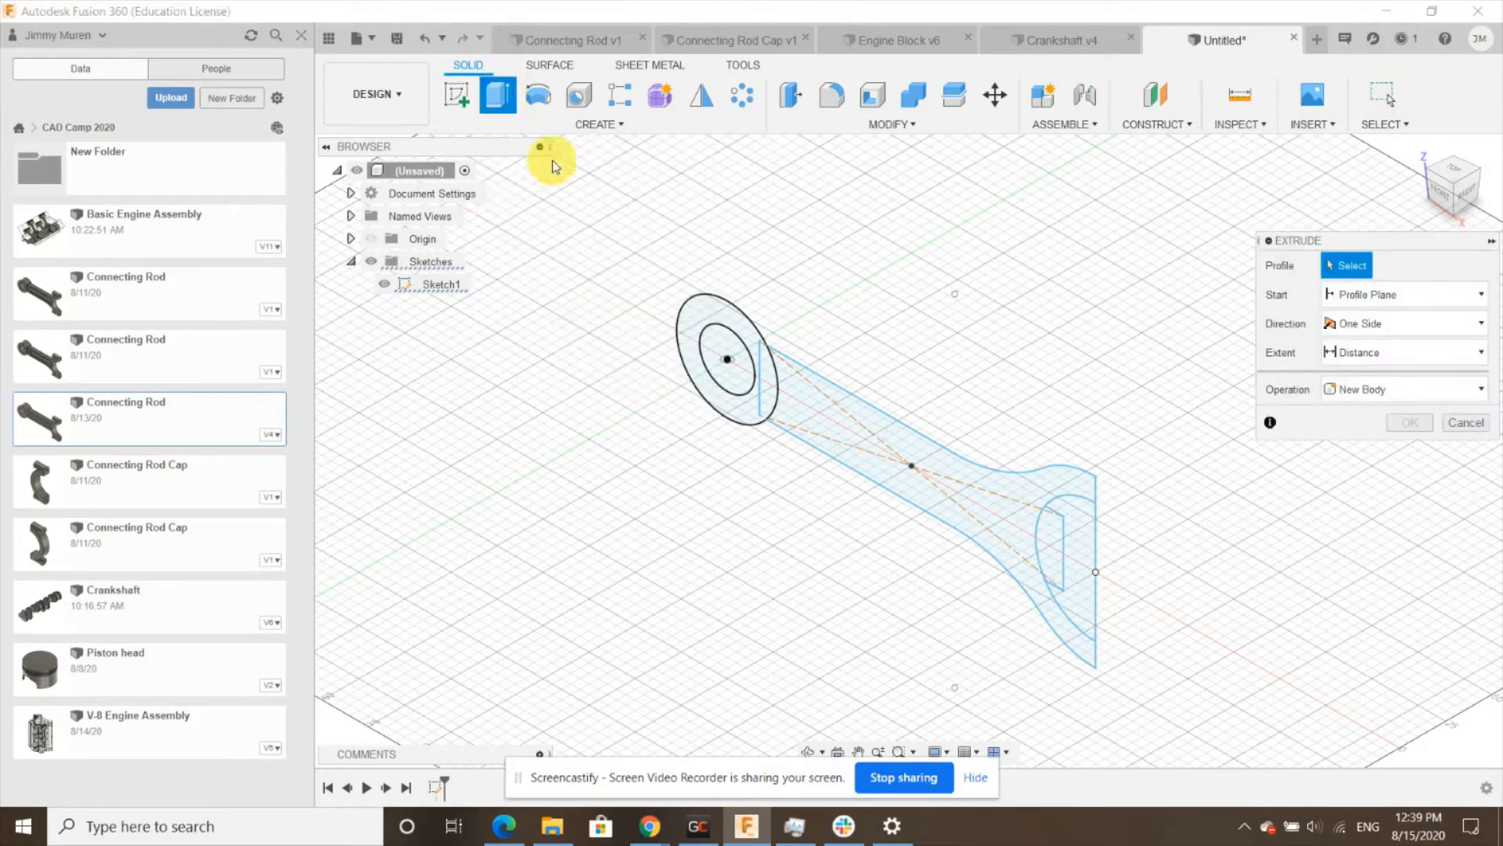
pyautogui.click(927, 460)
pyautogui.click(1385, 328)
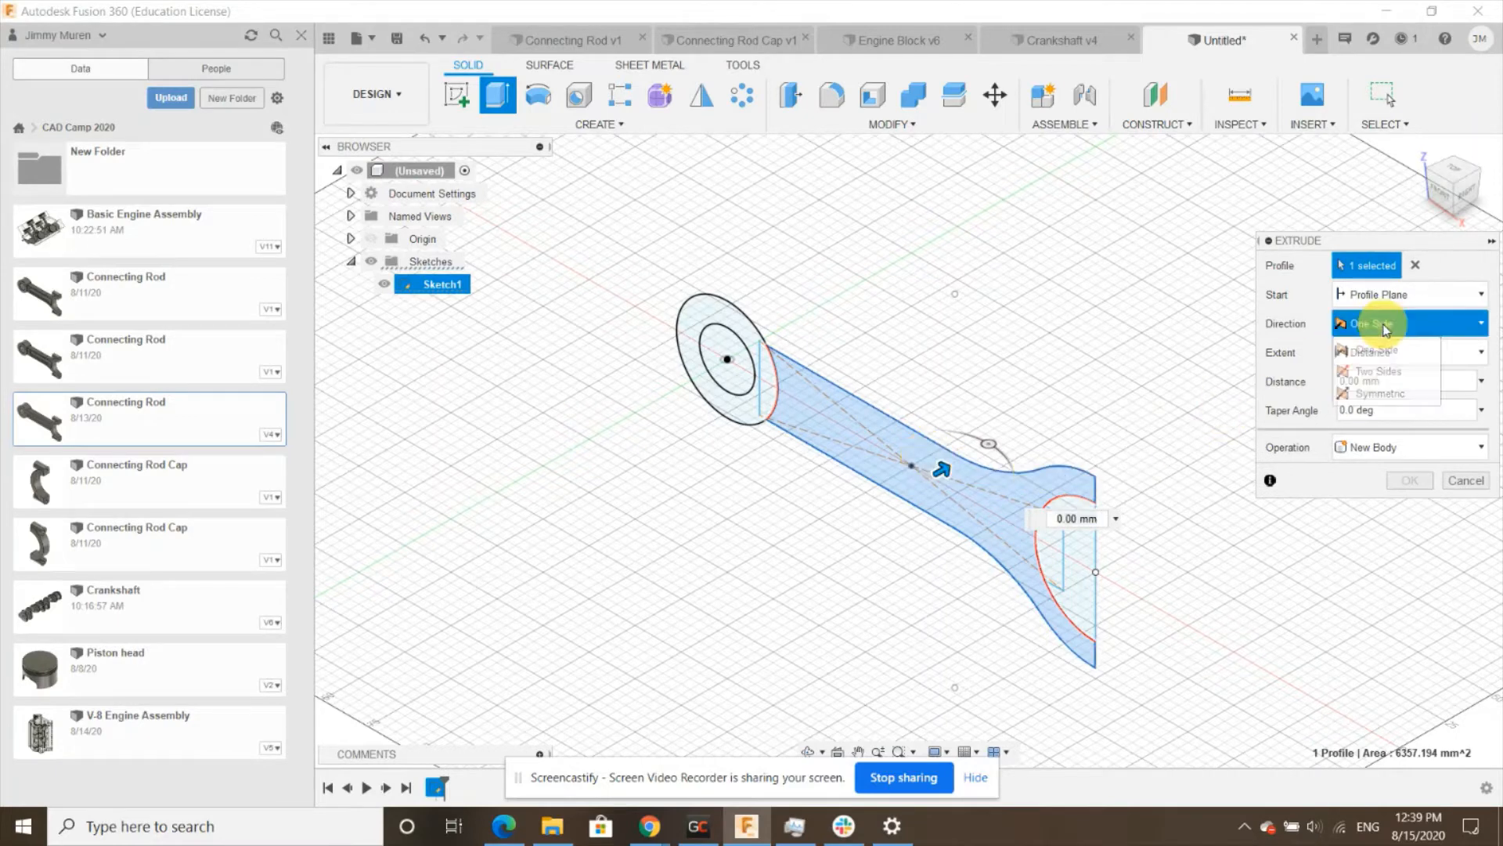
pyautogui.click(1379, 371)
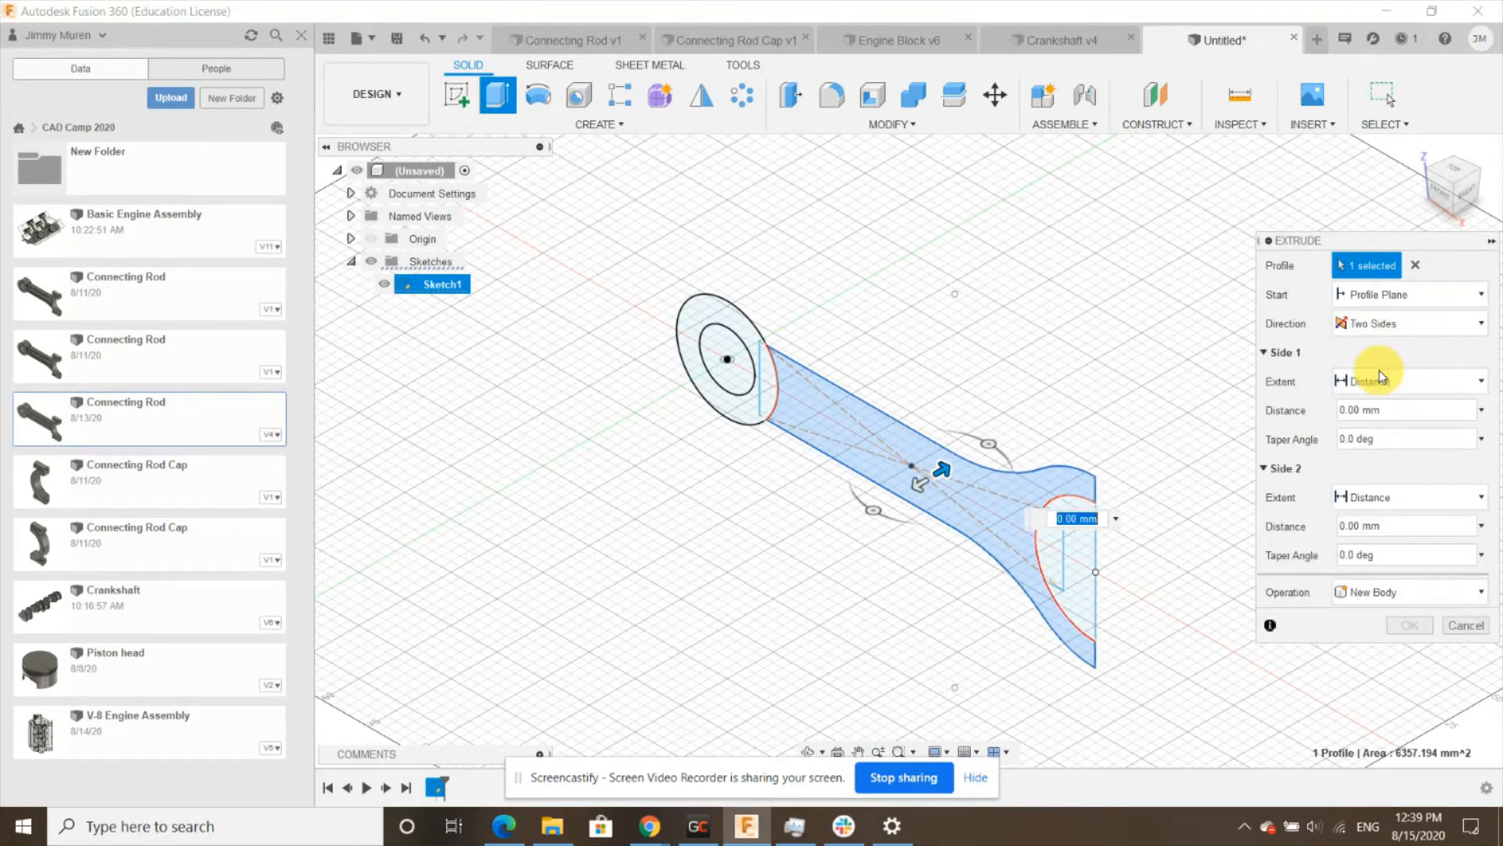
pyautogui.click(1346, 411)
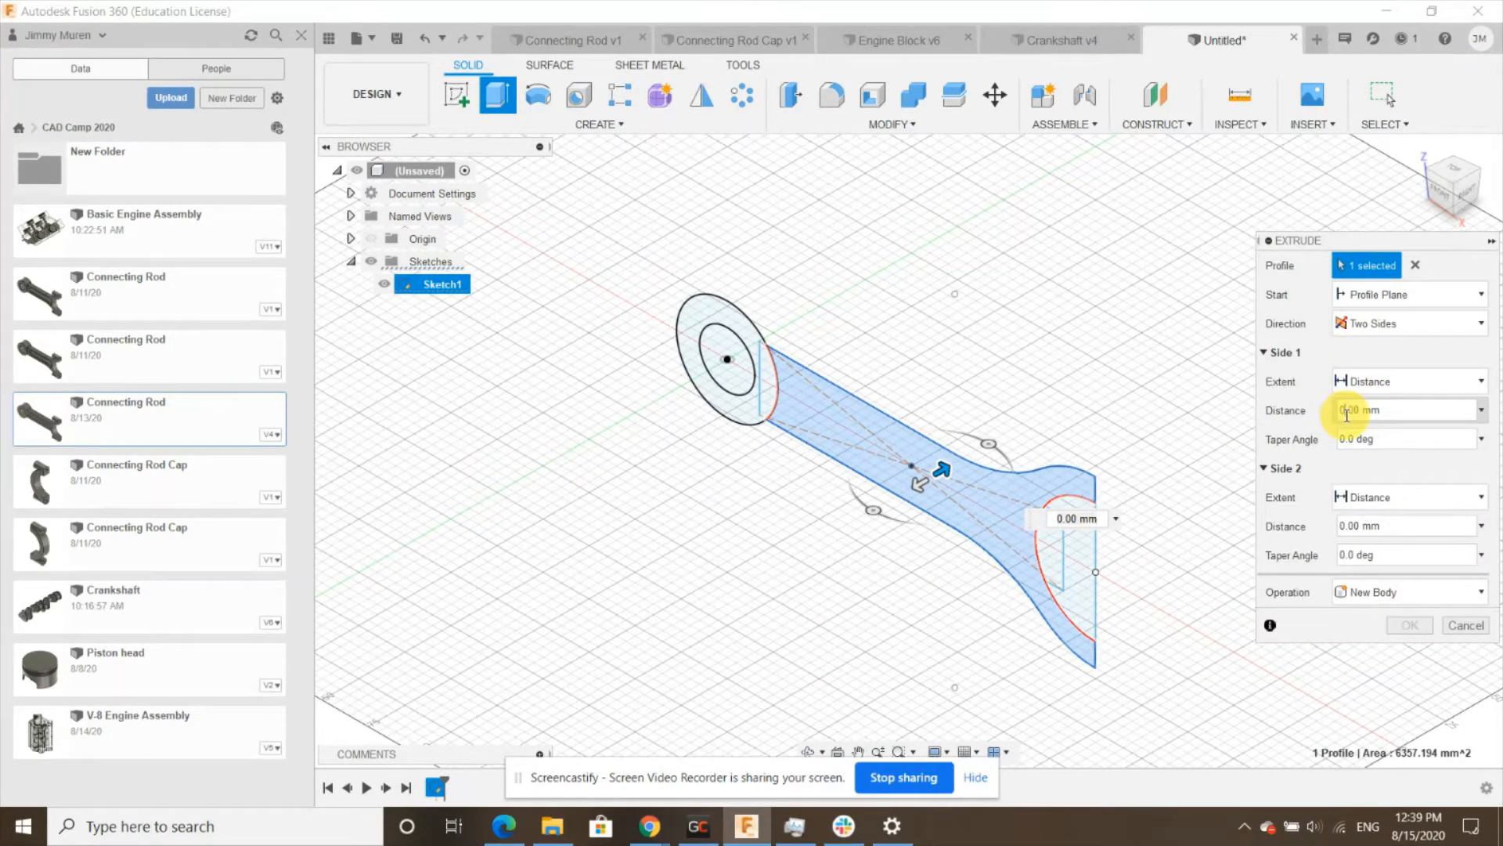
pyautogui.write('10')
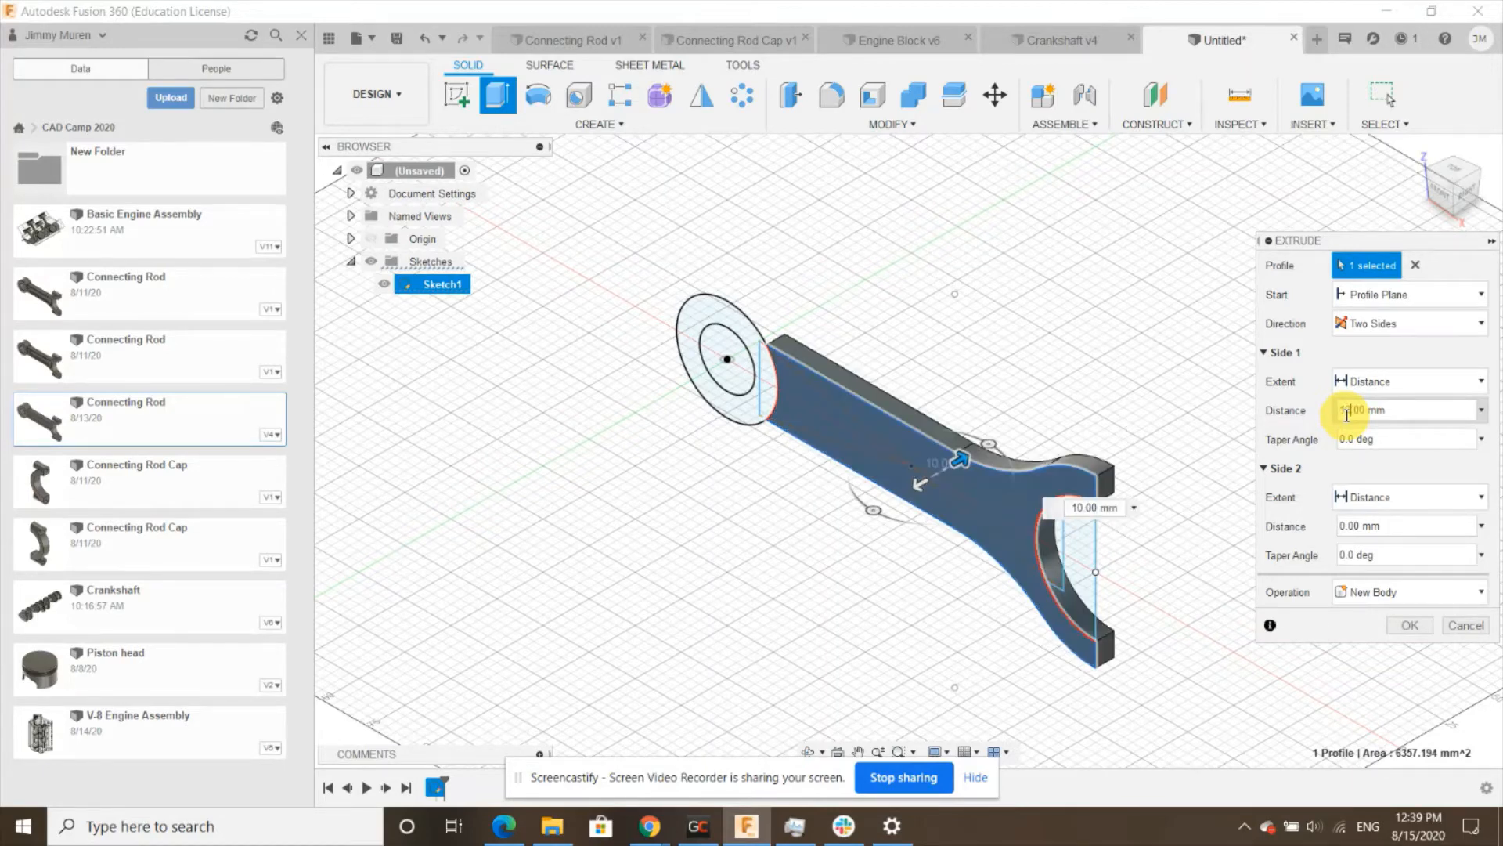
pyautogui.click(1341, 525)
pyautogui.write('10')
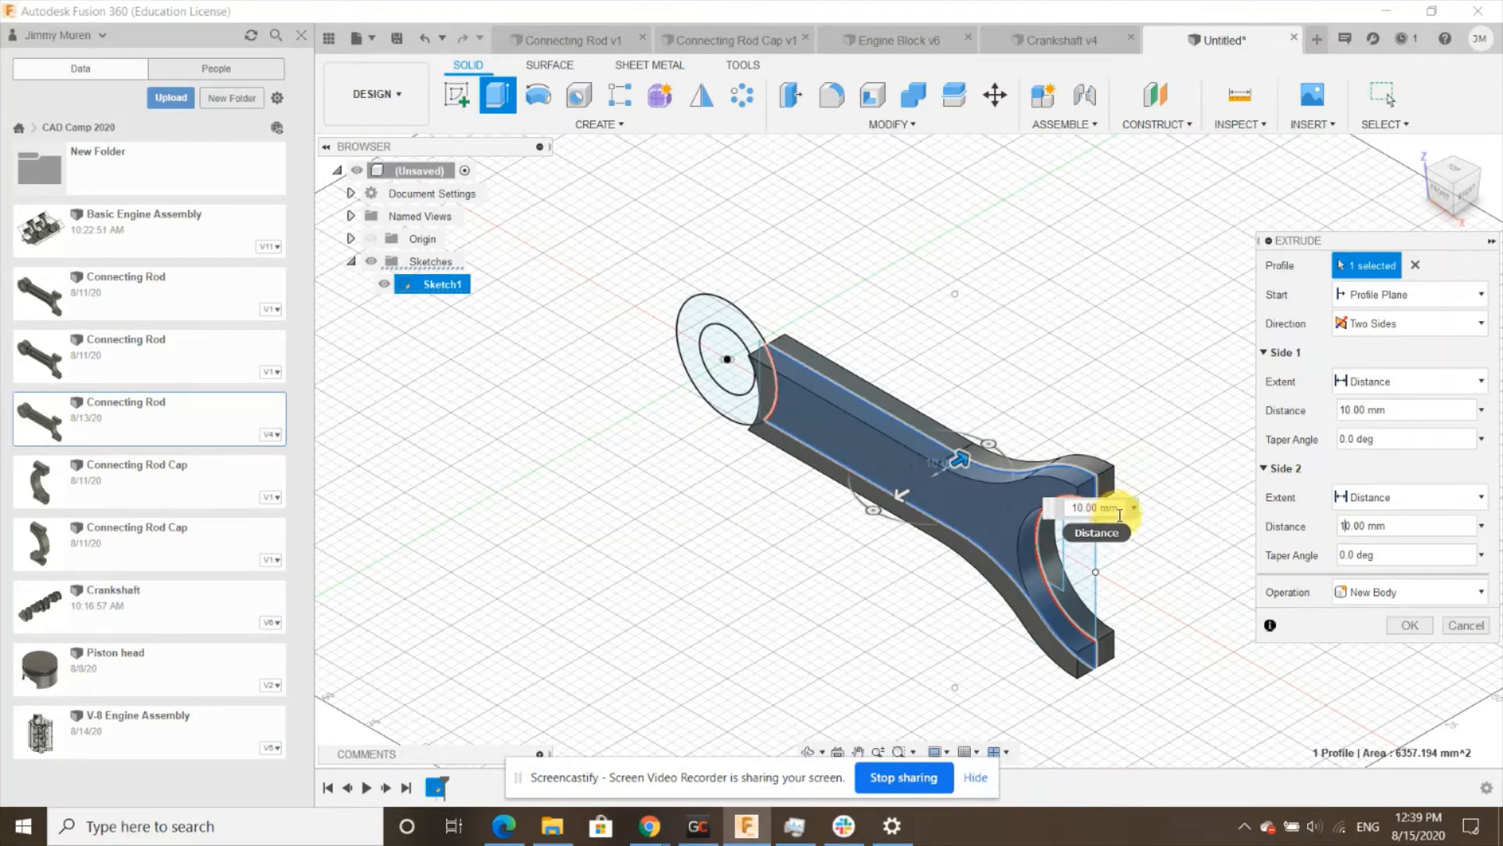
pyautogui.click(1414, 625)
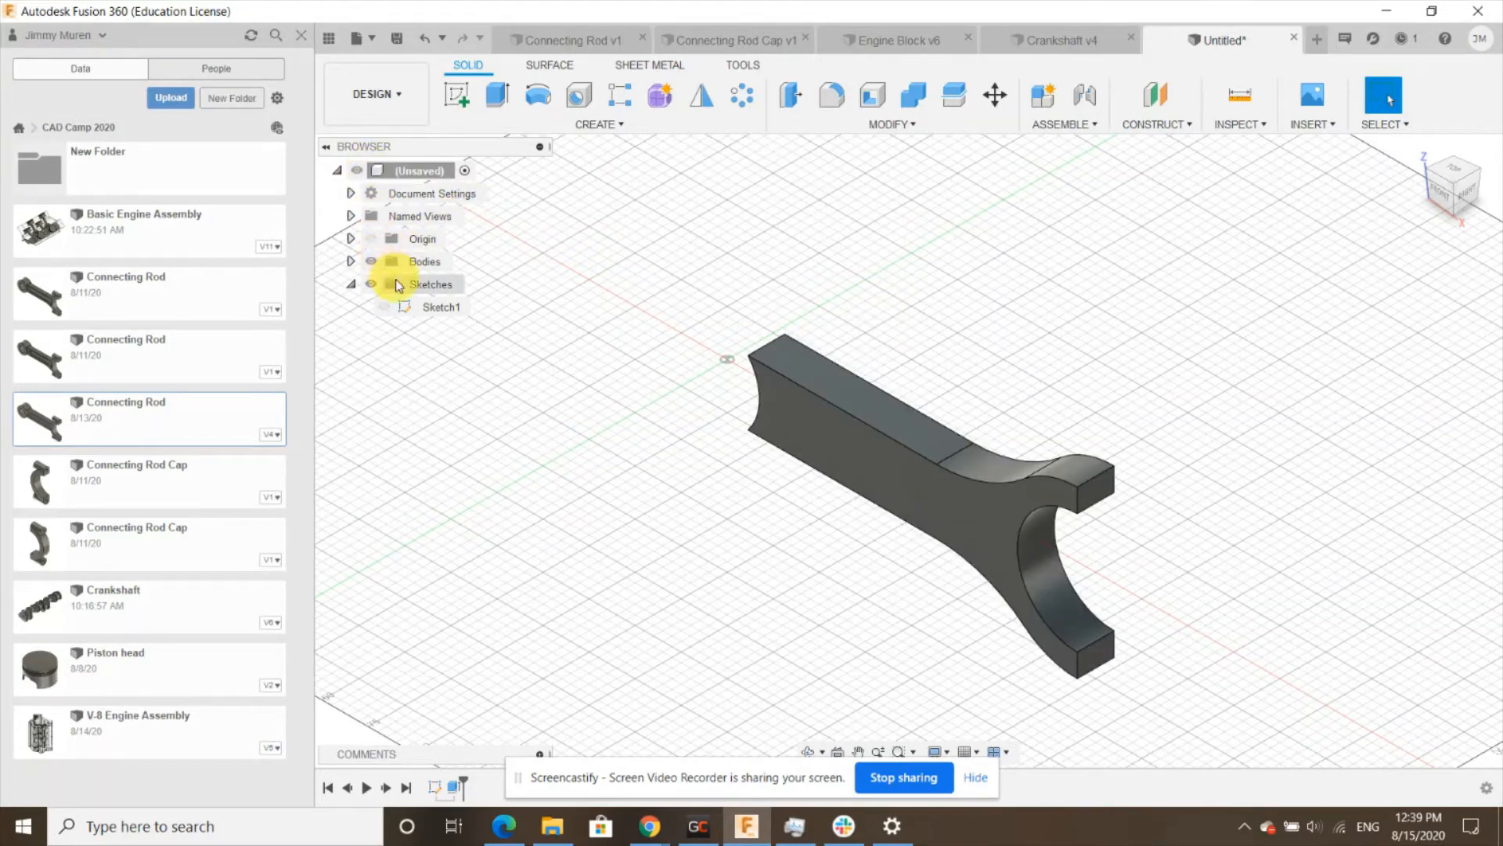
# - Make Sketch1 visible again in the browser
pyautogui.click(351, 284)
pyautogui.click(351, 285)
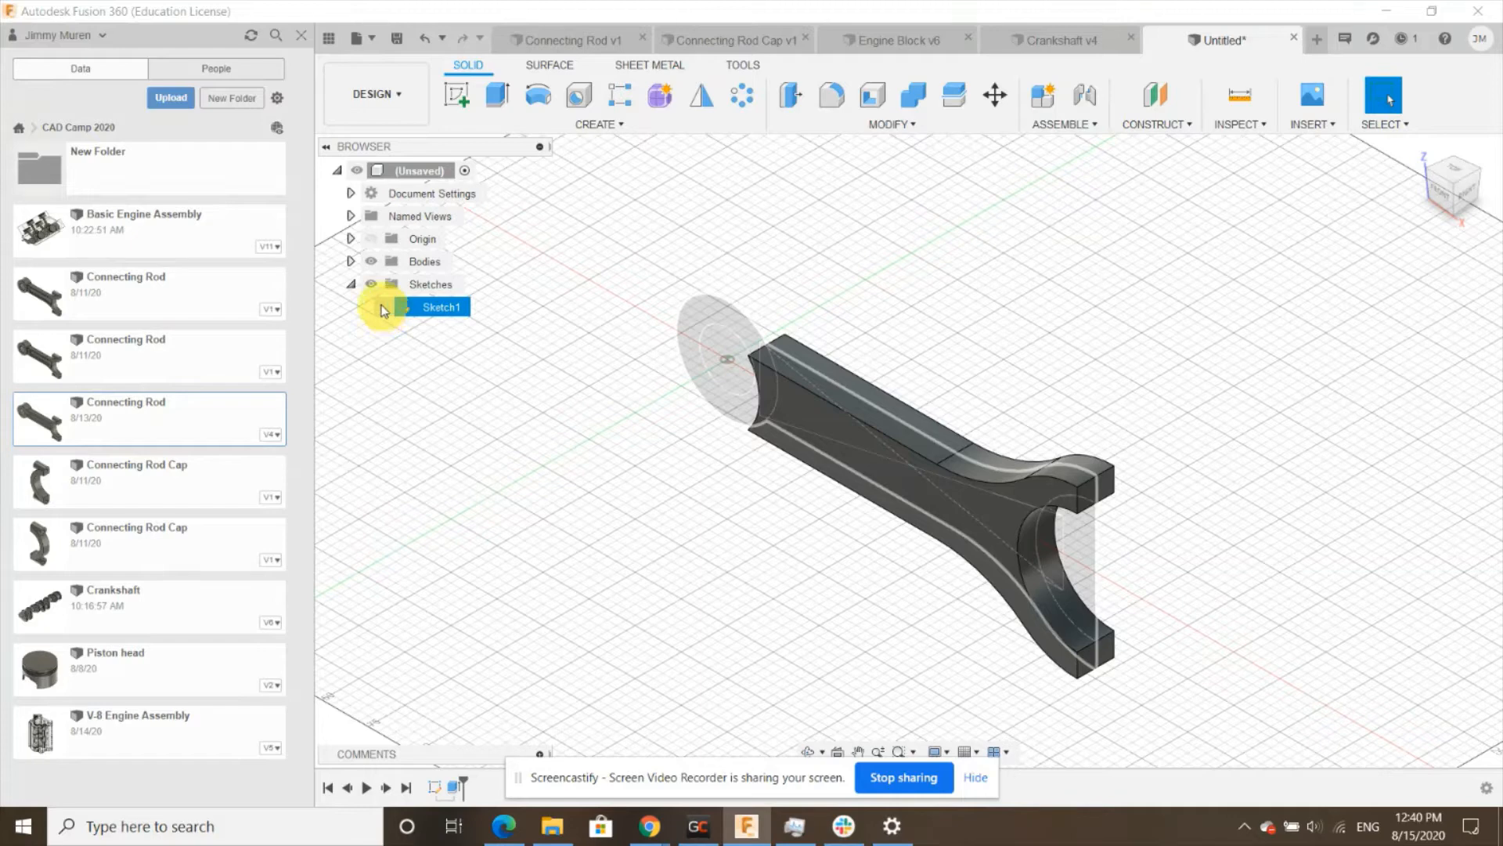
pyautogui.click(384, 309)
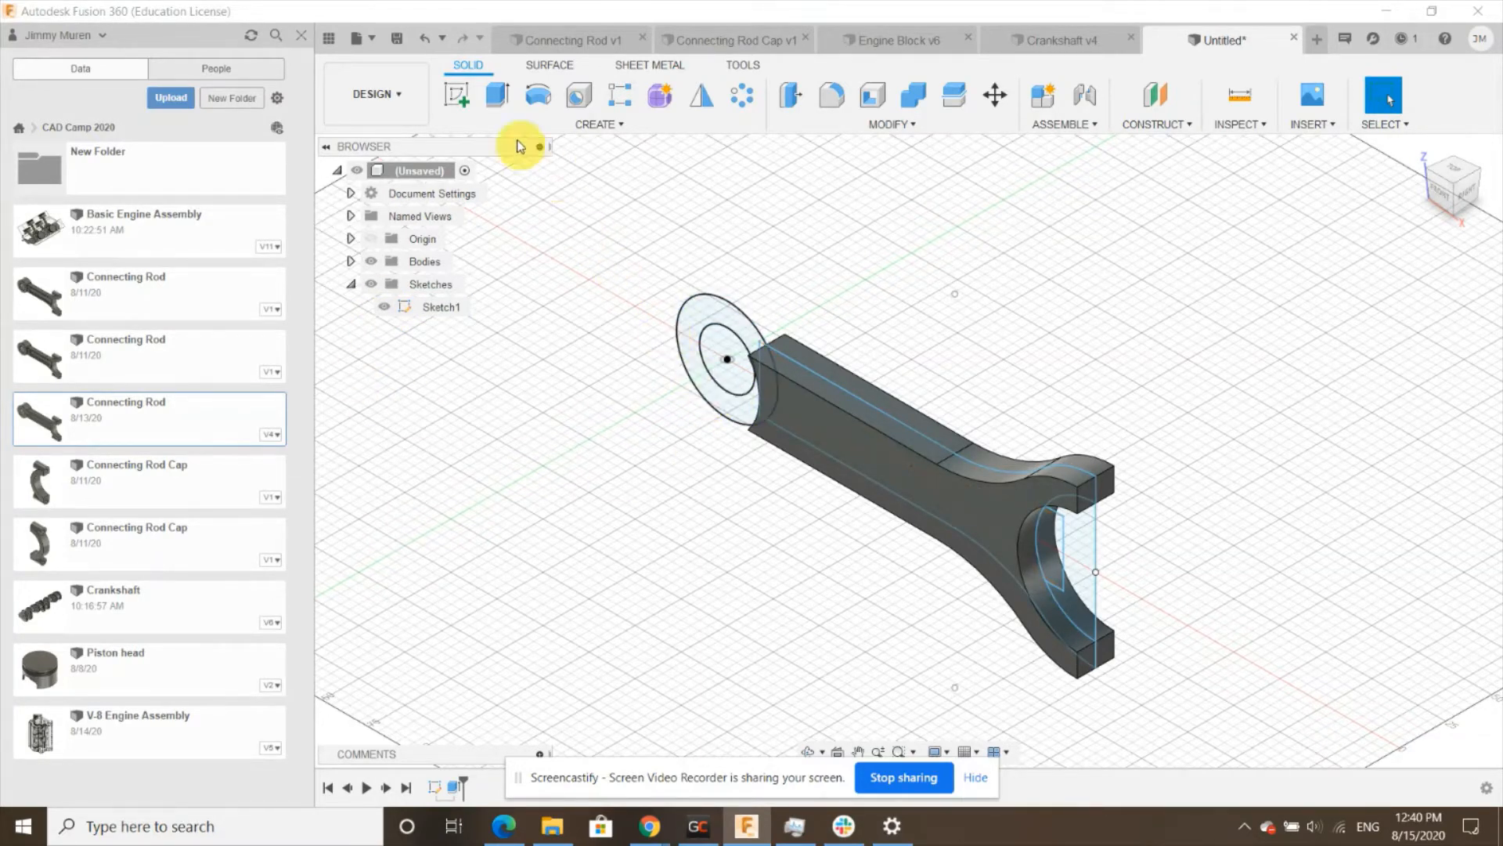
# - Extrude the left ring profile two-sided, 15 mm each side, joined to the body, and hide Sketch1
pyautogui.click(495, 95)
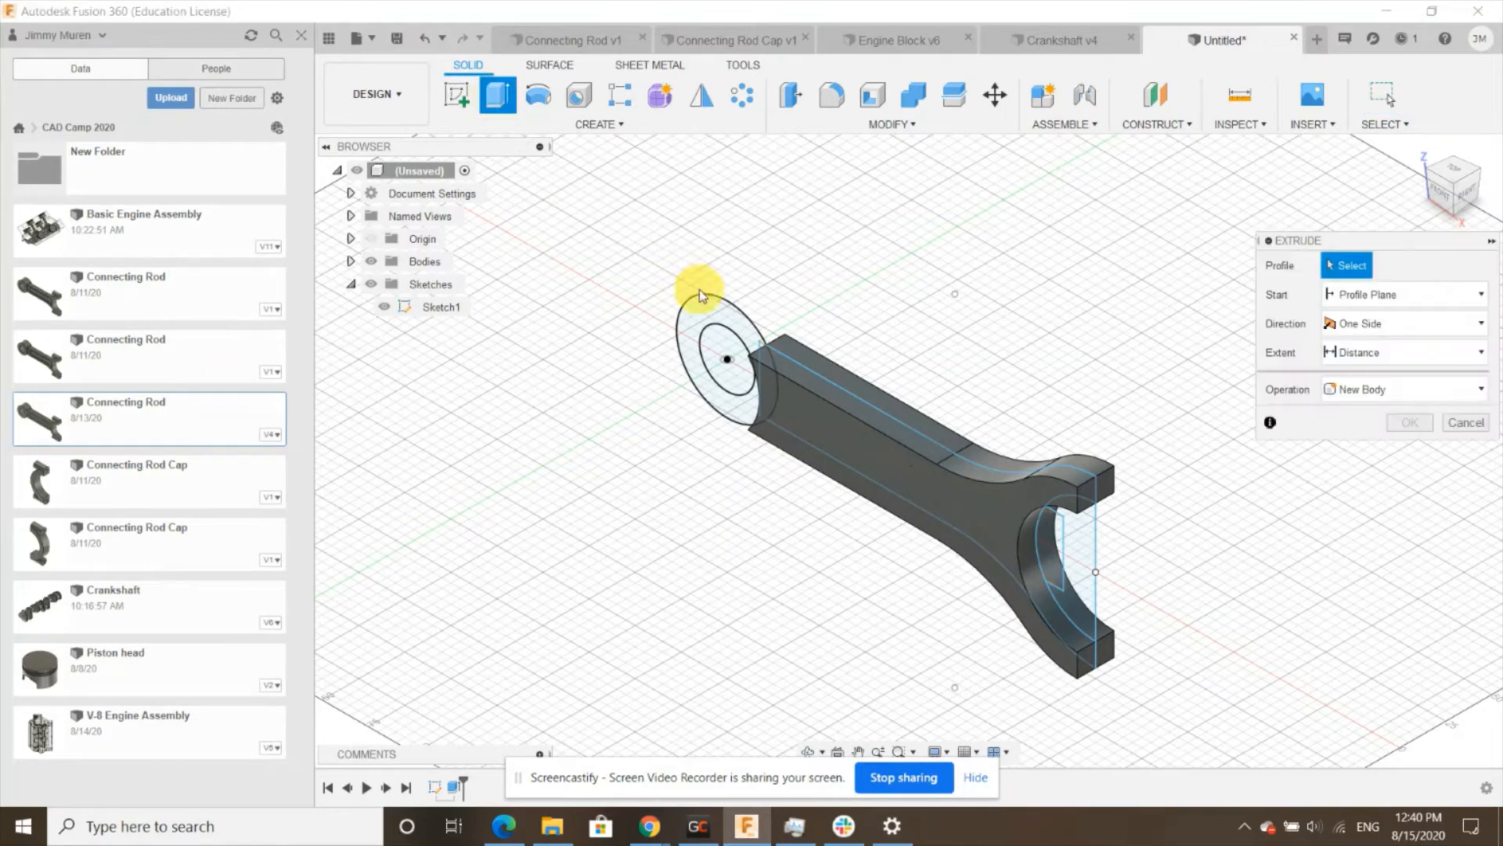
pyautogui.click(720, 310)
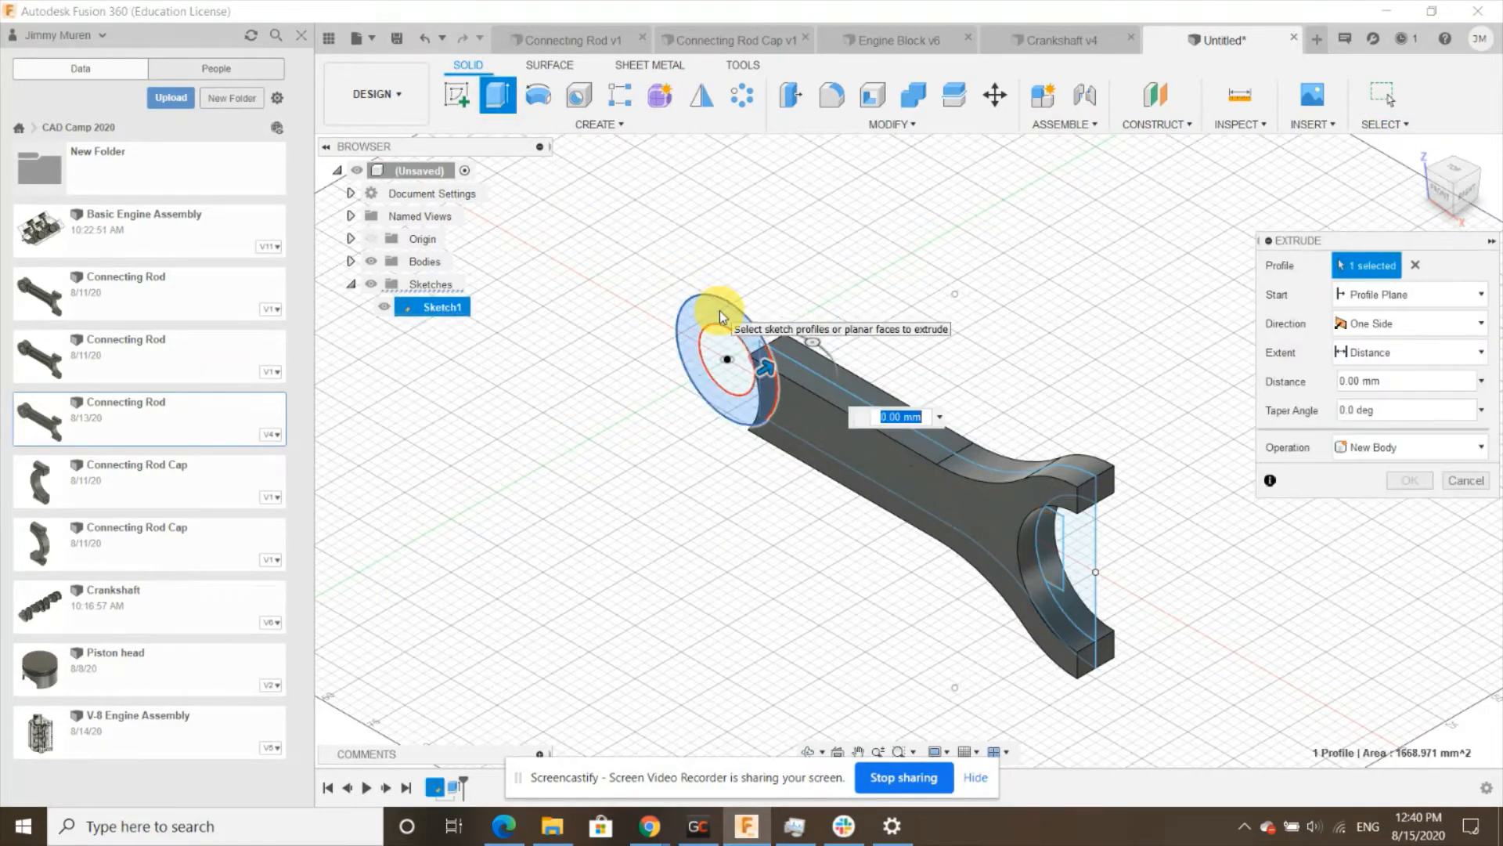
pyautogui.click(1366, 323)
pyautogui.click(1368, 369)
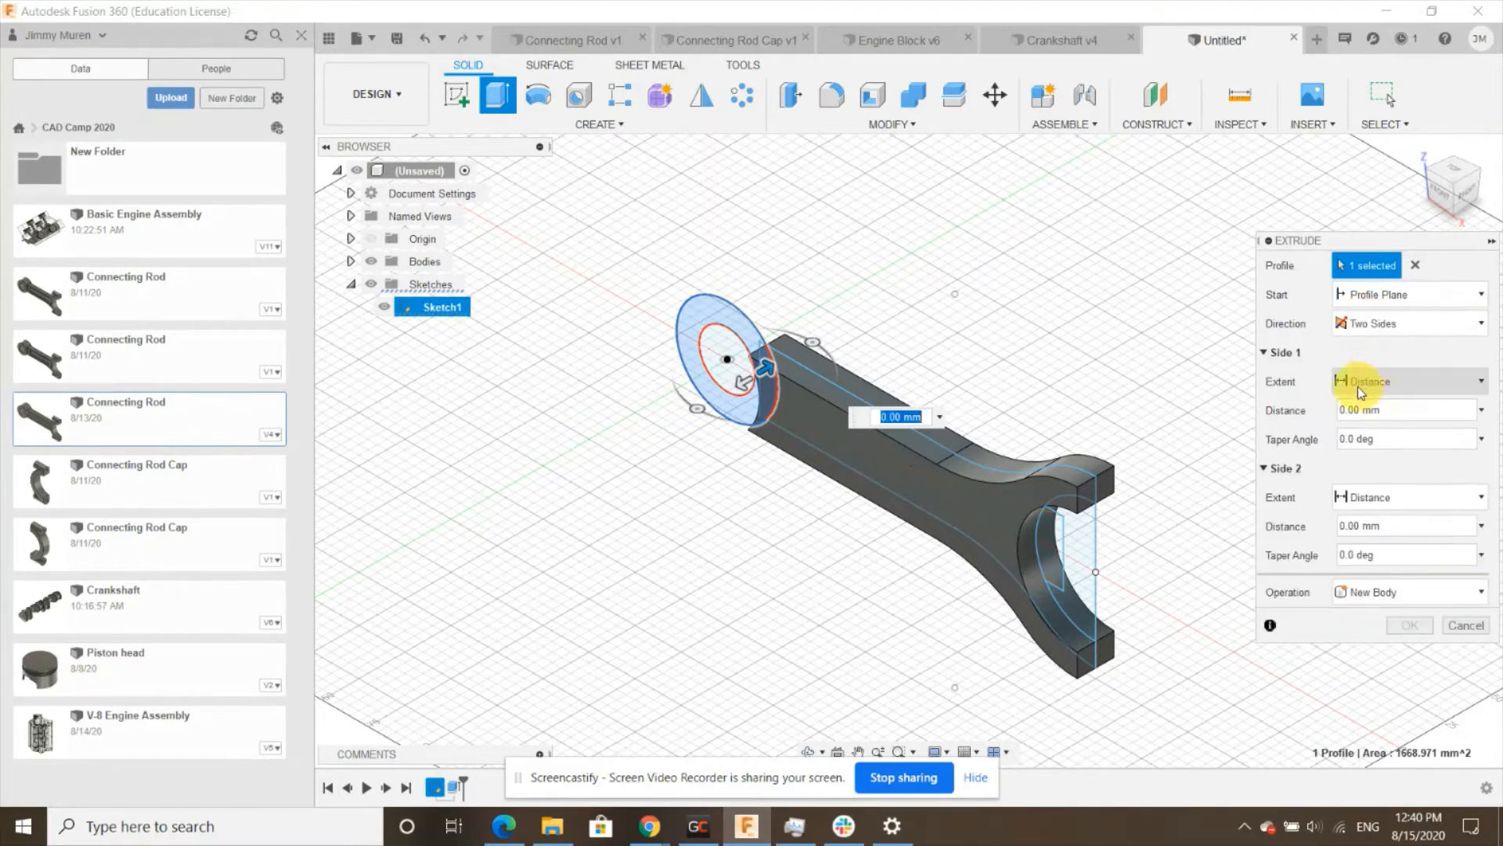
pyautogui.click(1353, 412)
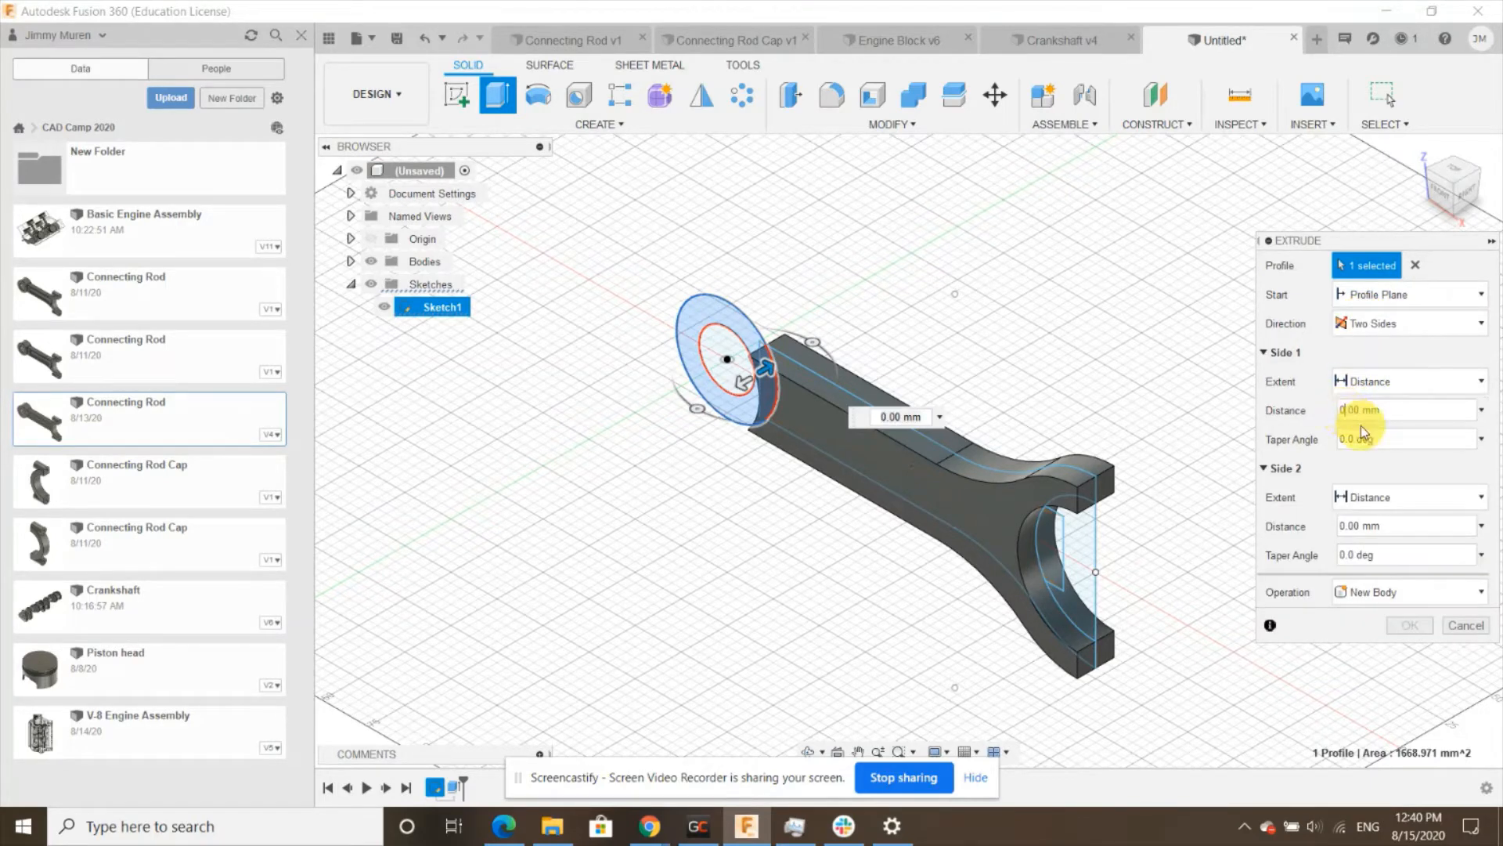
pyautogui.write('15')
pyautogui.press('Tab')
pyautogui.click(1354, 526)
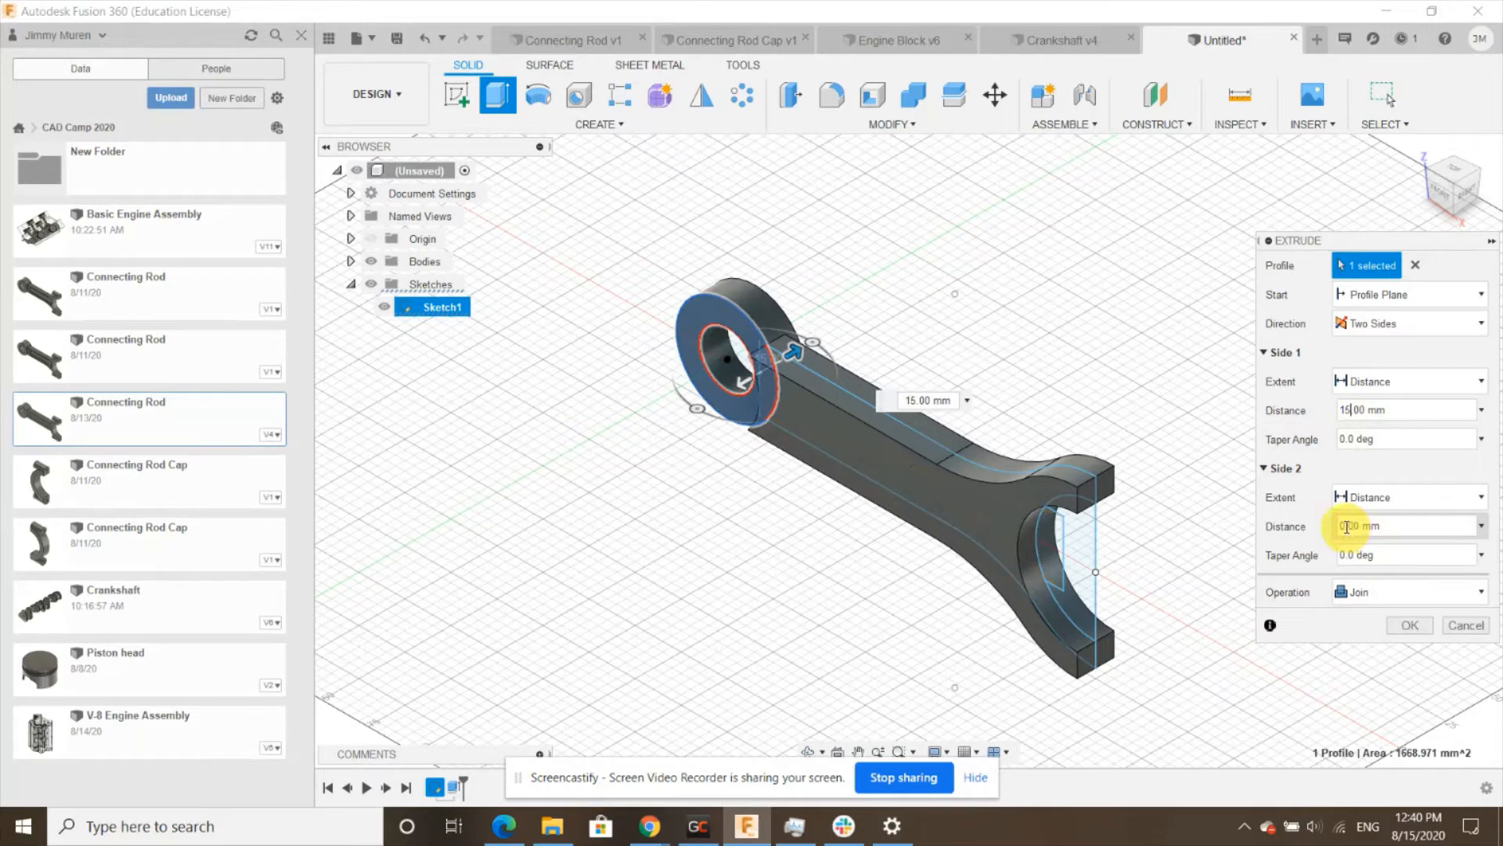
pyautogui.write('15')
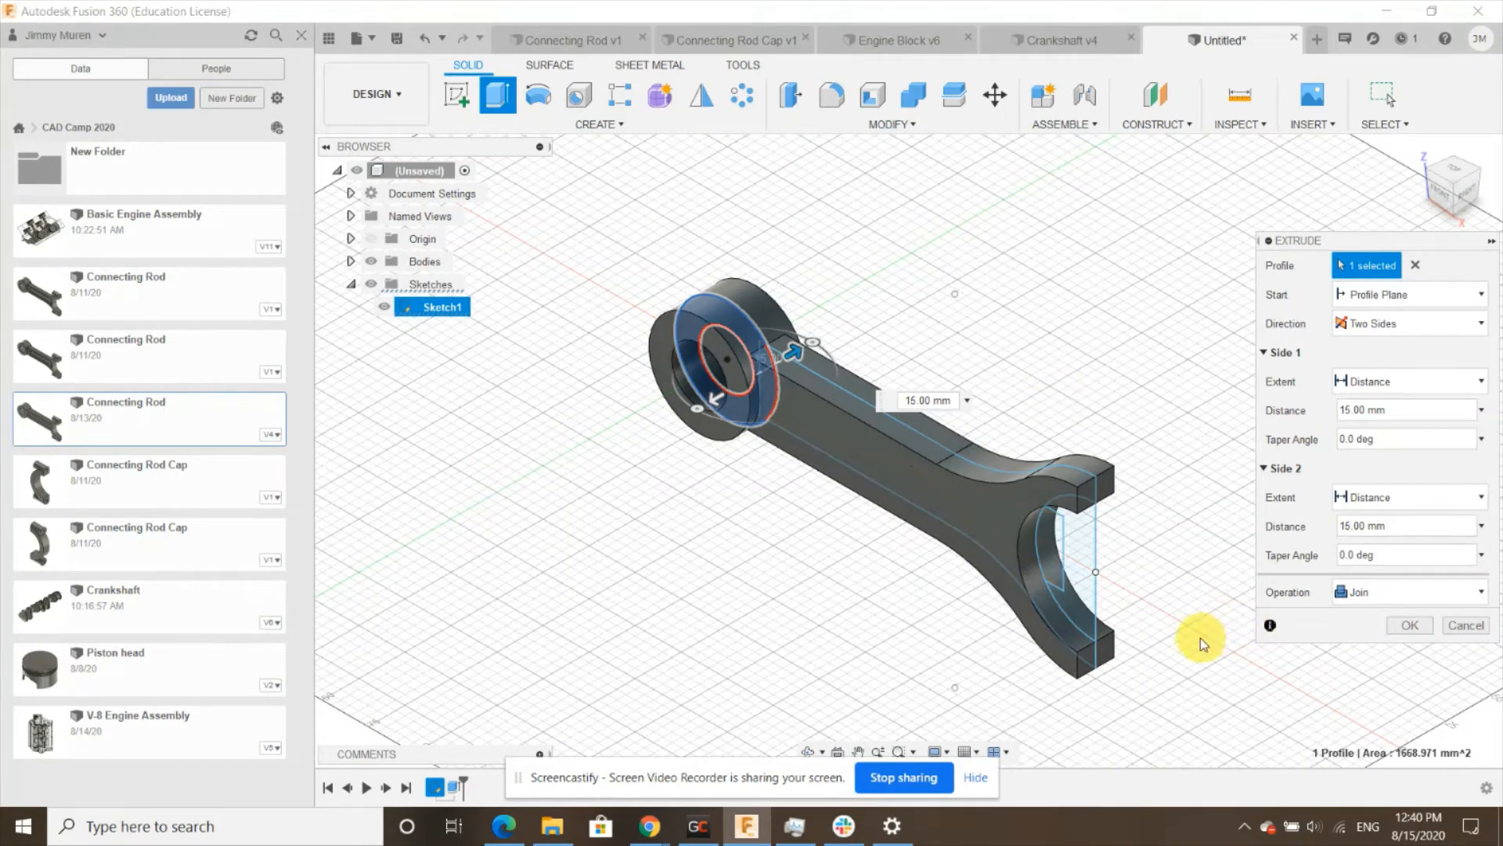
pyautogui.click(1408, 623)
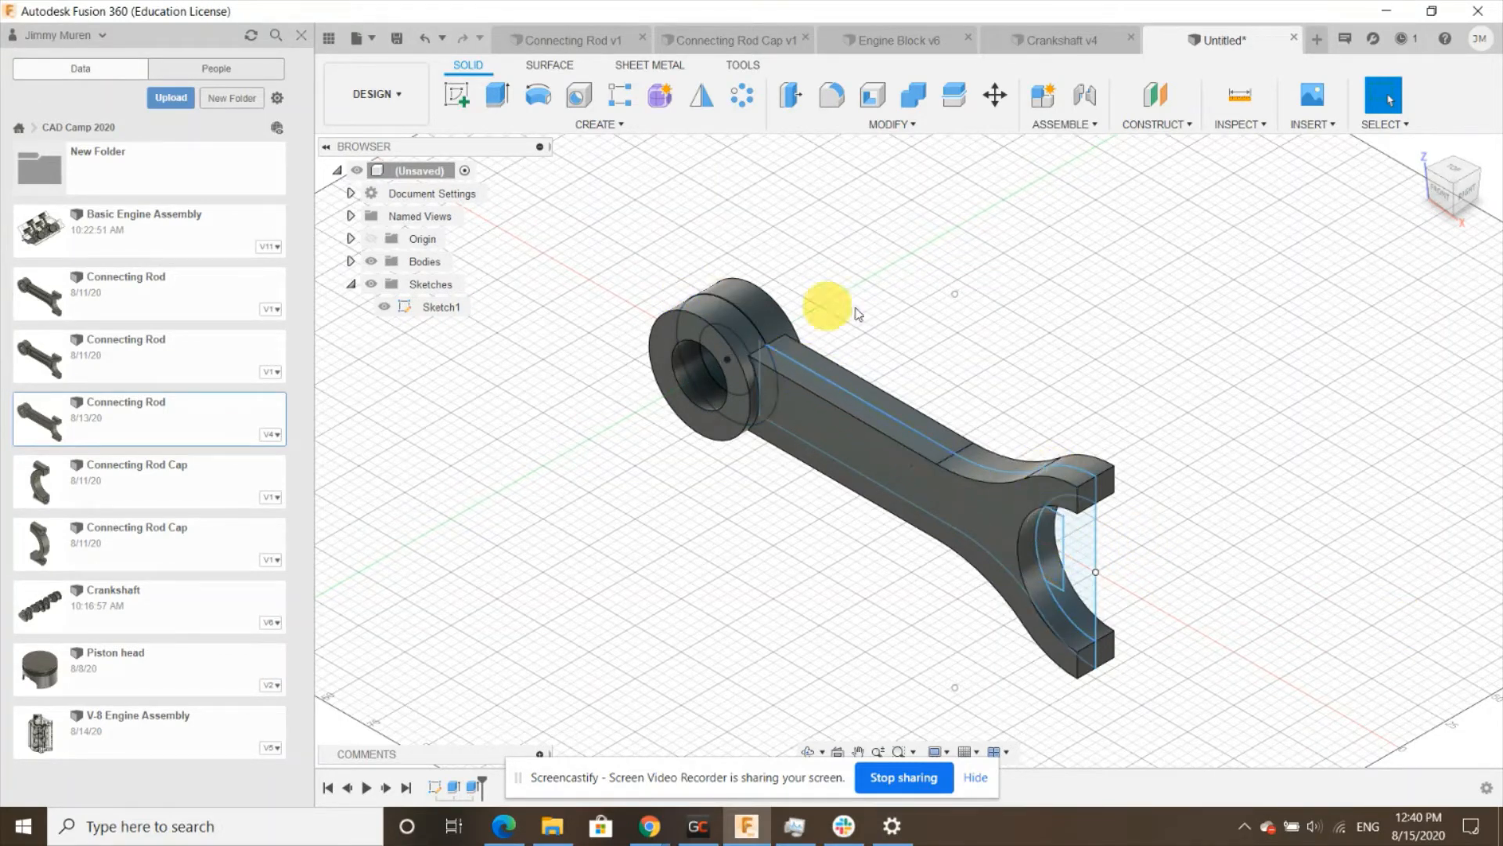
pyautogui.click(385, 307)
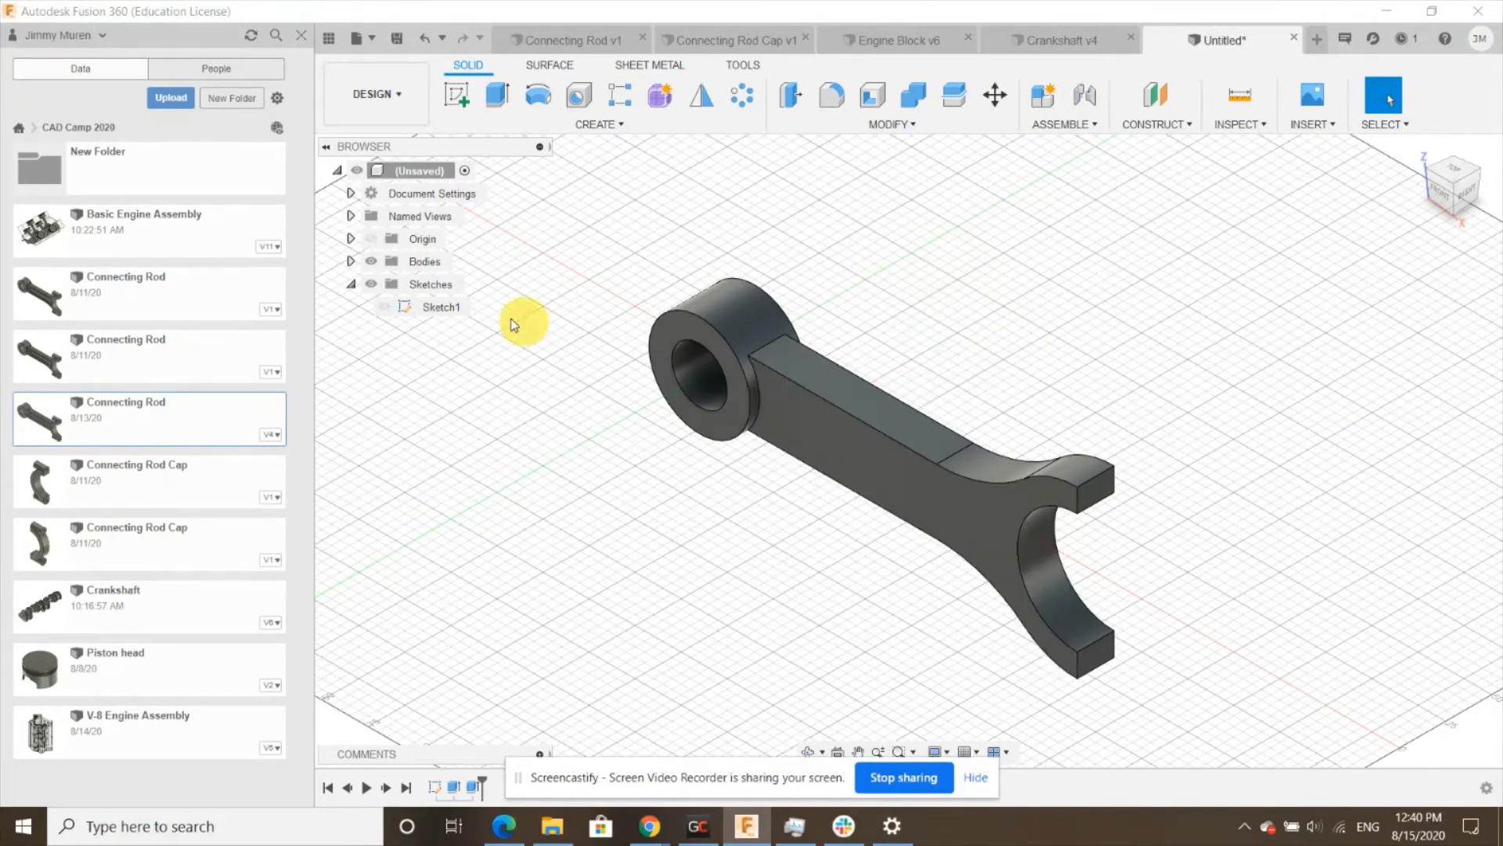
# - Start a new sketch on the beam's front face
pyautogui.click(351, 283)
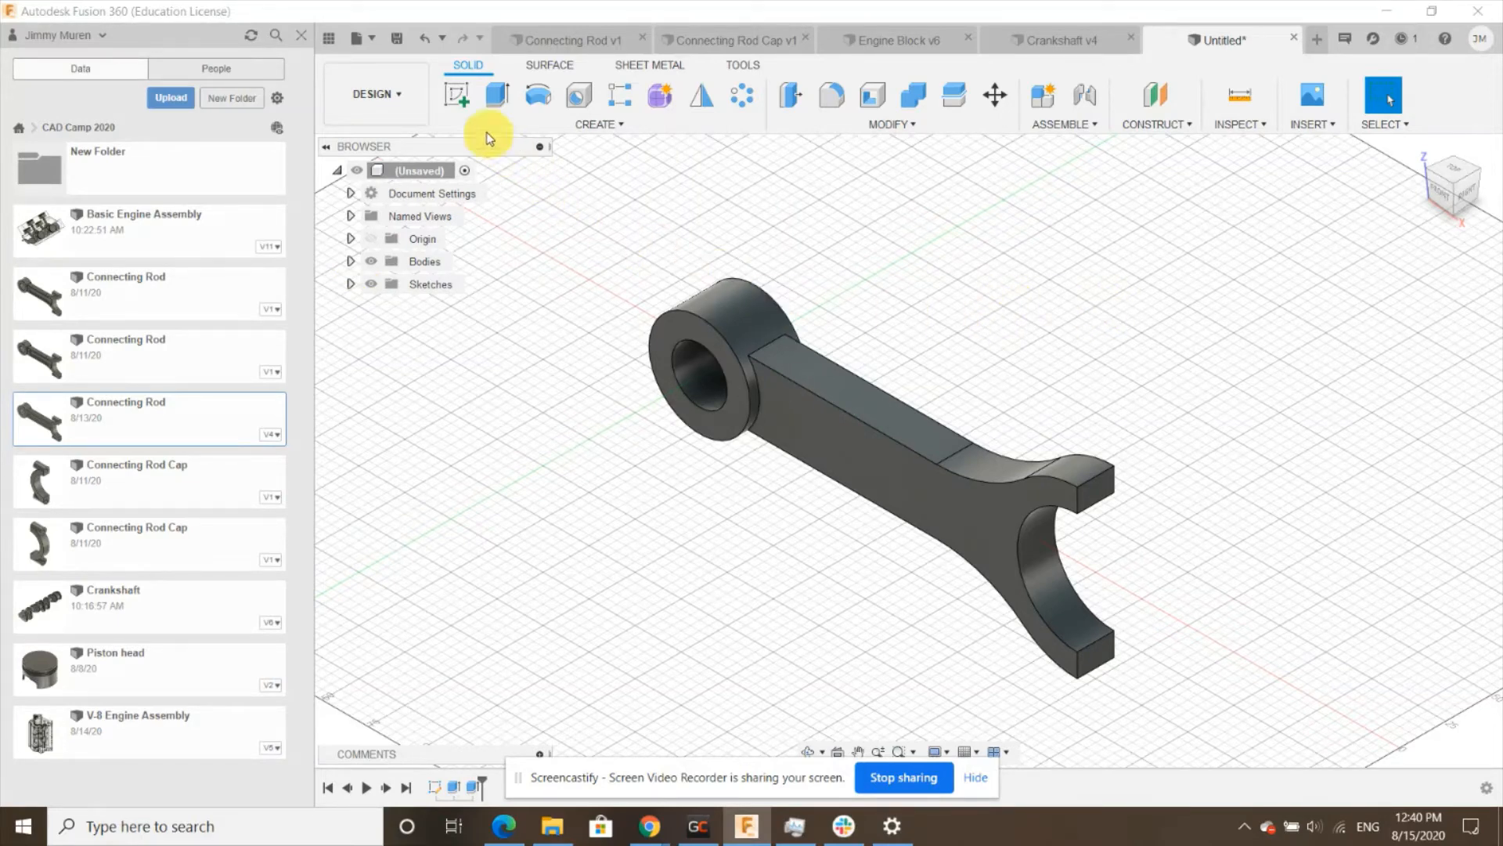
pyautogui.click(458, 96)
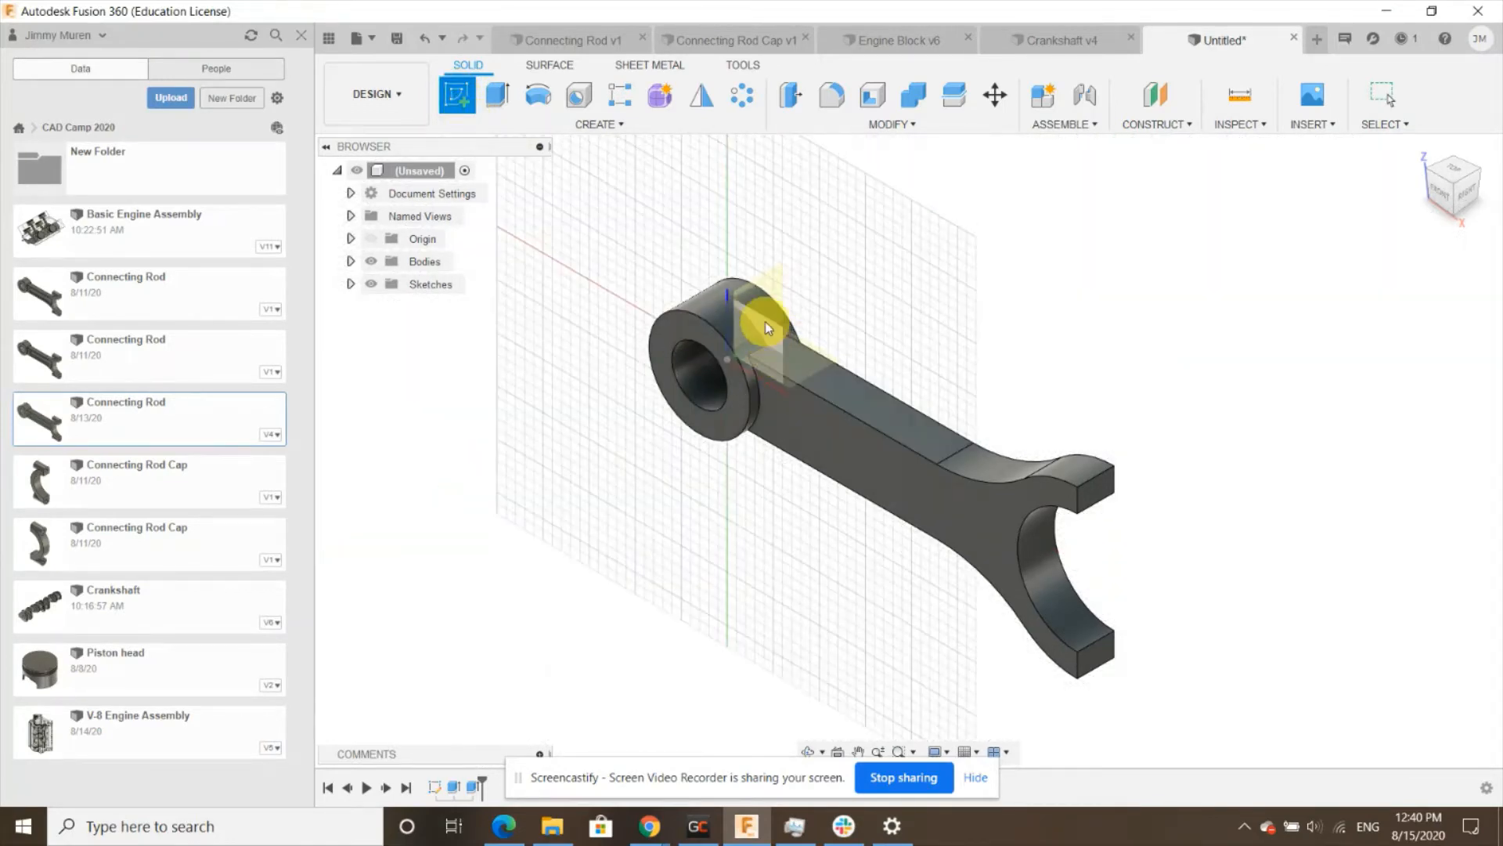
pyautogui.click(879, 467)
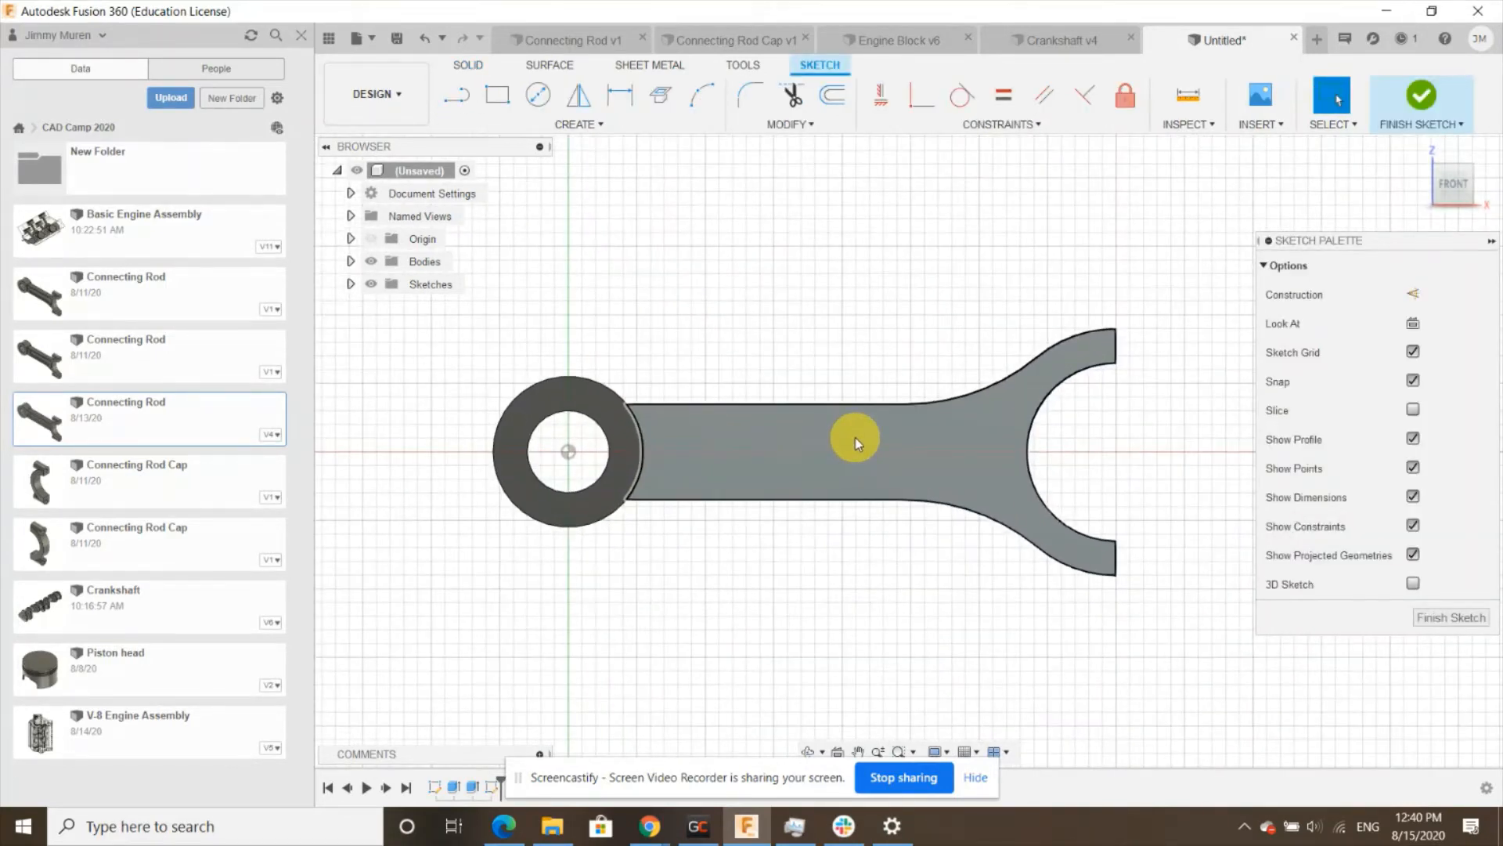
# - Offset the beam and fork outline inward by 7.5 mm to form a pocket profile
pyautogui.scroll(-3, 722, 390)
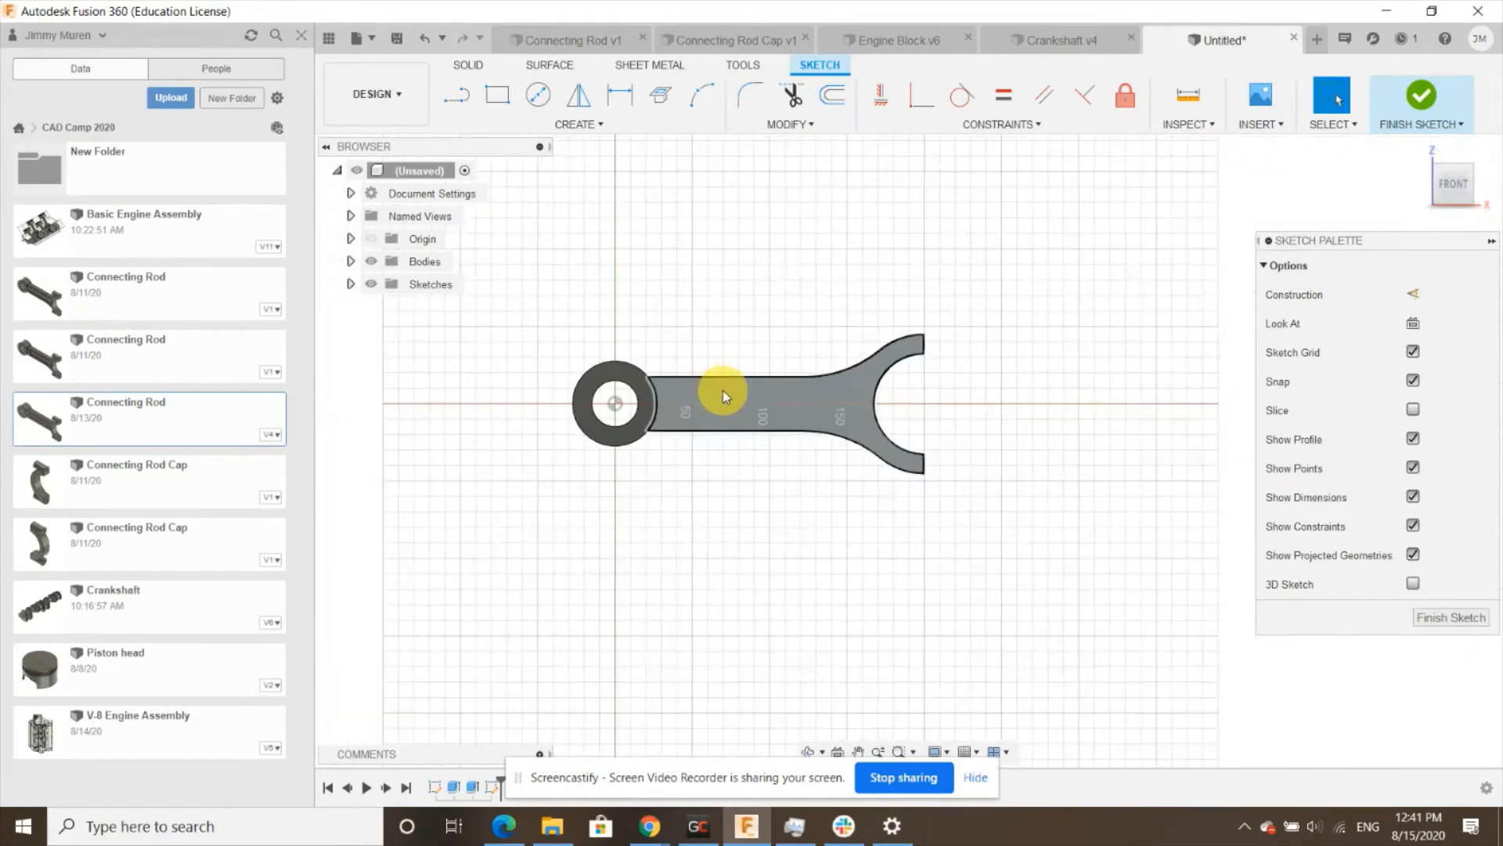
pyautogui.scroll(3, 722, 390)
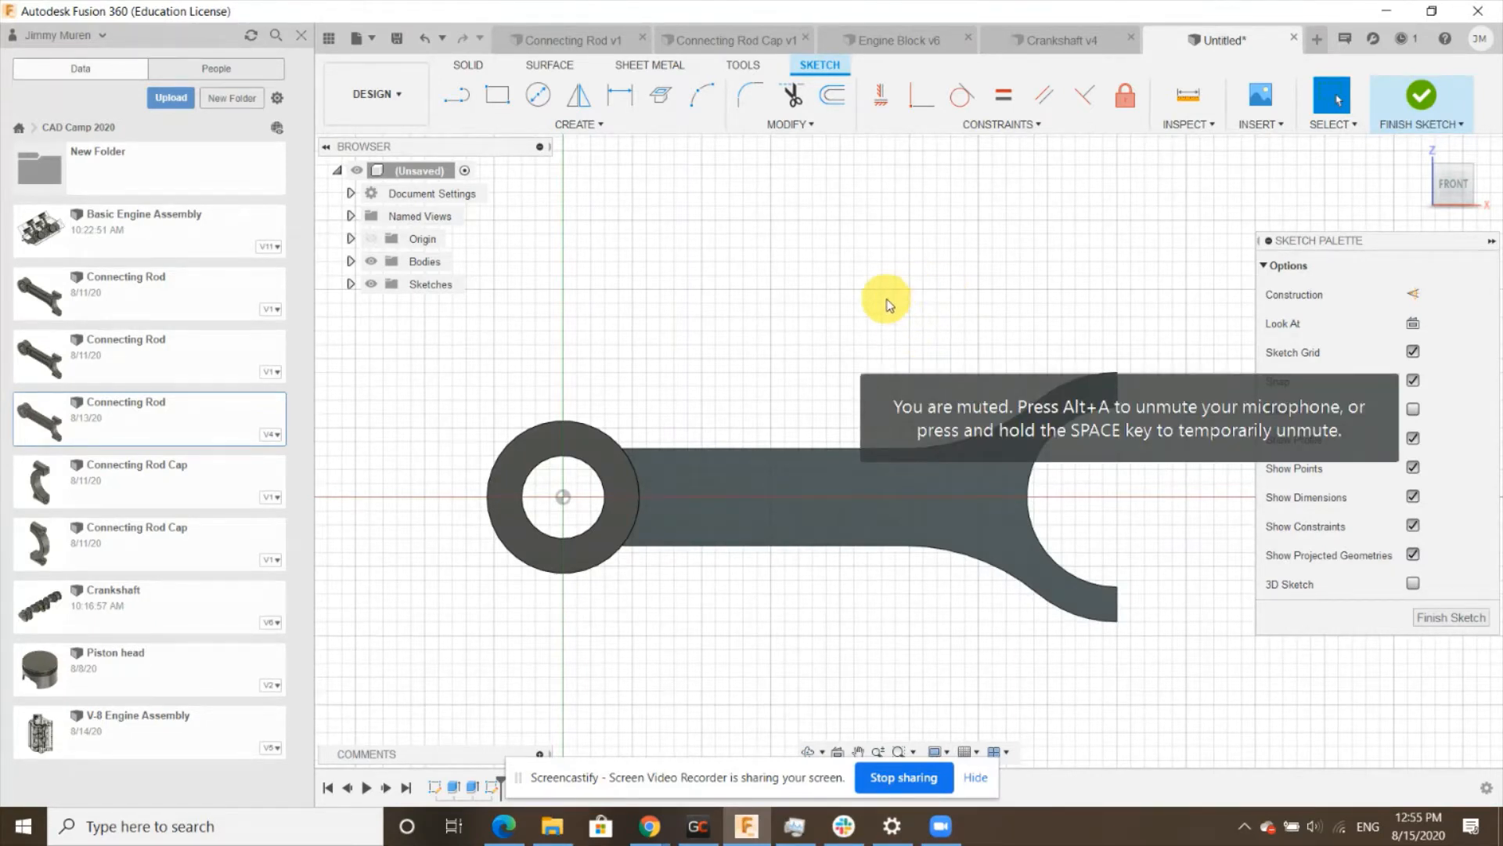
pyautogui.click(835, 96)
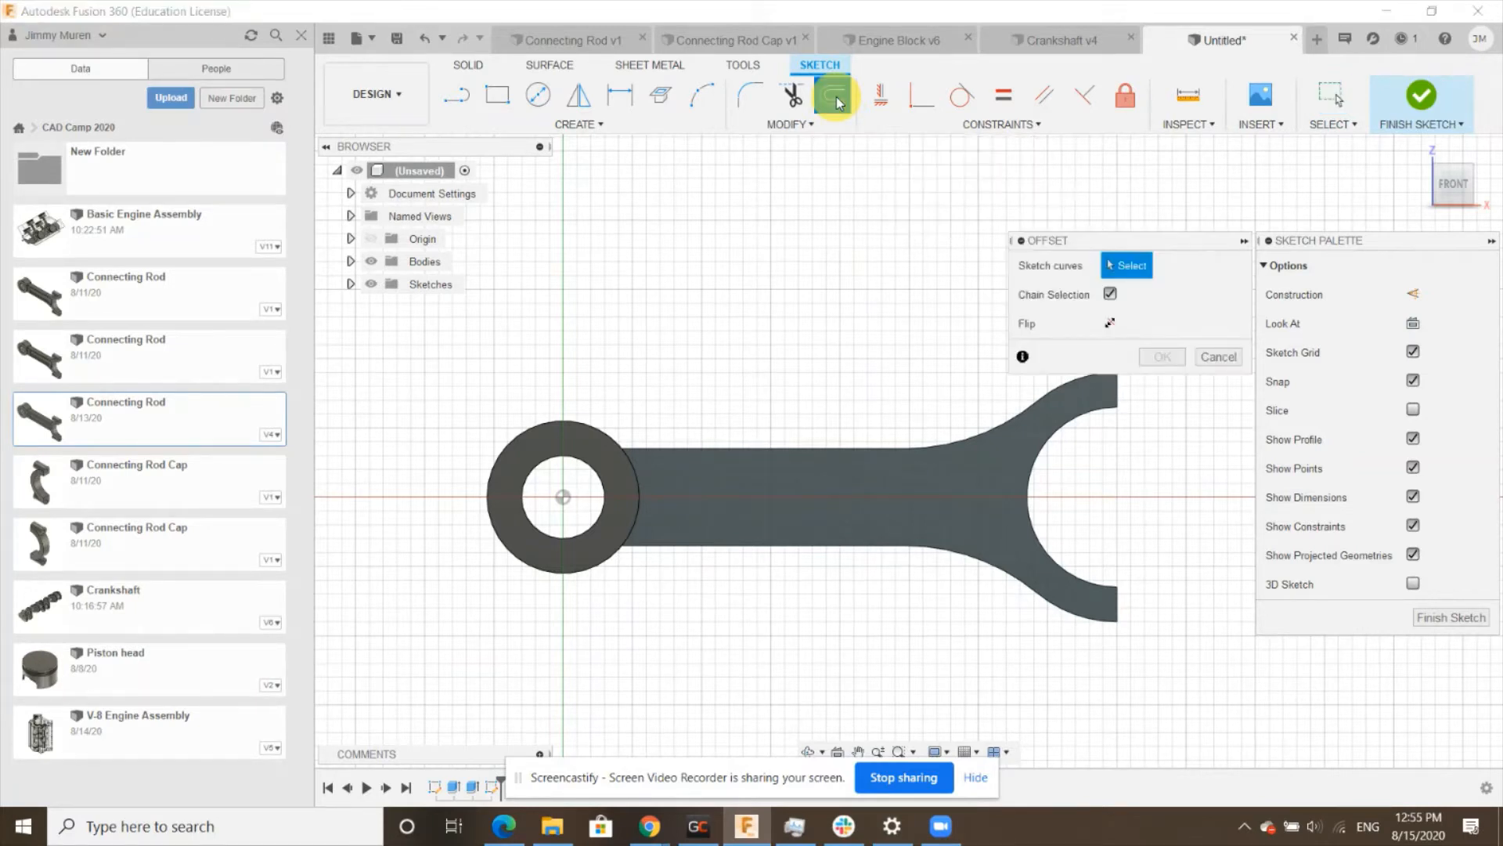
pyautogui.click(800, 448)
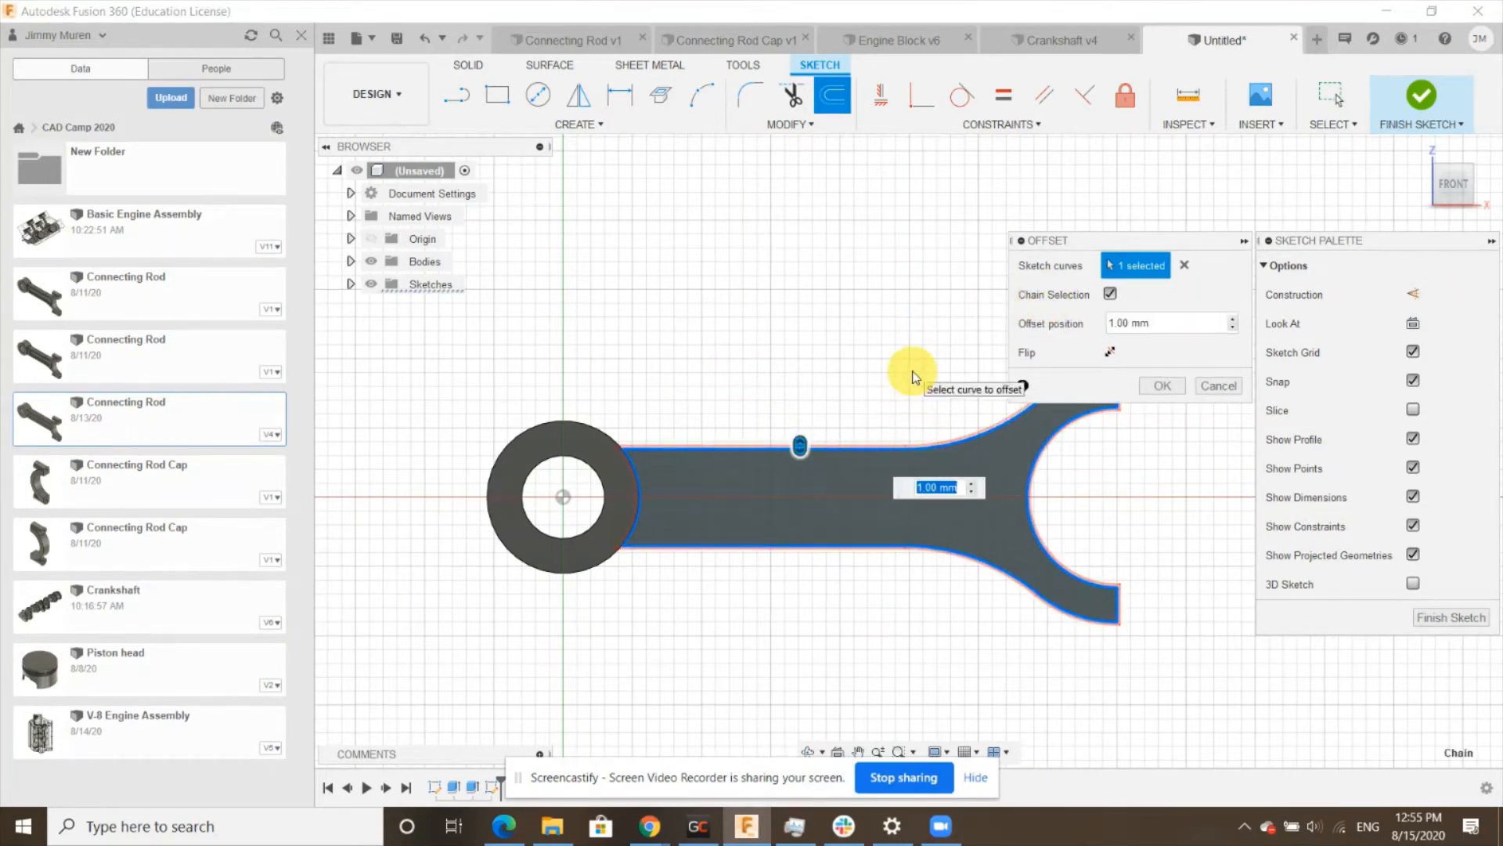
pyautogui.write('-7.5')
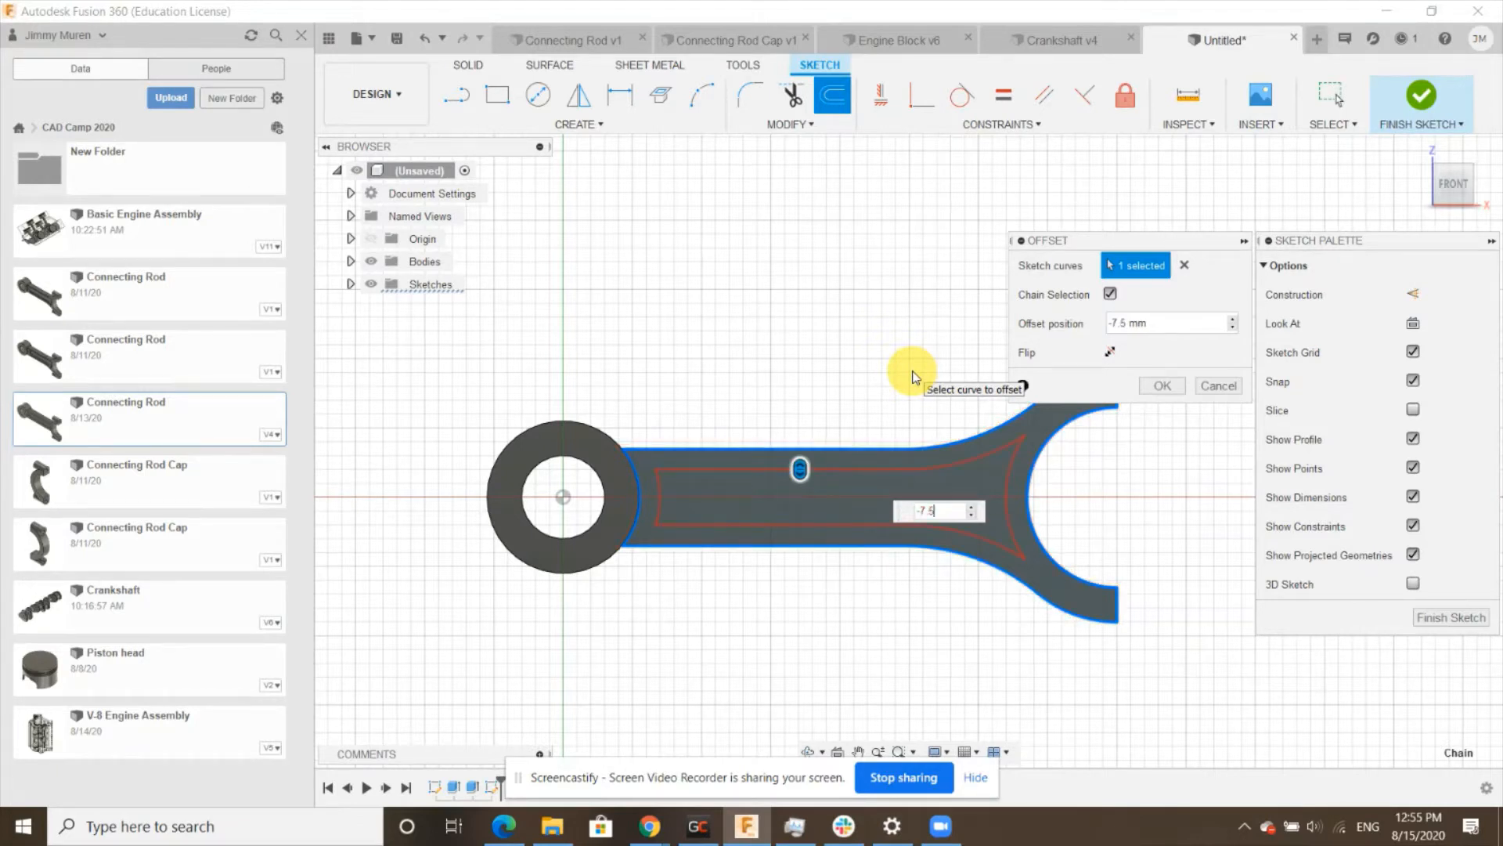
pyautogui.click(1158, 387)
# - Fillet all four corners of the offset pocket profile with a 5 mm radius
pyautogui.scroll(2, 871, 485)
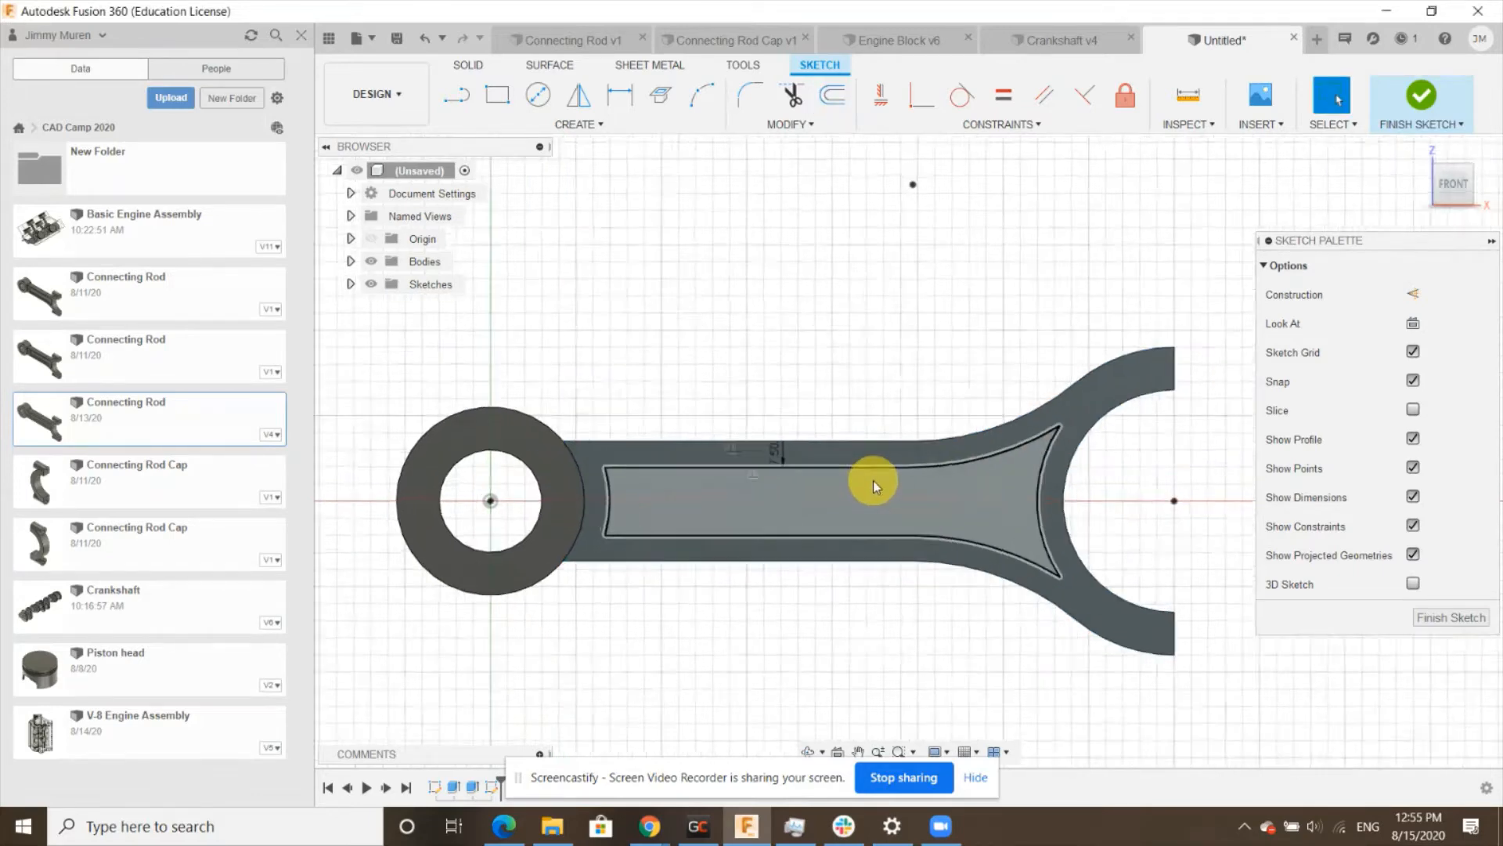
pyautogui.scroll(3, 872, 480)
pyautogui.scroll(-3, 874, 469)
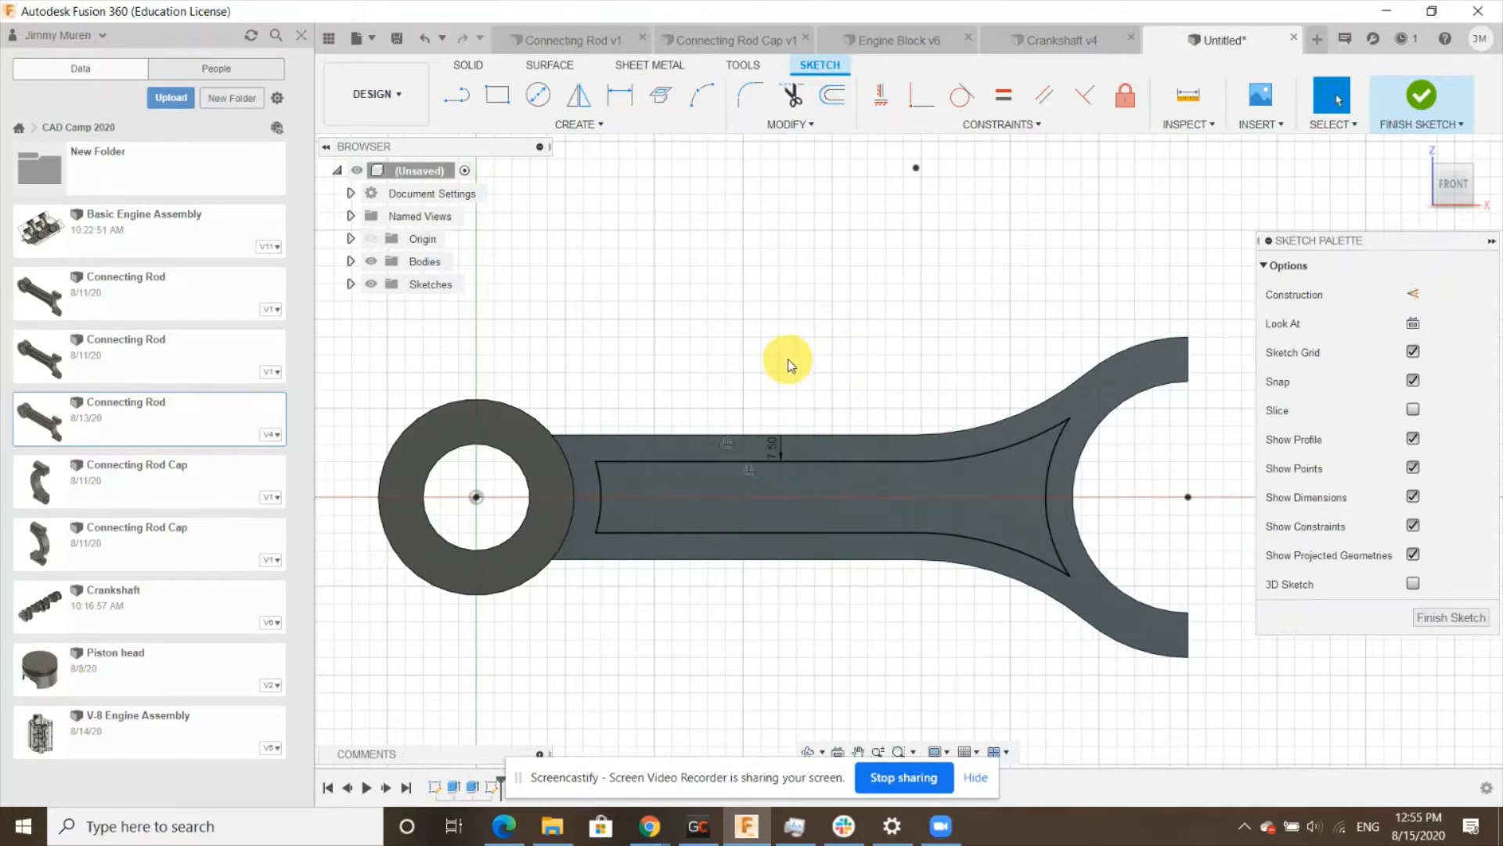
pyautogui.click(748, 101)
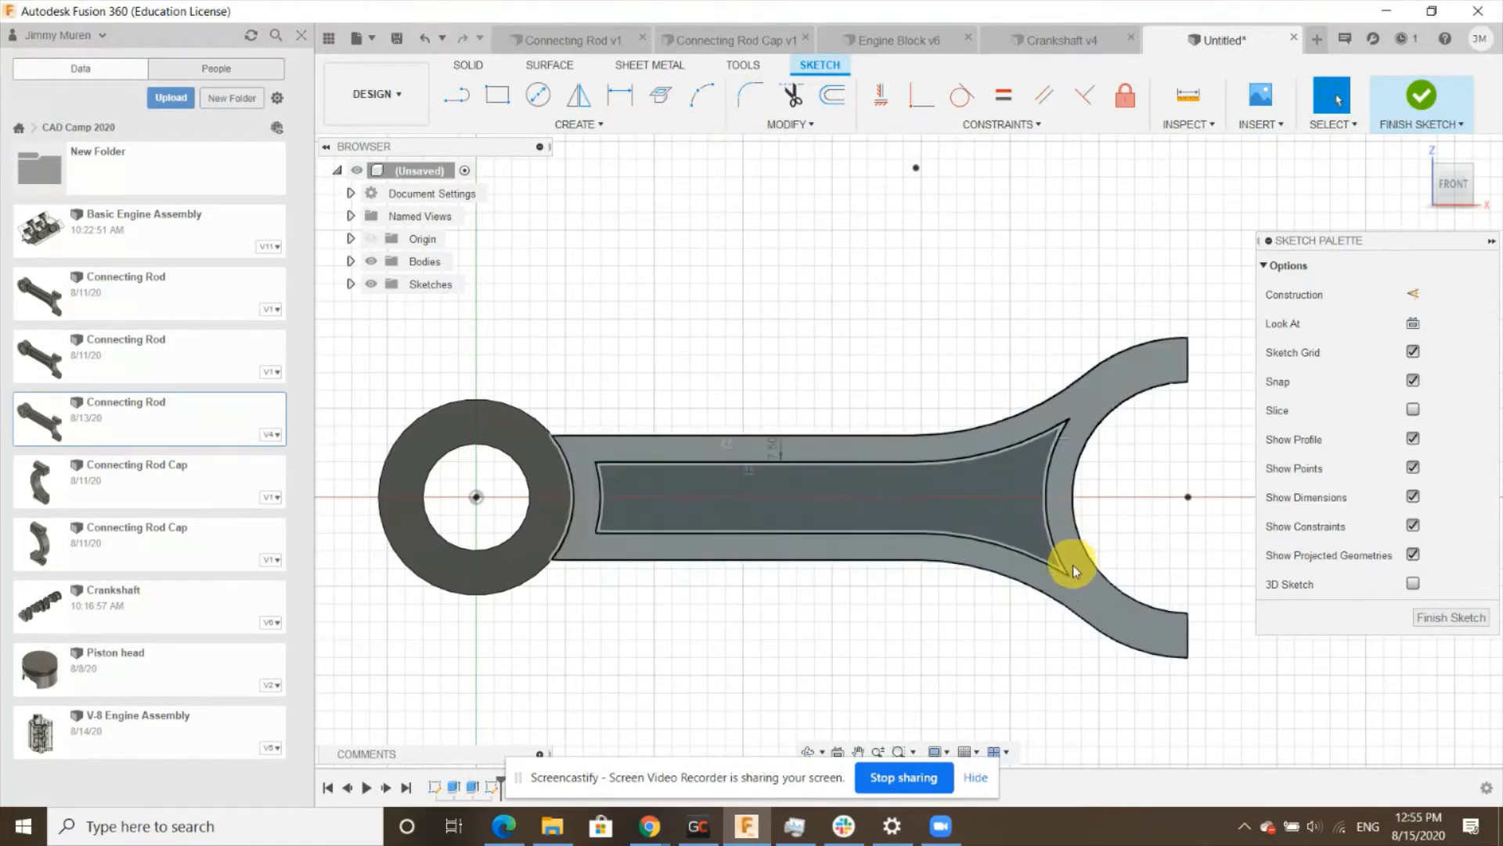
pyautogui.click(756, 97)
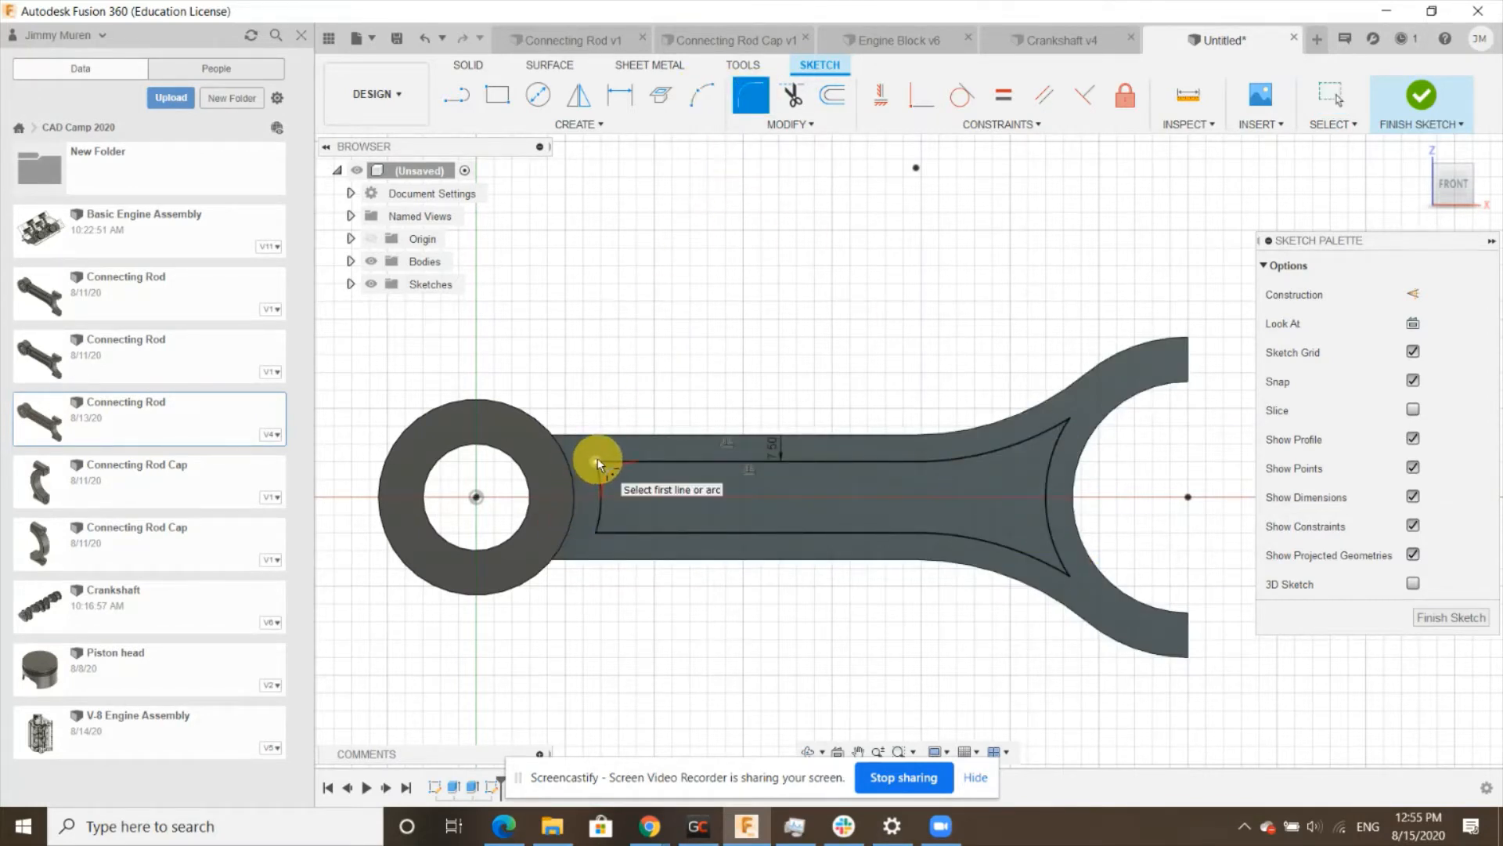
pyautogui.click(1068, 413)
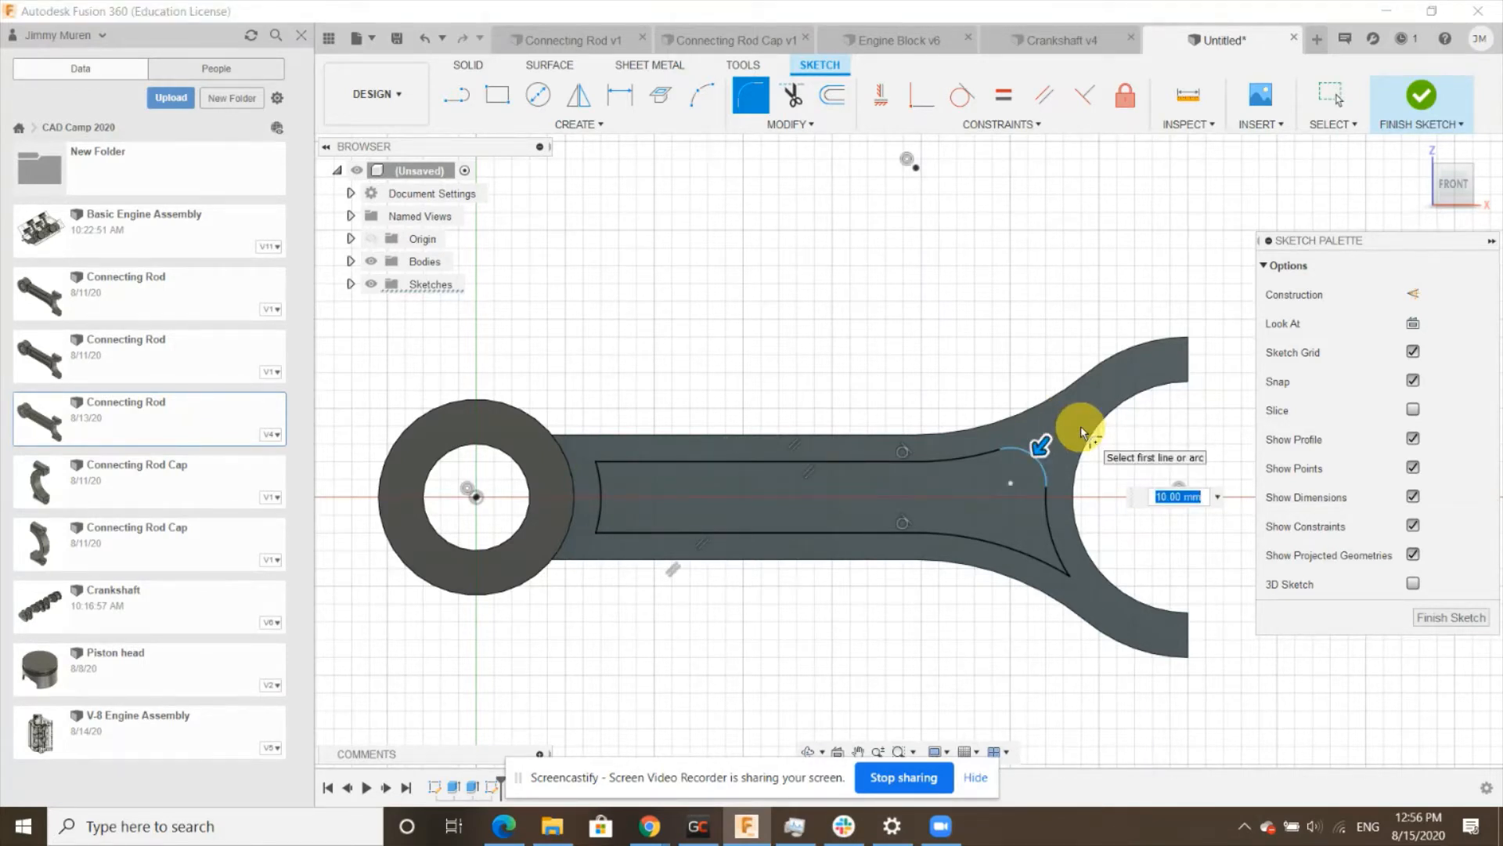
pyautogui.write('5')
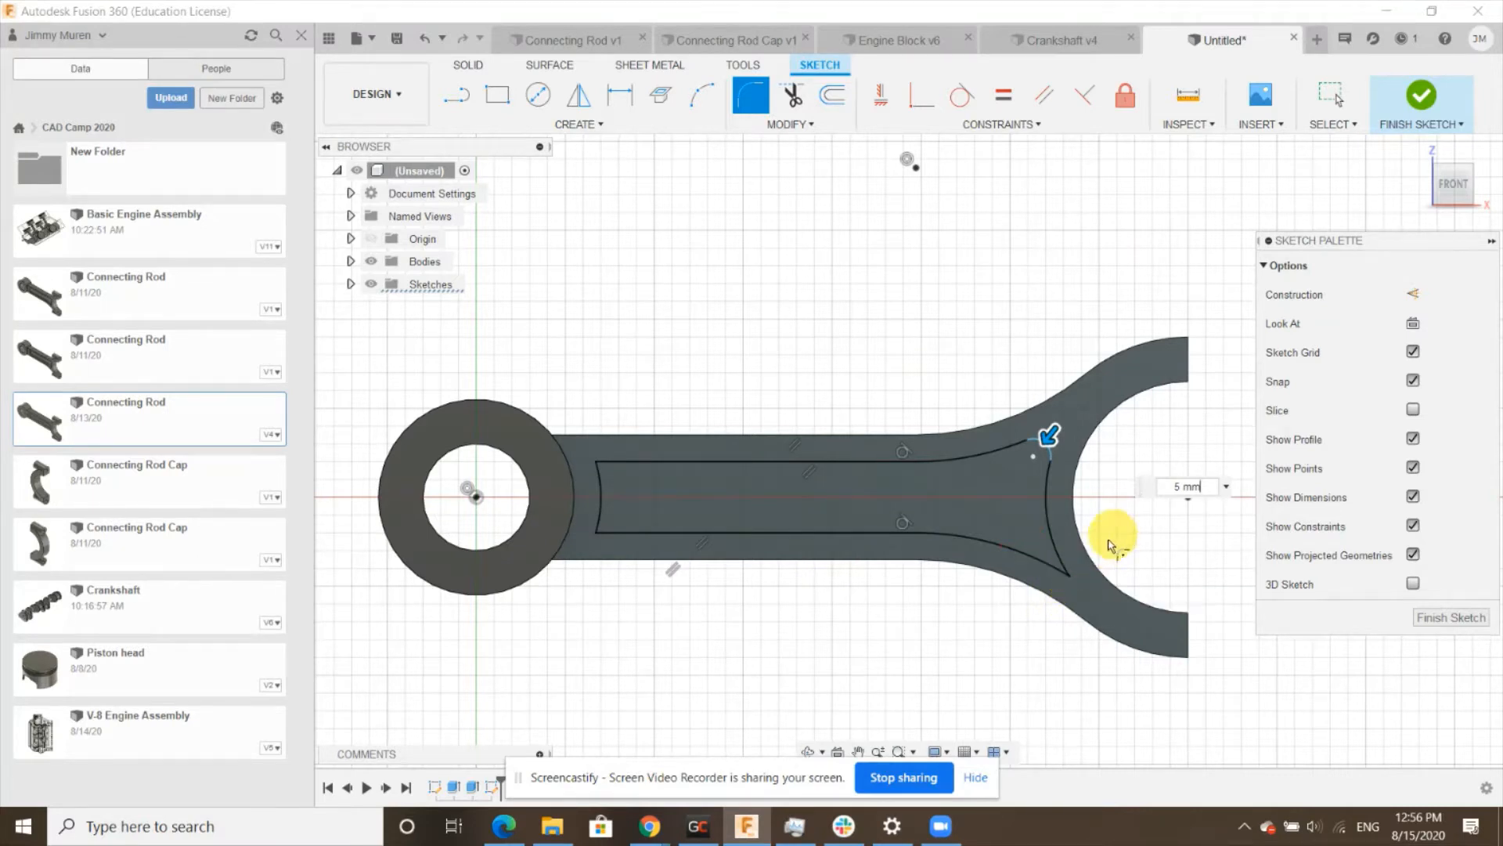
pyautogui.click(1065, 577)
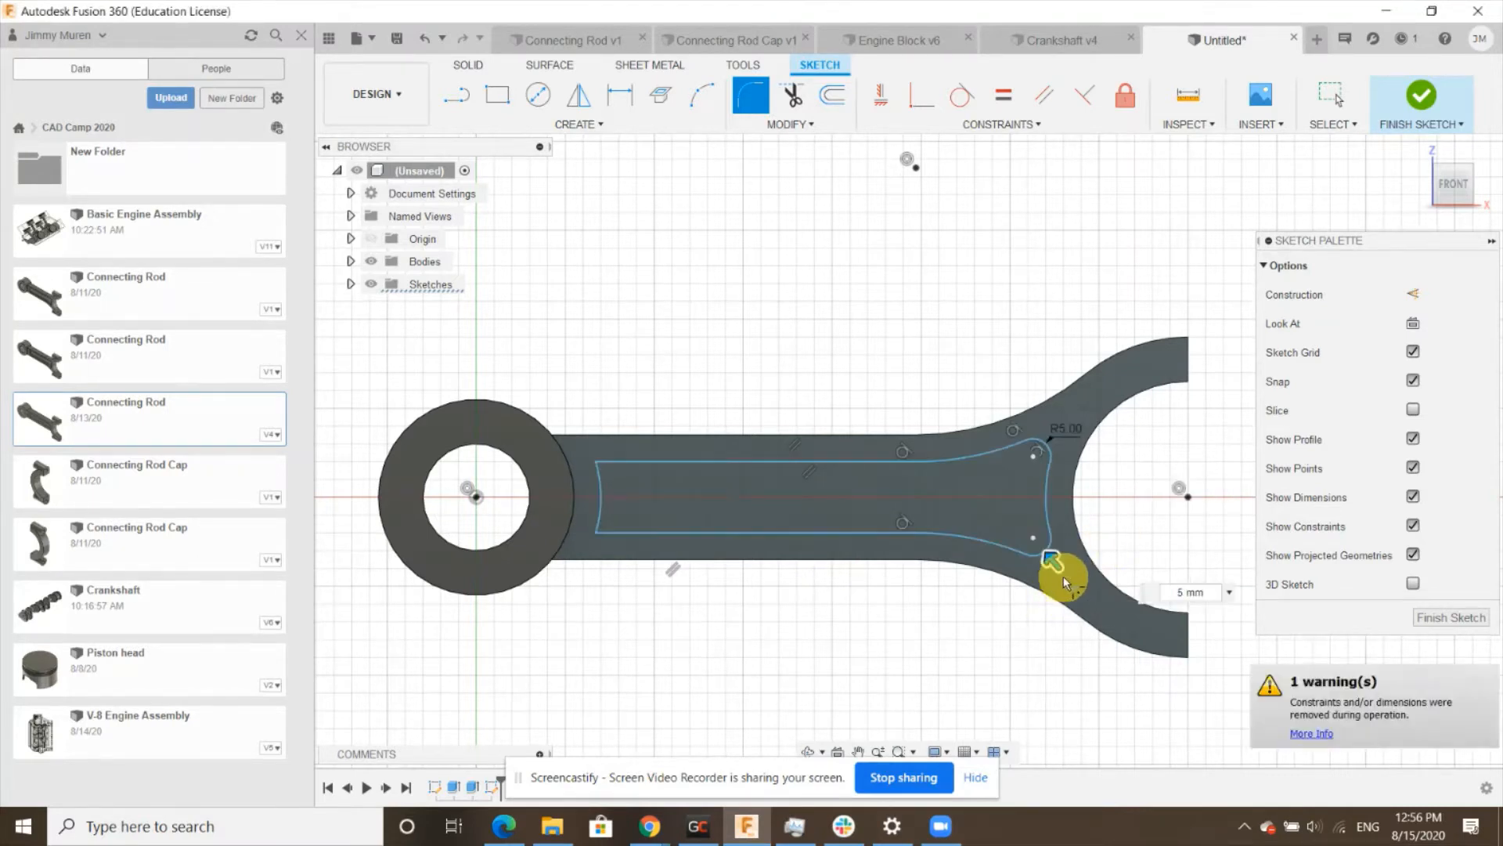
pyautogui.click(598, 531)
pyautogui.click(595, 467)
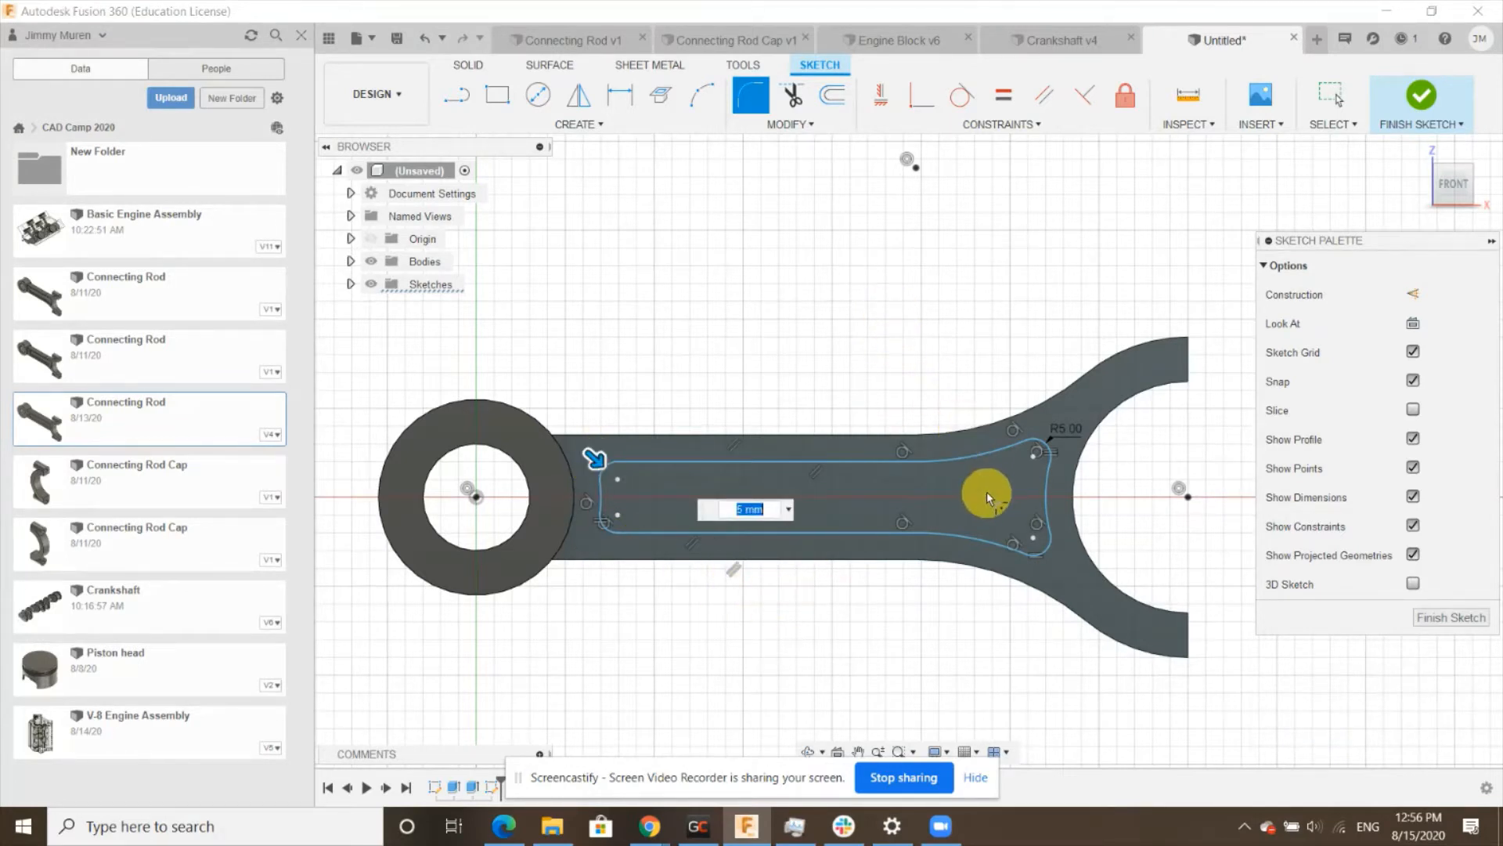
pyautogui.click(1435, 619)
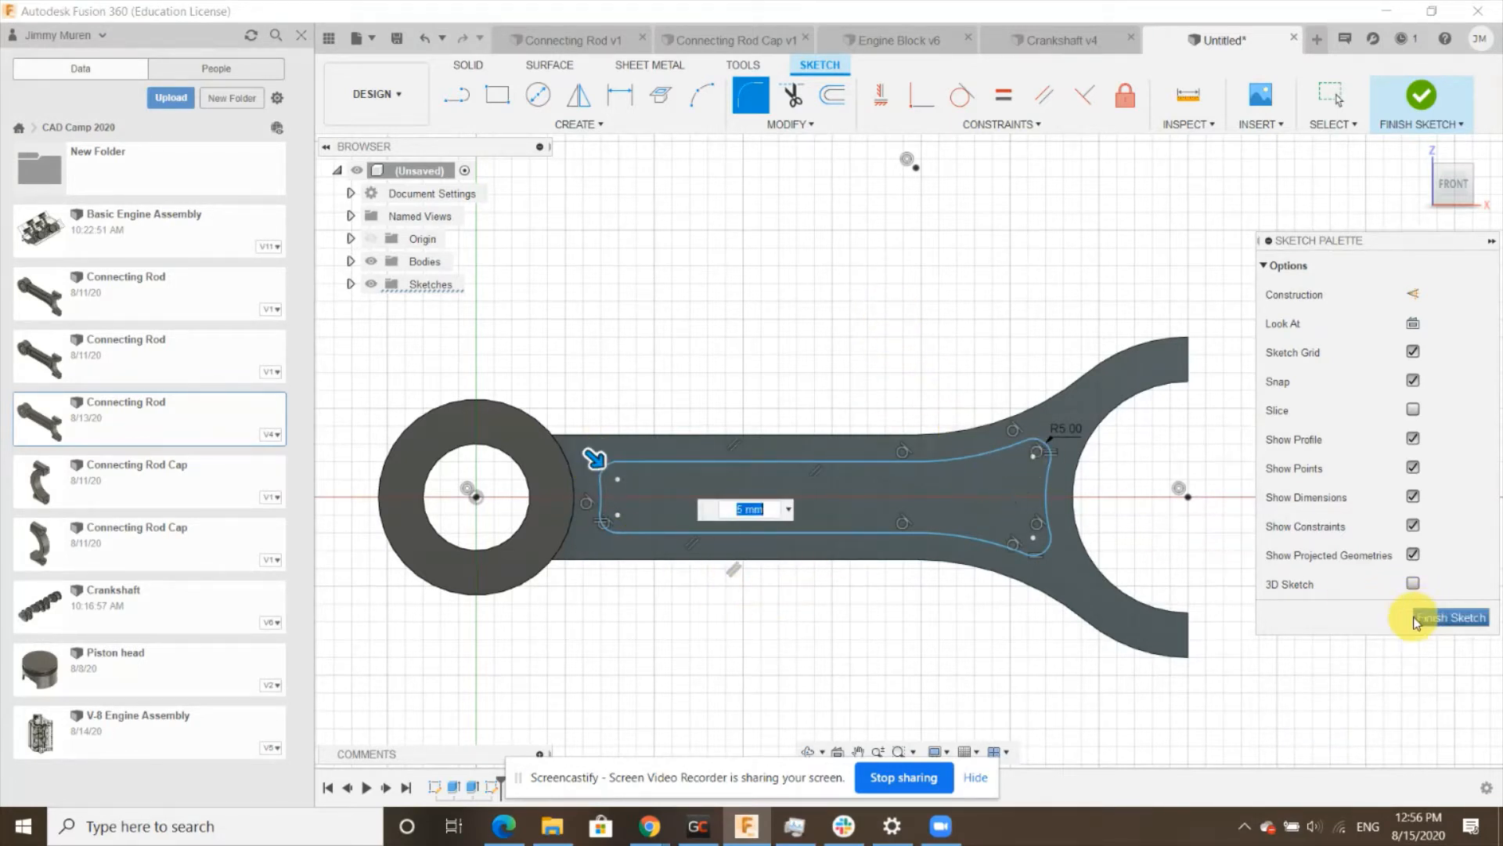
pyautogui.press('Return')
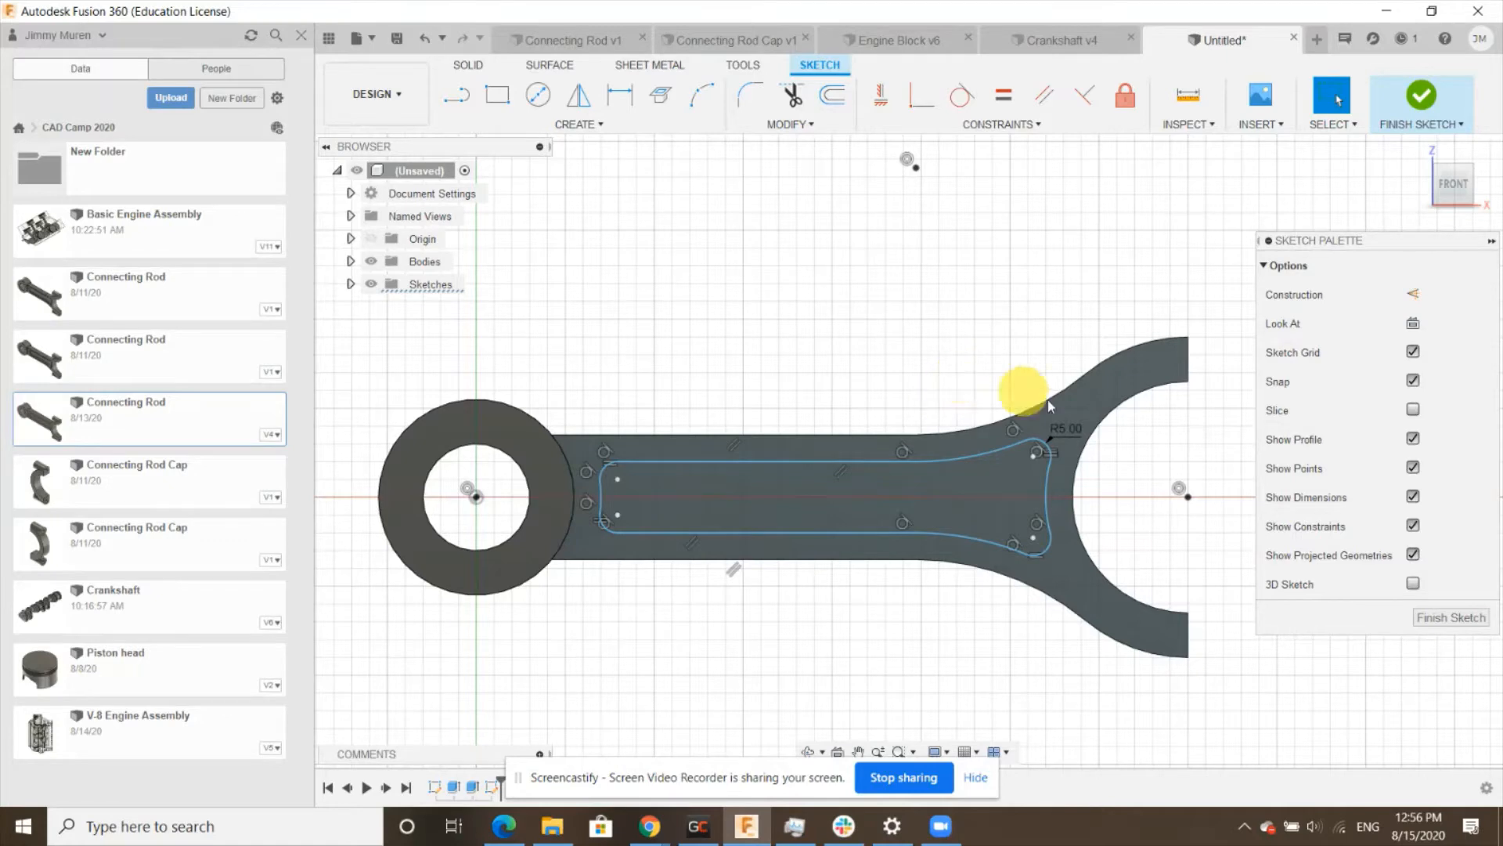
# - Finish the sketch and return to the home isometric view
pyautogui.click(1441, 620)
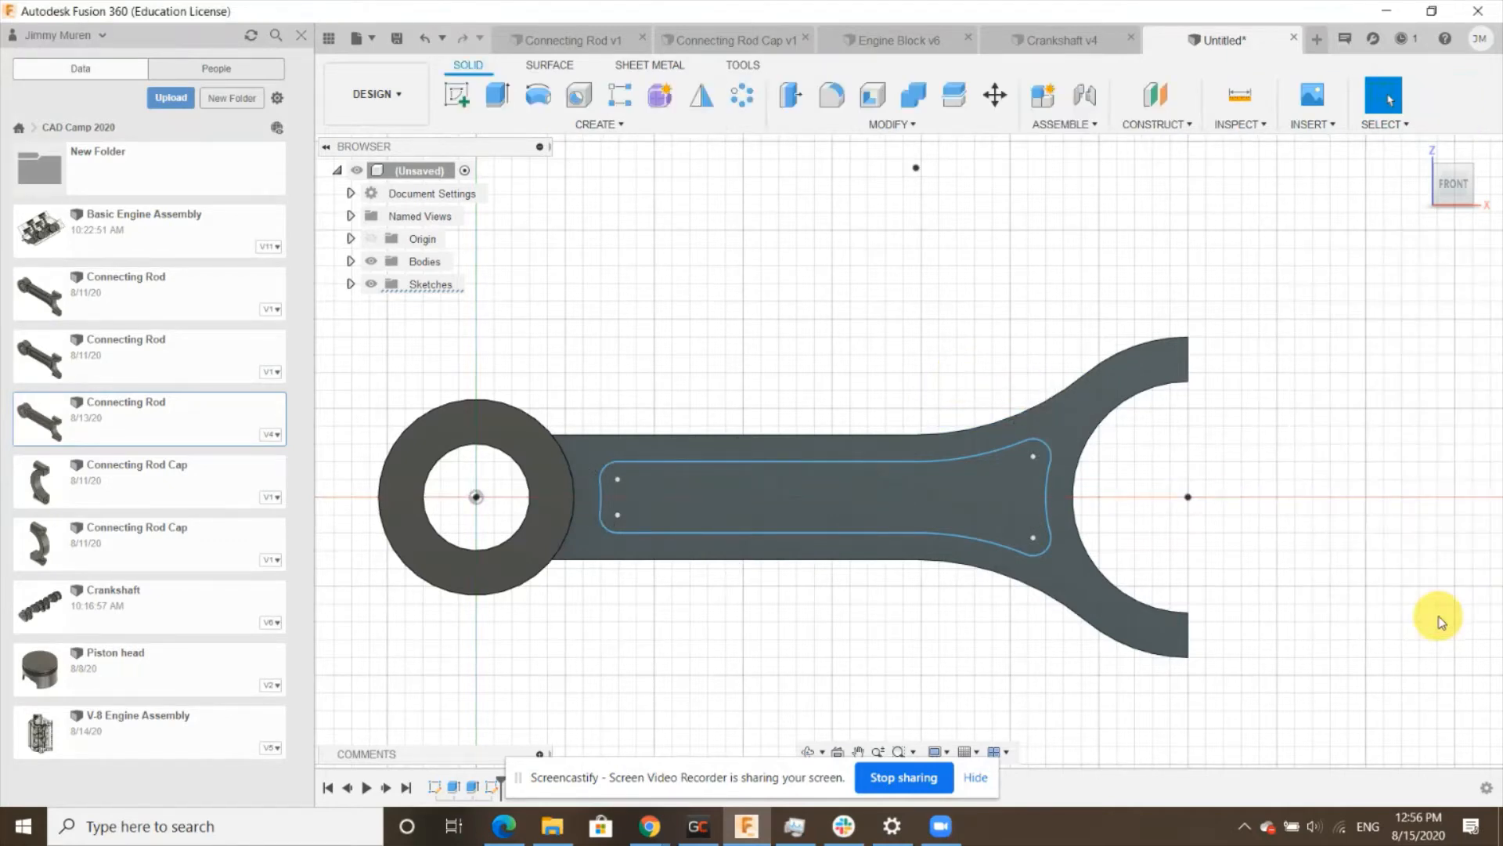
pyautogui.click(1428, 153)
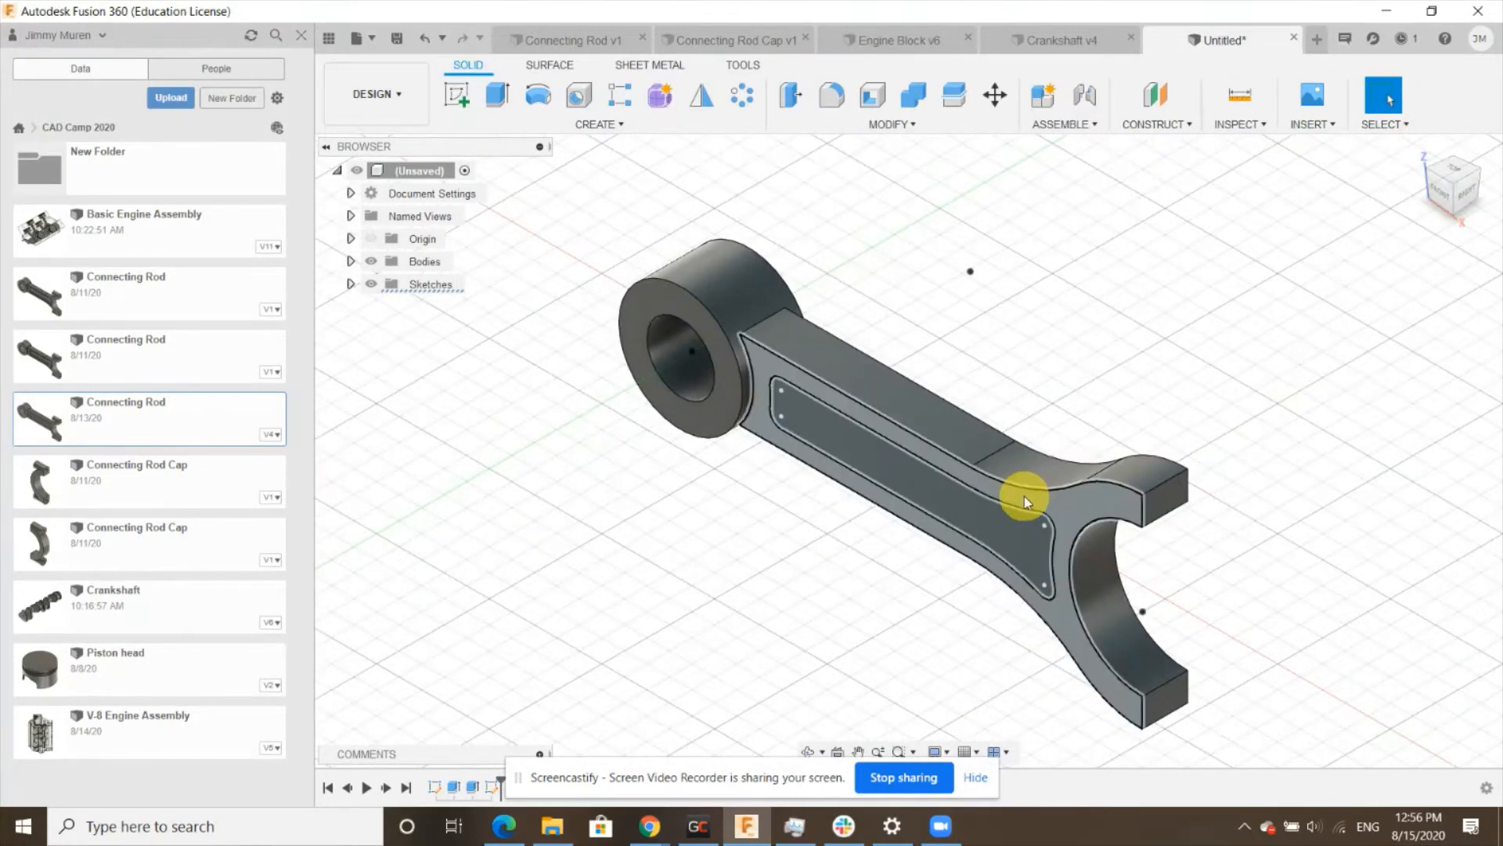
pyautogui.scroll(1, 1022, 498)
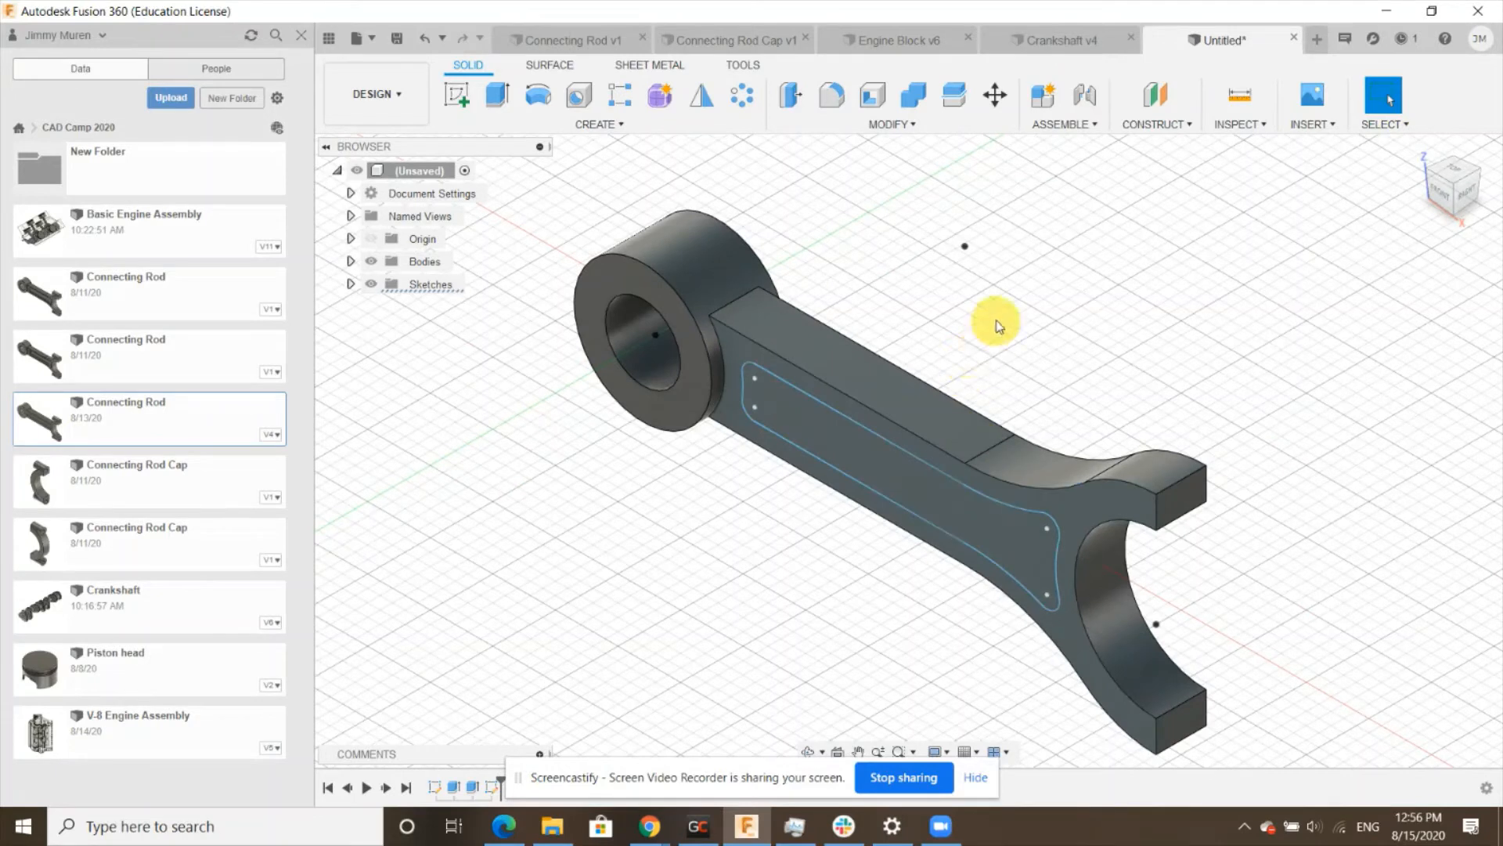
# - Extrude the pocket profile -7.5 mm into the beam as a cut
pyautogui.click(498, 95)
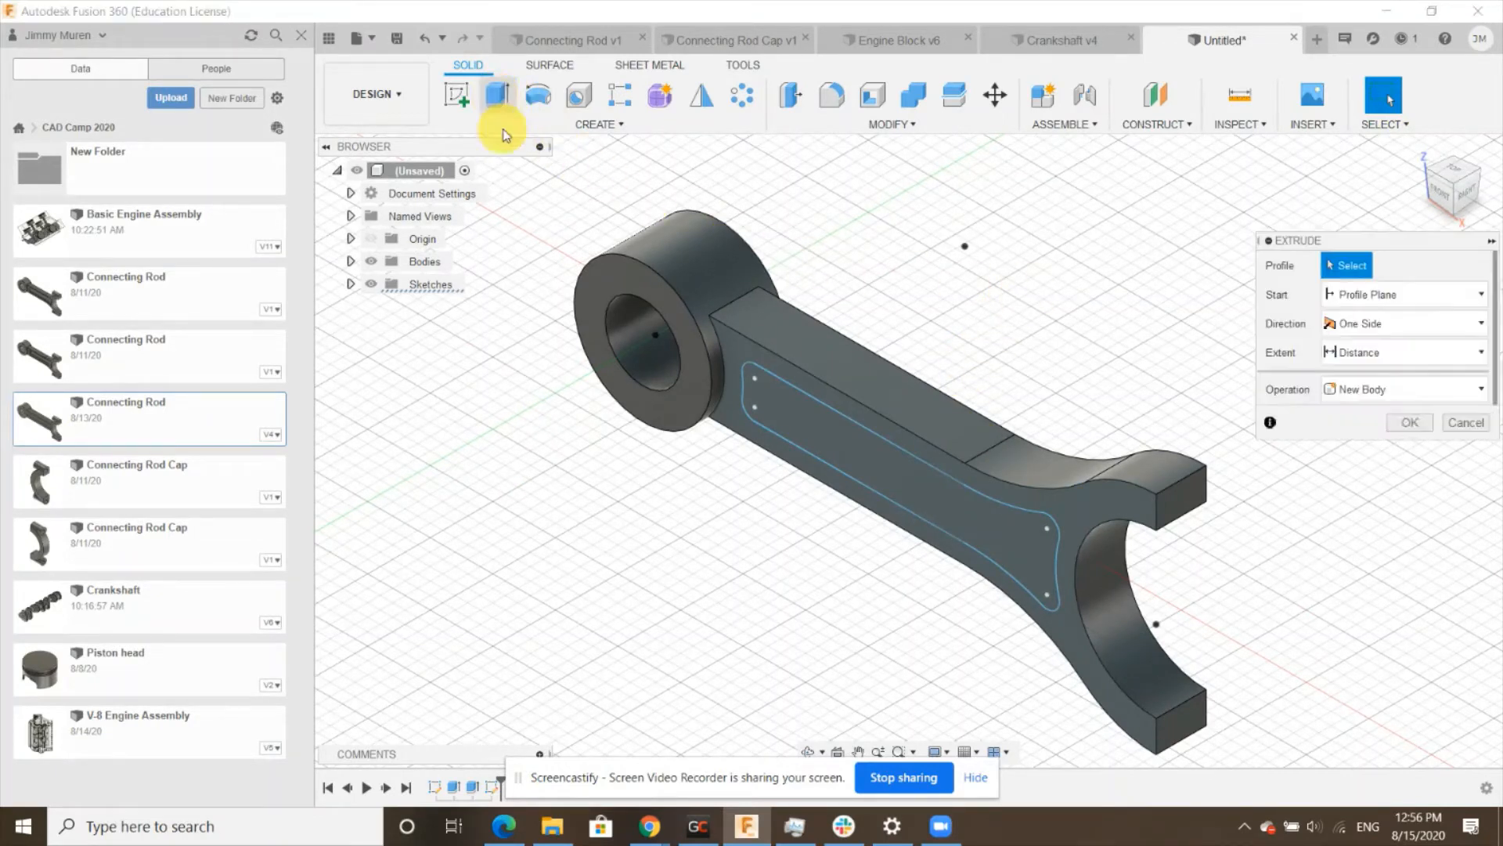
pyautogui.click(866, 462)
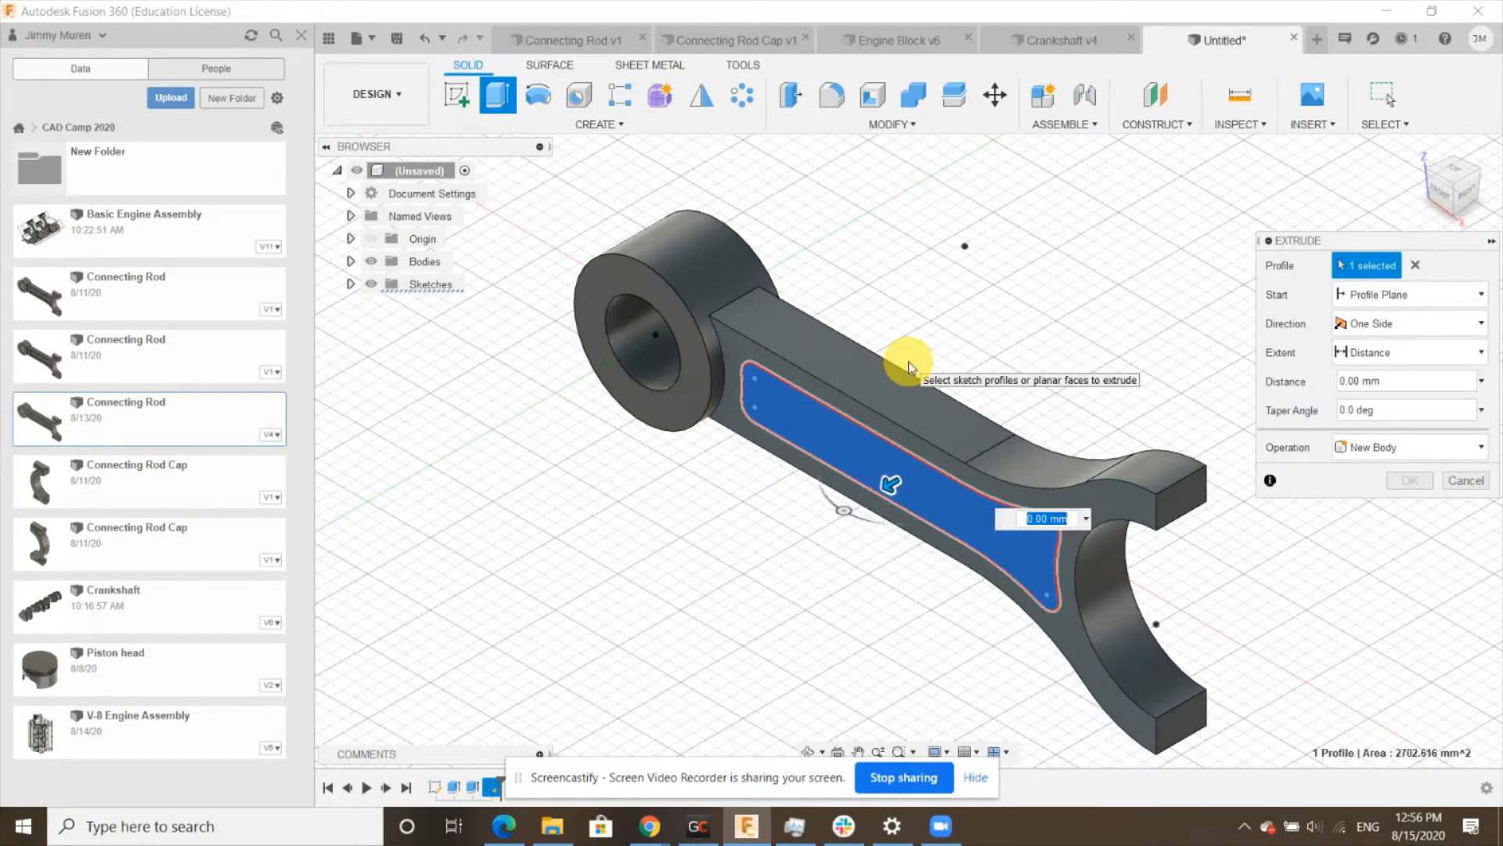
pyautogui.write('-7.5')
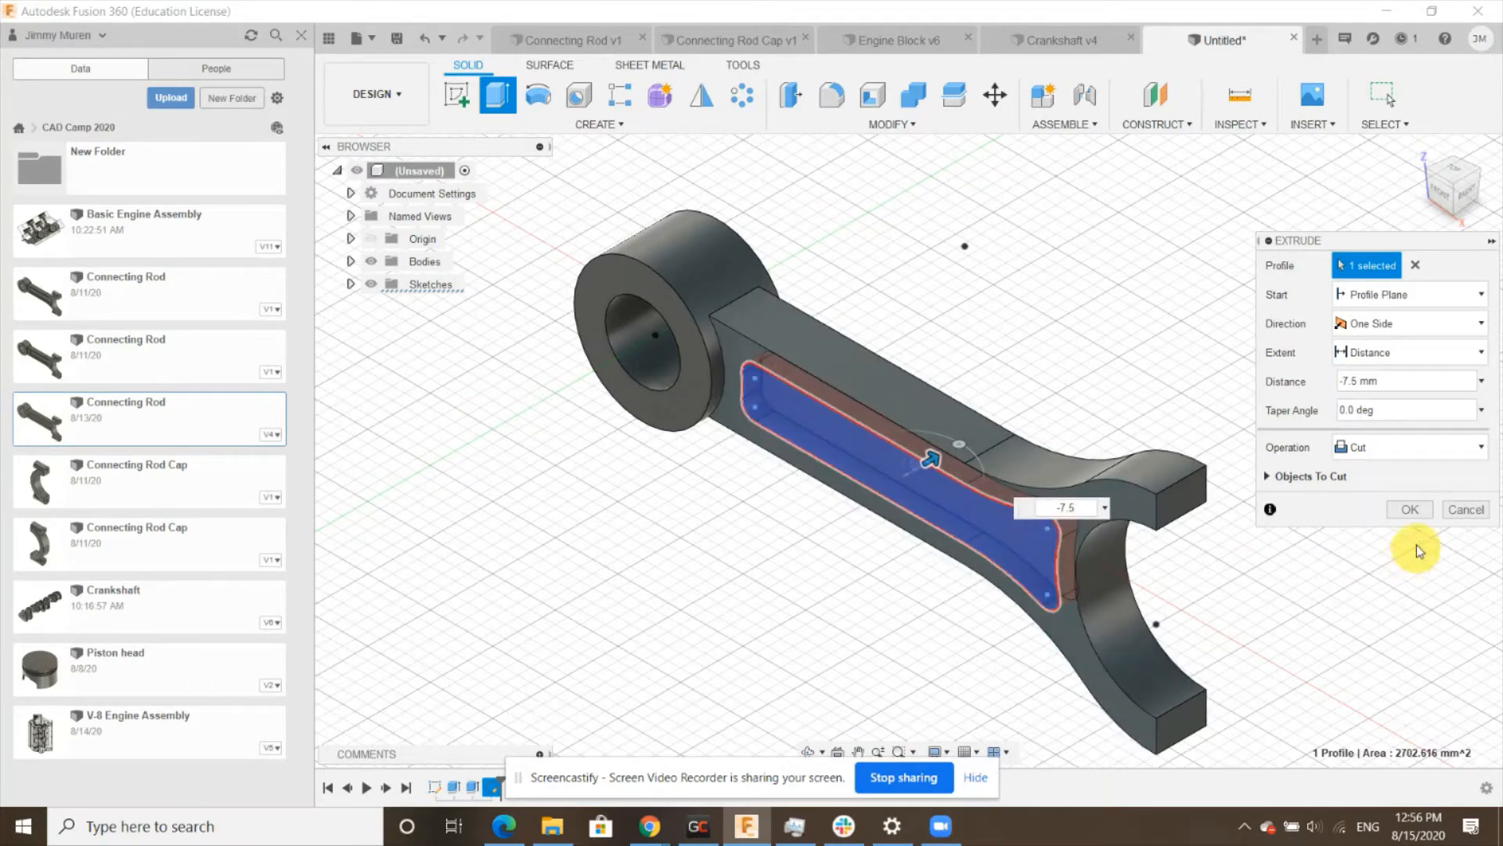
pyautogui.click(1425, 518)
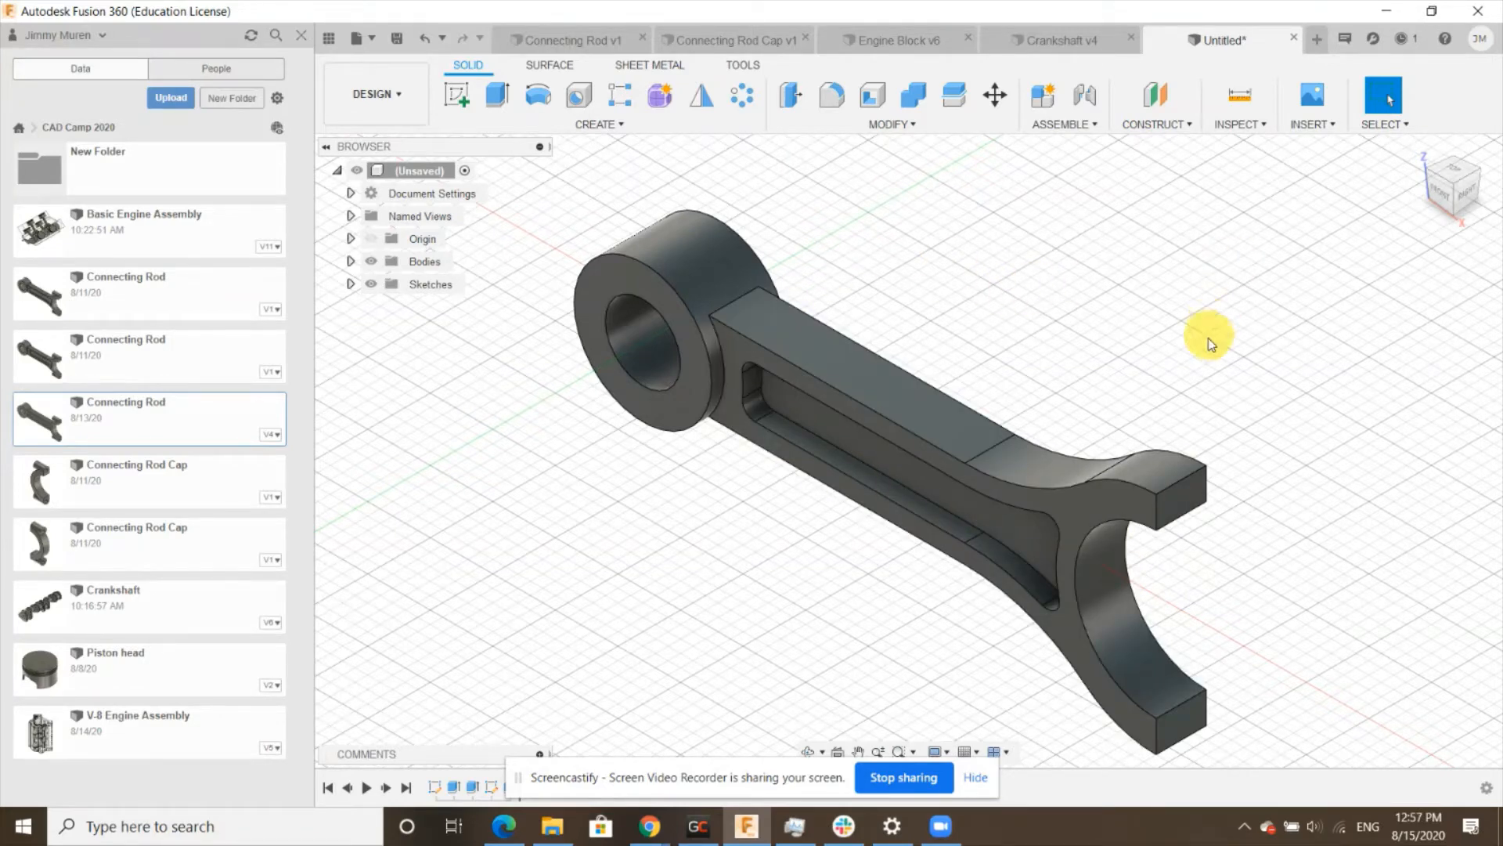
pyautogui.keyDown('shift'); pyautogui.moveTo(1201, 336); pyautogui.dragTo(1176, 397, button='middle'); pyautogui.keyUp('shift')
pyautogui.press('Escape')
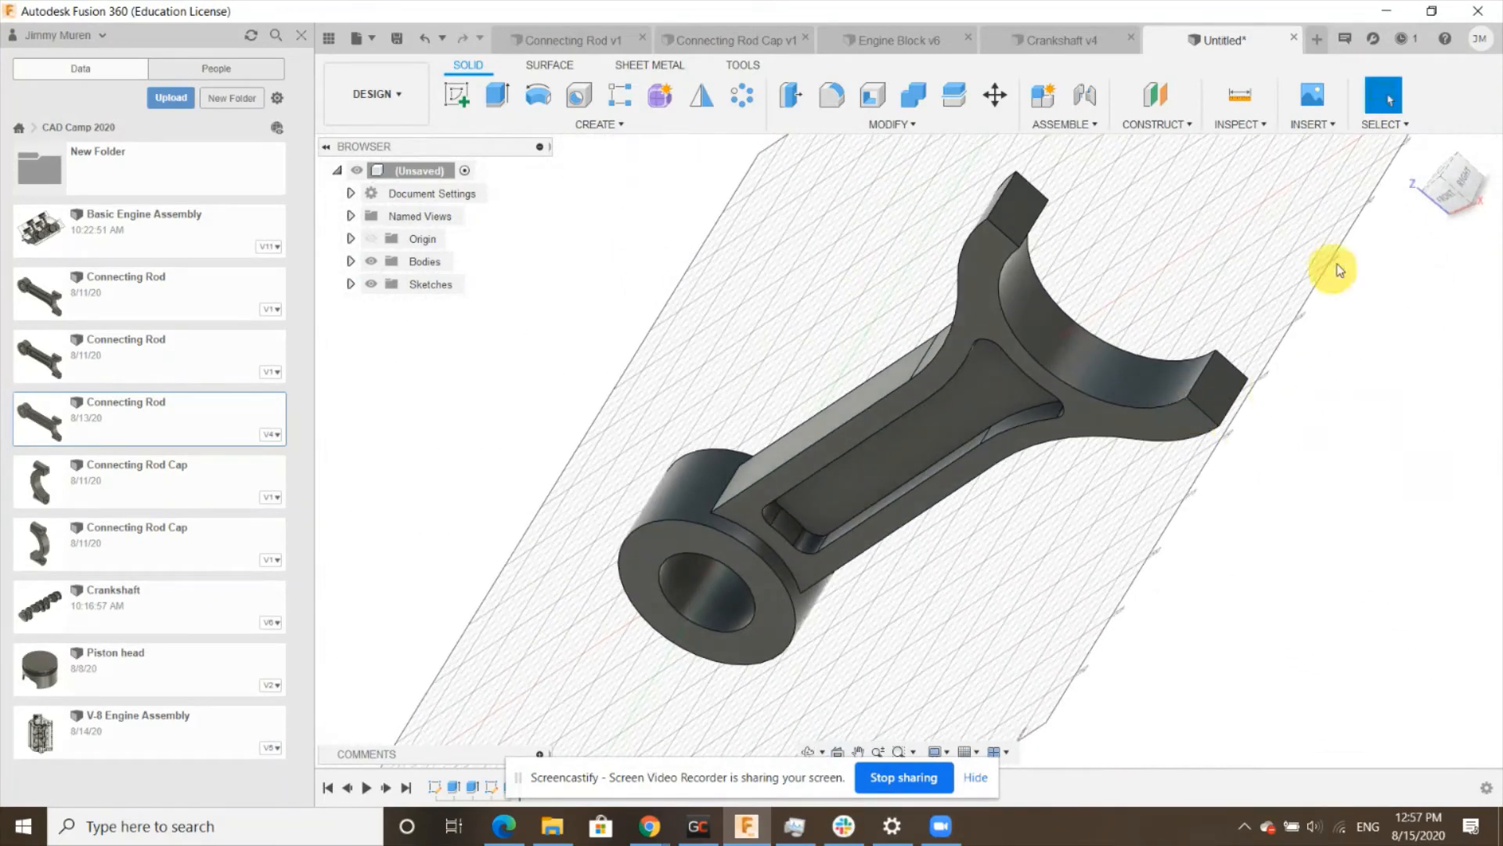
pyautogui.click(1417, 149)
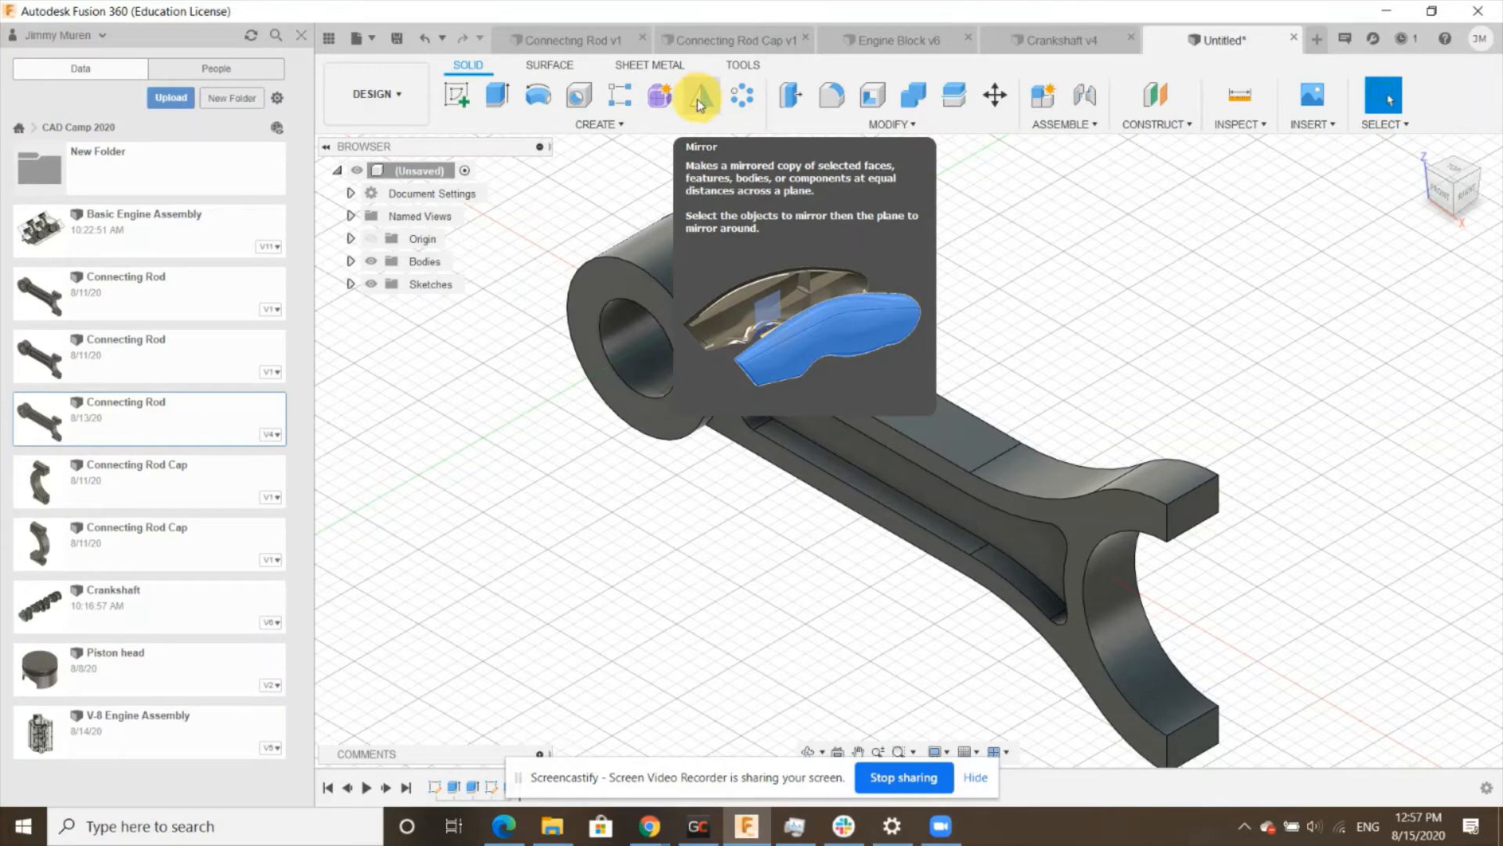
pyautogui.click(614, 125)
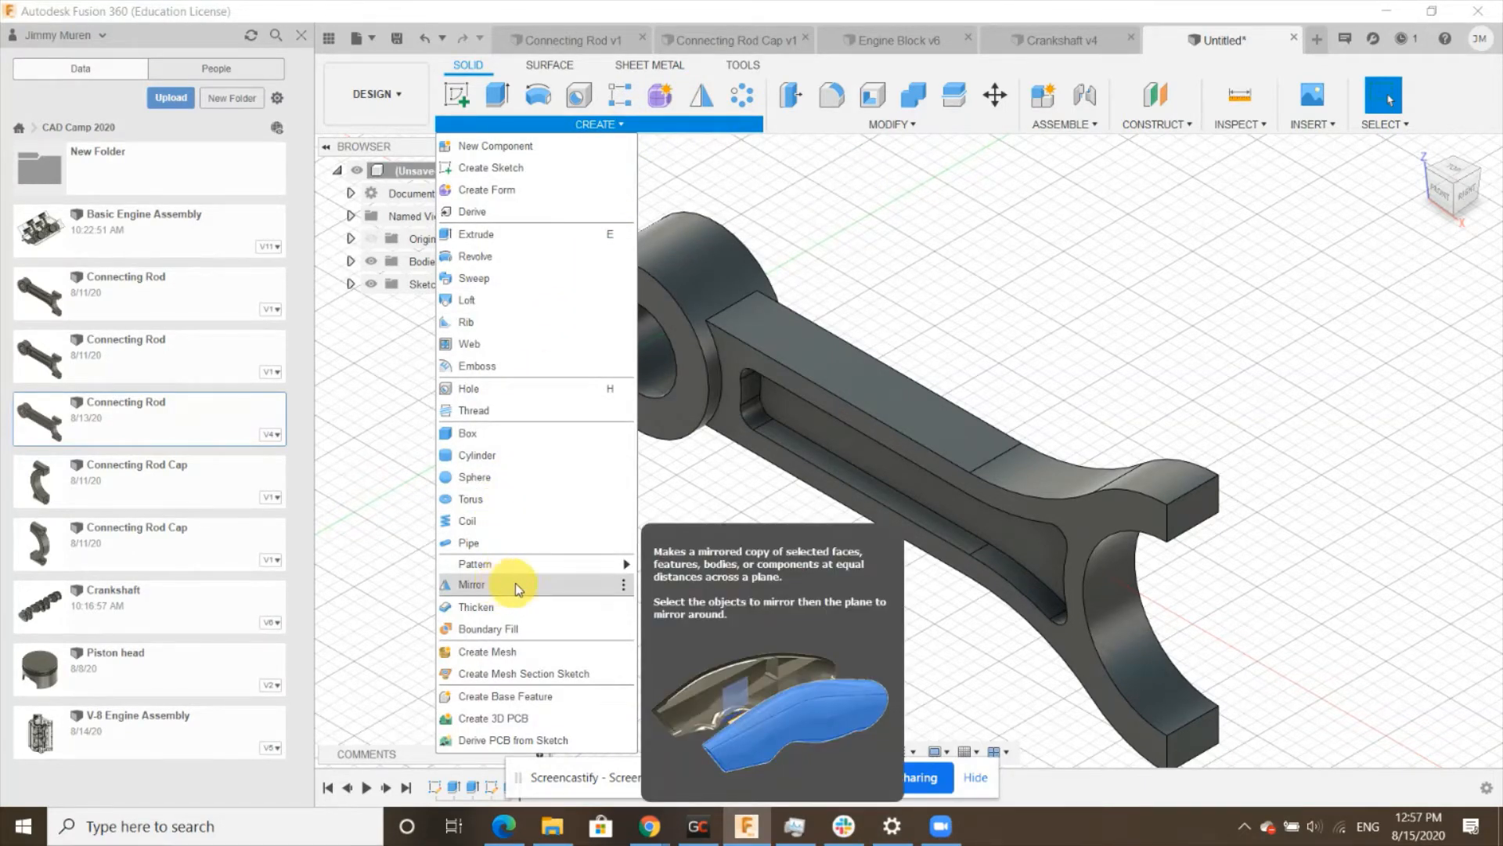
pyautogui.click(624, 584)
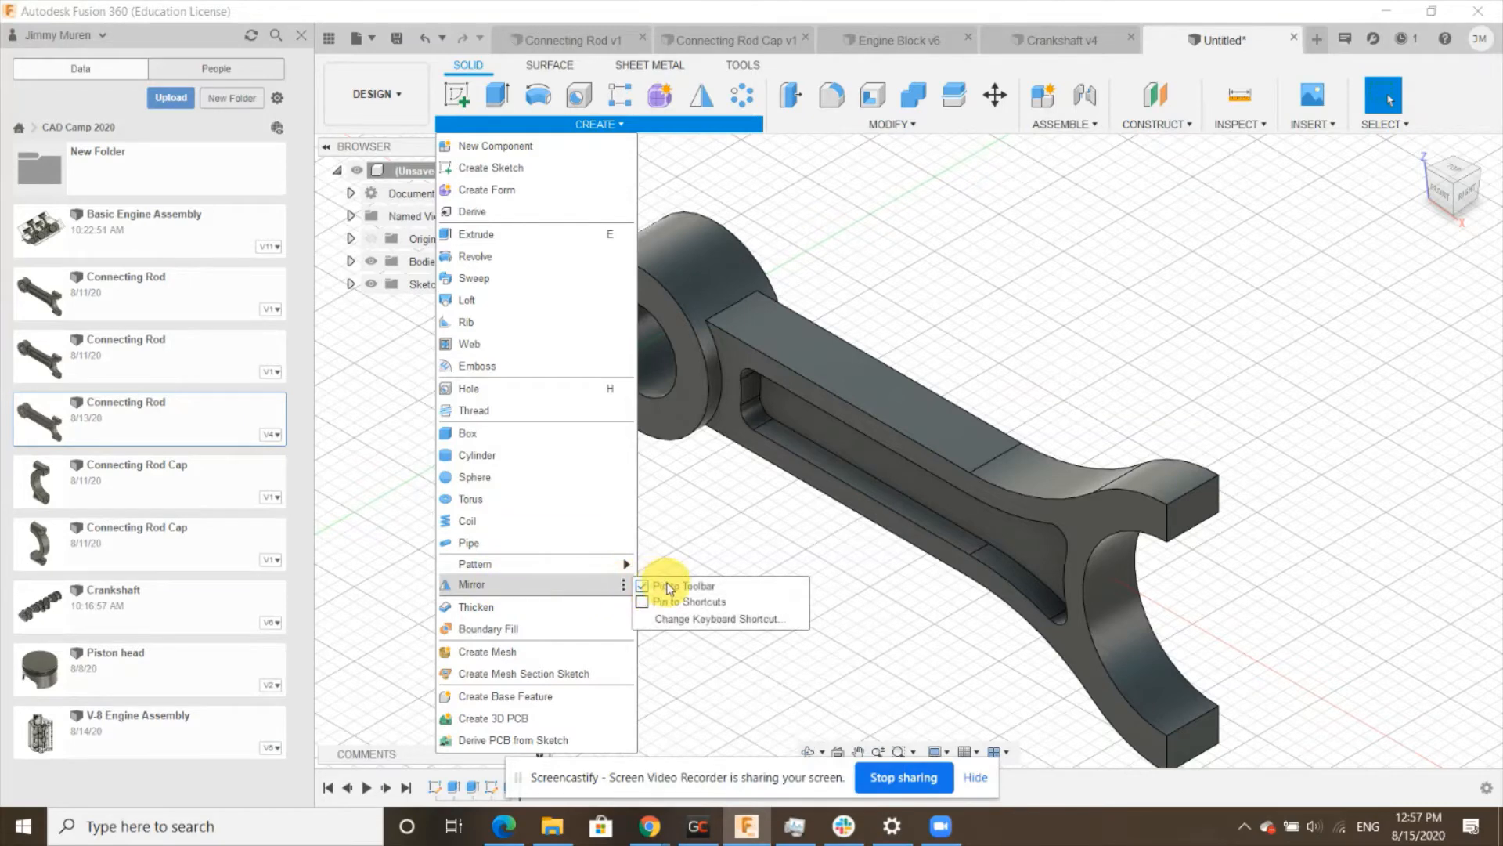
pyautogui.click(872, 198)
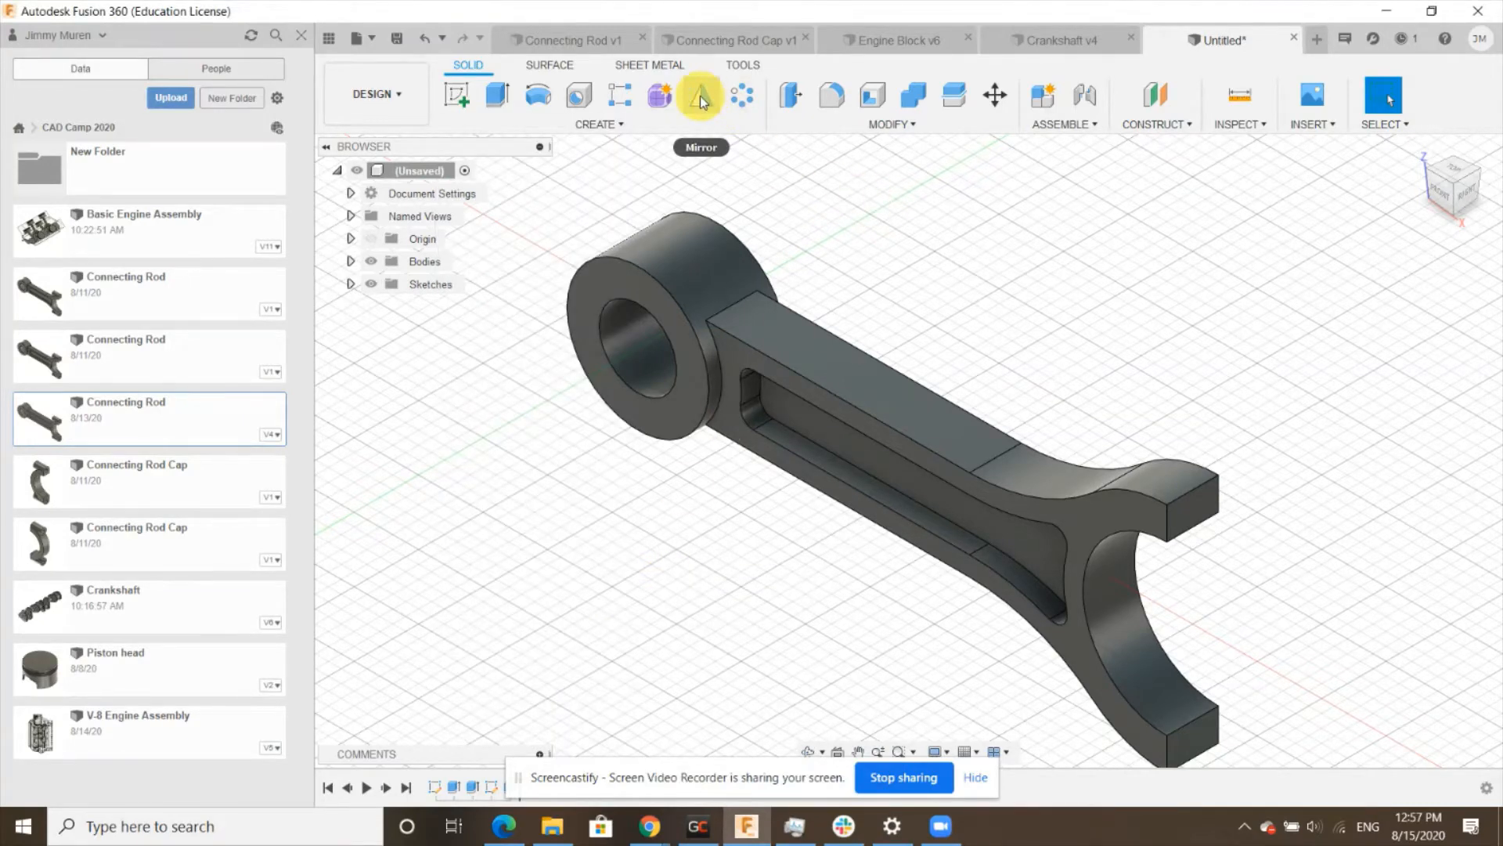
# - Mirror the pocket cut feature about the rod's mid-plane to the other side of the beam
pyautogui.click(700, 96)
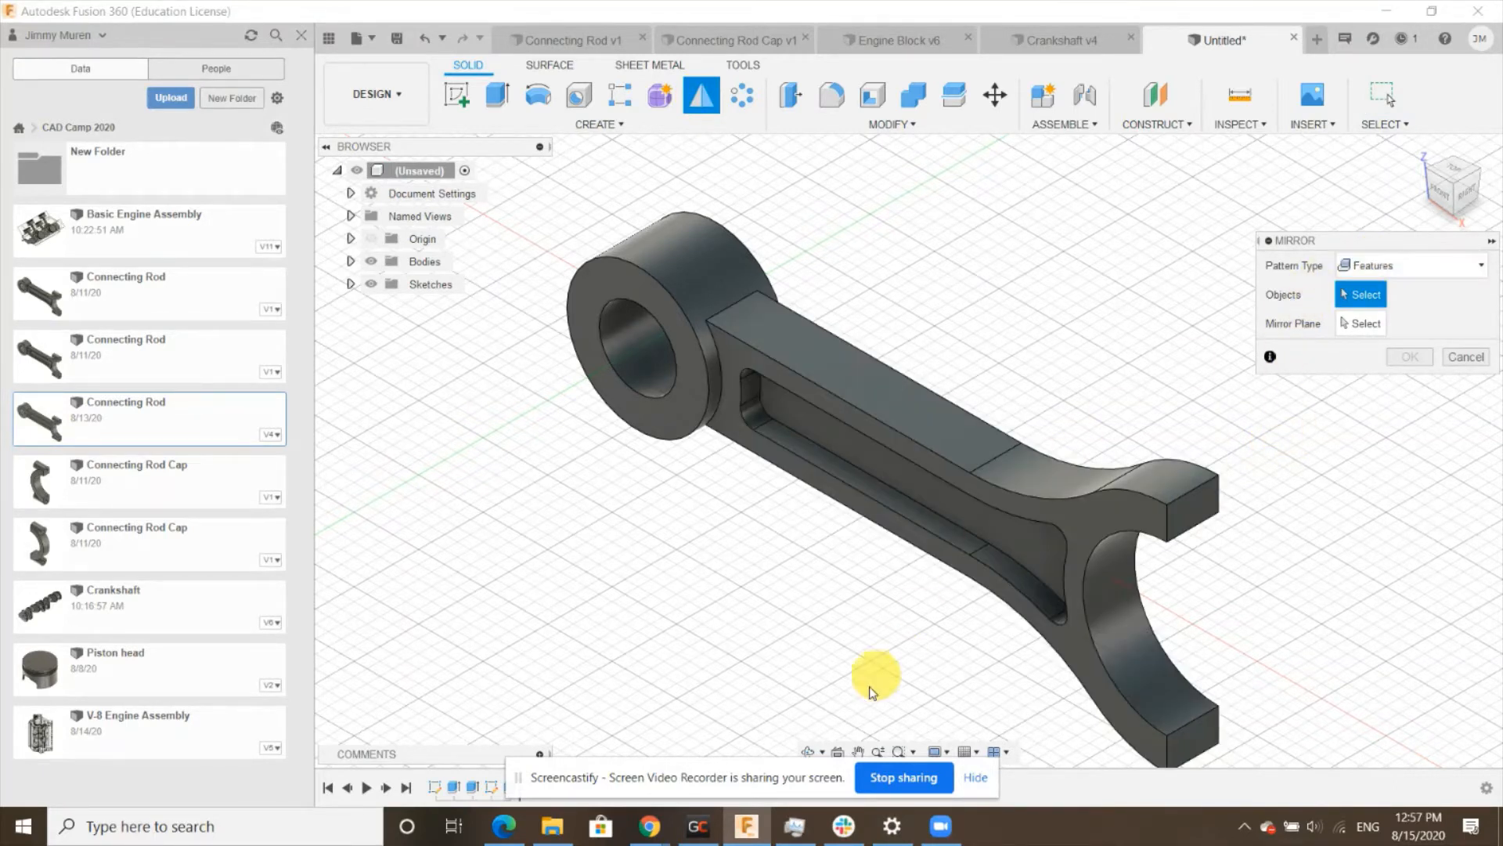
pyautogui.click(975, 778)
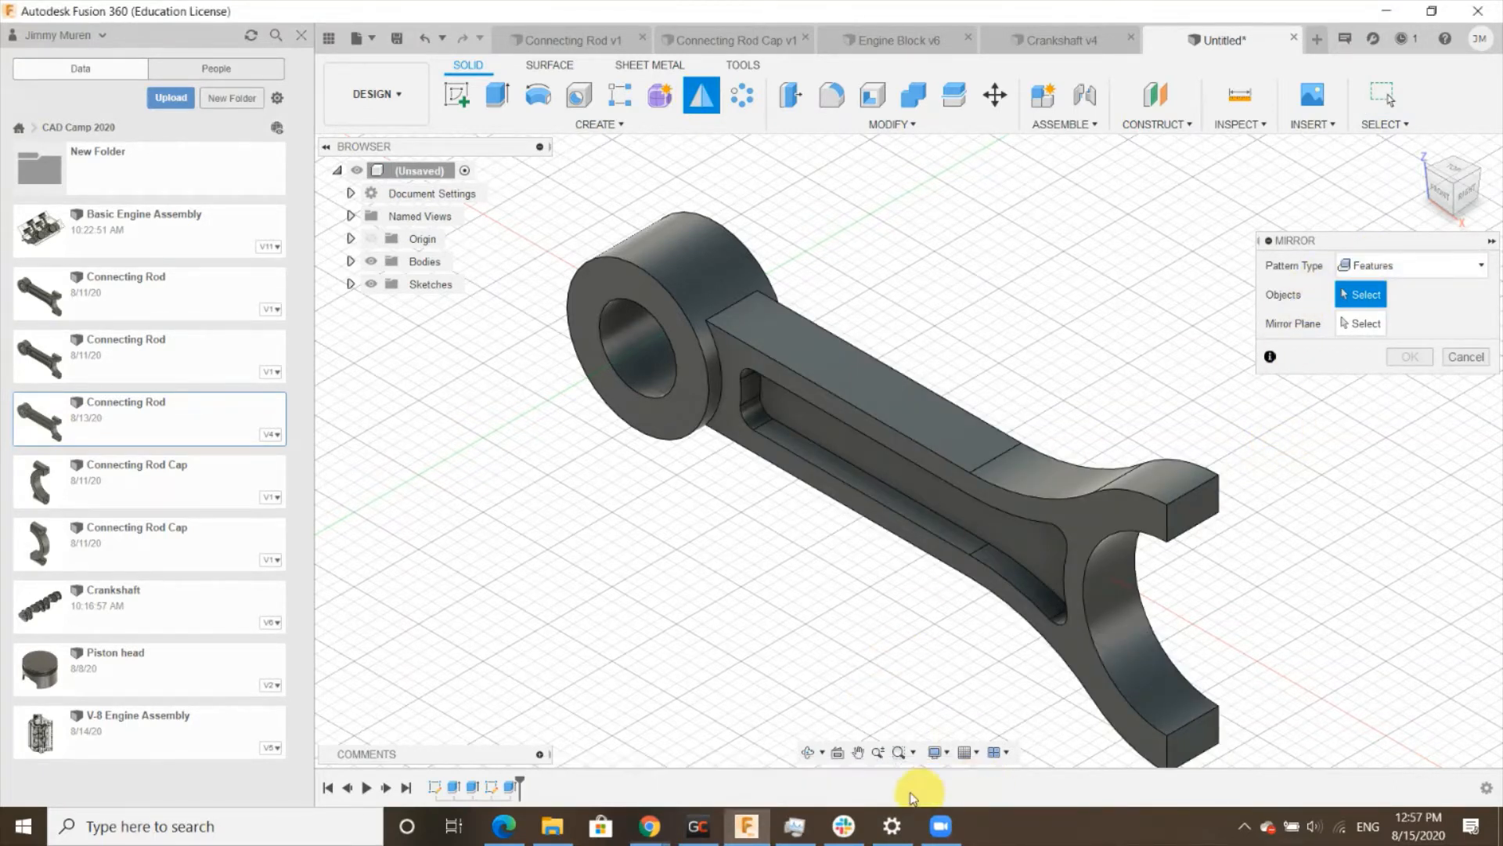
pyautogui.click(509, 789)
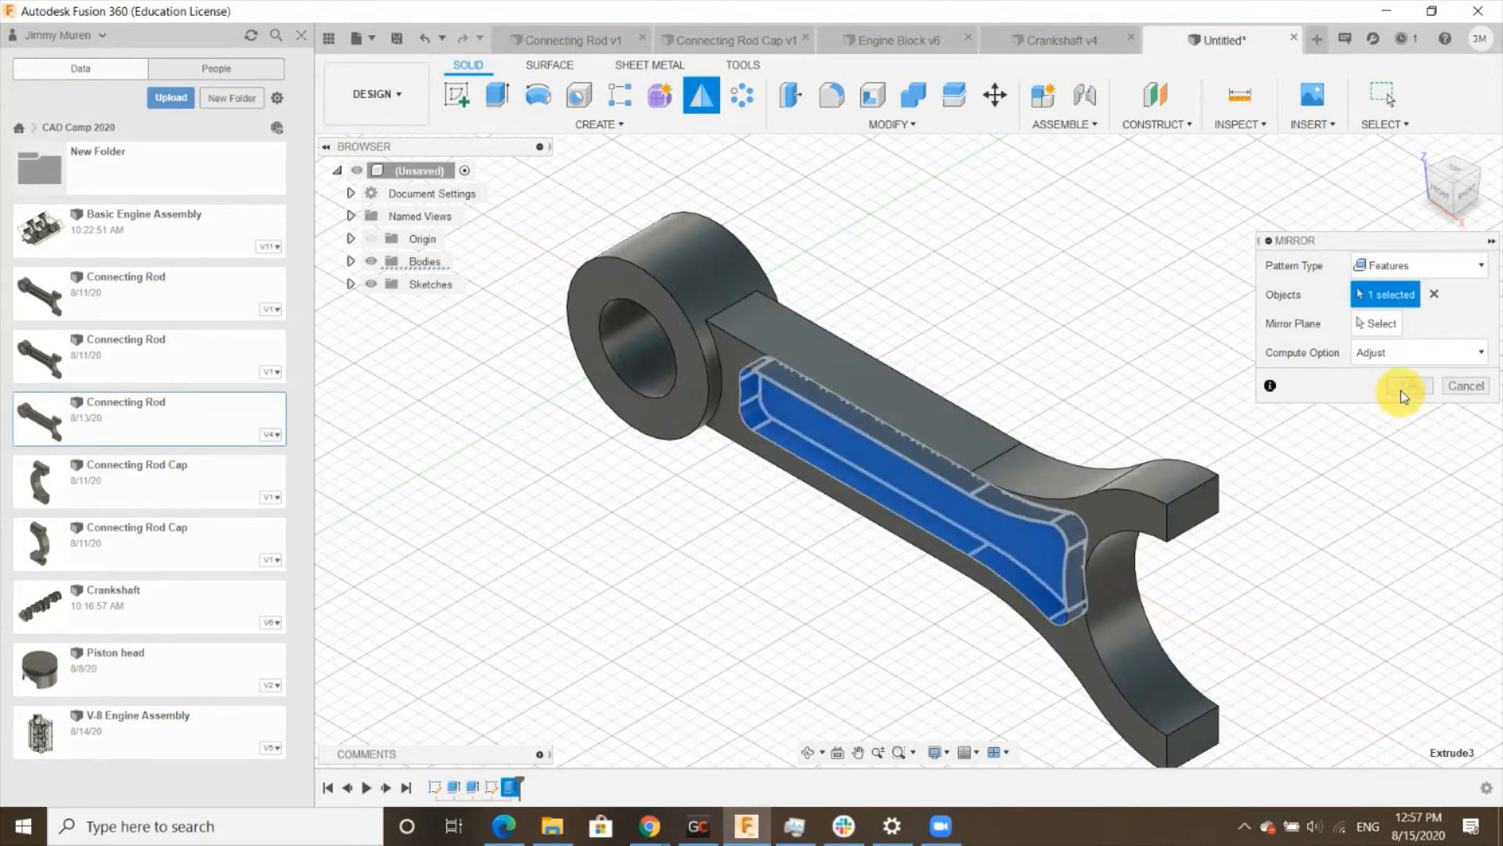
pyautogui.click(1374, 324)
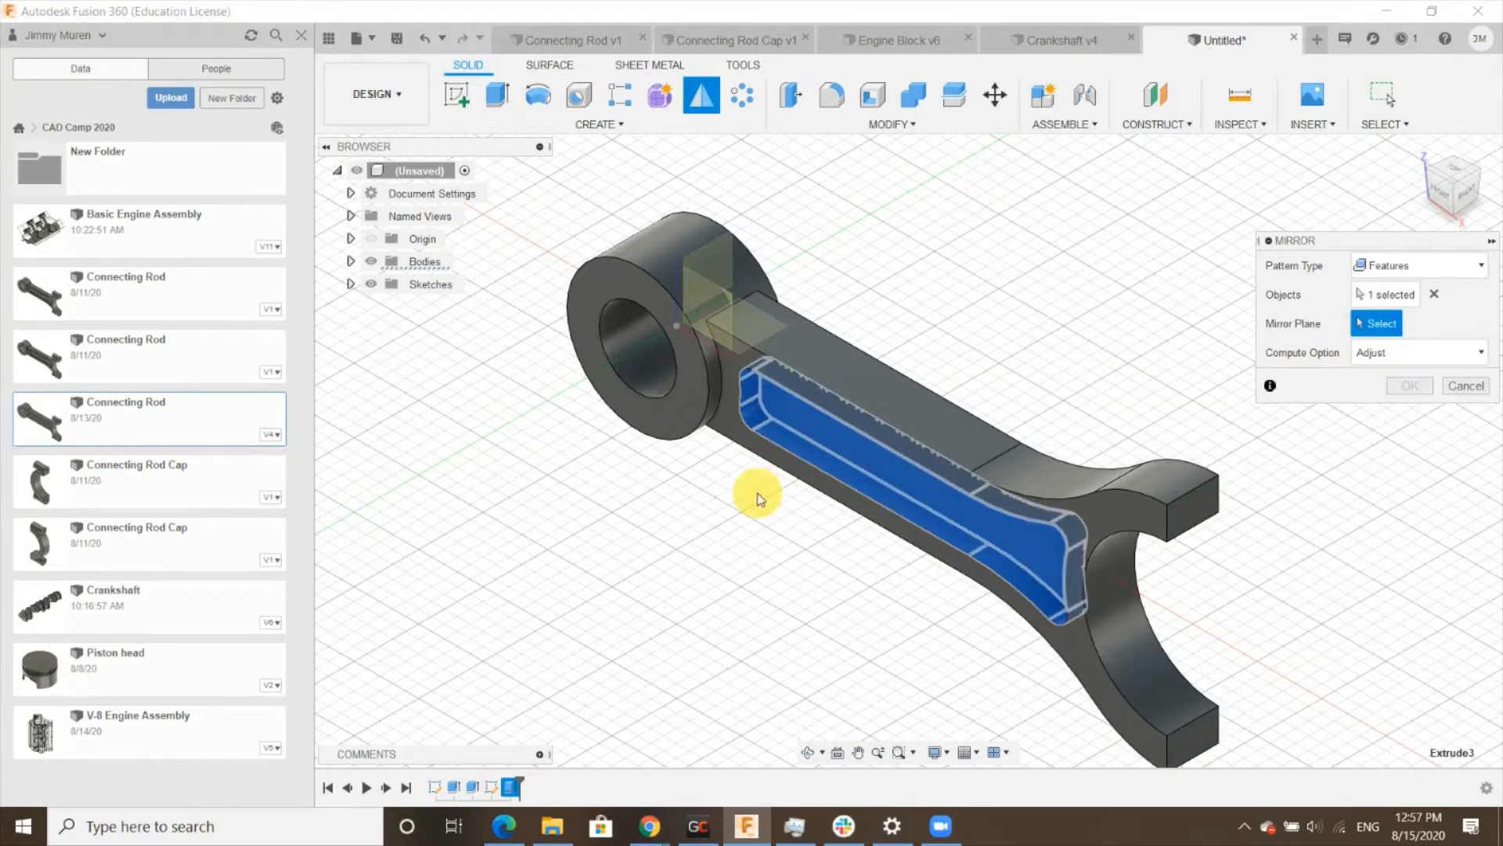
pyautogui.click(721, 301)
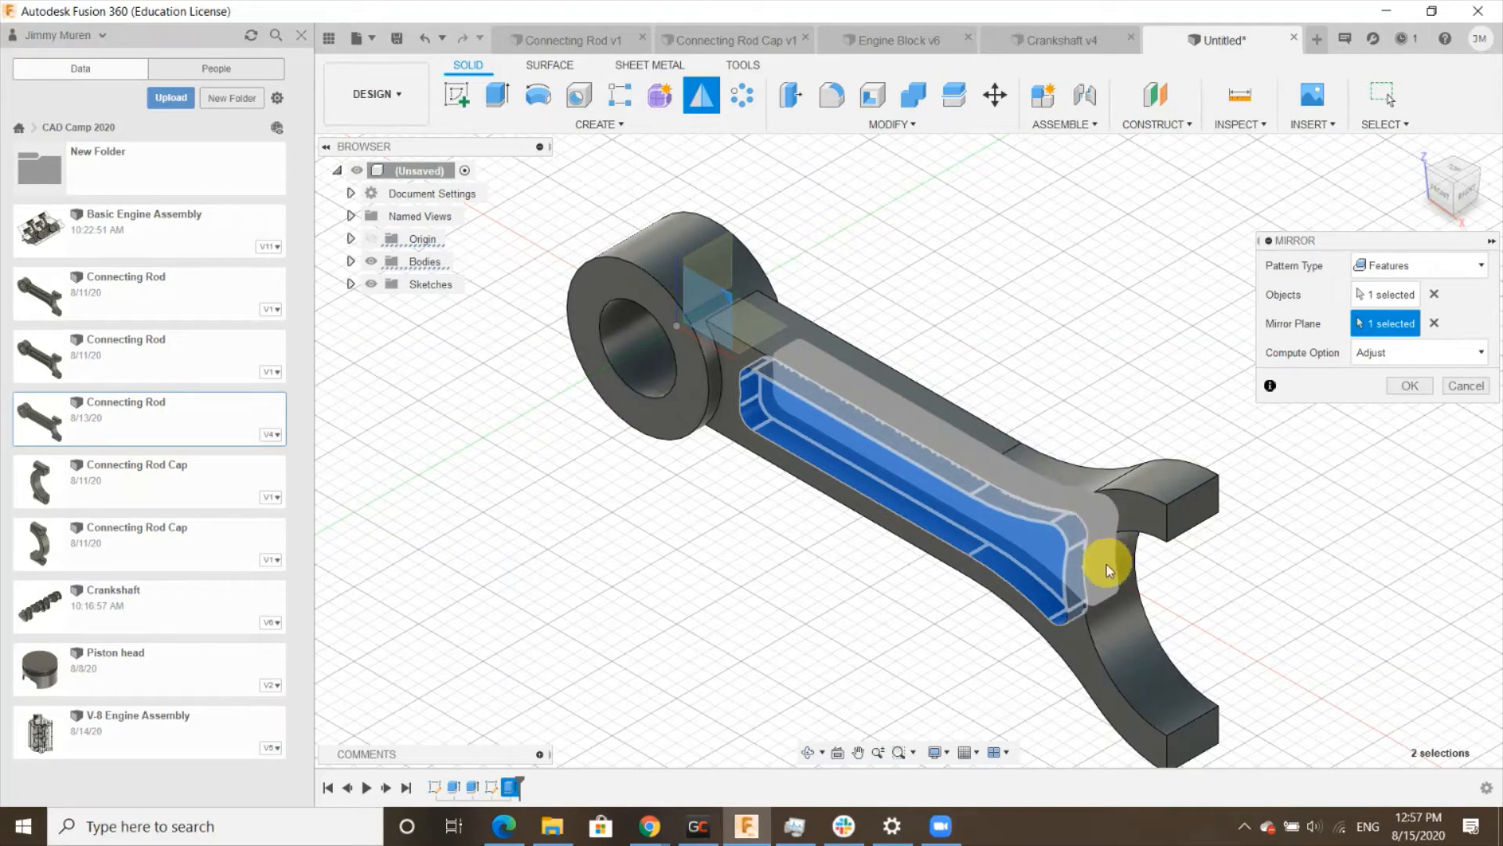
pyautogui.click(1406, 385)
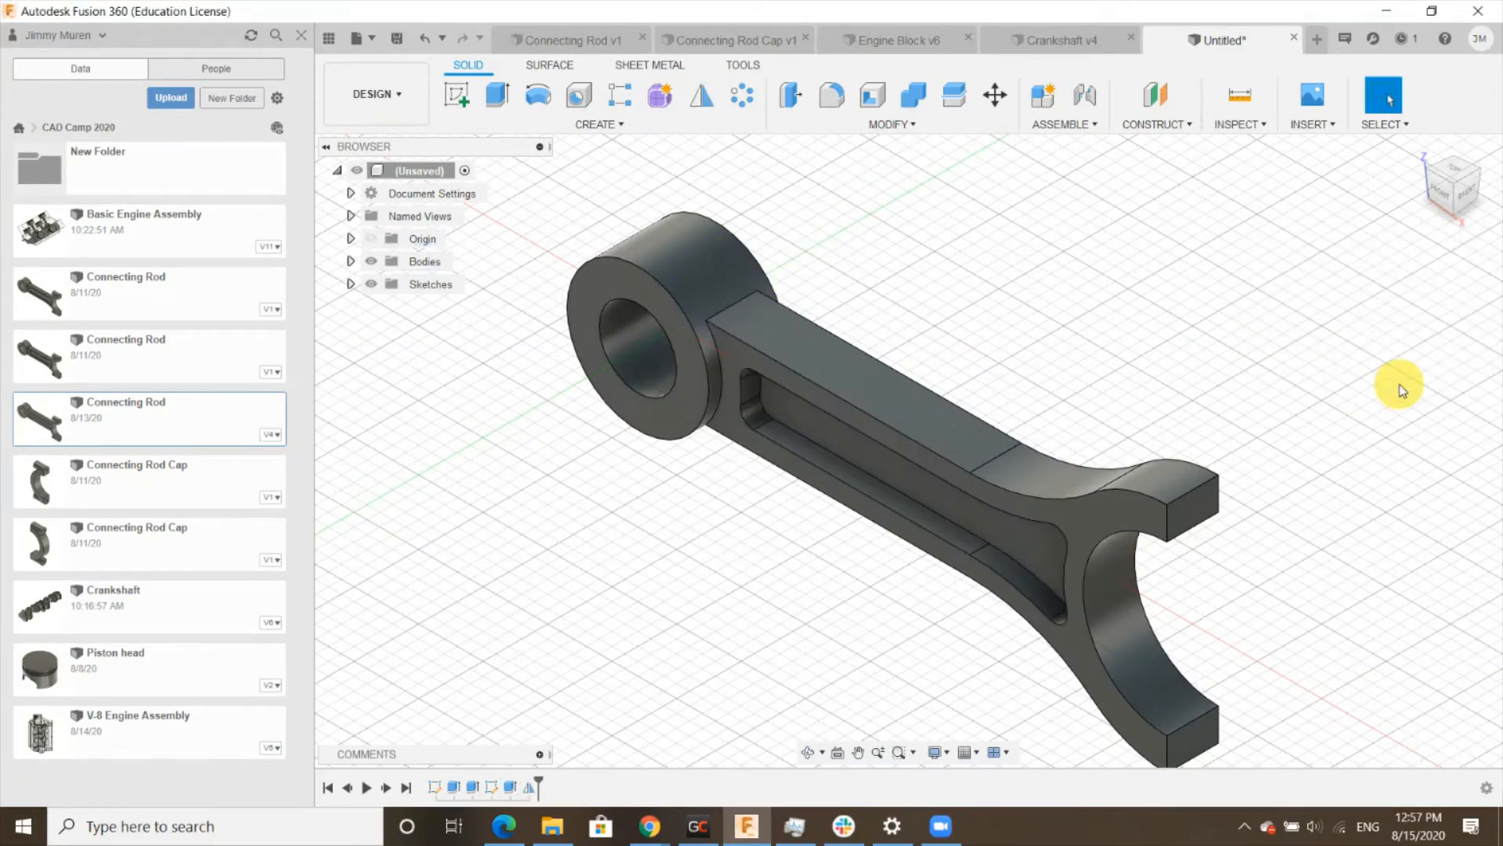
# - Sketch a 20 mm diameter circle on the fork prong's end face, centered on the face's top edge
pyautogui.click(1482, 175)
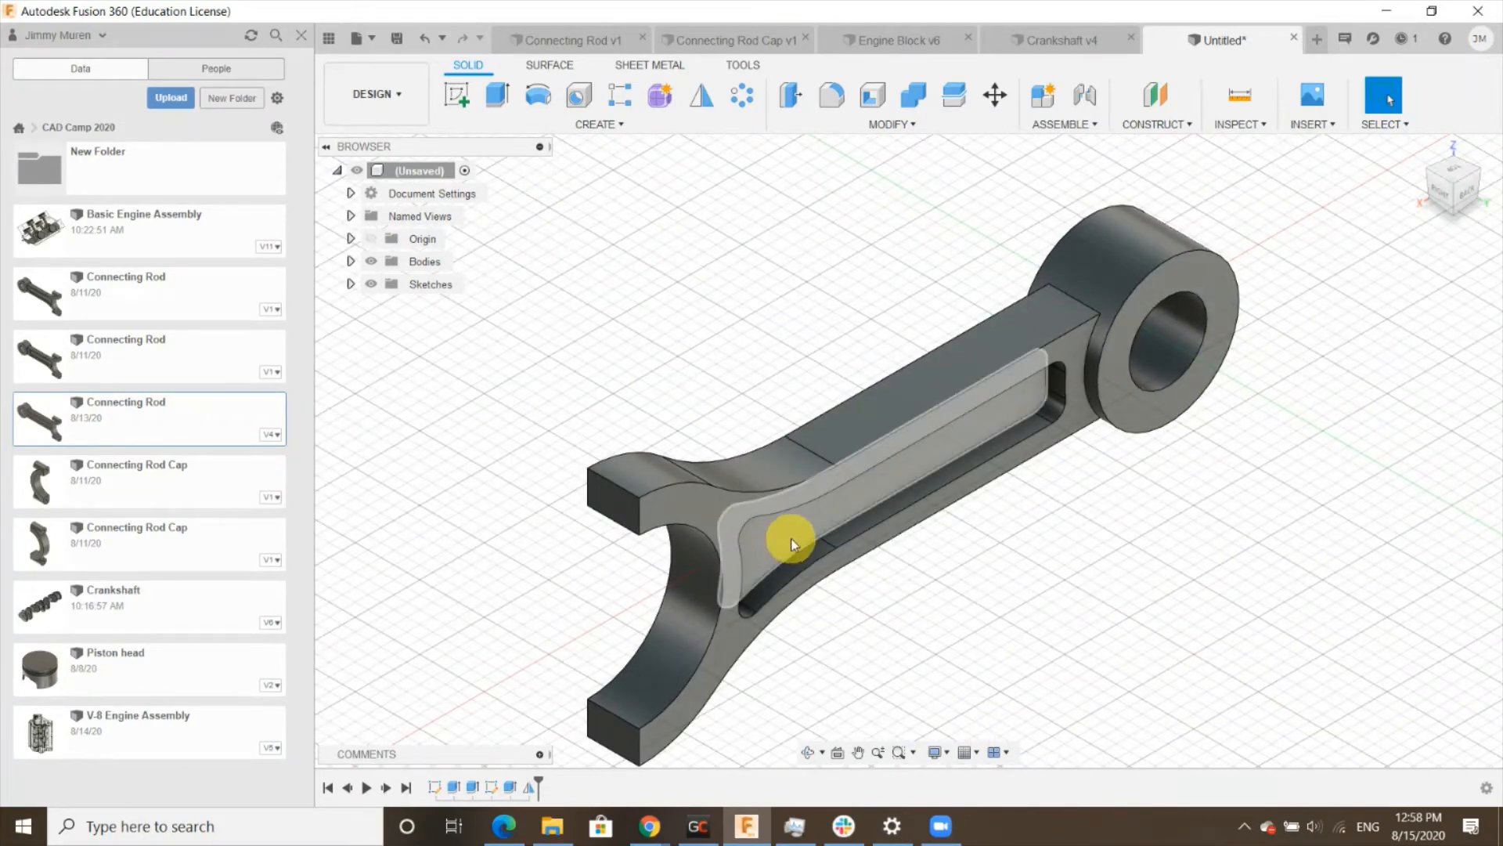
pyautogui.click(1425, 169)
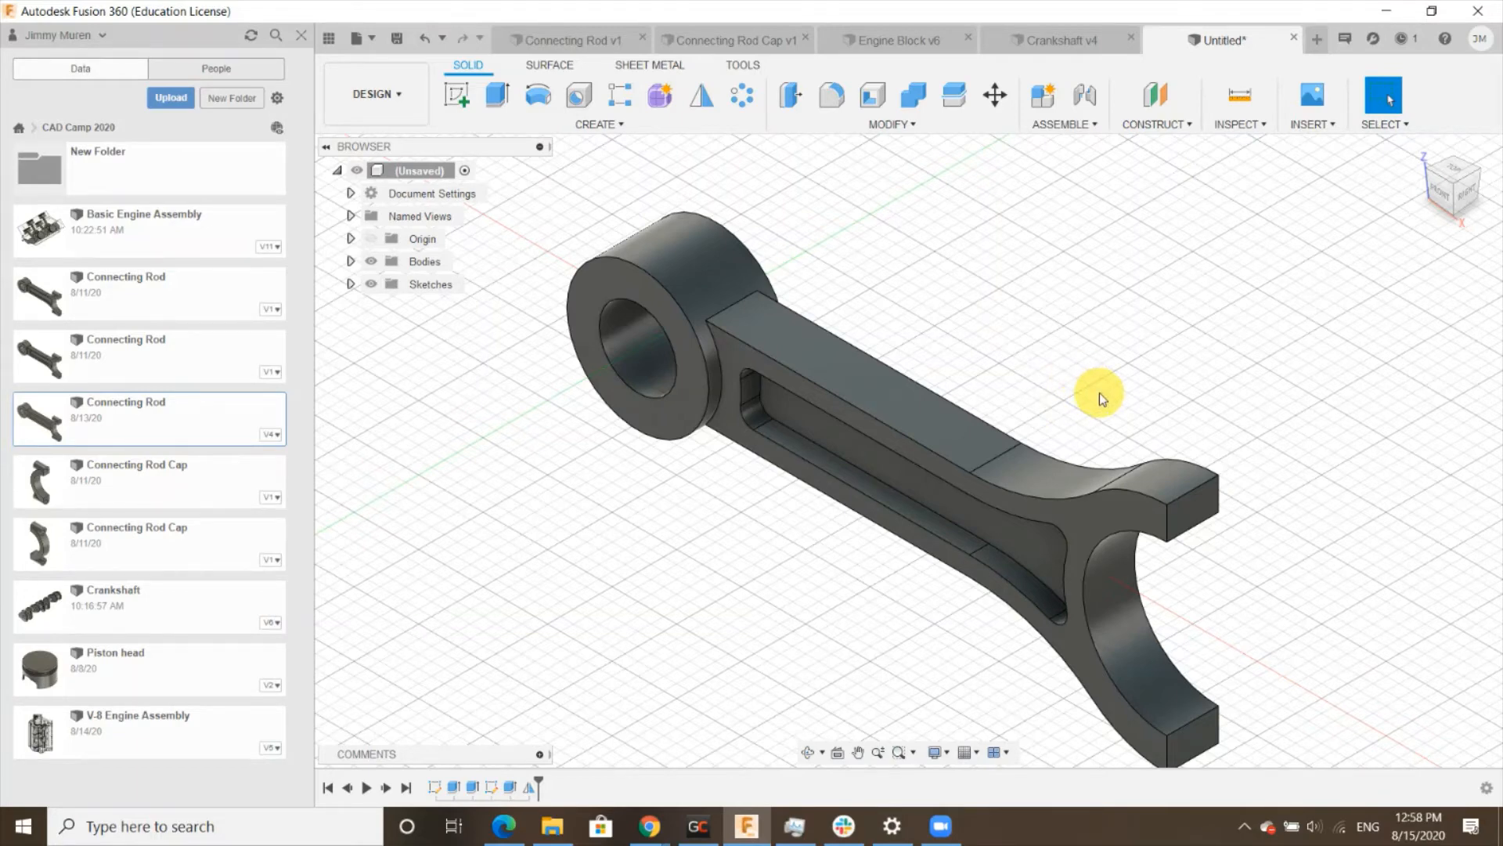
pyautogui.scroll(-2, 1017, 426)
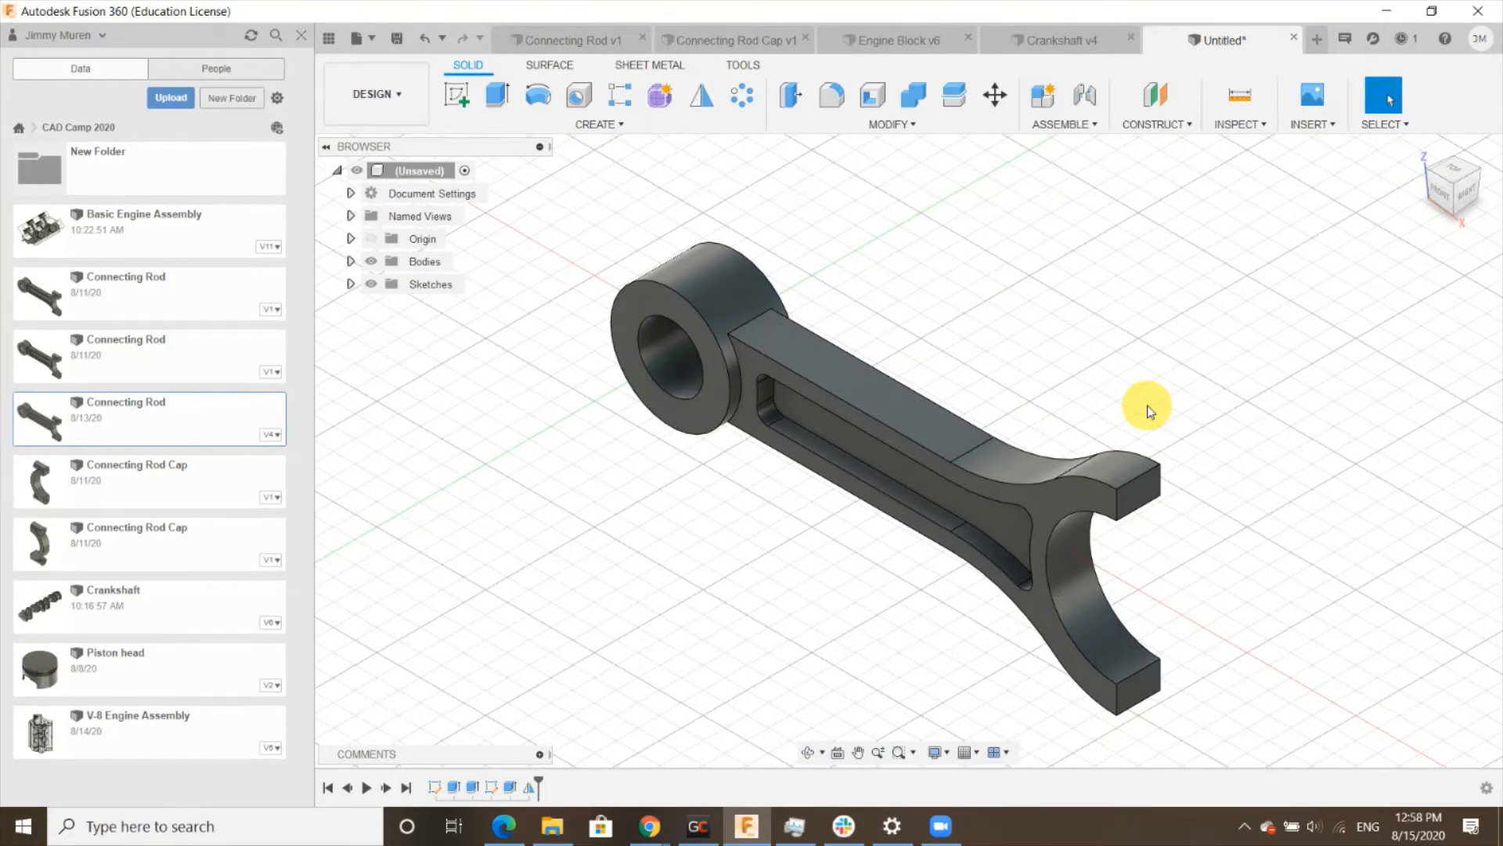
pyautogui.click(460, 98)
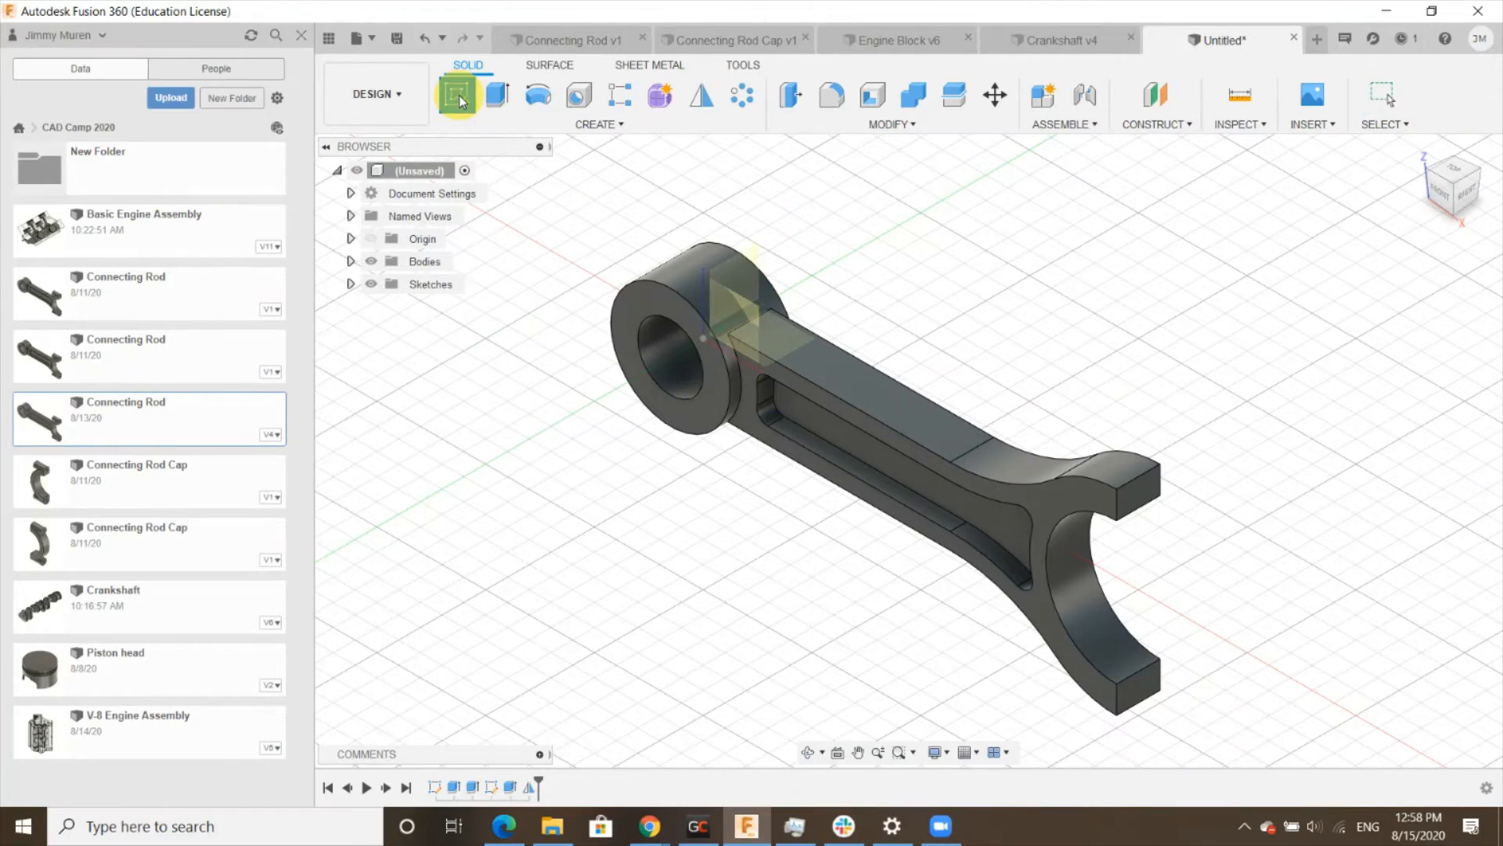
pyautogui.click(1146, 494)
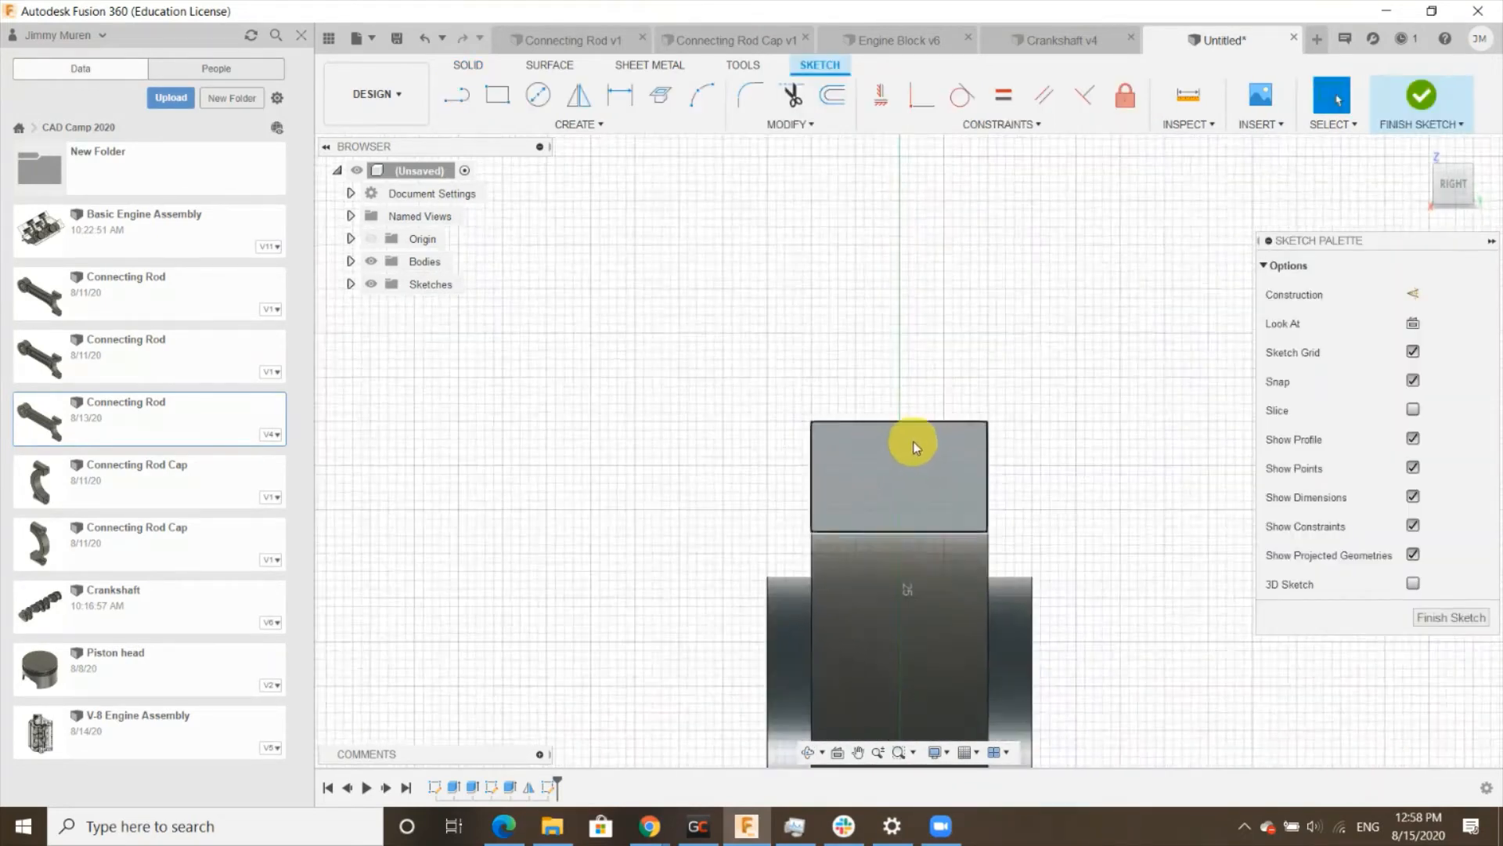
pyautogui.scroll(2, 913, 447)
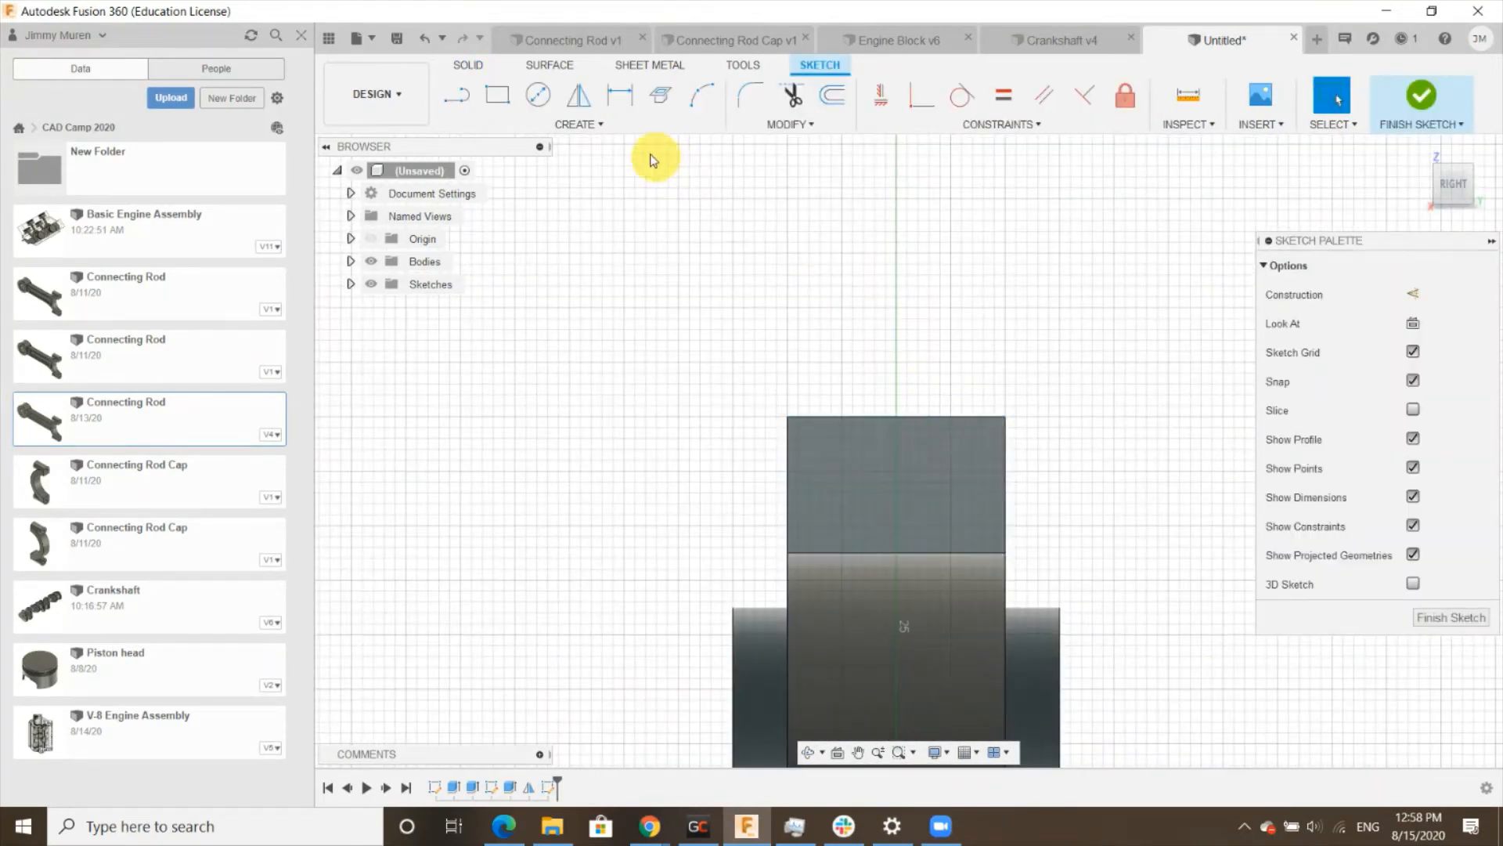
pyautogui.click(538, 95)
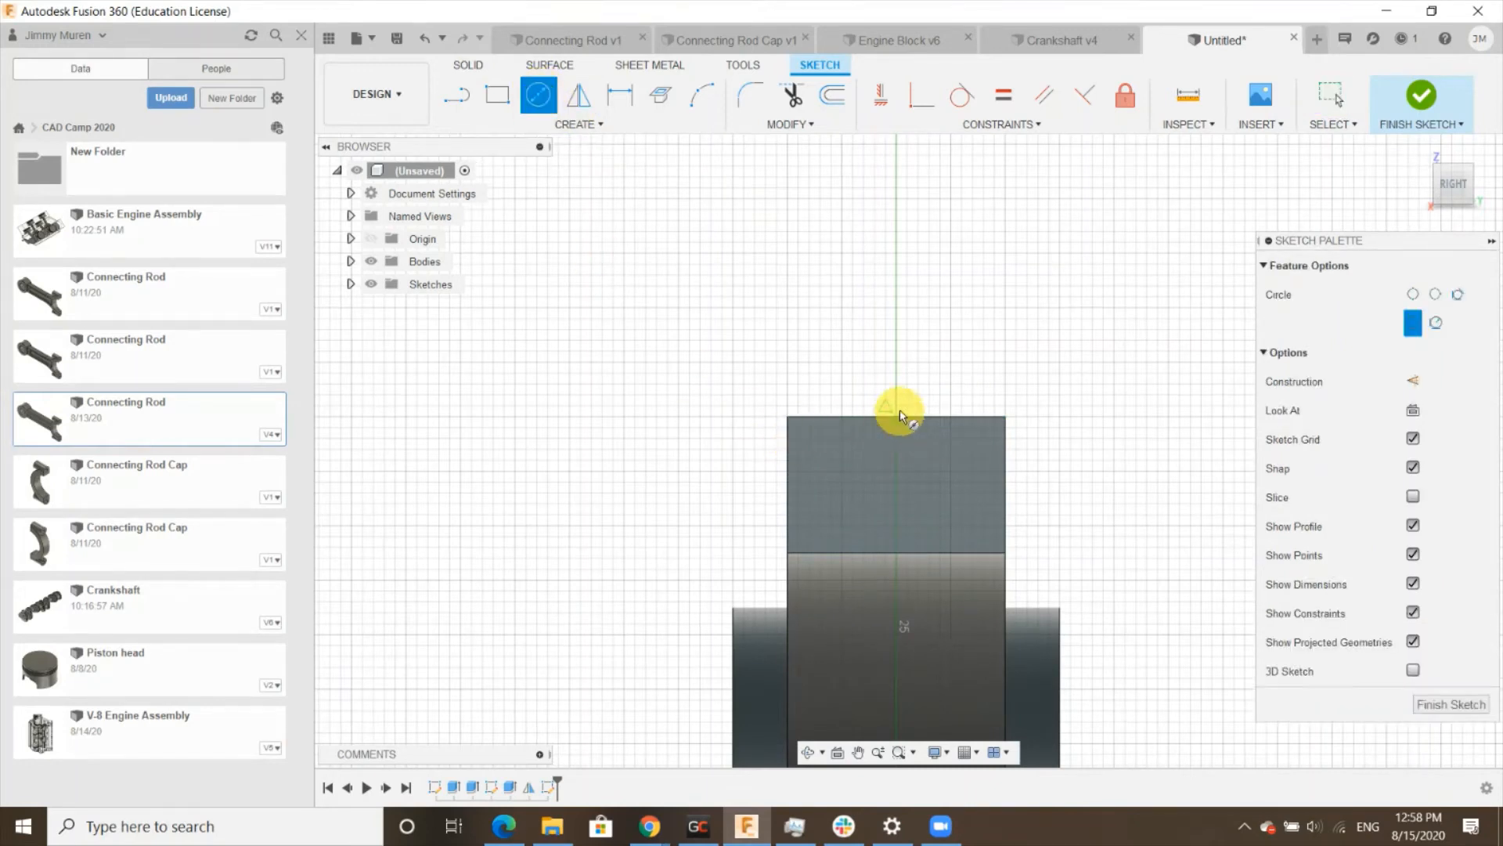
pyautogui.scroll(3, 901, 415)
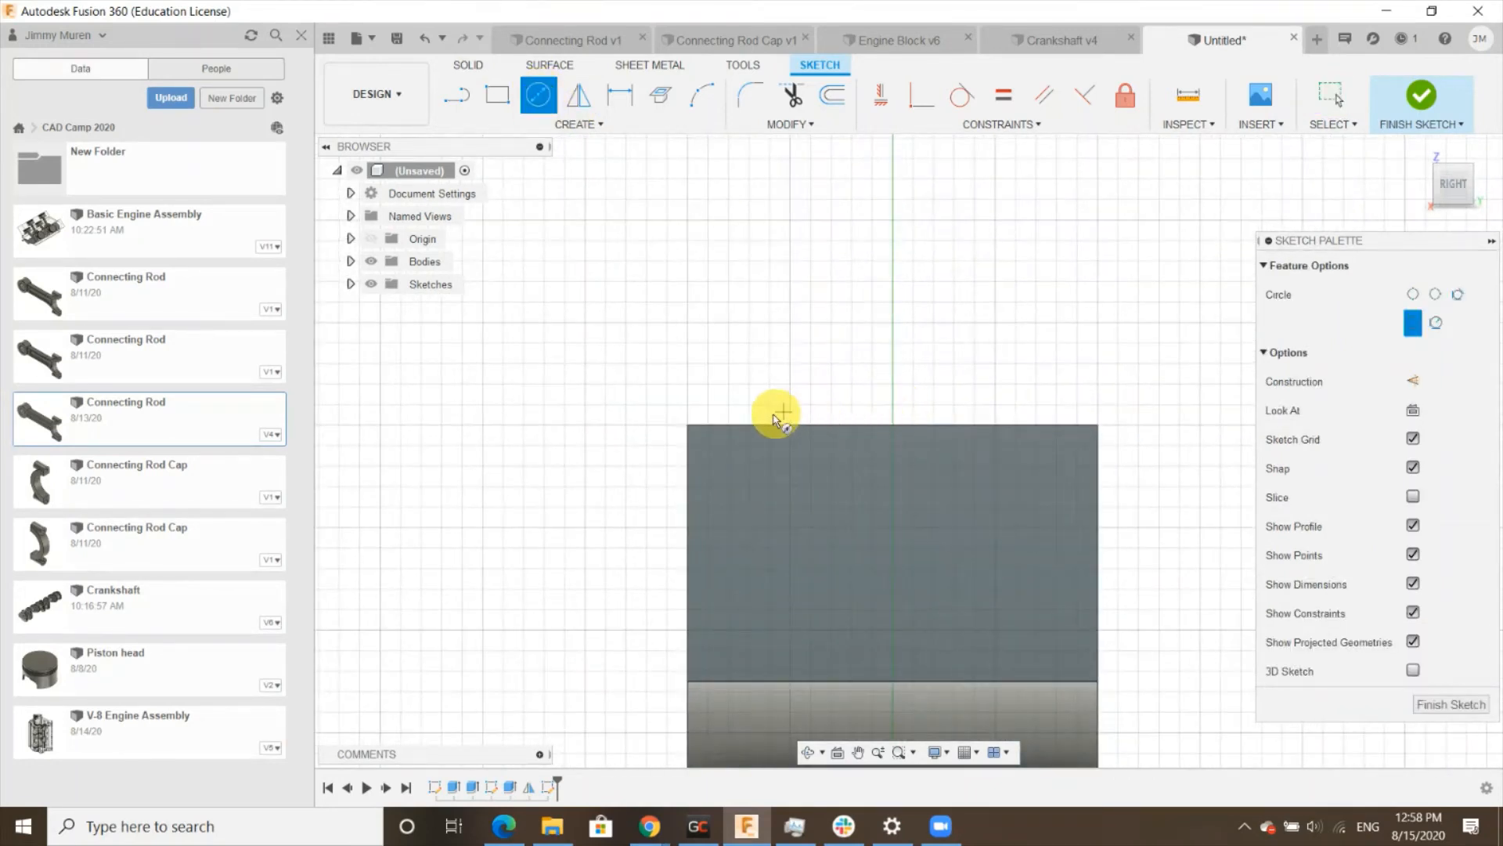
pyautogui.click(892, 427)
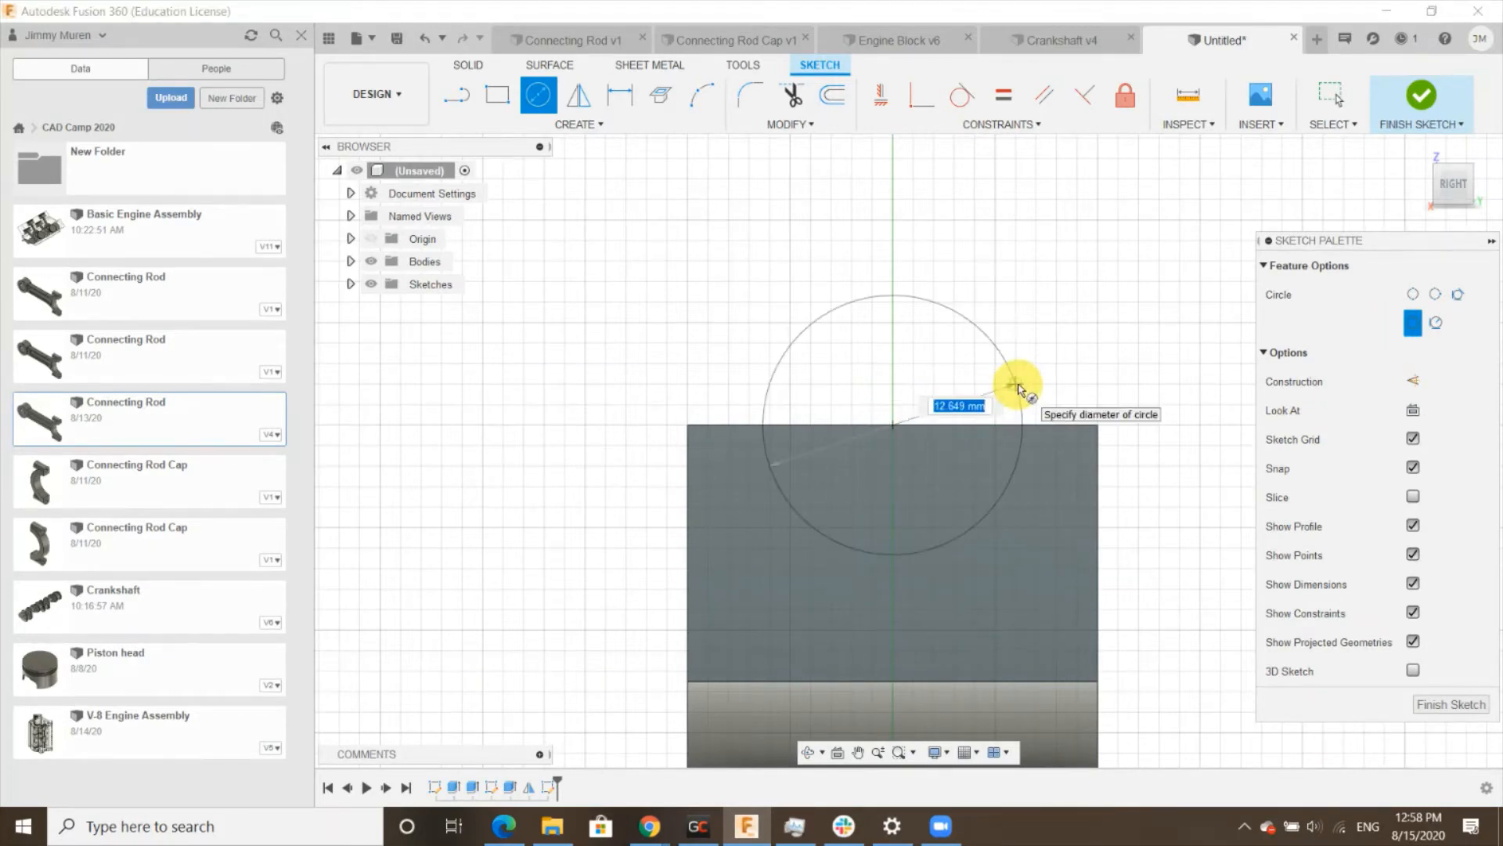
pyautogui.write('20')
pyautogui.press('Return')
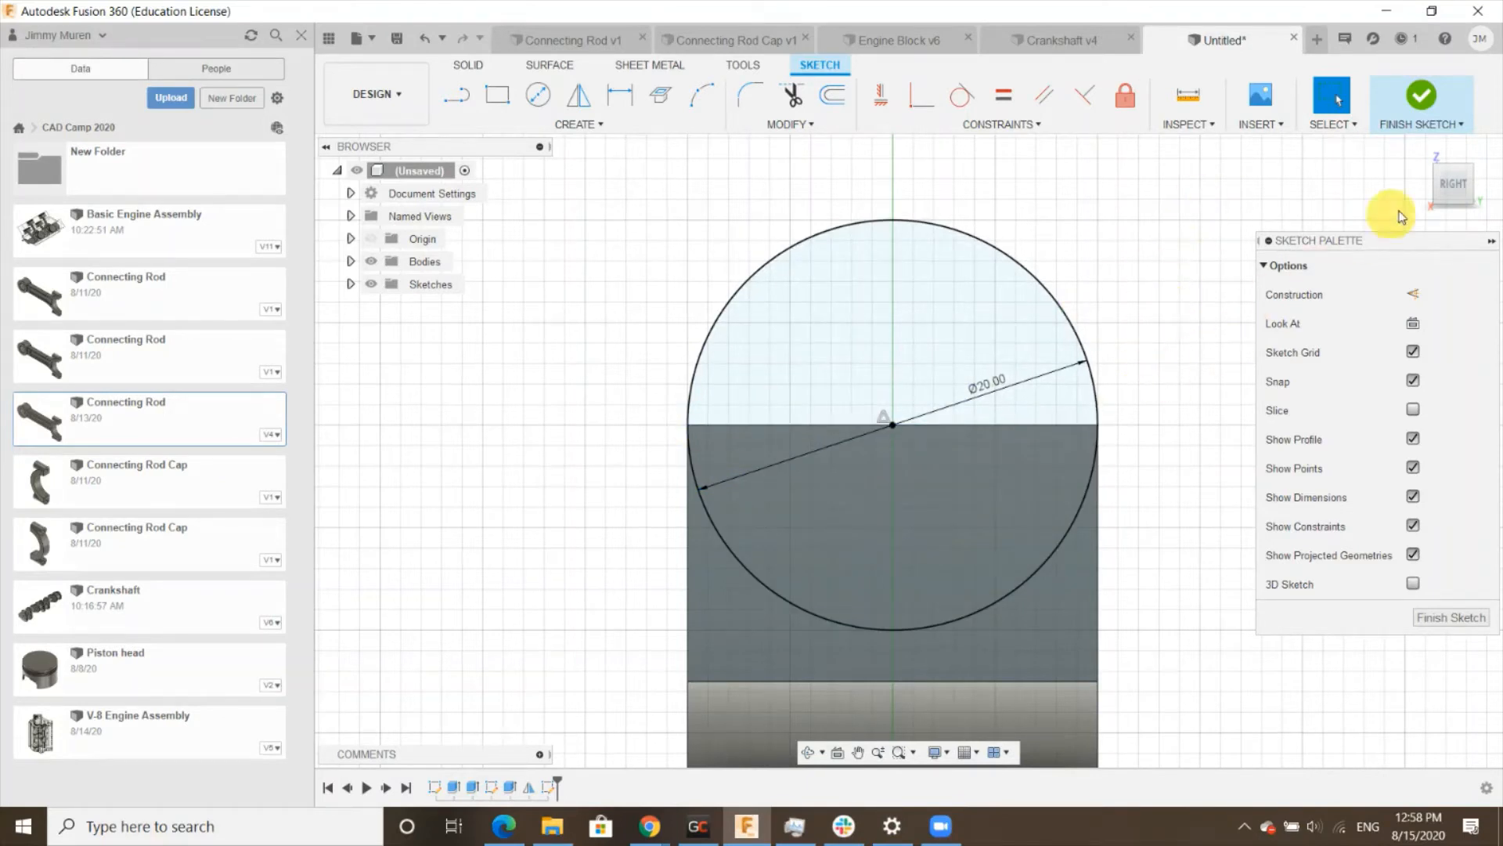
pyautogui.click(1457, 616)
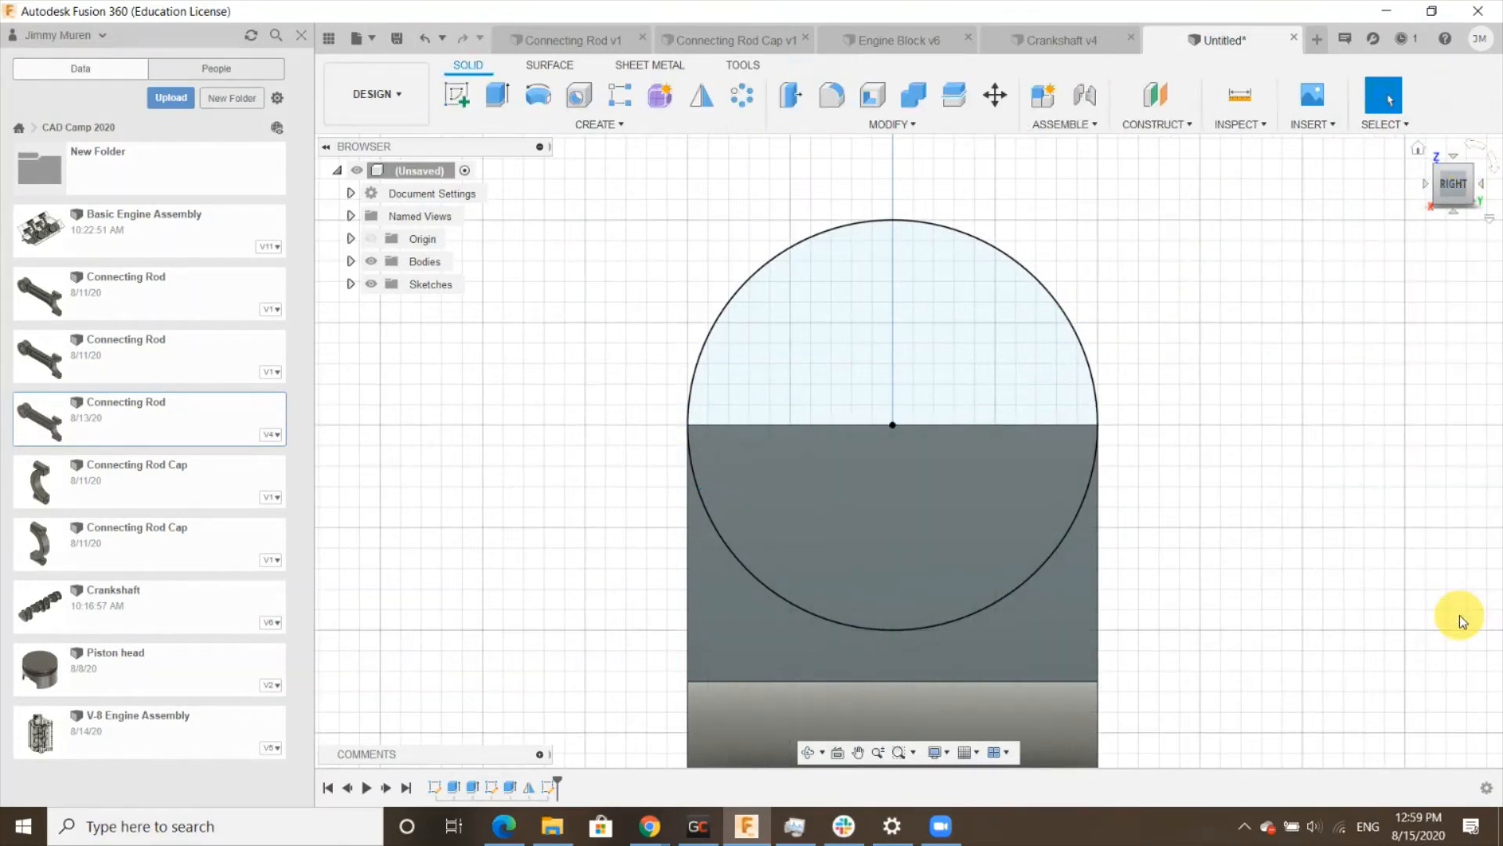
# - Extrude both halves of the circle -35 mm as a Join onto the fork prong
pyautogui.click(1419, 148)
pyautogui.scroll(5, 1226, 540)
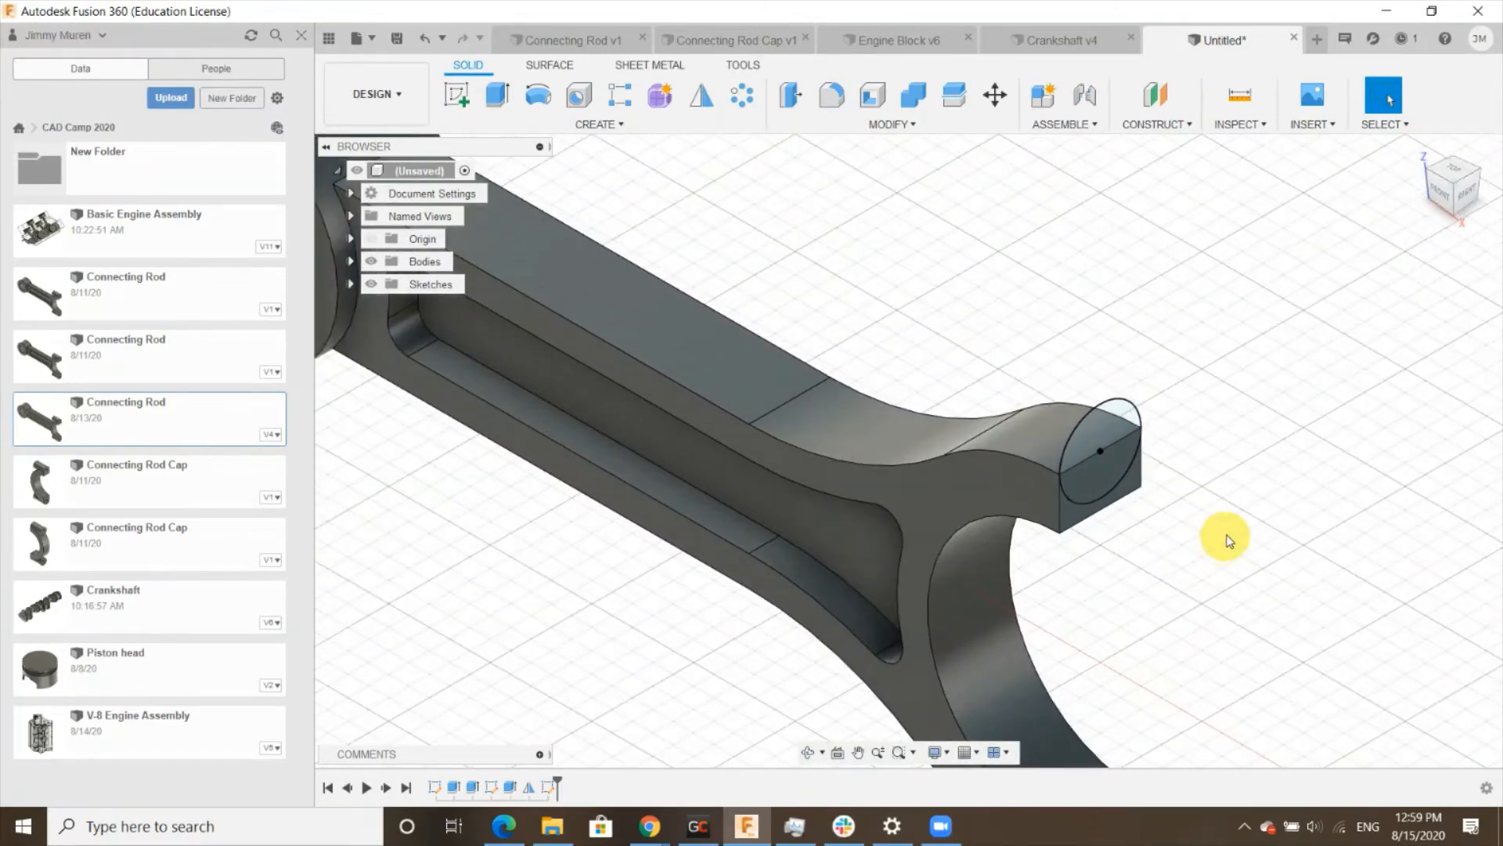
pyautogui.click(497, 99)
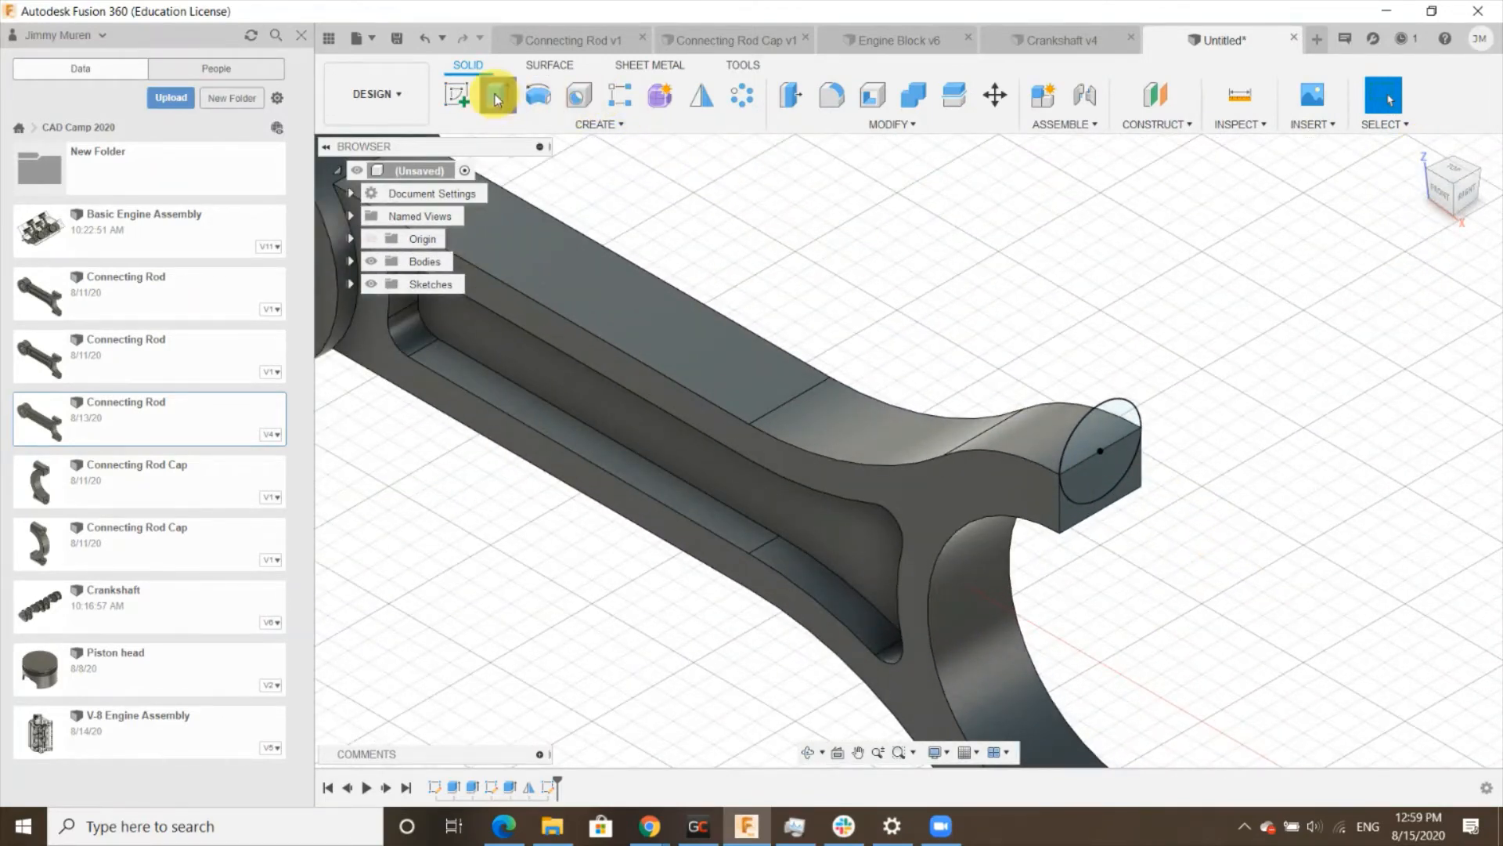
pyautogui.click(1119, 425)
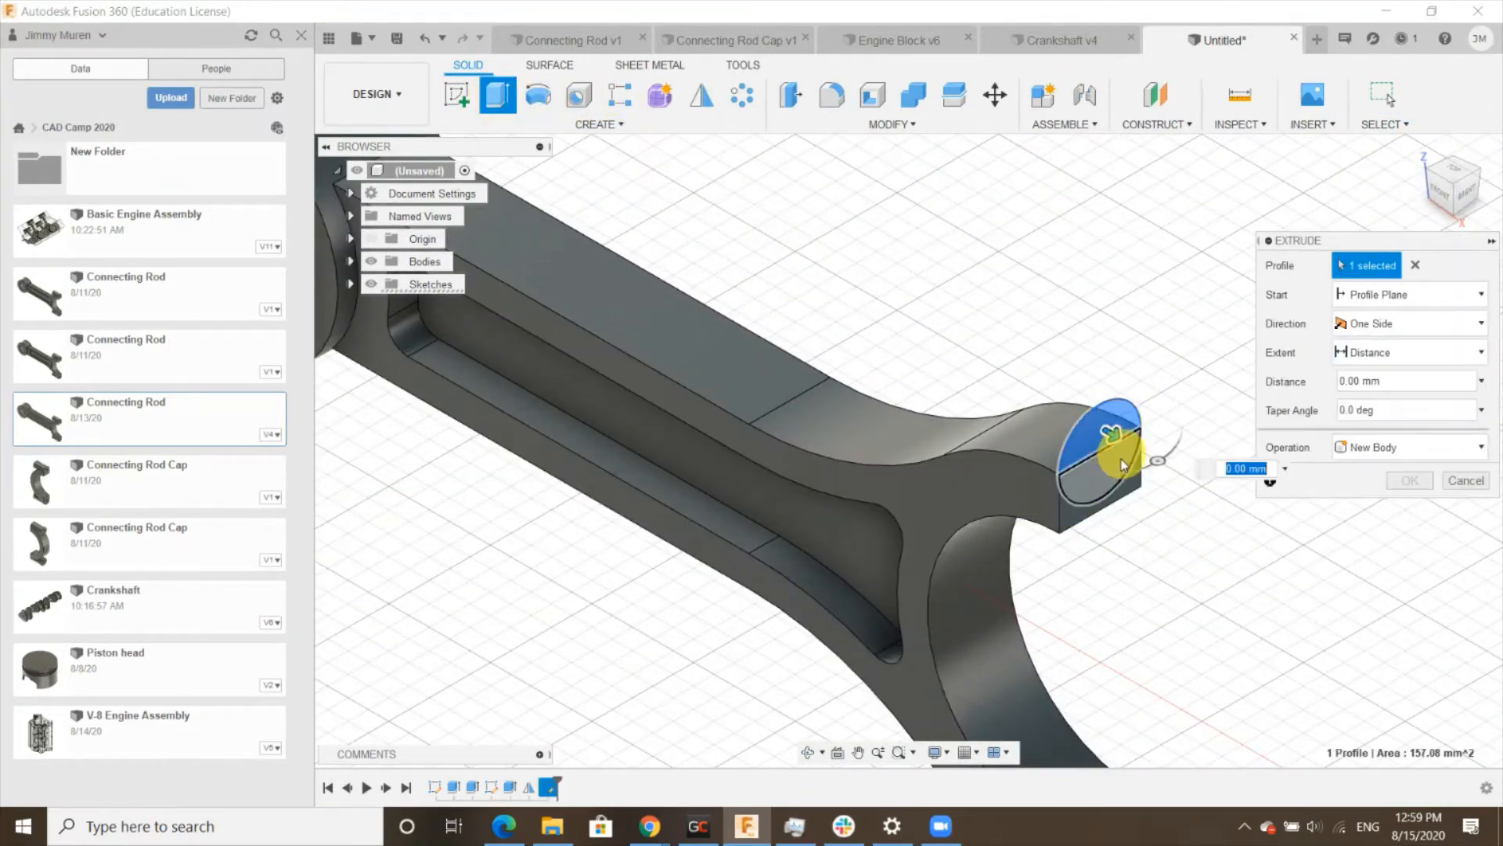
pyautogui.click(1125, 466)
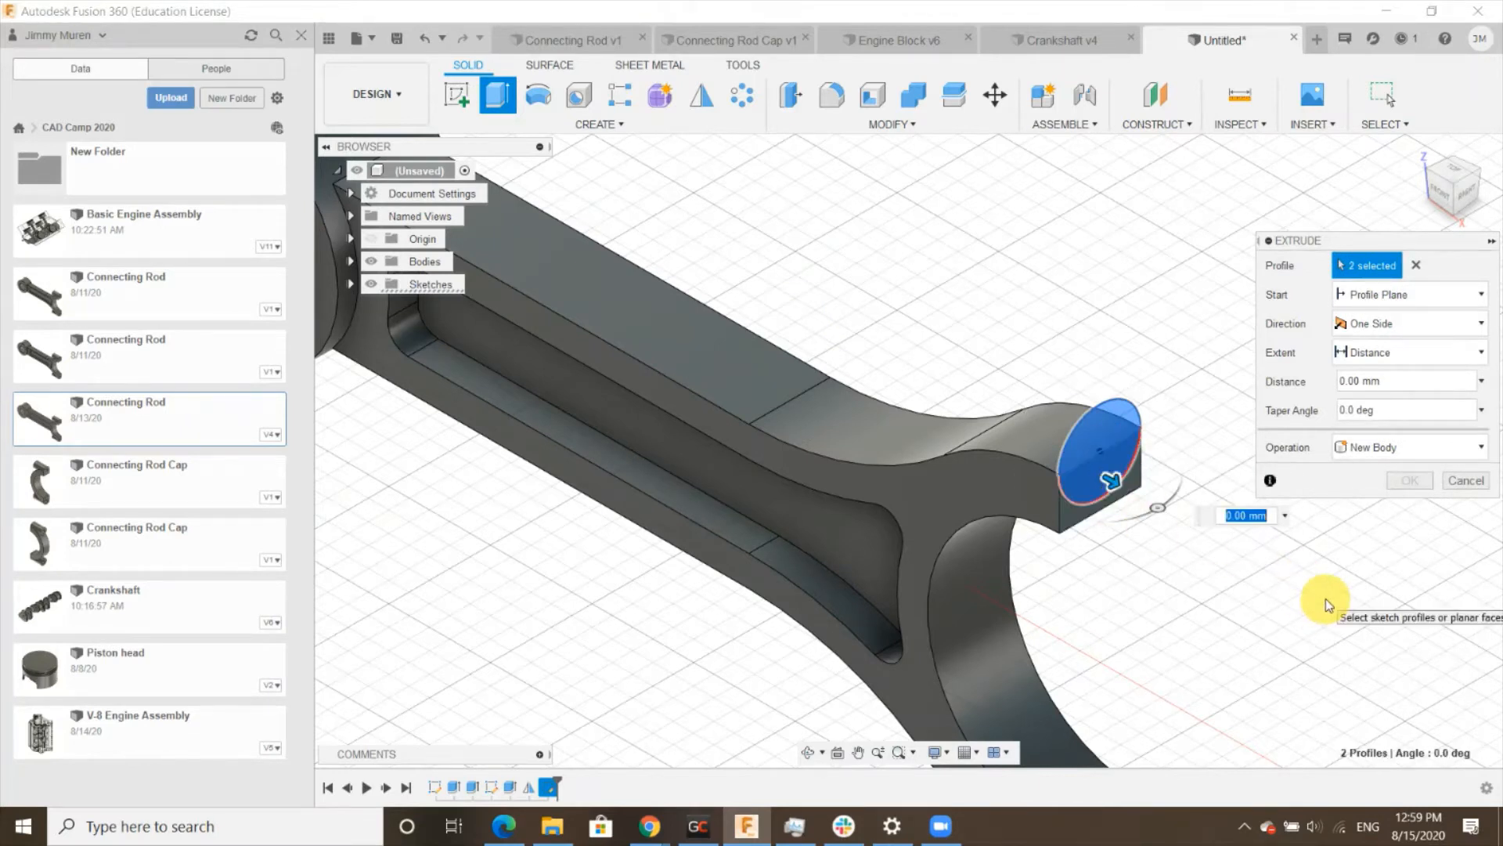
pyautogui.write('-35')
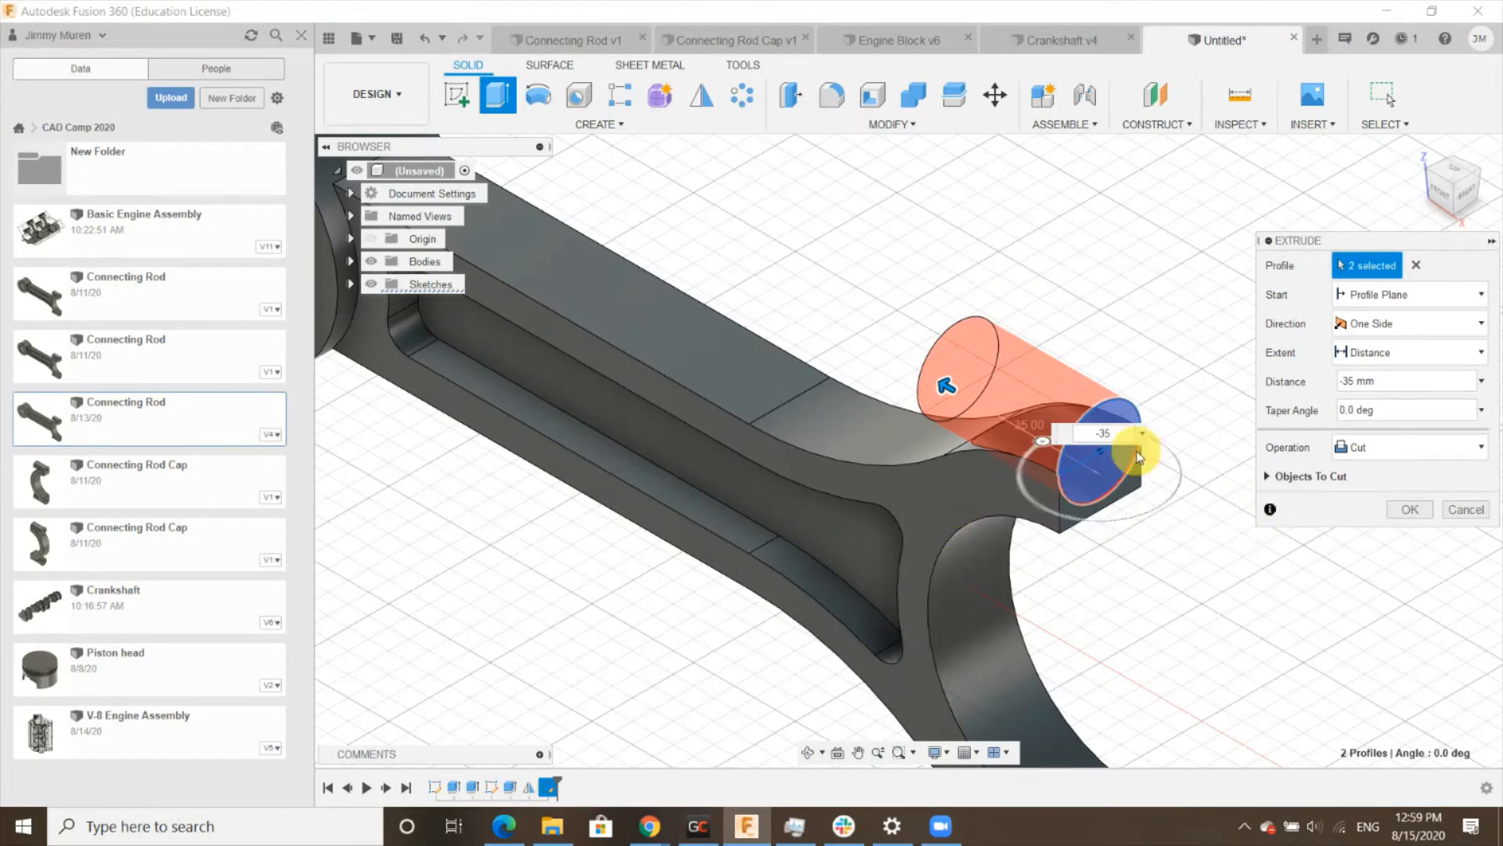
pyautogui.click(1423, 462)
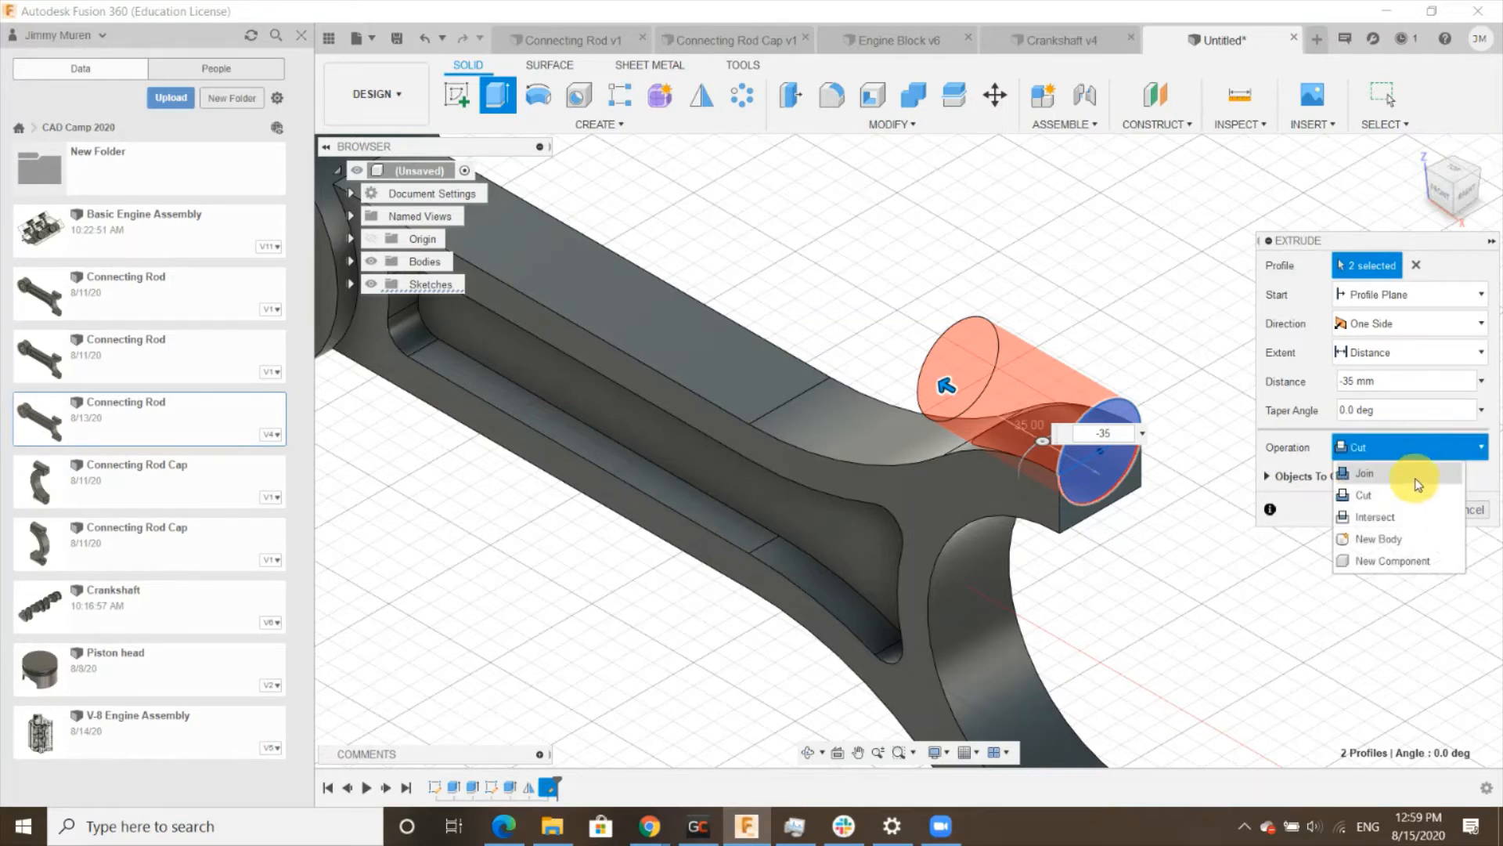
pyautogui.click(1363, 473)
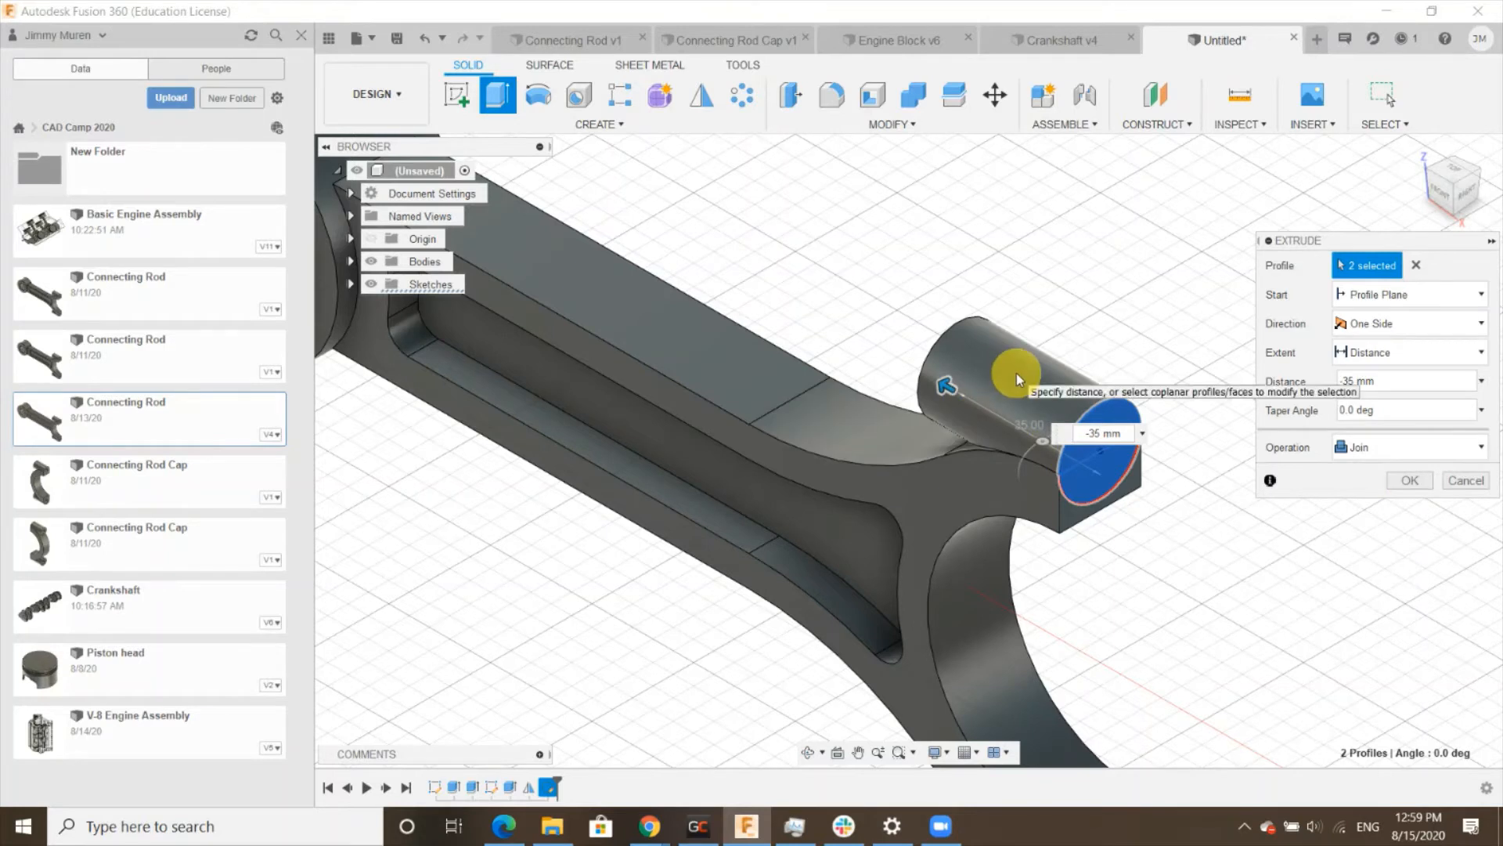
pyautogui.click(1413, 480)
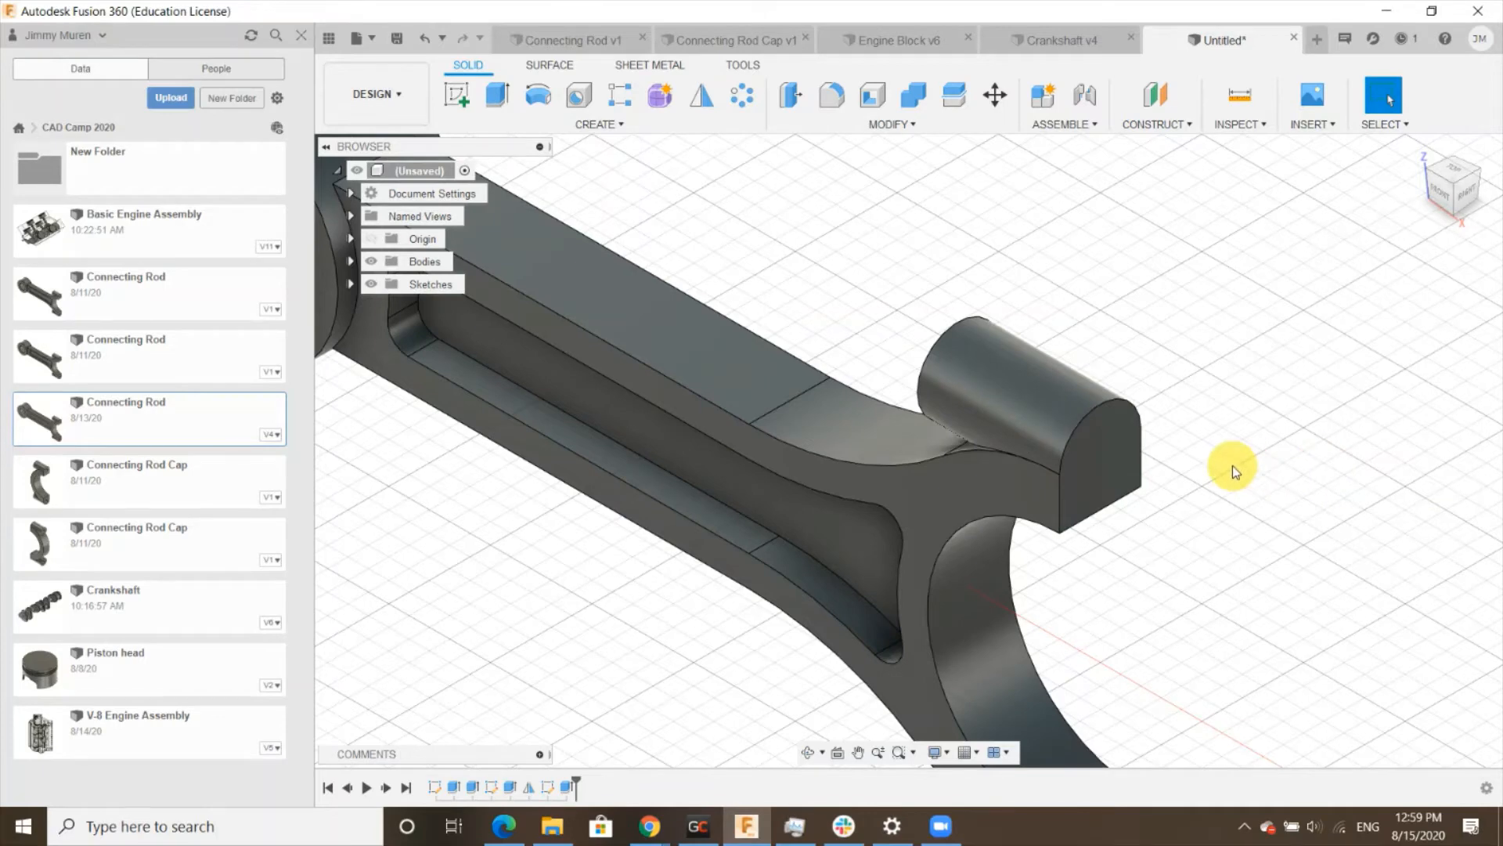
# - Sketch a 10 mm diameter circle centered on the new rounded end face of the prong
pyautogui.scroll(-5, 879, 524)
pyautogui.scroll(5, 1020, 486)
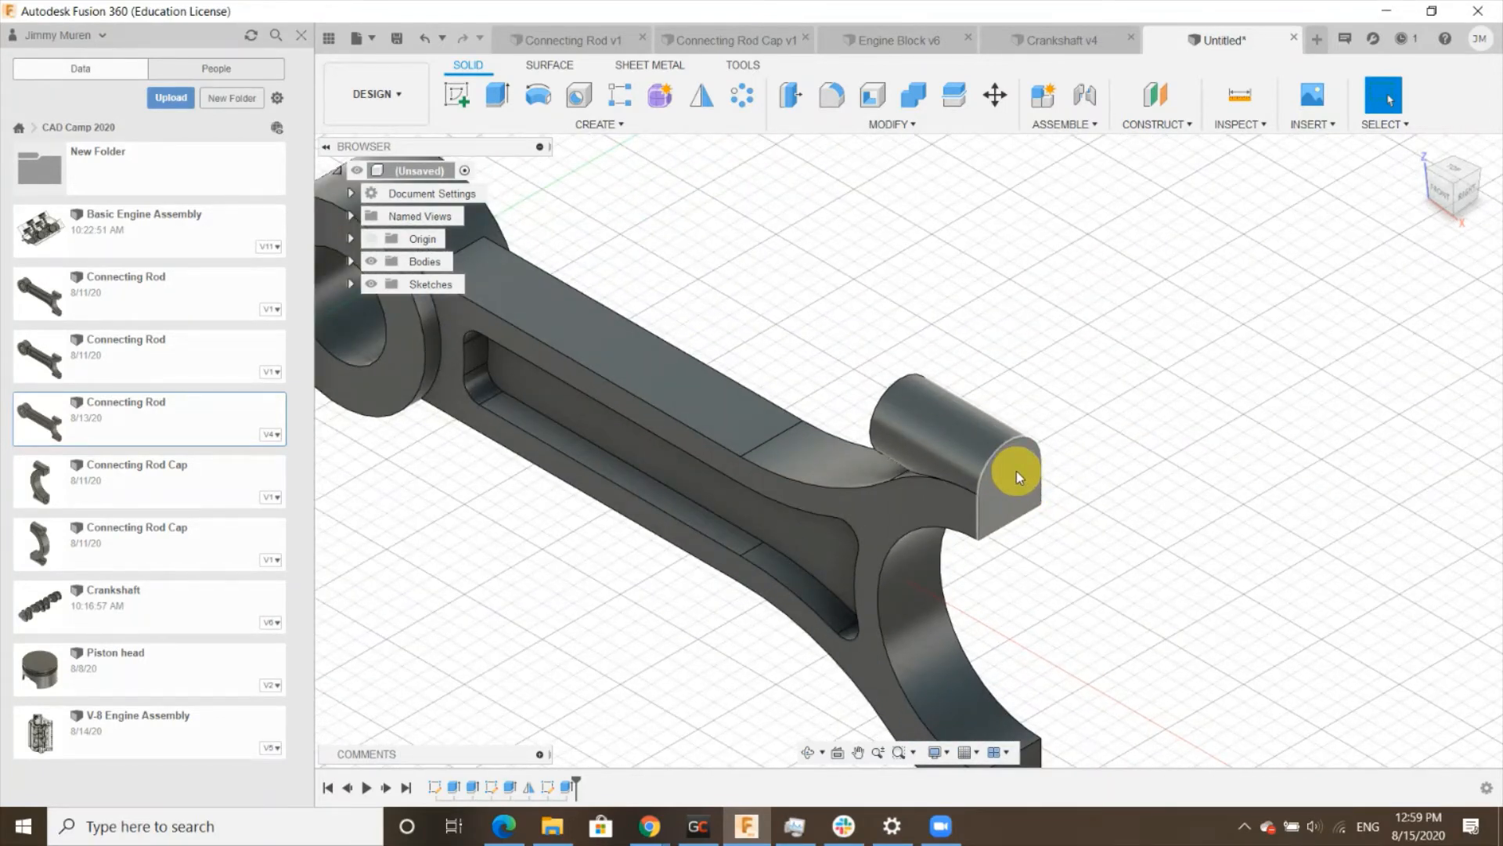
pyautogui.click(1008, 487)
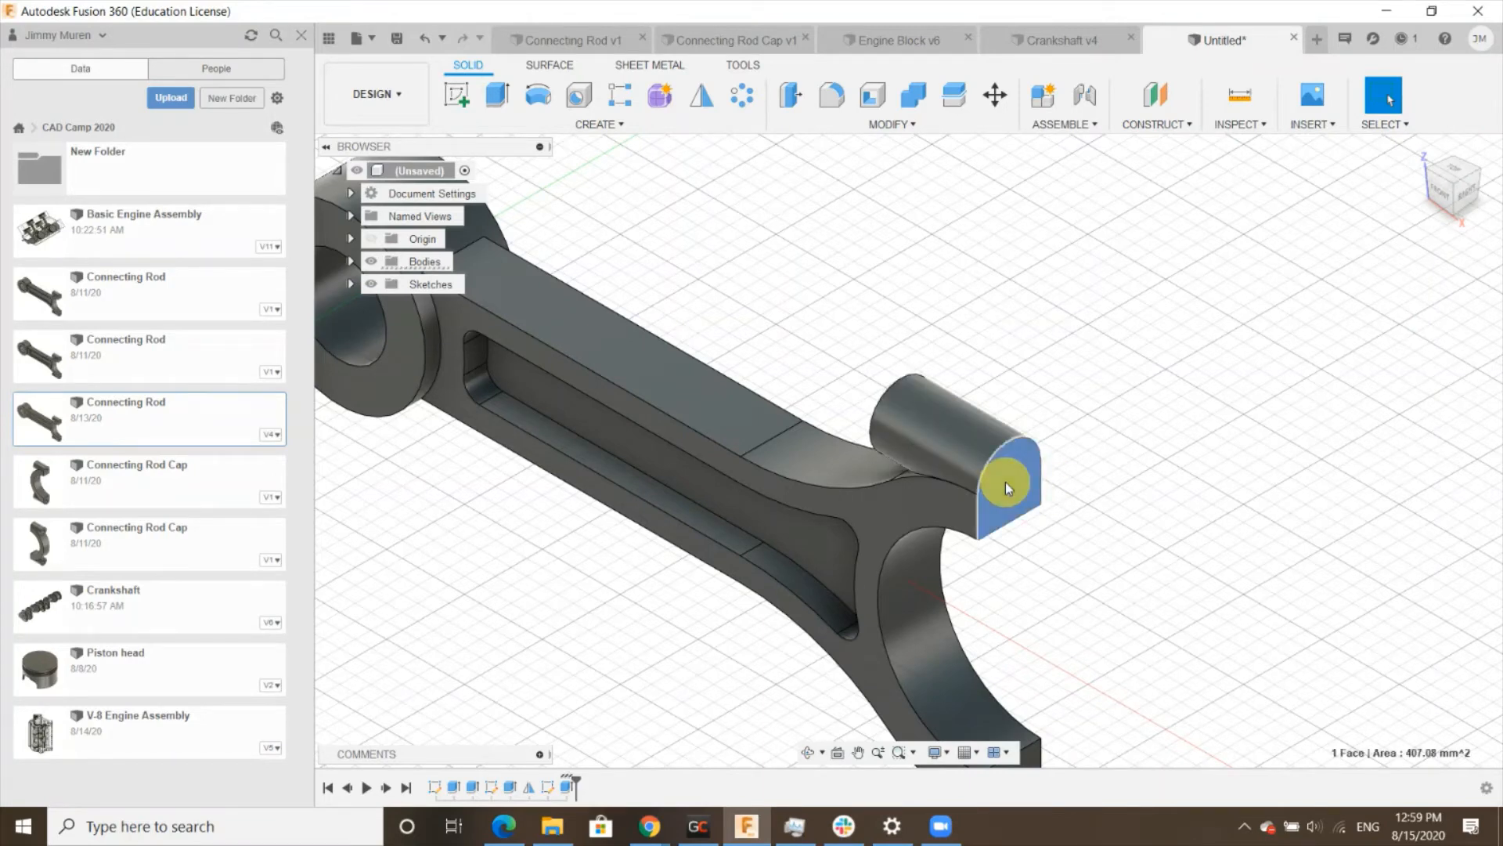
pyautogui.click(457, 94)
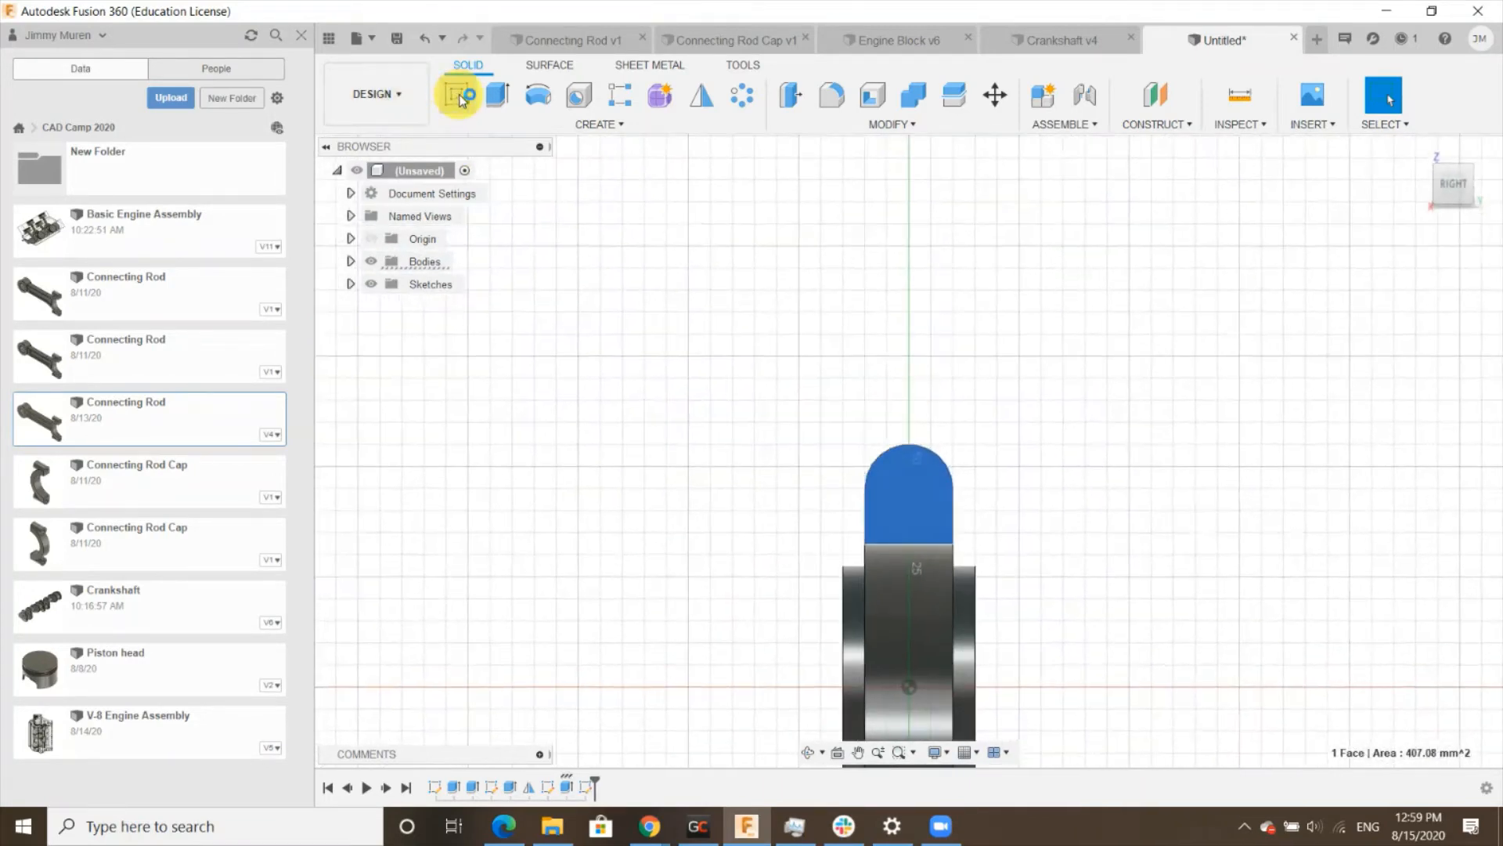
pyautogui.scroll(5, 901, 476)
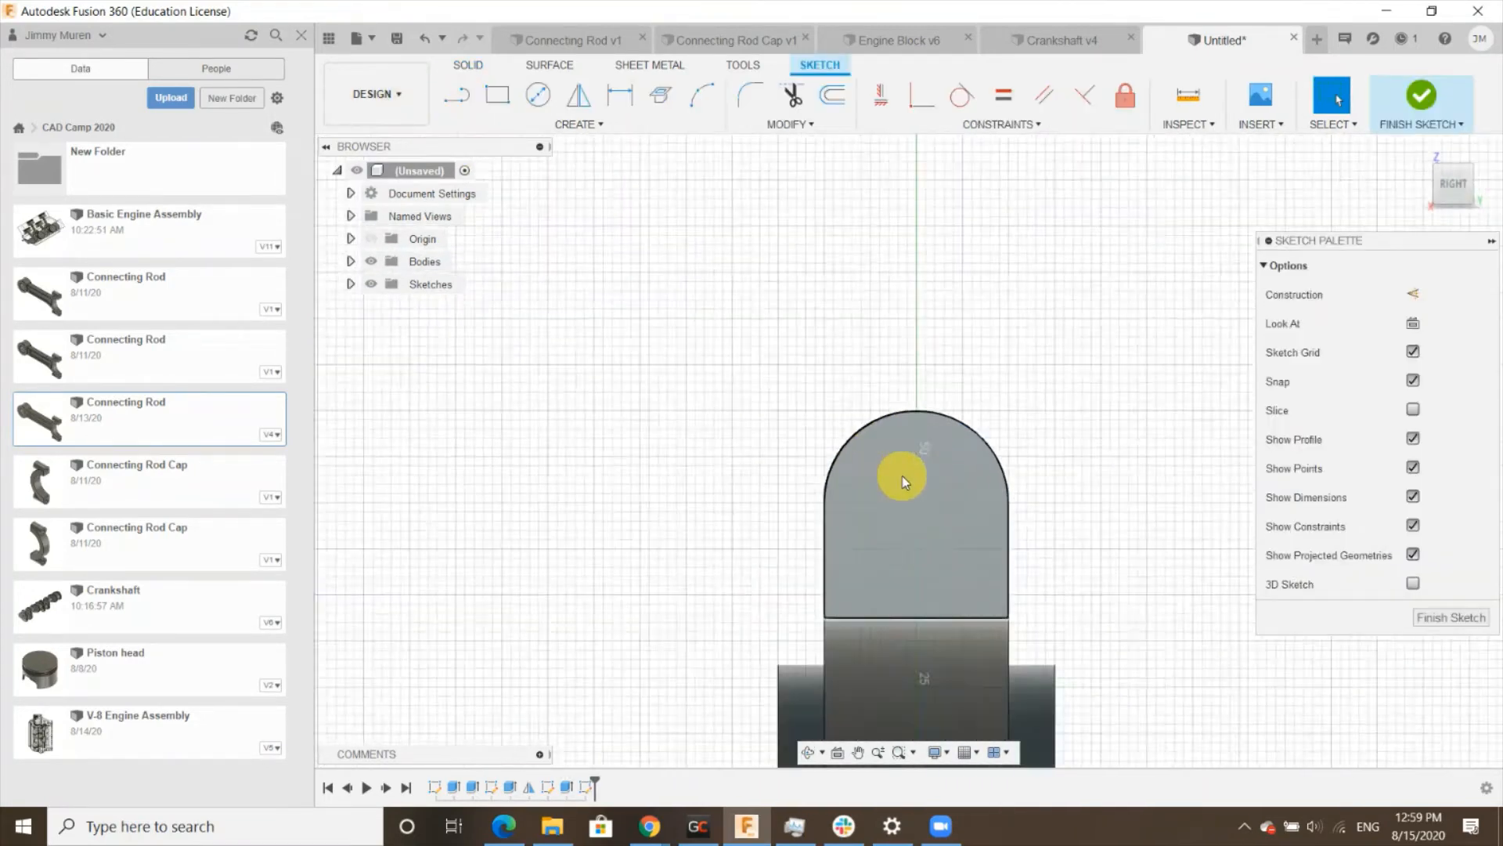
pyautogui.click(532, 95)
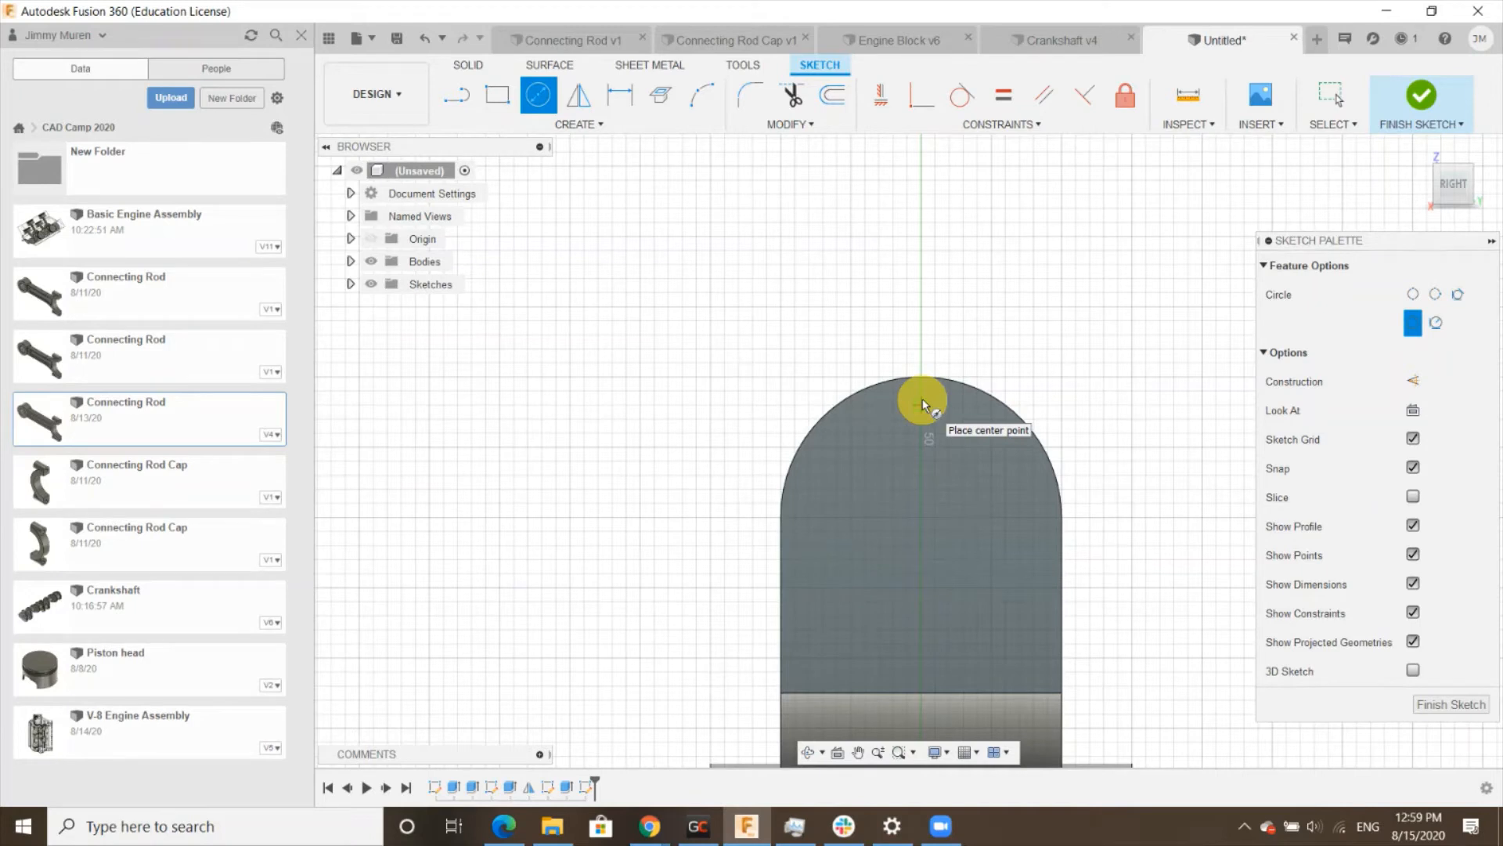
pyautogui.scroll(2, 923, 405)
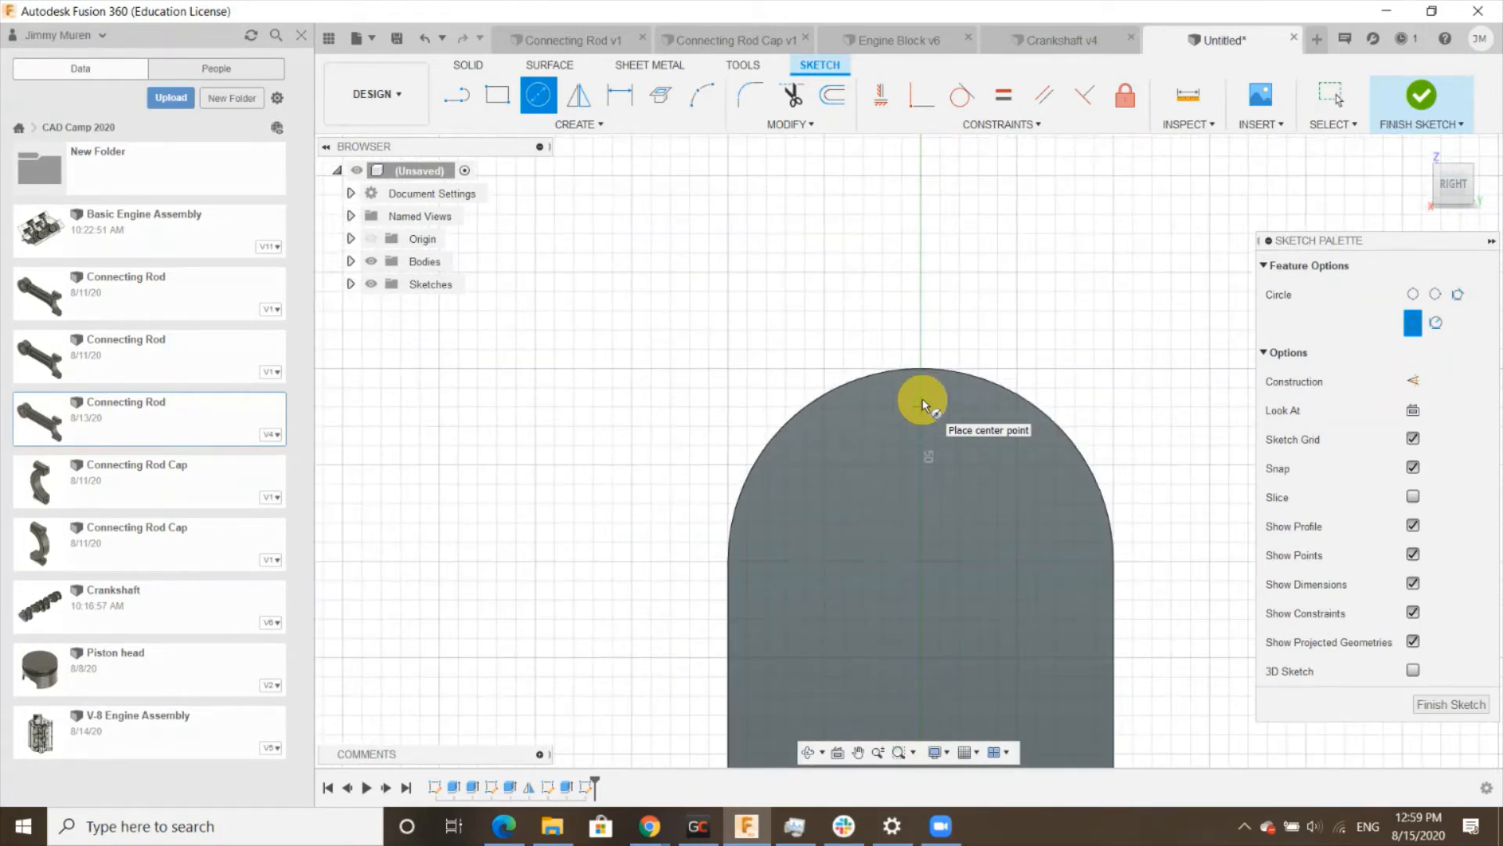
pyautogui.click(921, 452)
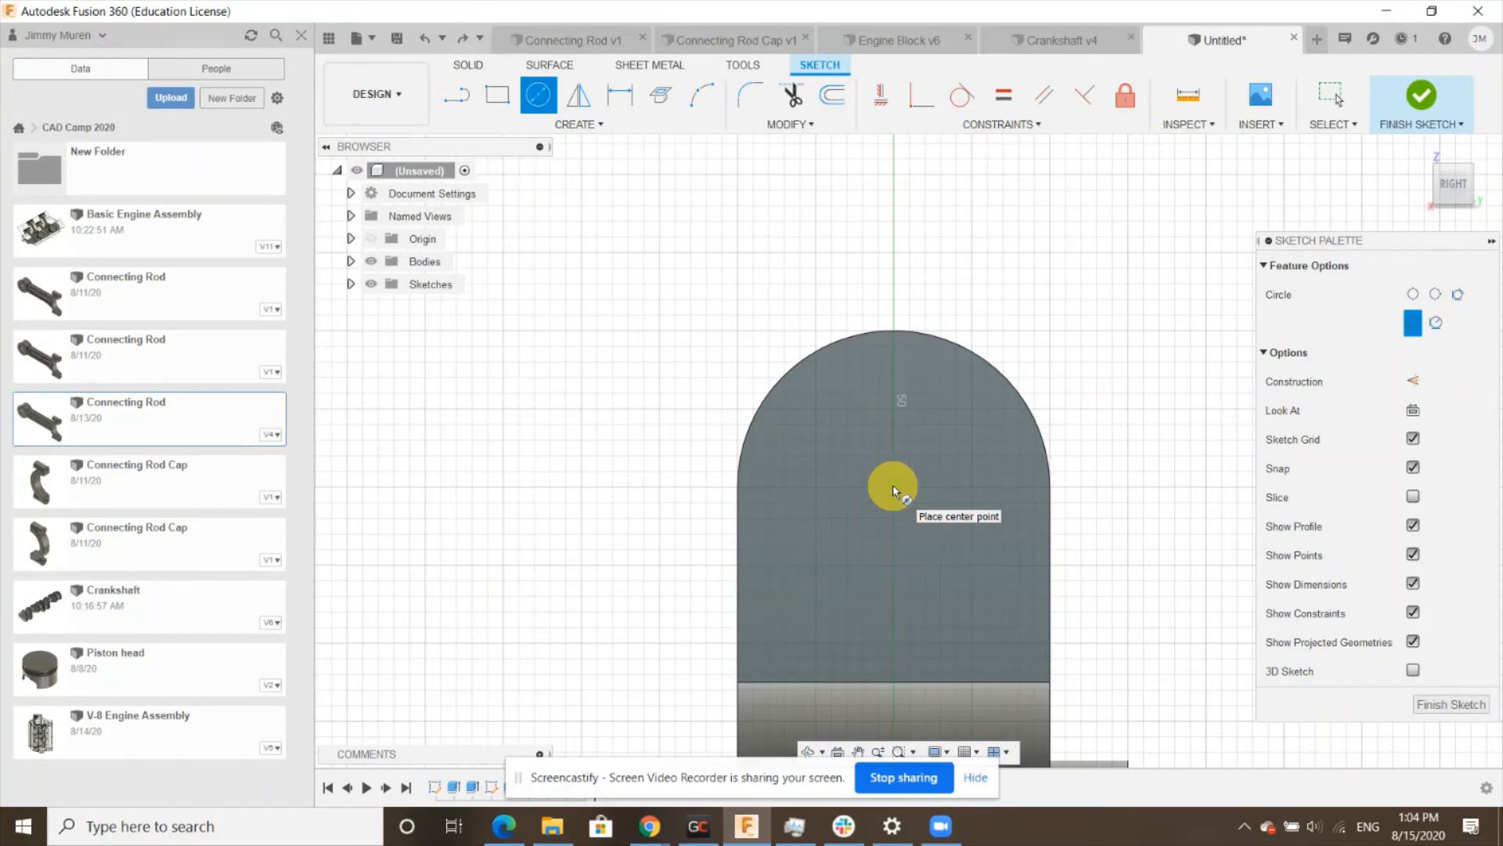
pyautogui.click(893, 488)
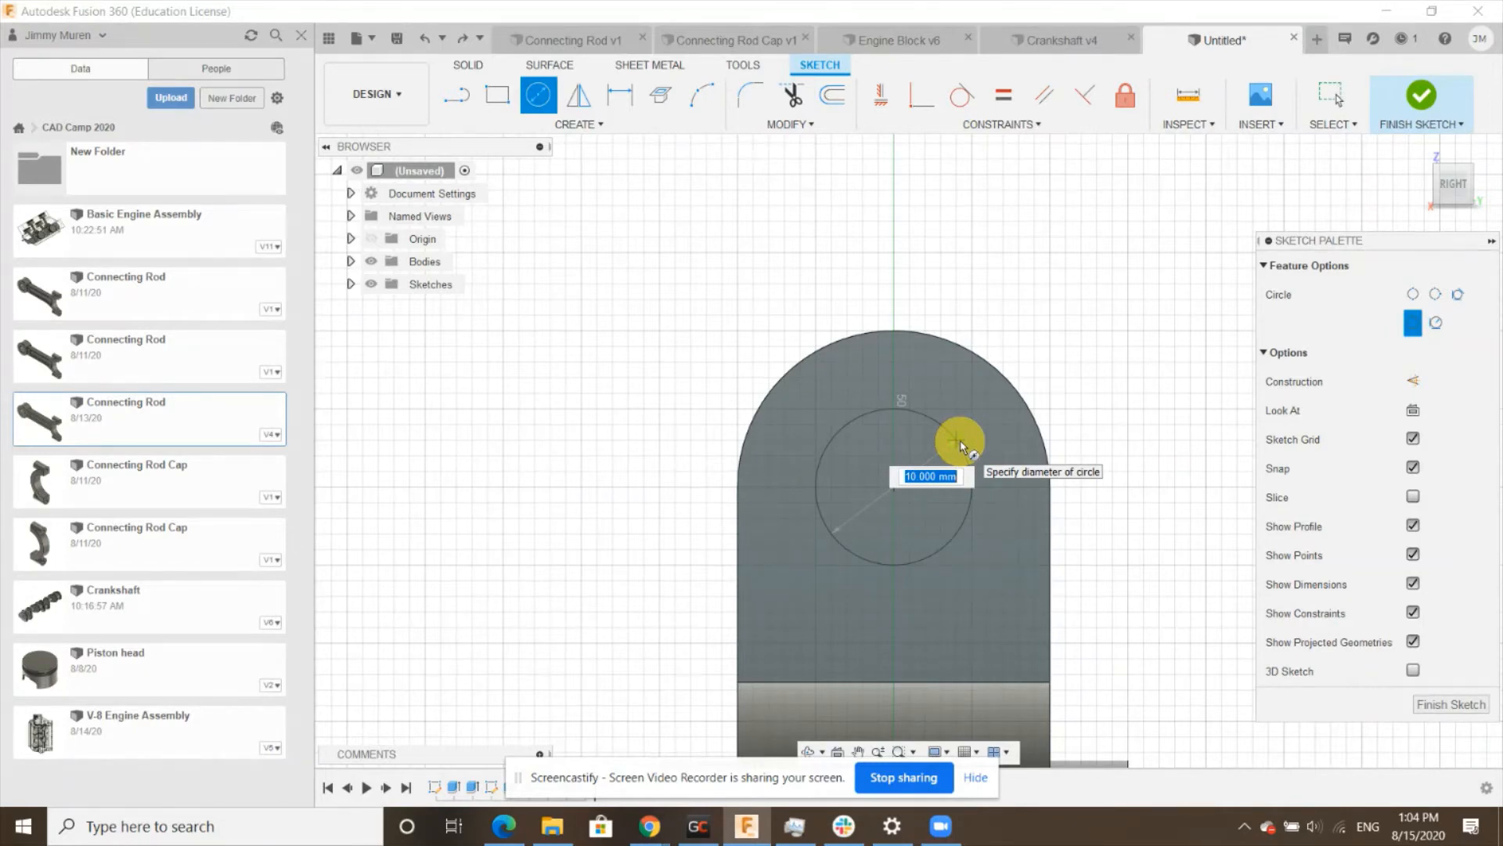
pyautogui.write('10')
pyautogui.press('Return')
pyautogui.press('Escape')
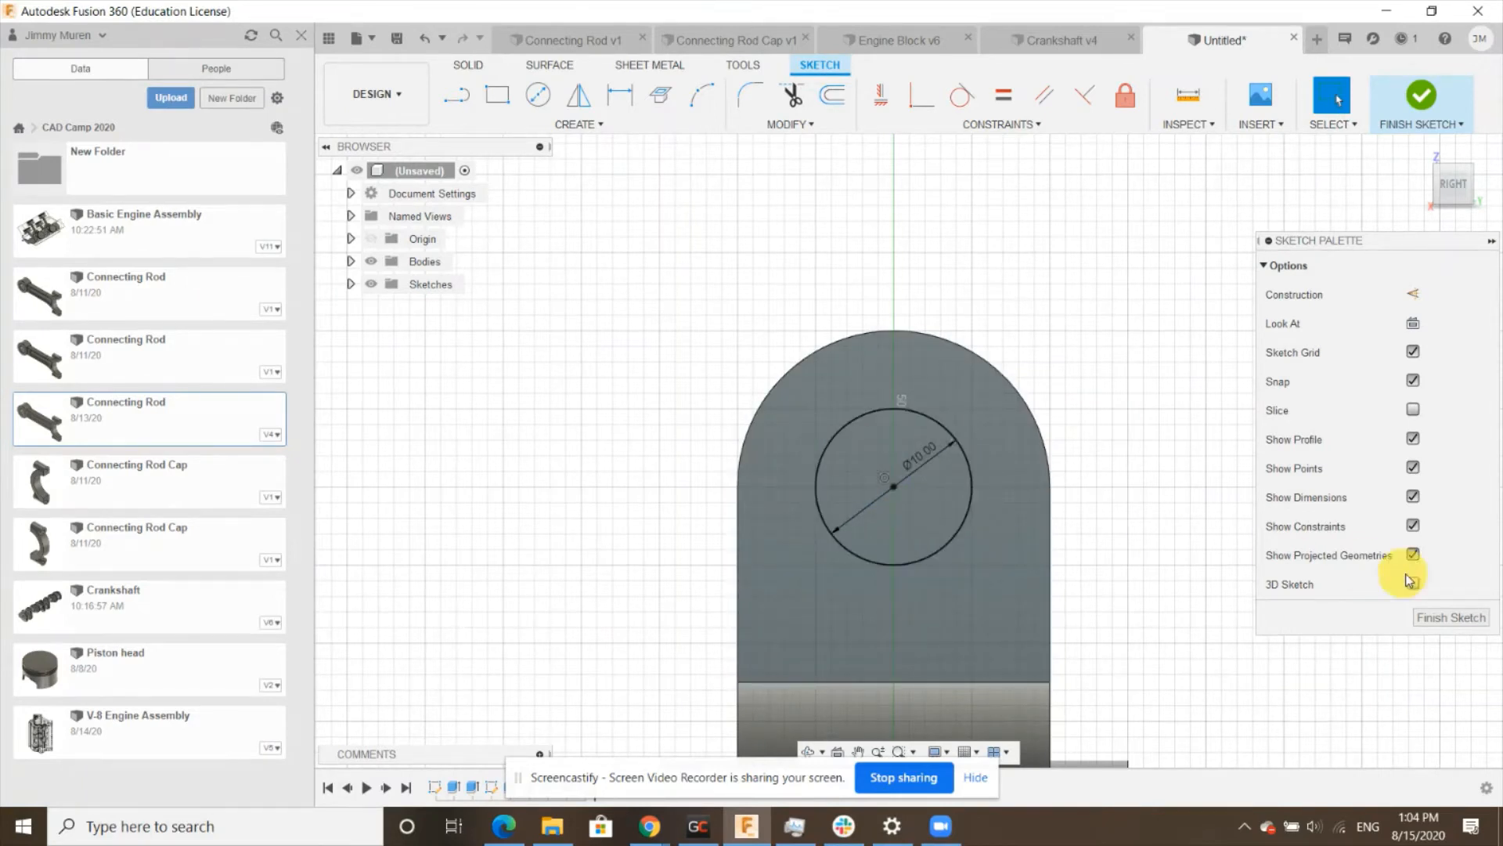
pyautogui.click(1464, 620)
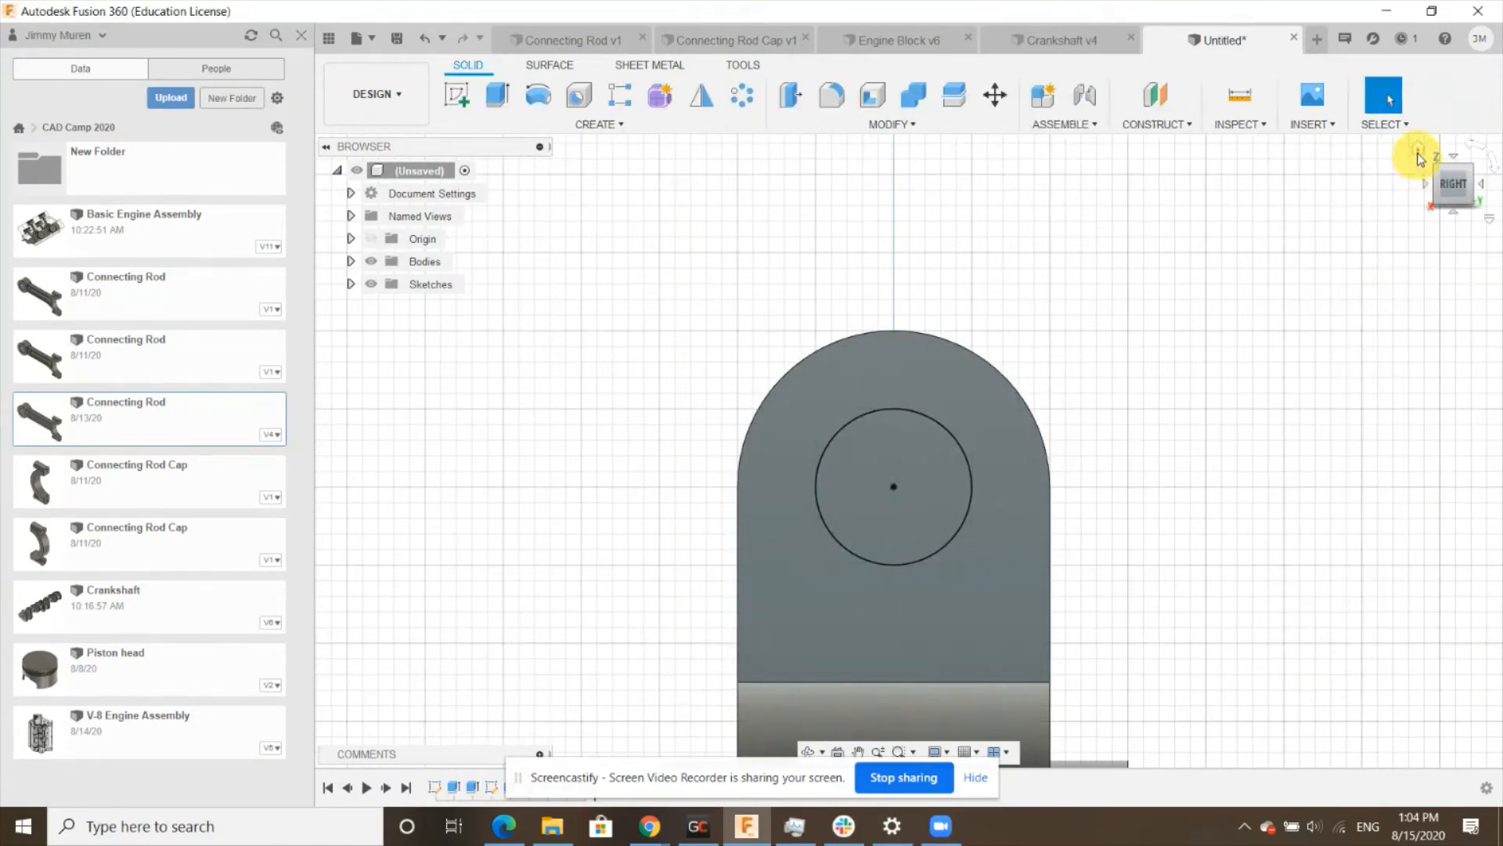
# - Extrude the 10 mm circle -35 mm as a Cut to bore a hole through the fork prong
pyautogui.click(1421, 153)
pyautogui.scroll(5, 1359, 459)
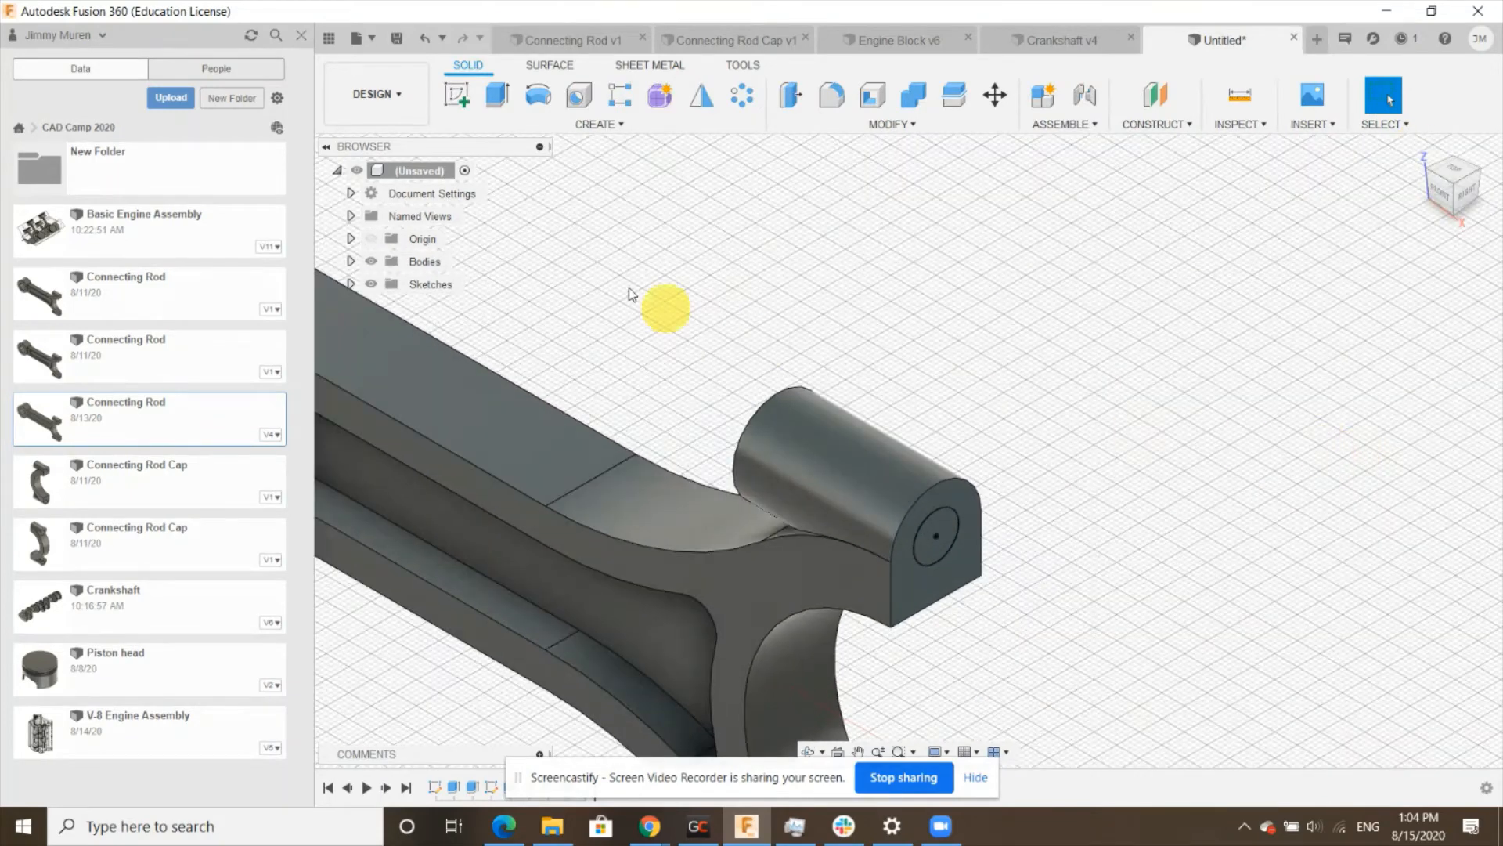
pyautogui.click(498, 95)
pyautogui.click(940, 533)
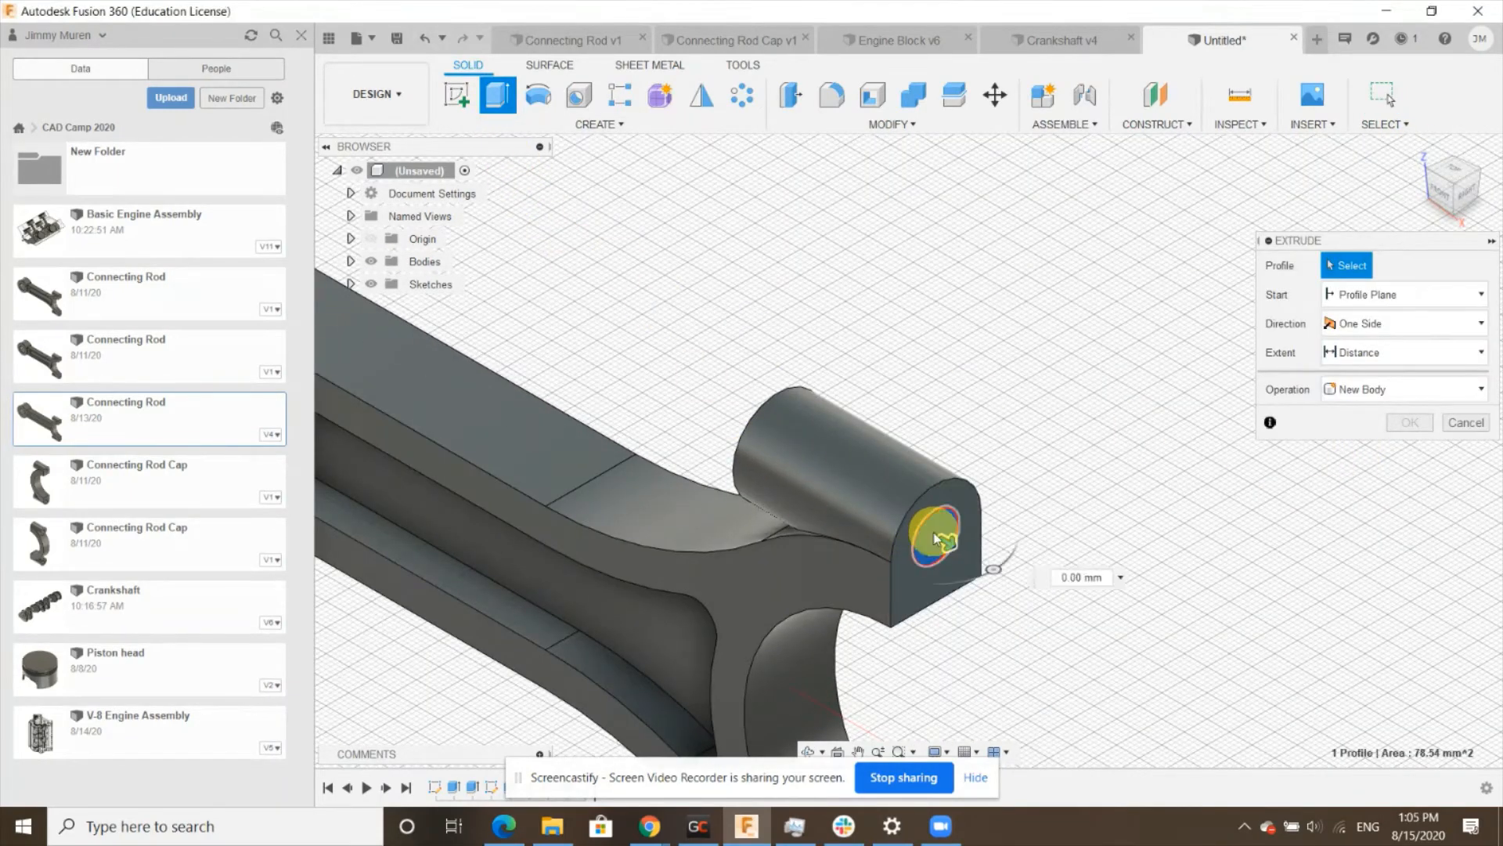
pyautogui.write('-35')
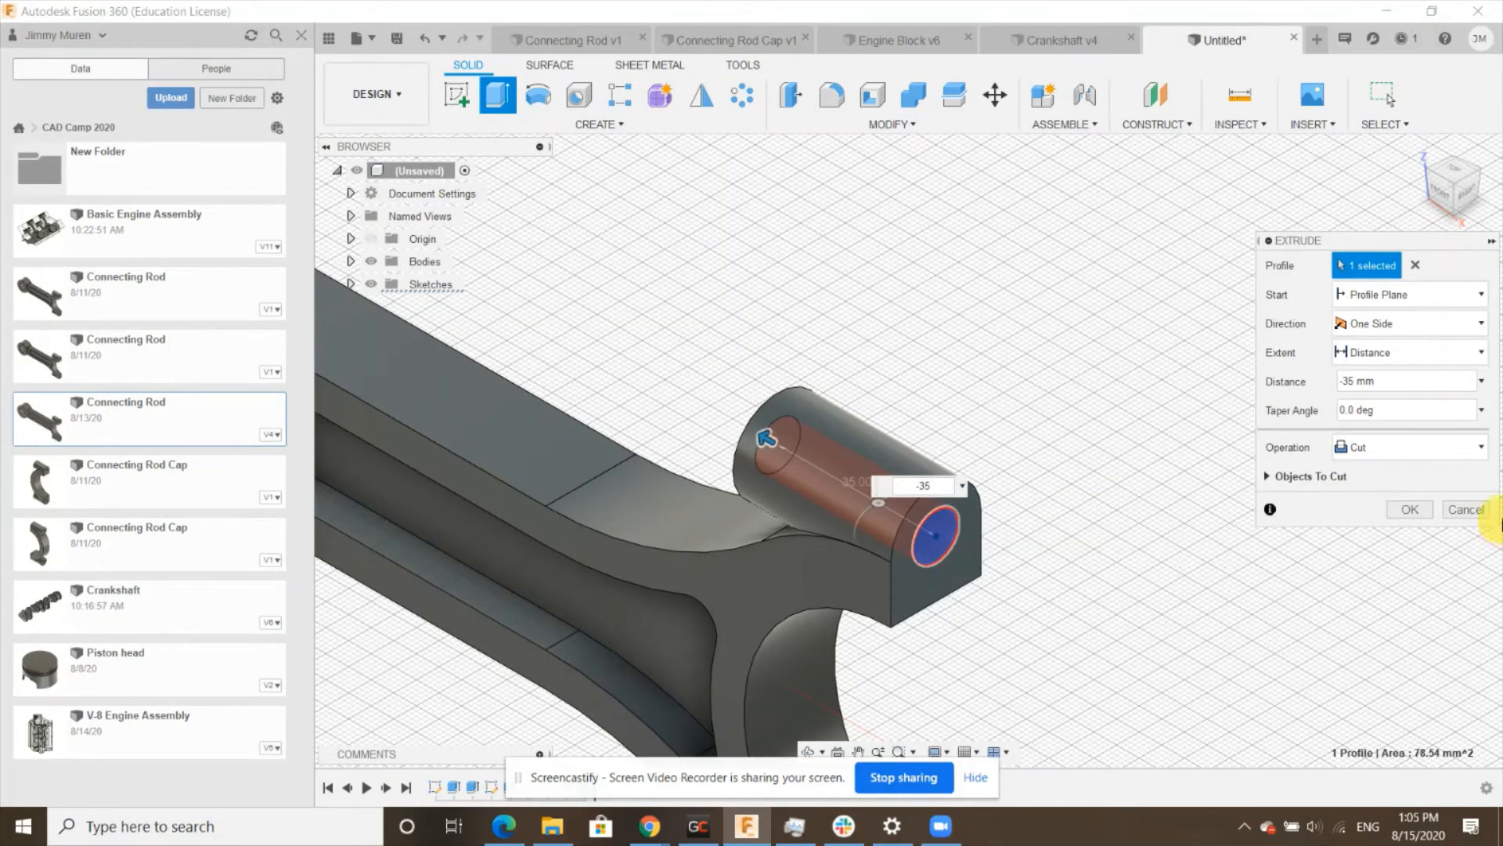
pyautogui.click(1410, 509)
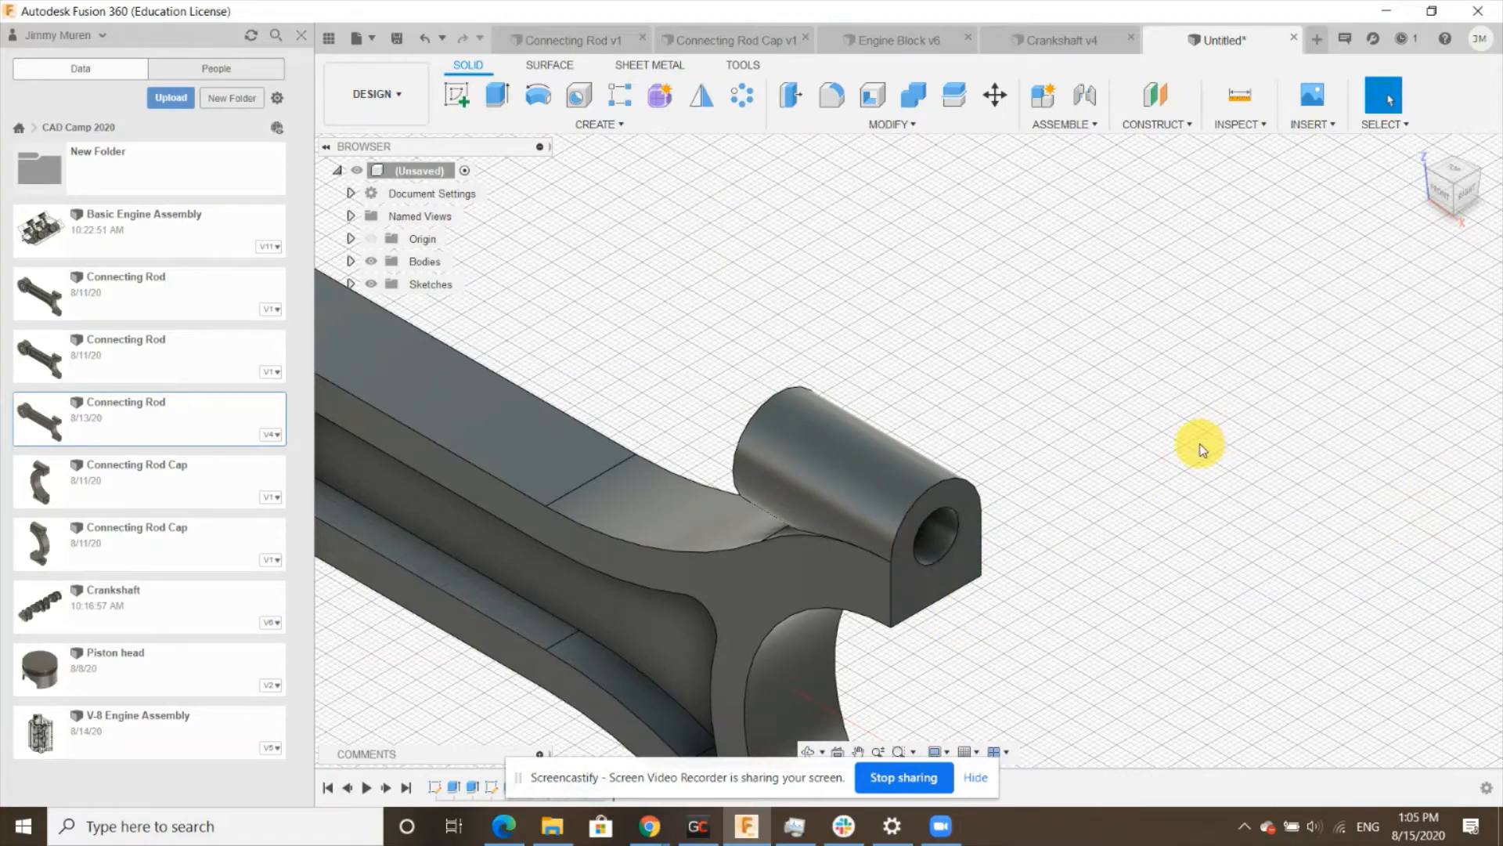
# - Mirror the prong's boss and hole features about the rod's mid-plane onto the other fork prong
pyautogui.moveTo(1202, 448)
pyautogui.keyDown('shift'); pyautogui.mouseDown(button='middle')
pyautogui.moveTo(1124, 392)
pyautogui.moveTo(1198, 433)
pyautogui.mouseUp(button='middle'); pyautogui.keyUp('shift')
pyautogui.scroll(-5, 1060, 436)
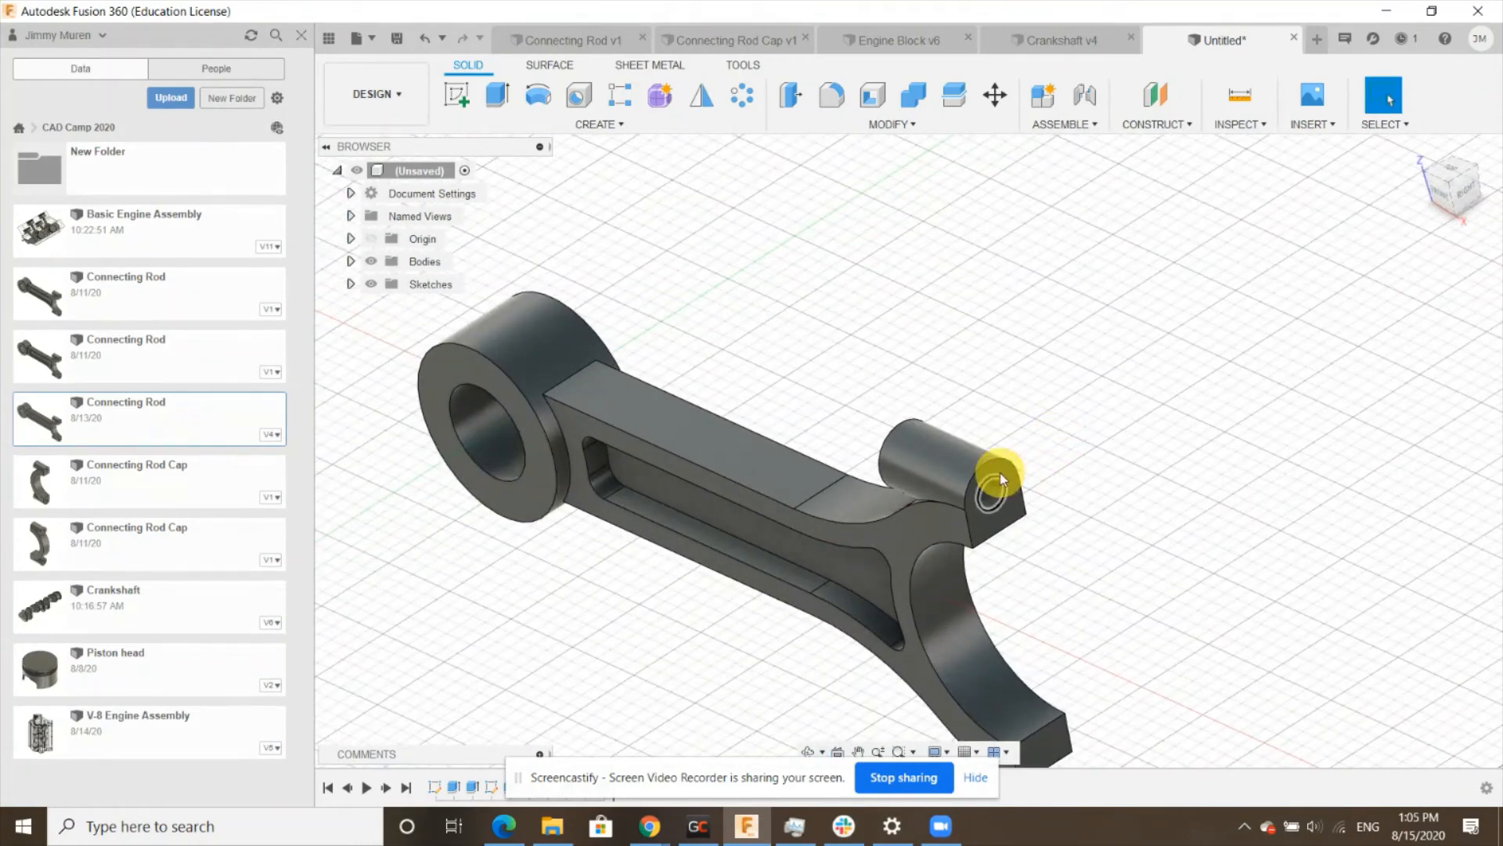
pyautogui.scroll(-2, 1060, 711)
pyautogui.scroll(3, 1057, 744)
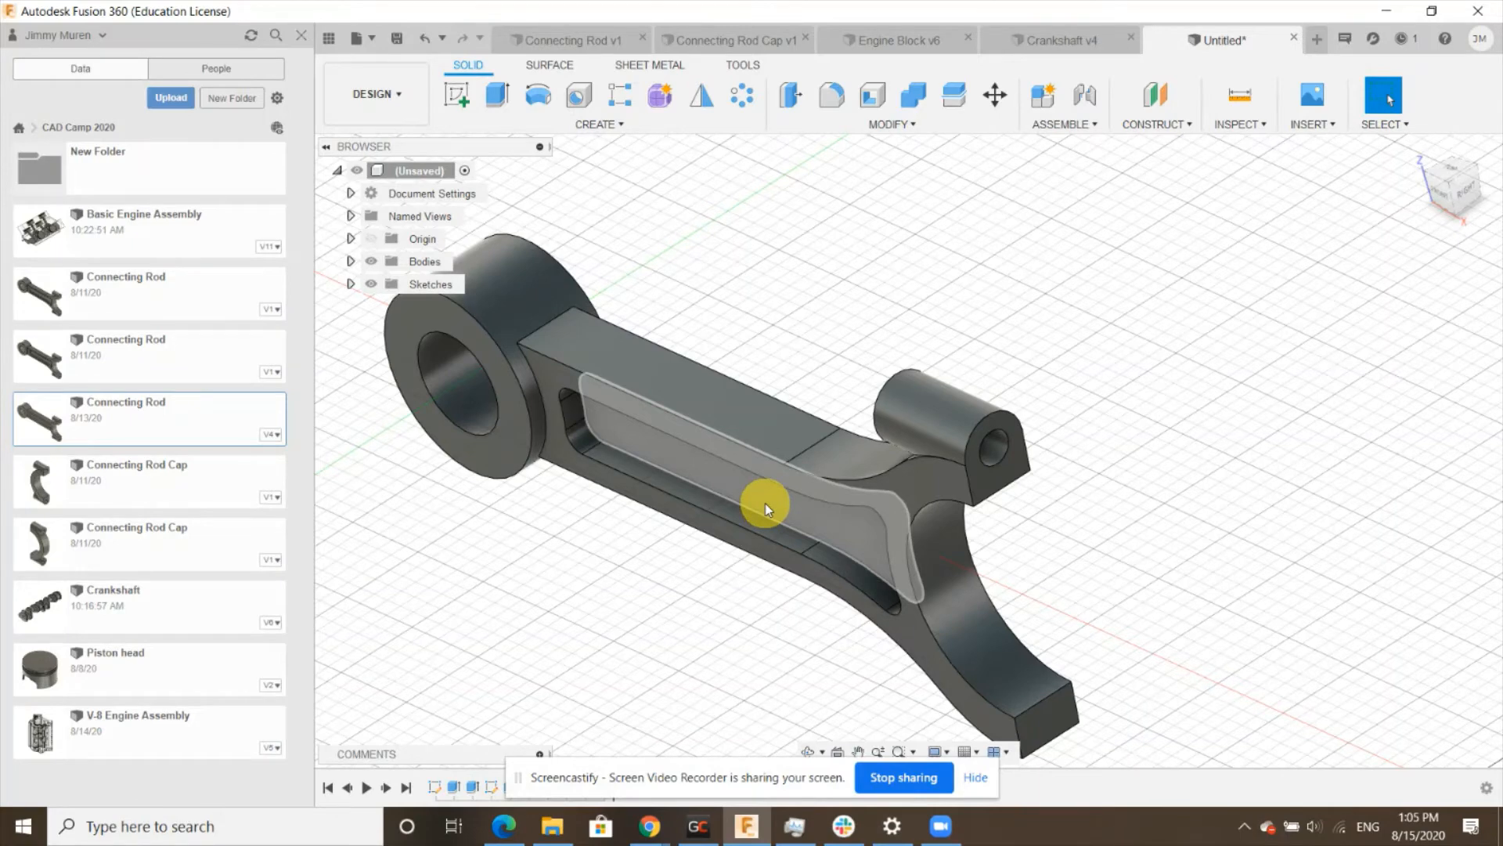
pyautogui.keyDown('shift'); pyautogui.moveTo(828, 446); pyautogui.dragTo(942, 495, button='middle'); pyautogui.keyUp('shift')
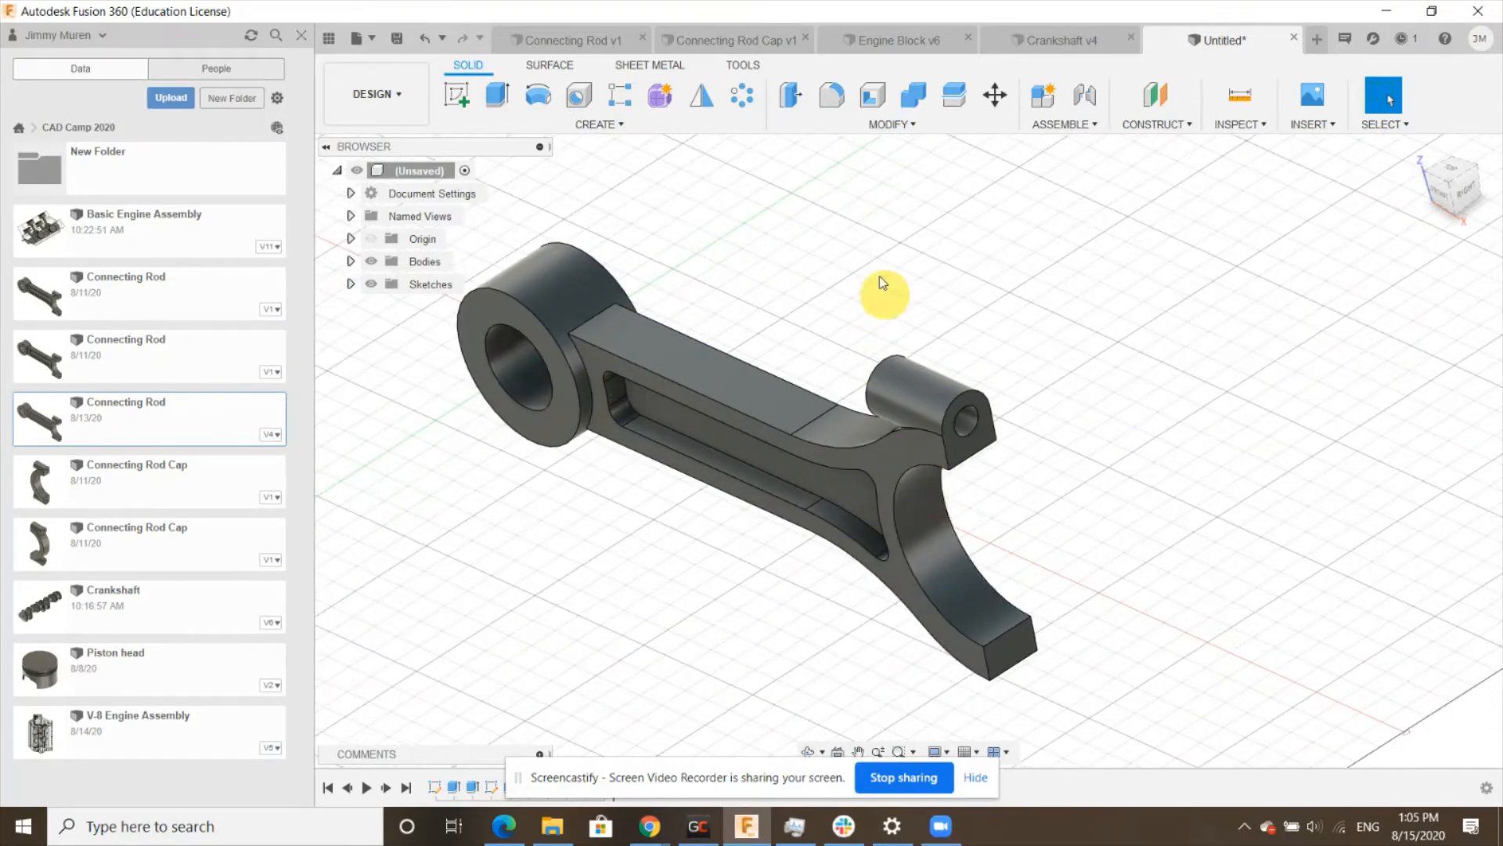
pyautogui.click(709, 97)
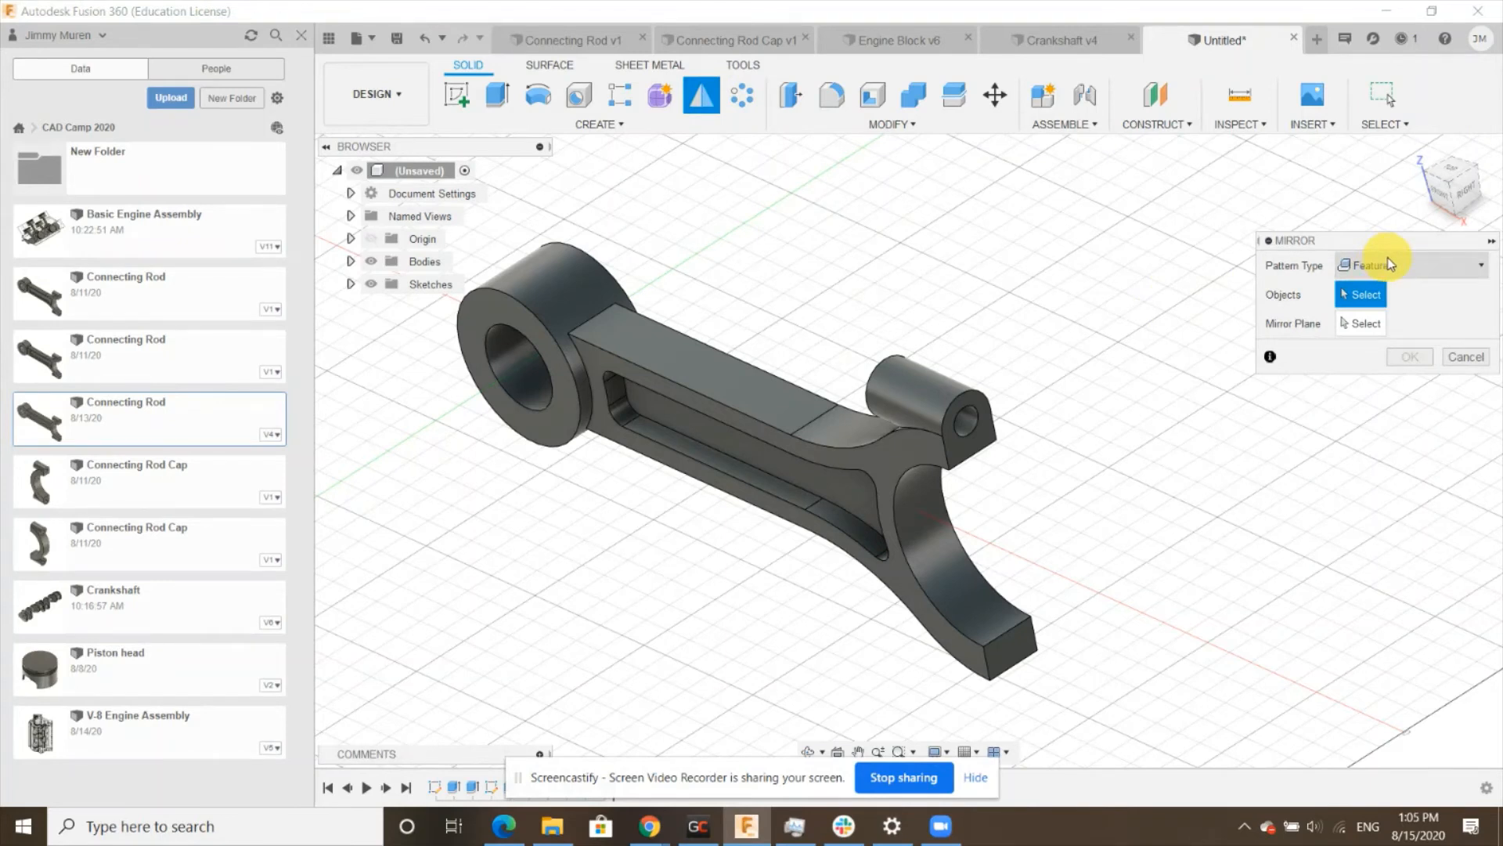
pyautogui.click(974, 779)
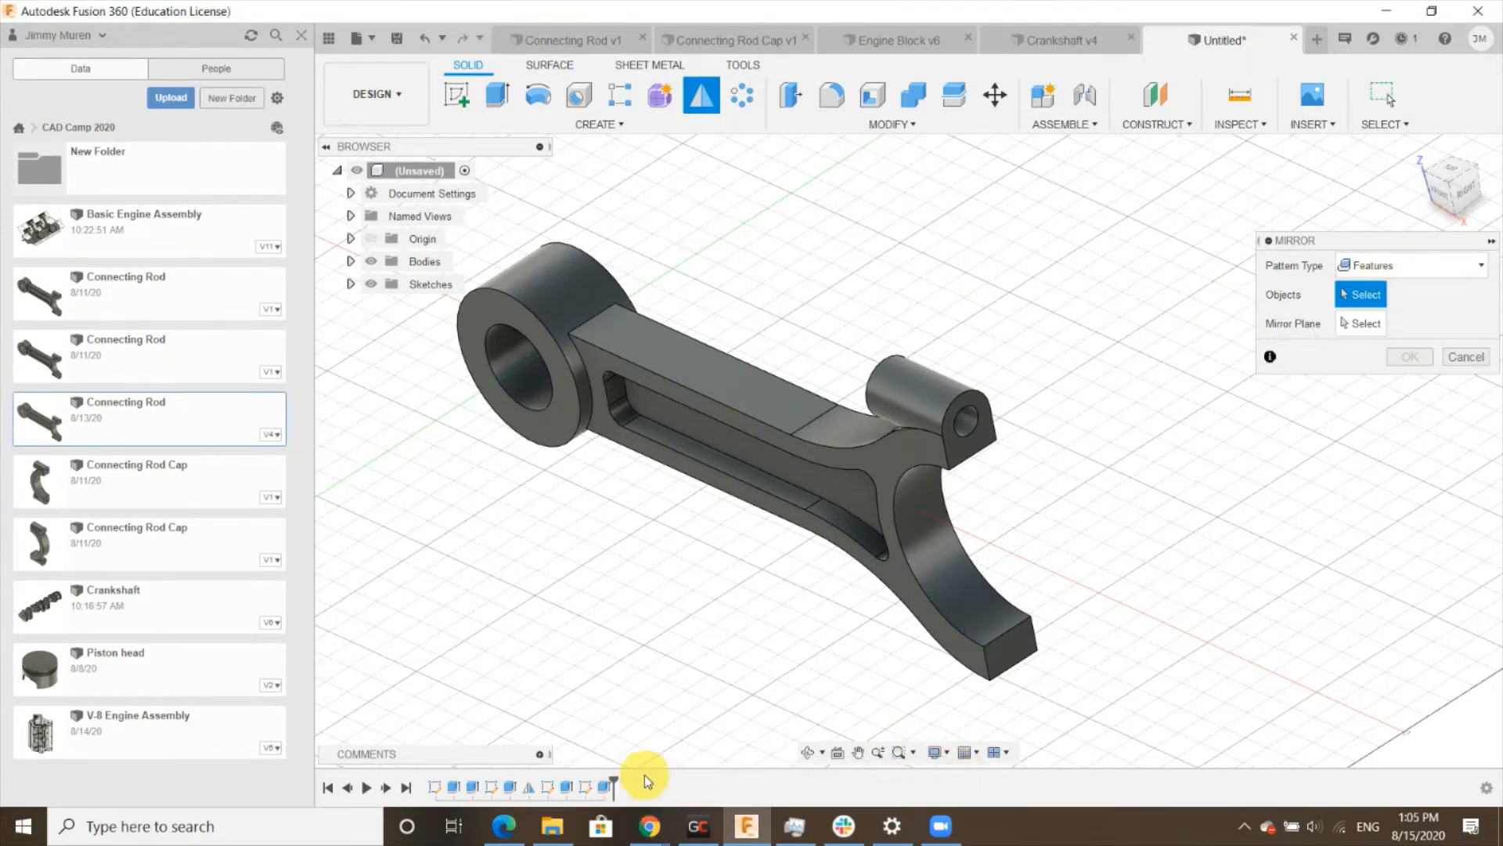
pyautogui.click(602, 787)
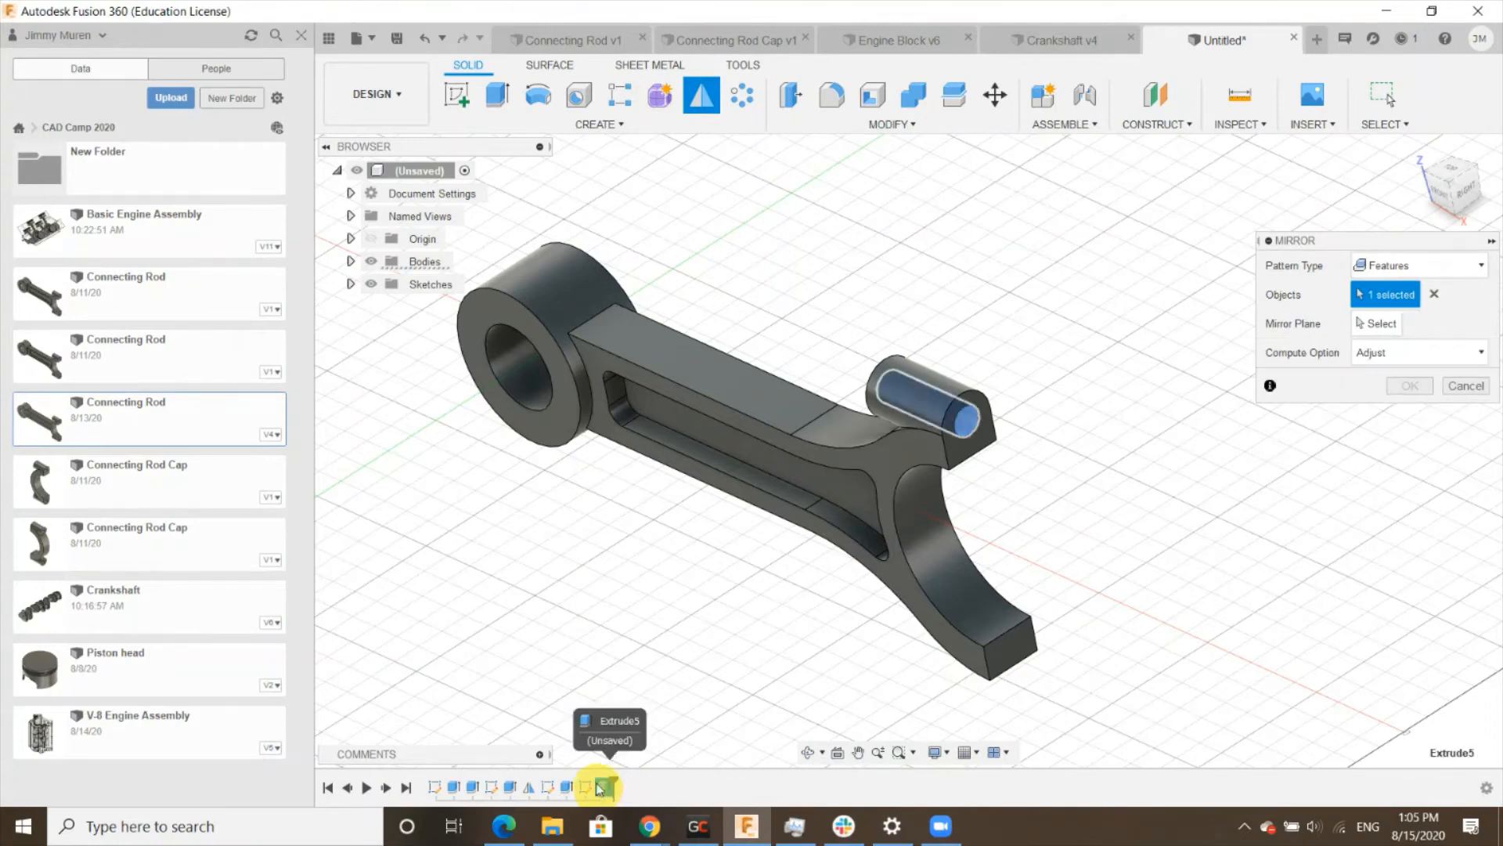
pyautogui.click(567, 788)
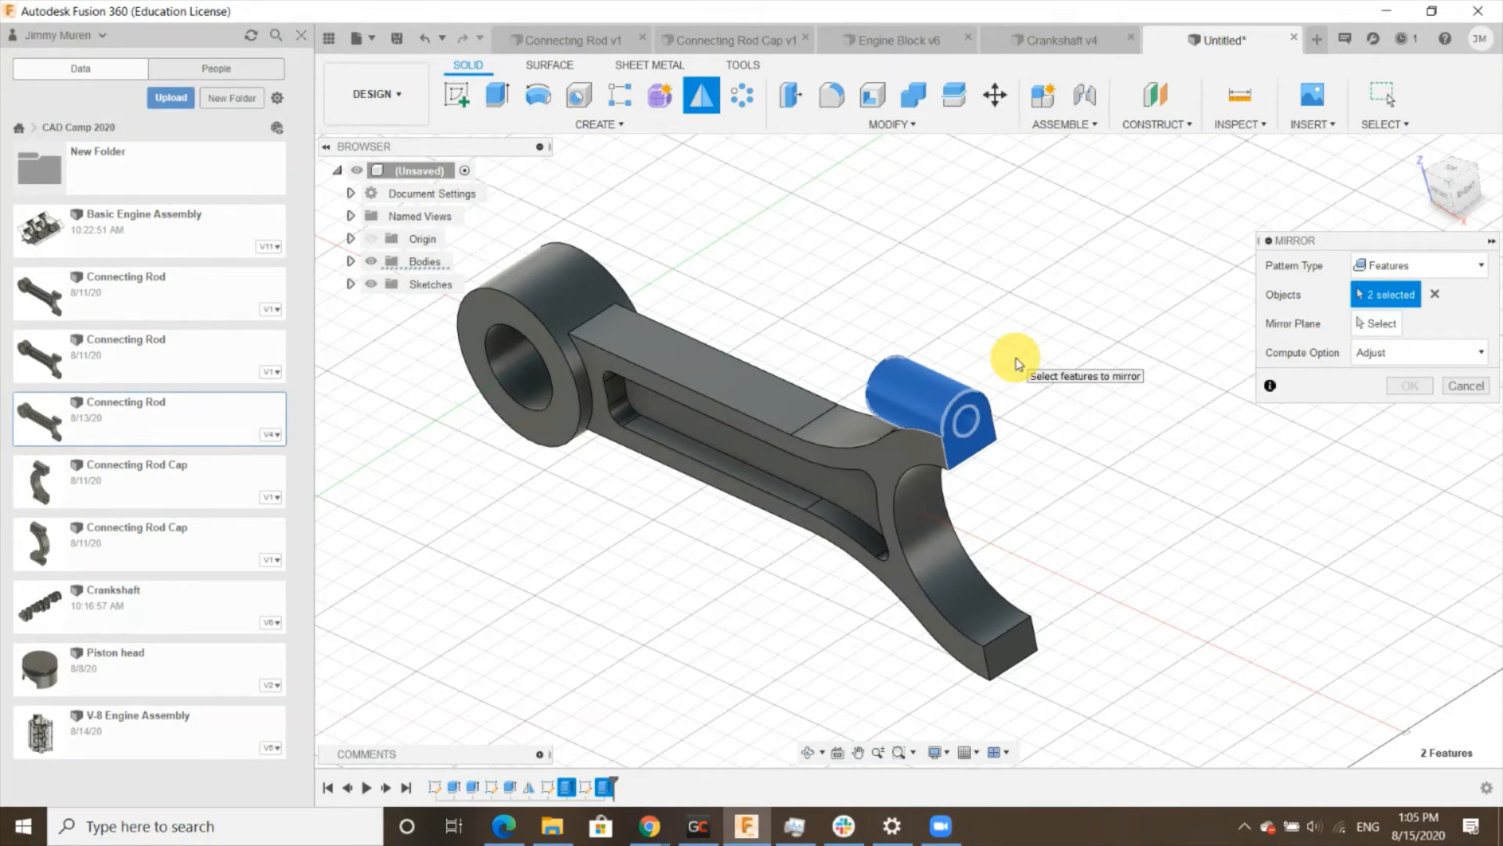
pyautogui.click(1381, 324)
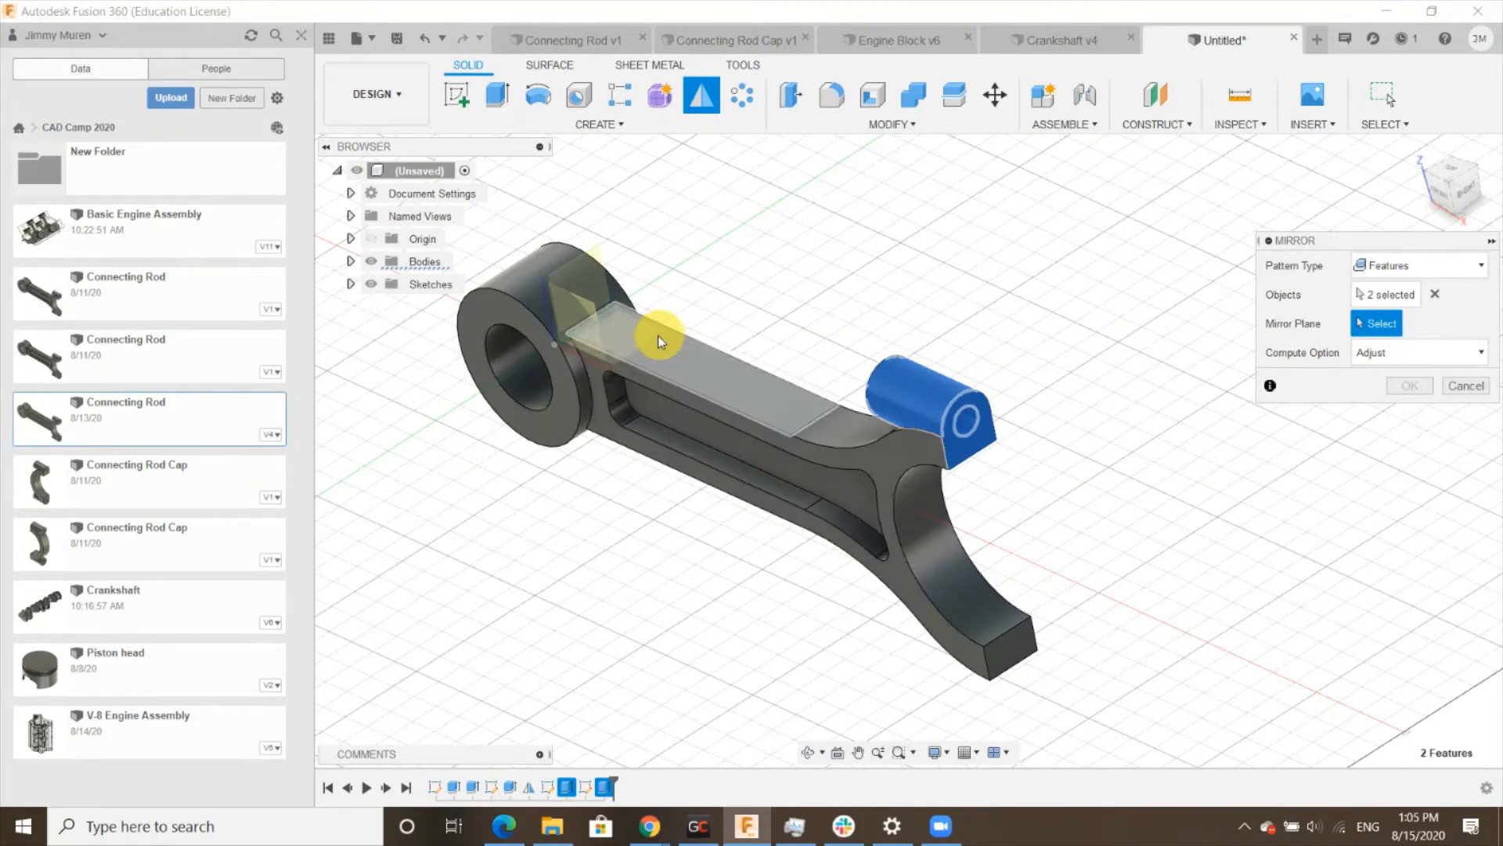
pyautogui.keyDown('shift'); pyautogui.moveTo(658, 335); pyautogui.dragTo(664, 303, button='middle'); pyautogui.keyUp('shift')
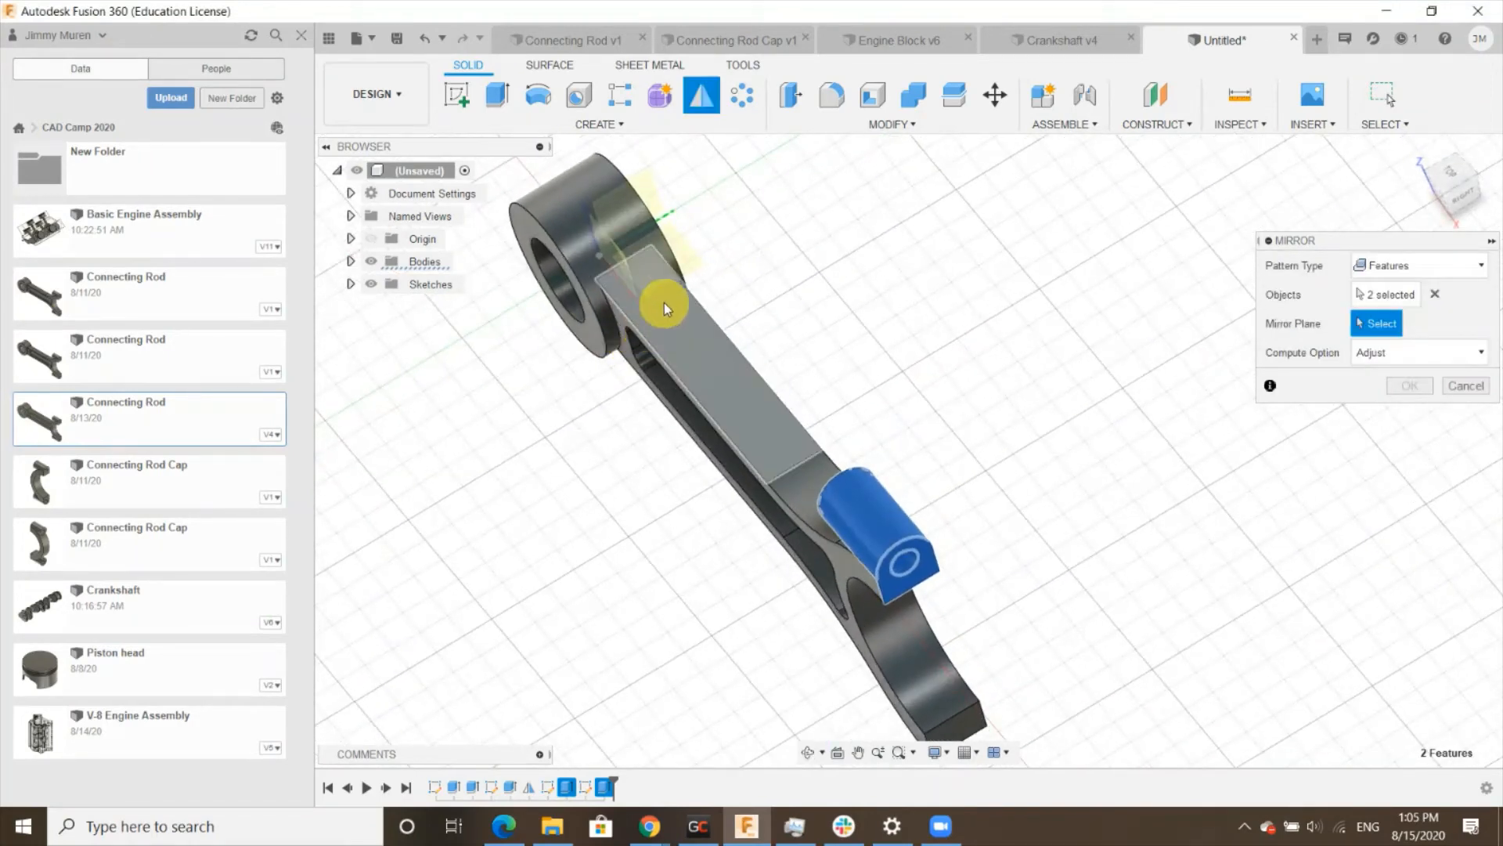
pyautogui.click(688, 270)
pyautogui.scroll(-3, 993, 399)
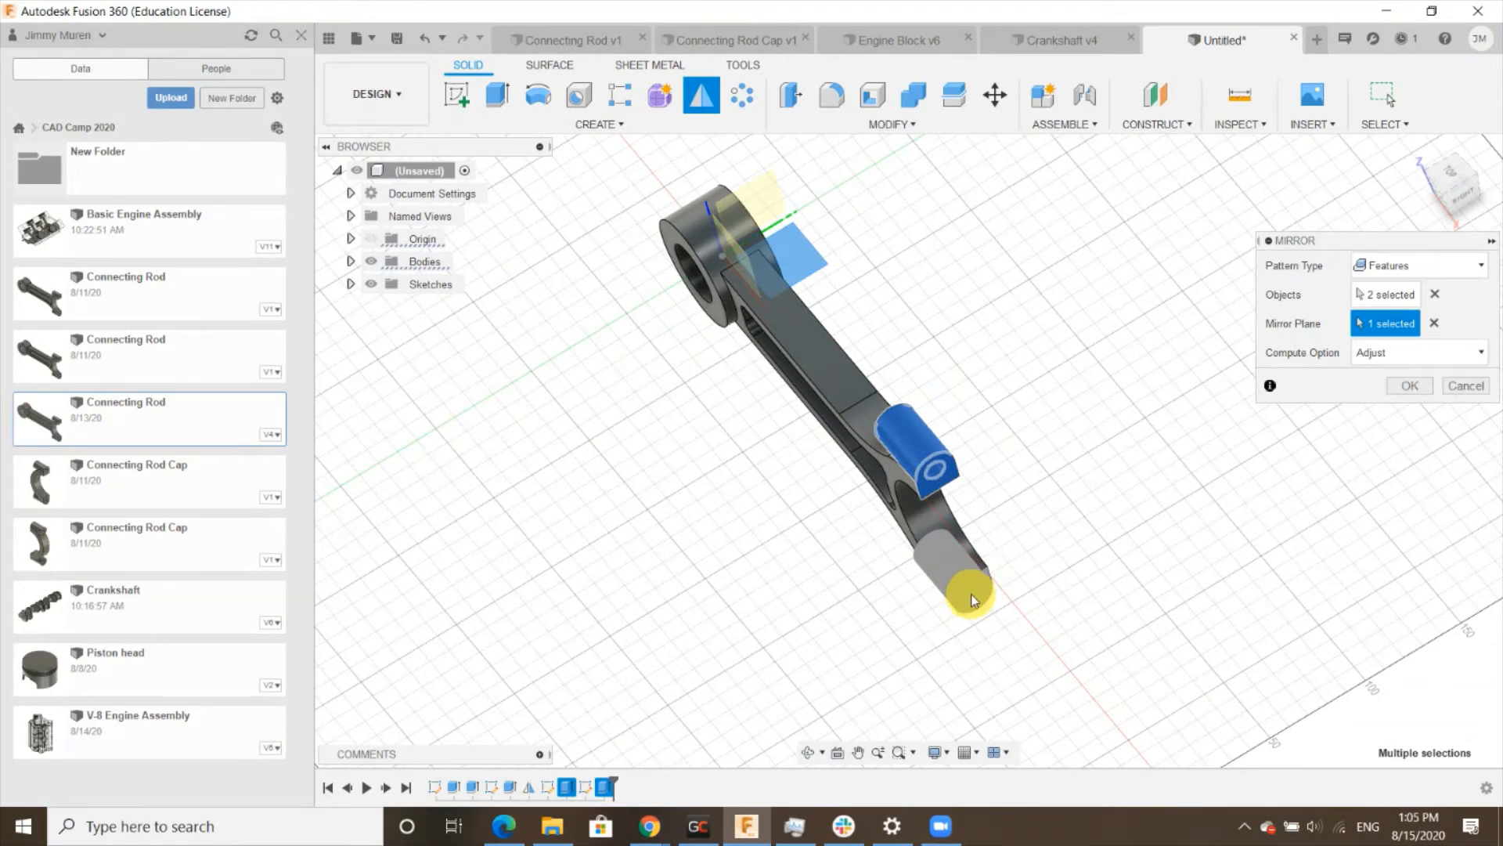
pyautogui.click(1409, 385)
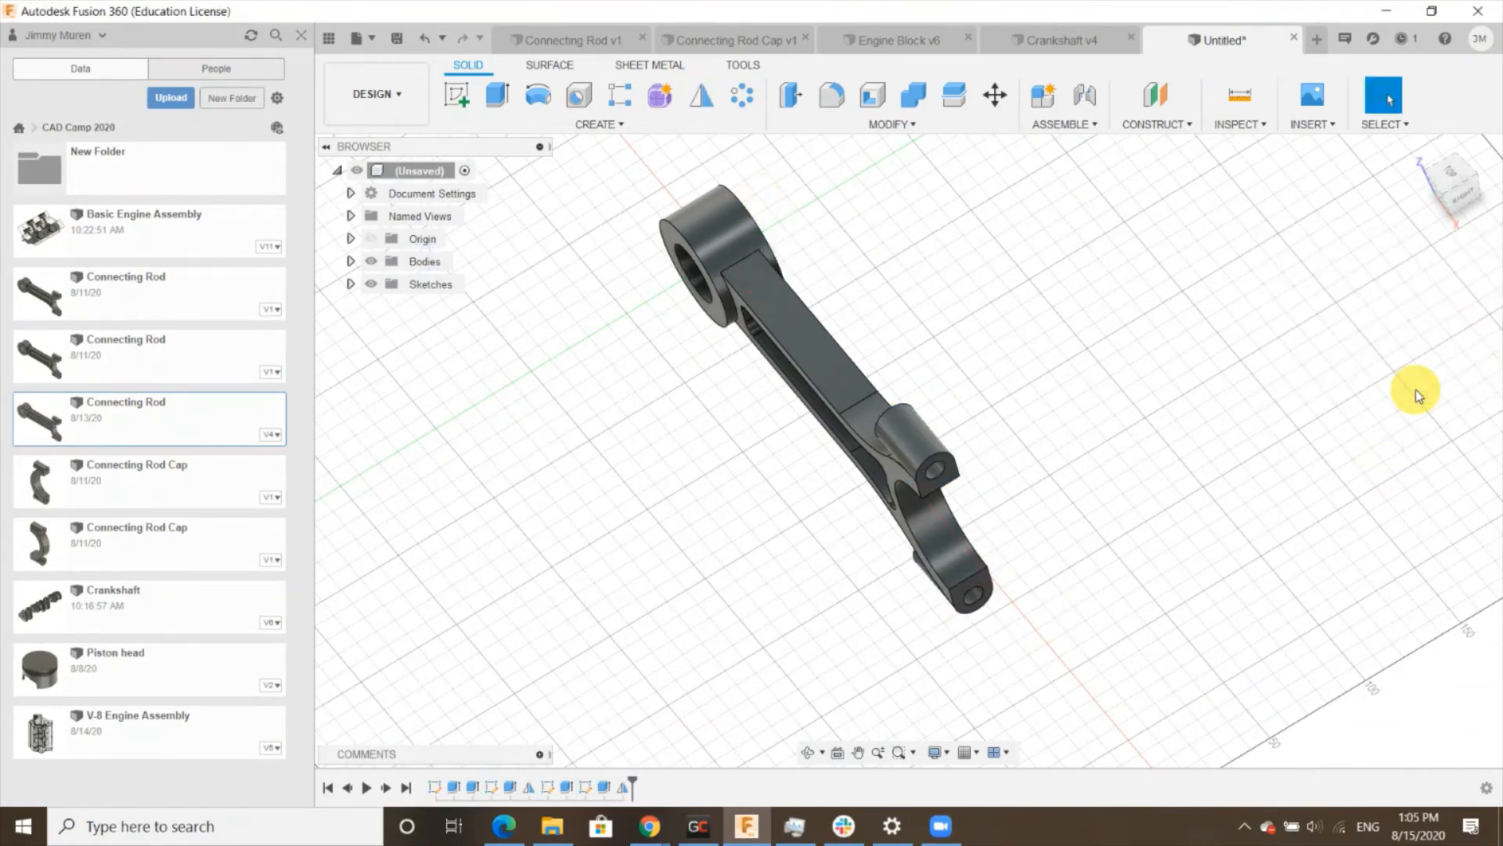
# - Fillet the beam pocket edges and the fork's curved edges with a 2 mm radius
pyautogui.click(1417, 147)
pyautogui.scroll(-3, 1032, 467)
pyautogui.scroll(3, 1129, 605)
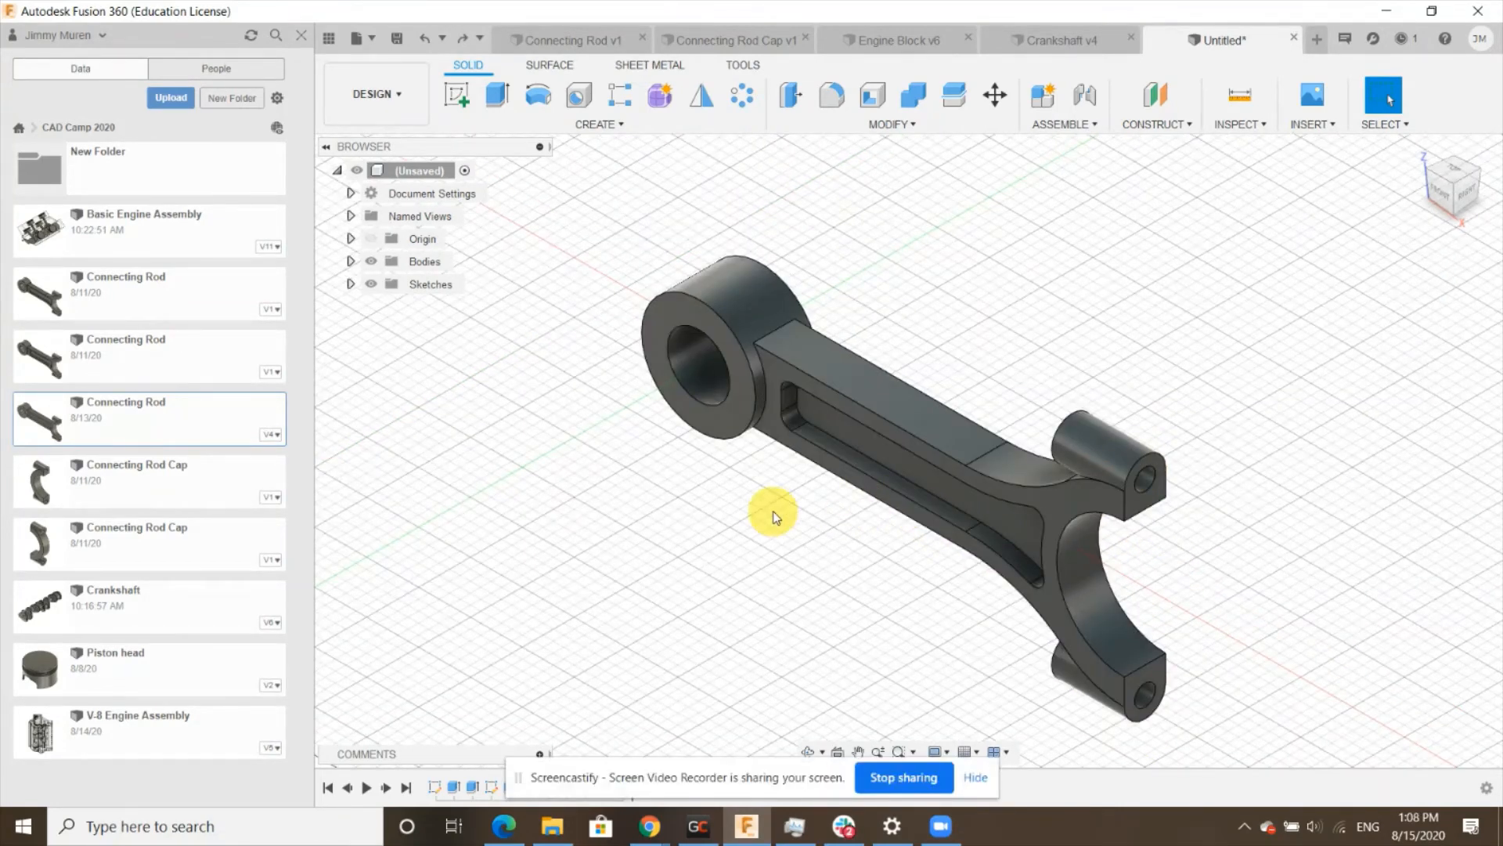
pyautogui.scroll(-3, 783, 509)
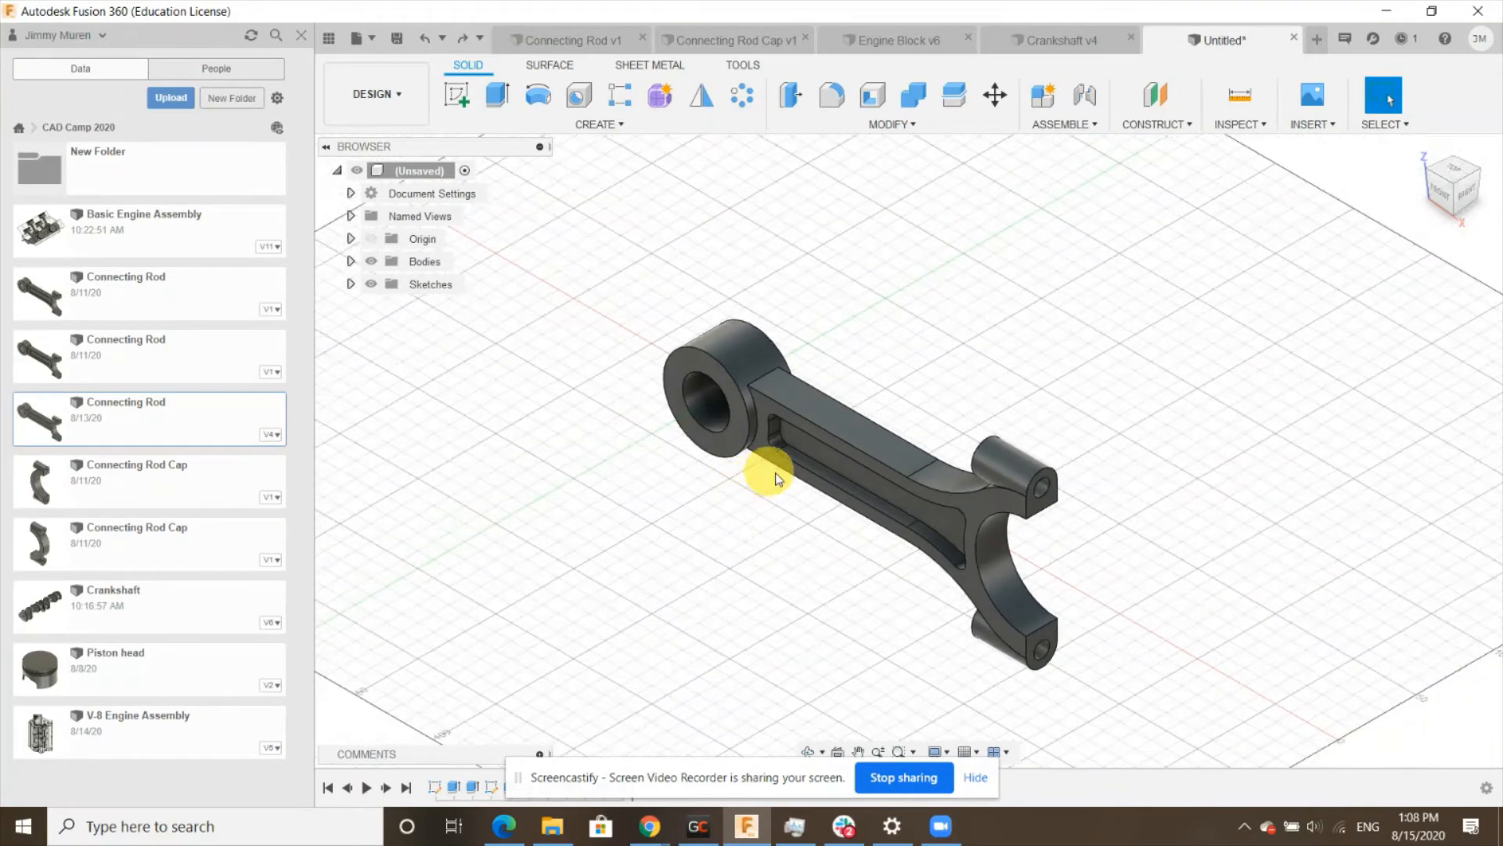
pyautogui.scroll(3, 1063, 526)
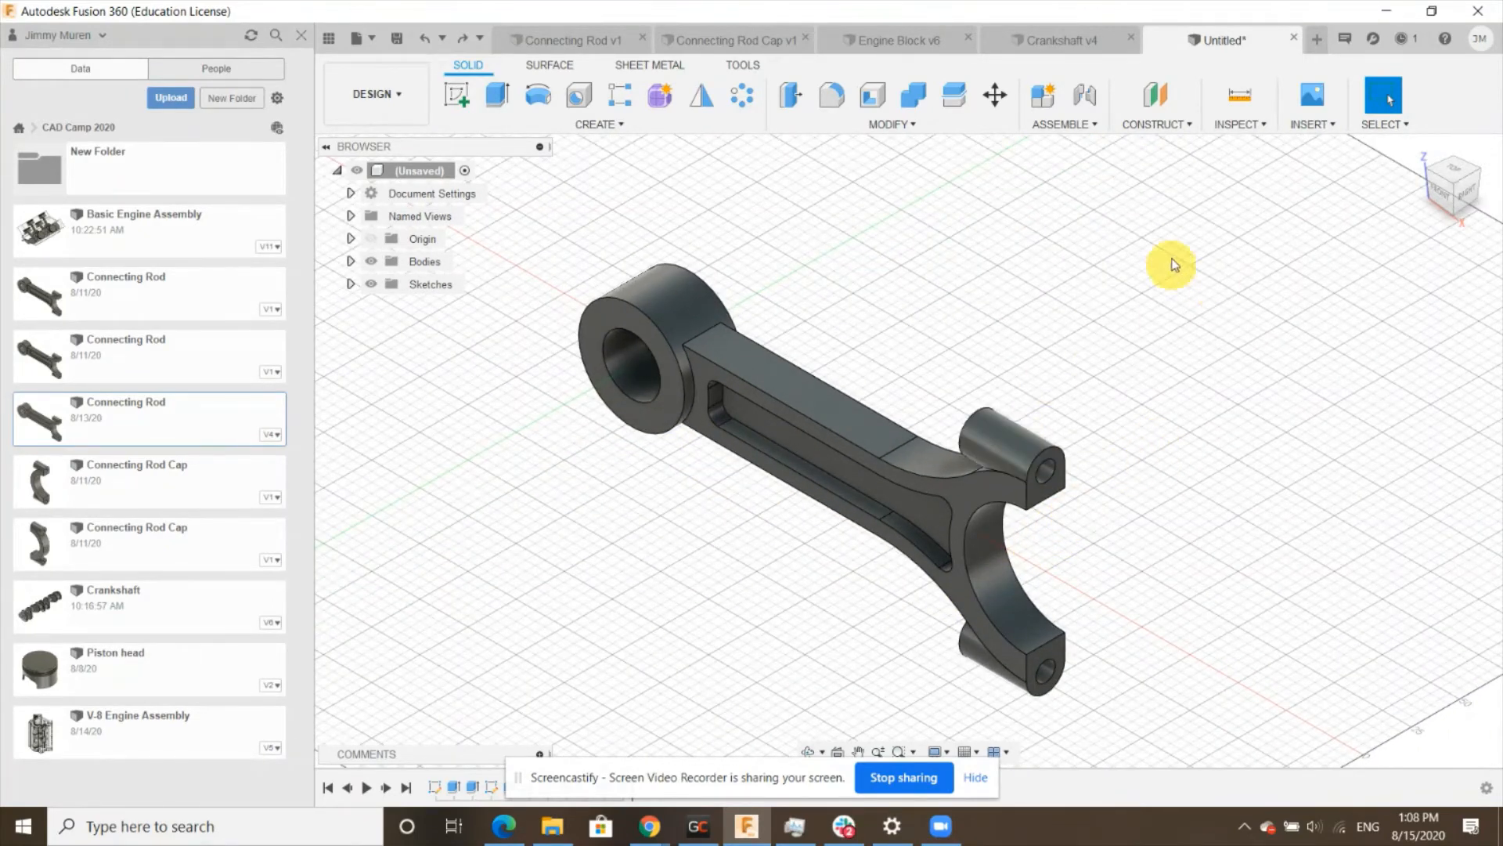
pyautogui.click(833, 106)
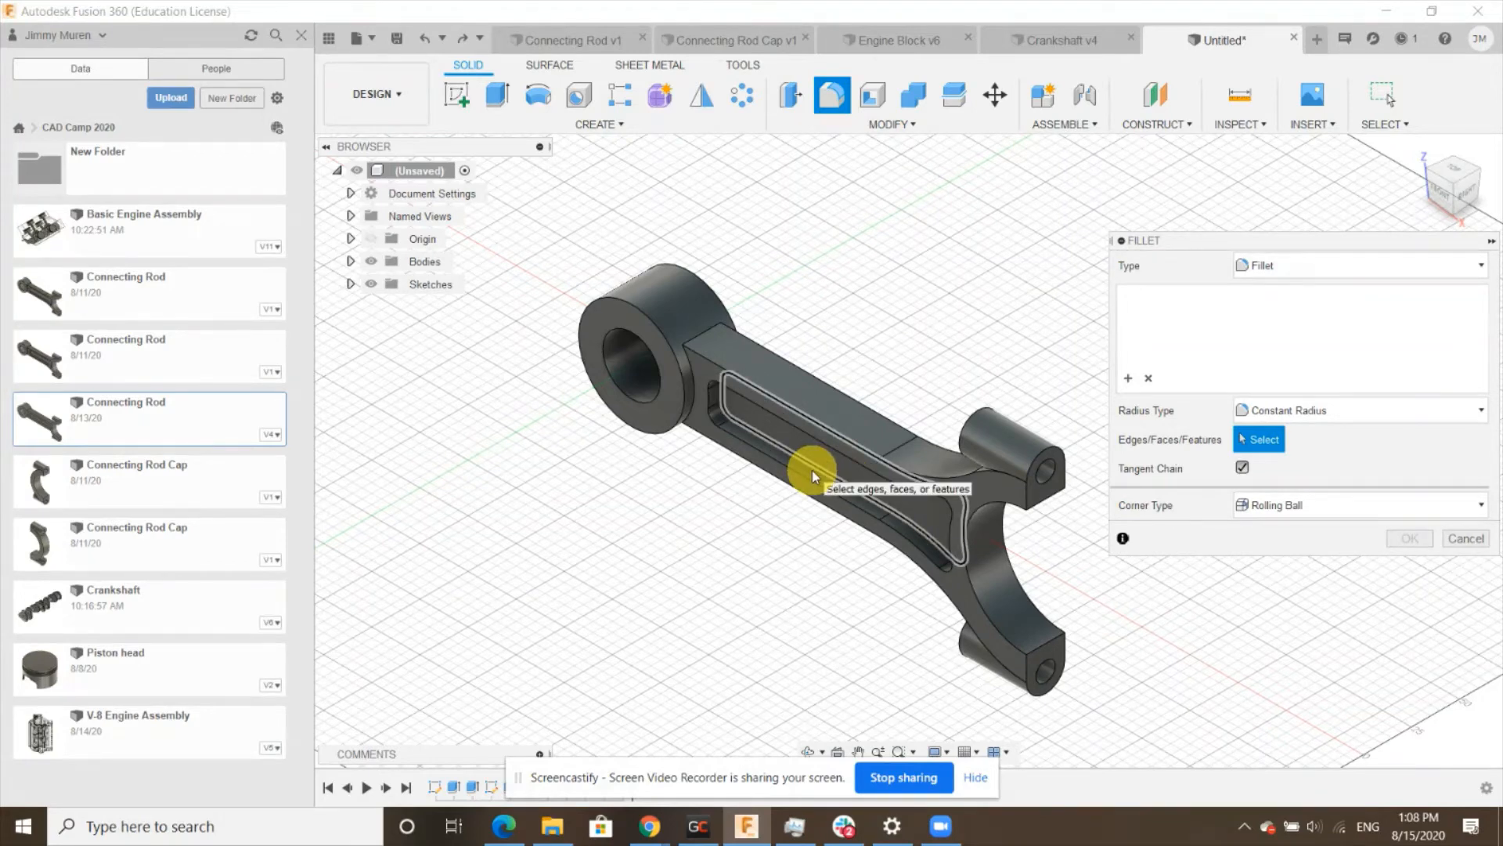
pyautogui.keyDown('shift'); pyautogui.moveTo(940, 547); pyautogui.dragTo(974, 495, button='middle'); pyautogui.keyUp('shift')
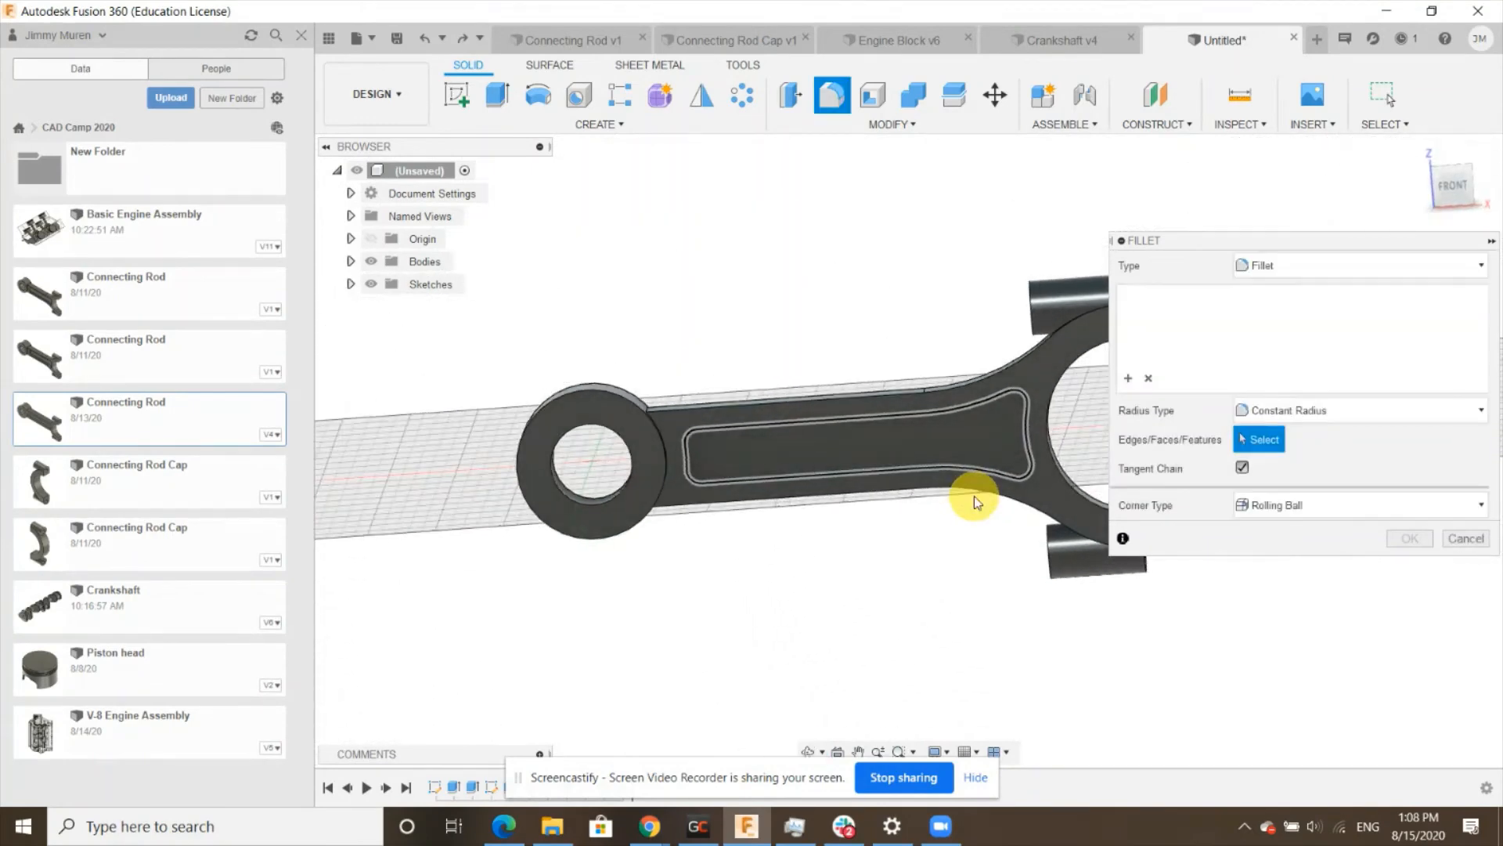
pyautogui.keyDown('shift'); pyautogui.moveTo(922, 413); pyautogui.dragTo(973, 383, button='middle'); pyautogui.keyUp('shift')
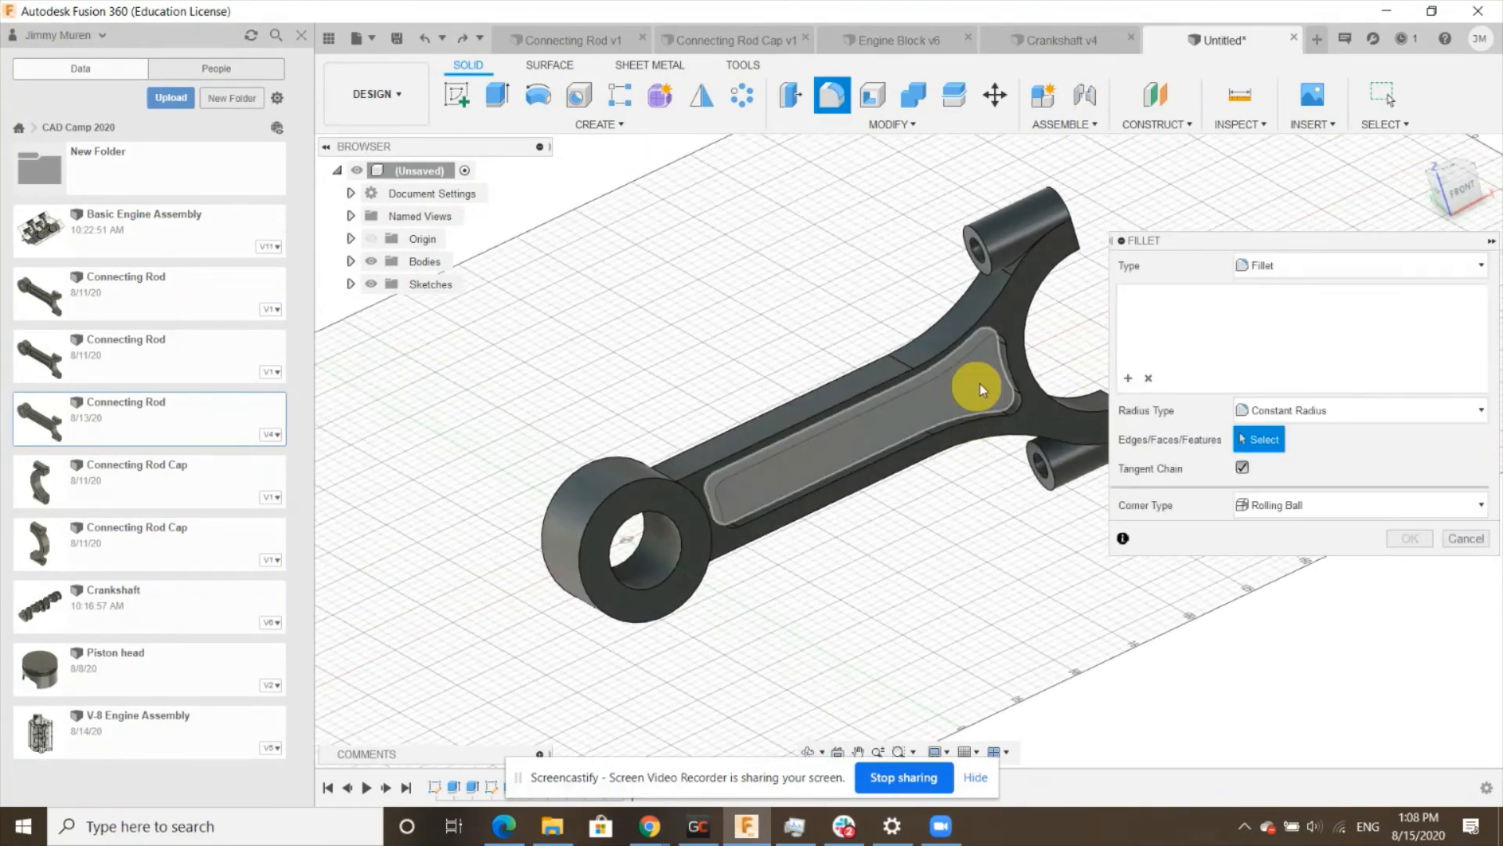
pyautogui.click(1016, 260)
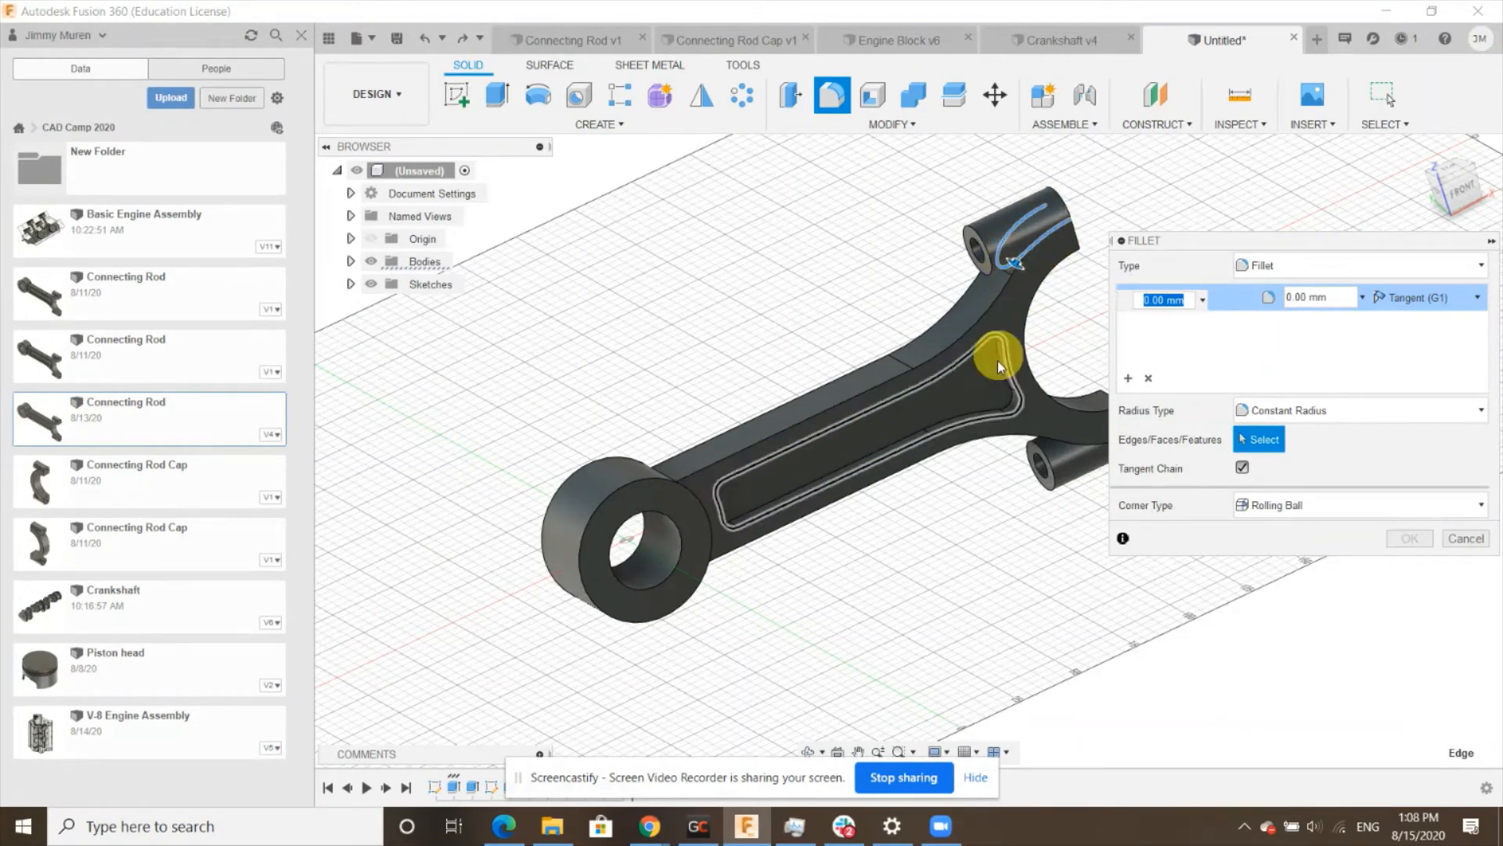
pyautogui.click(1079, 433)
pyautogui.scroll(-2, 548, 579)
pyautogui.scroll(1, 1033, 388)
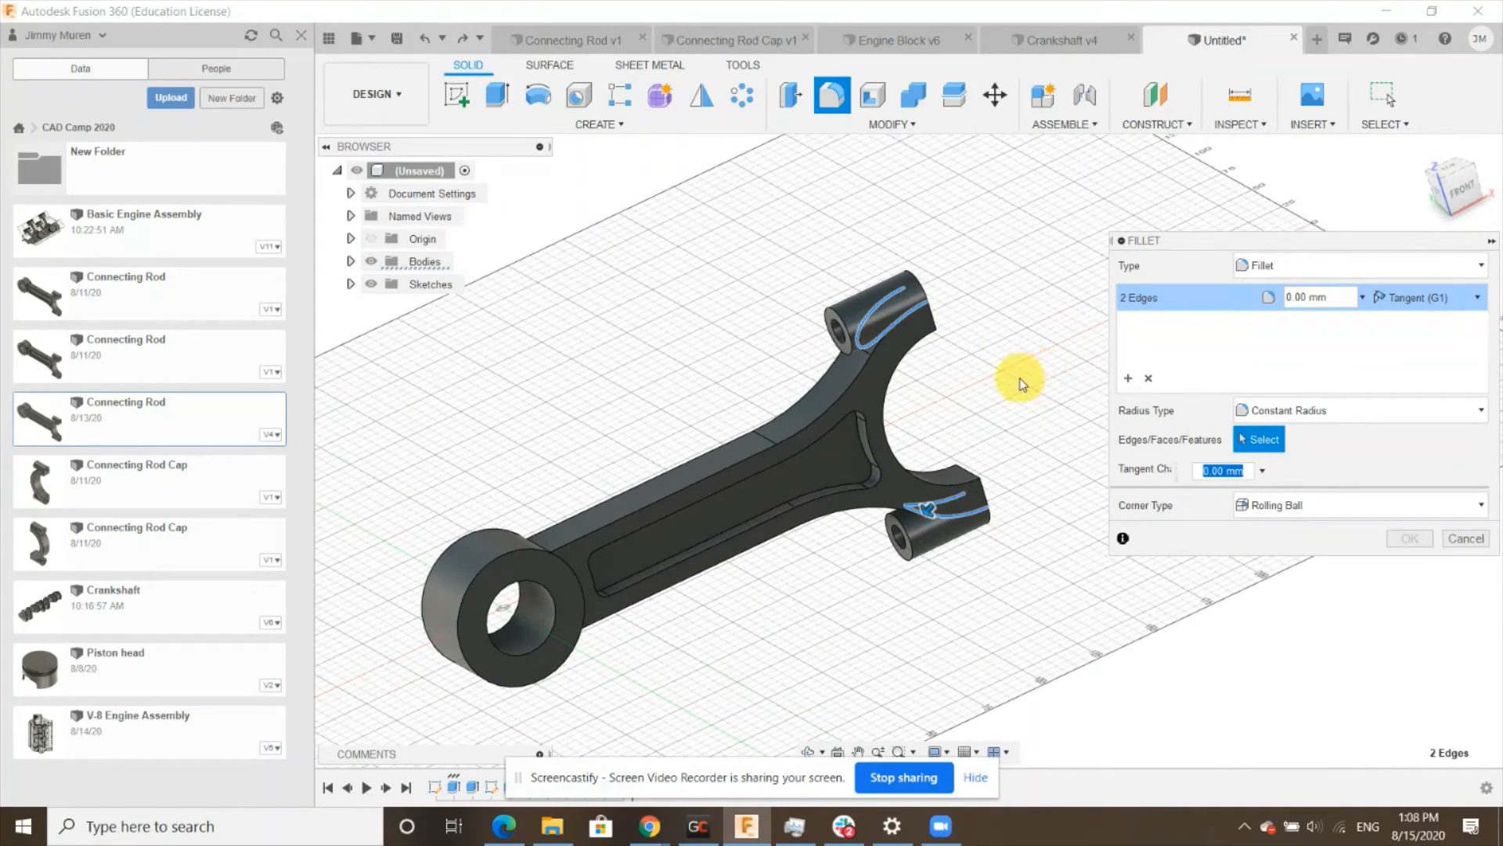
pyautogui.click(861, 439)
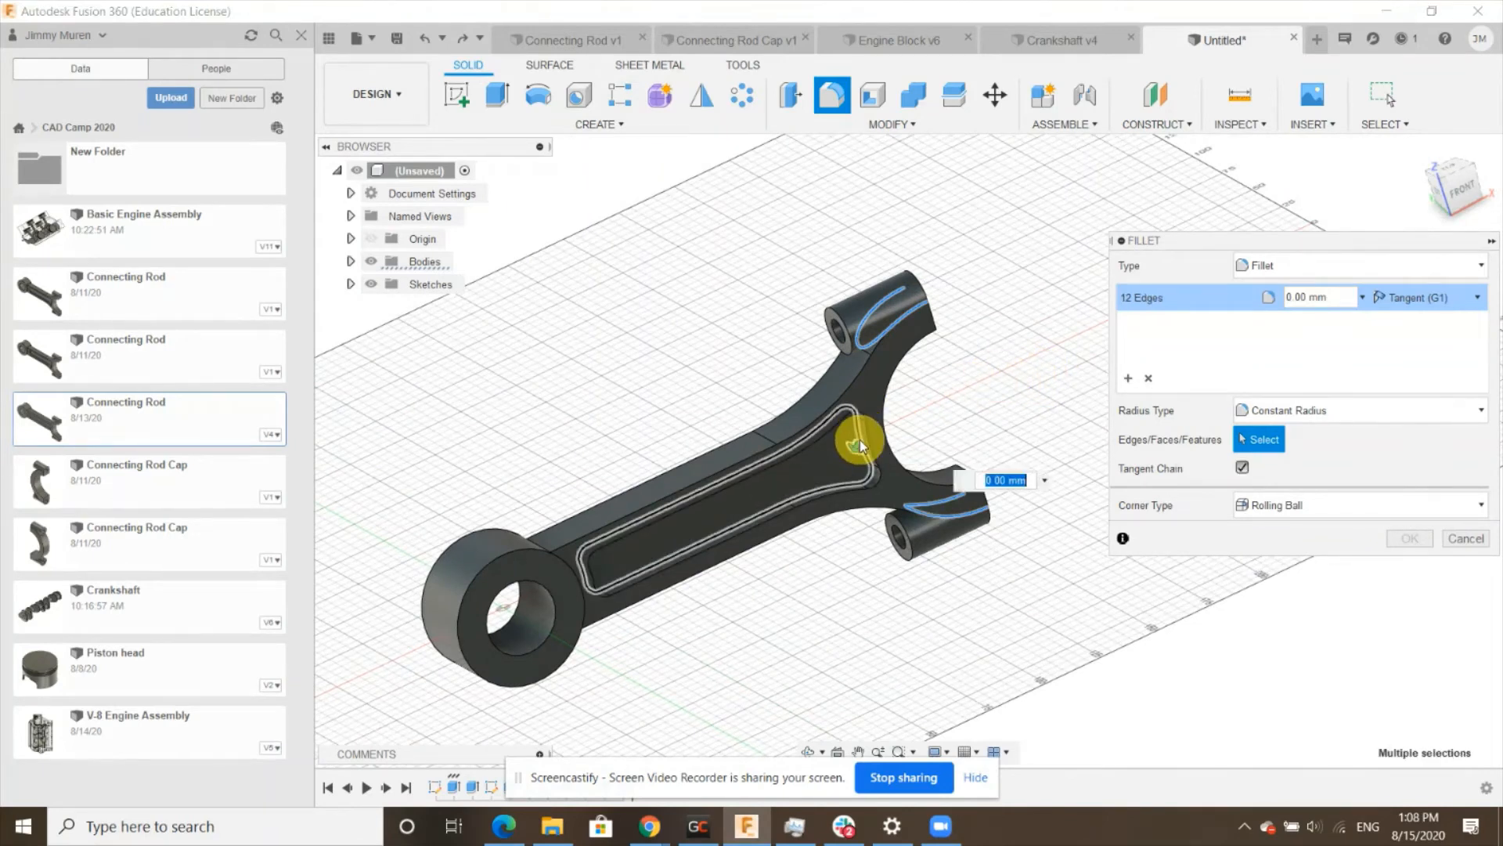
pyautogui.click(871, 437)
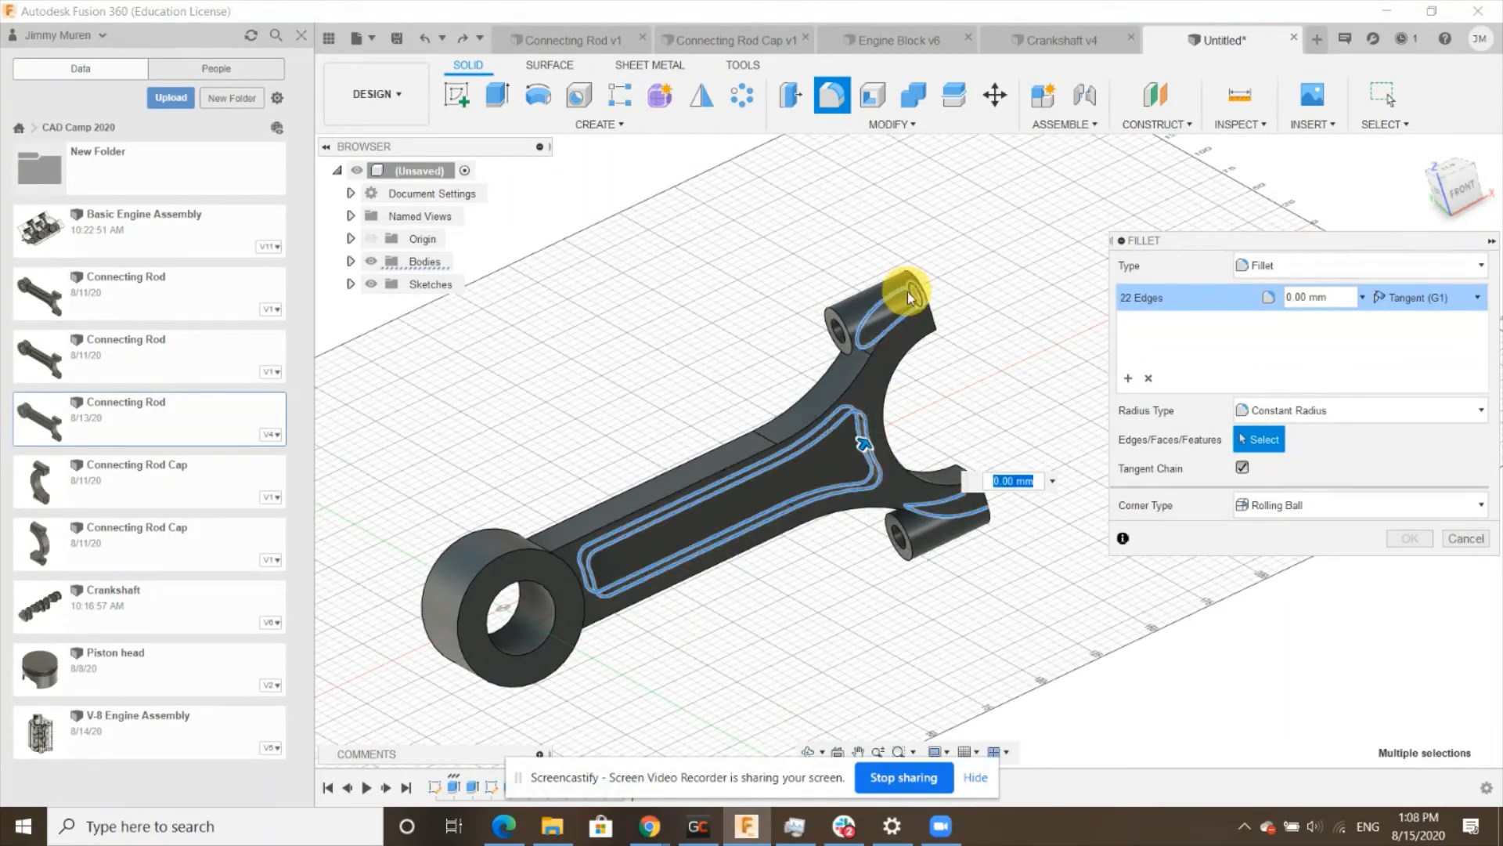
pyautogui.keyDown('shift'); pyautogui.moveTo(909, 297); pyautogui.dragTo(718, 460, button='middle'); pyautogui.keyUp('shift')
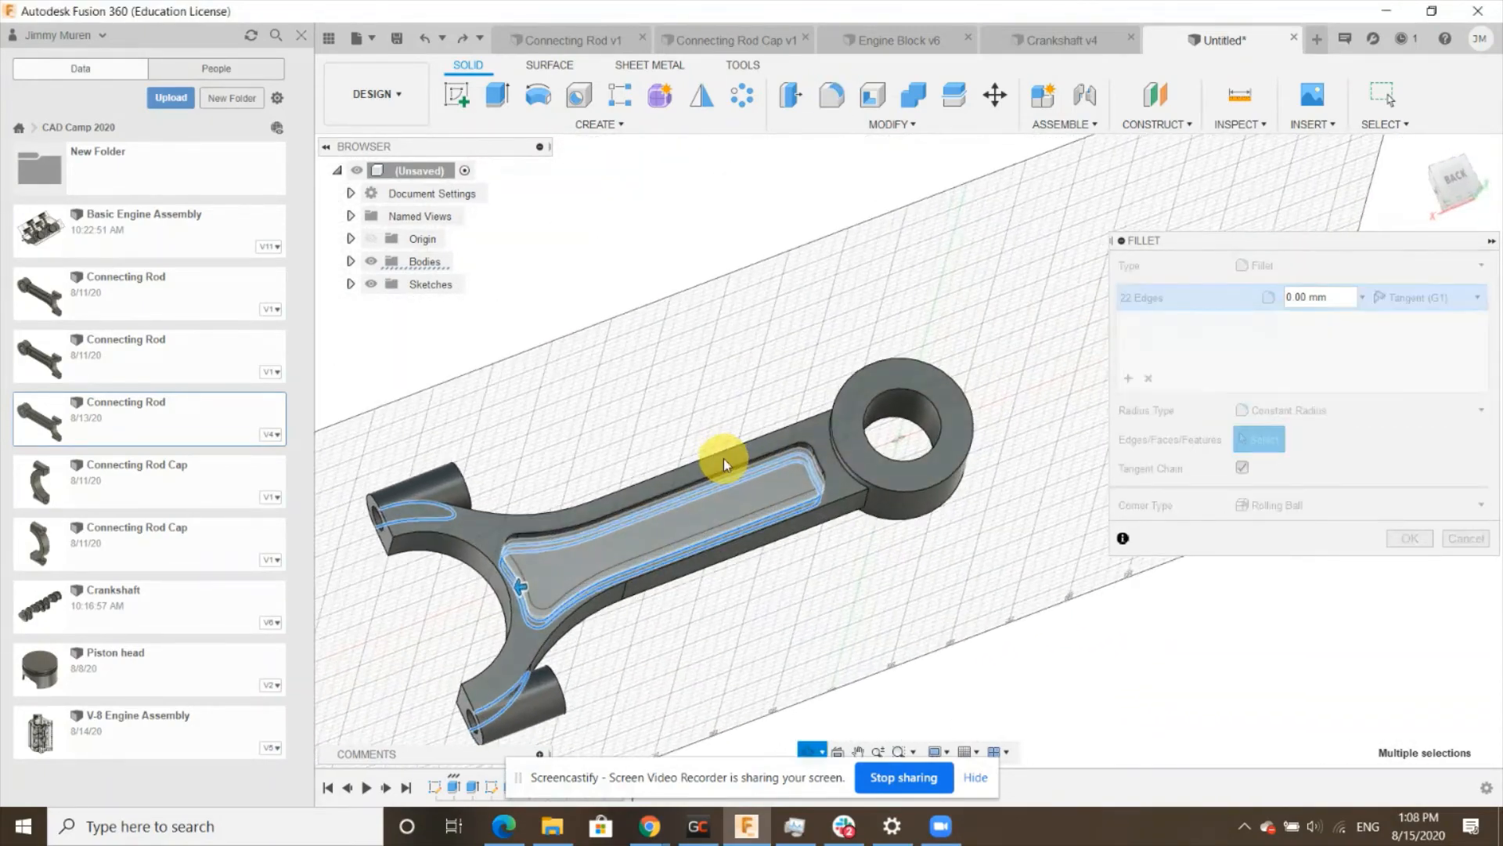
pyautogui.click(691, 485)
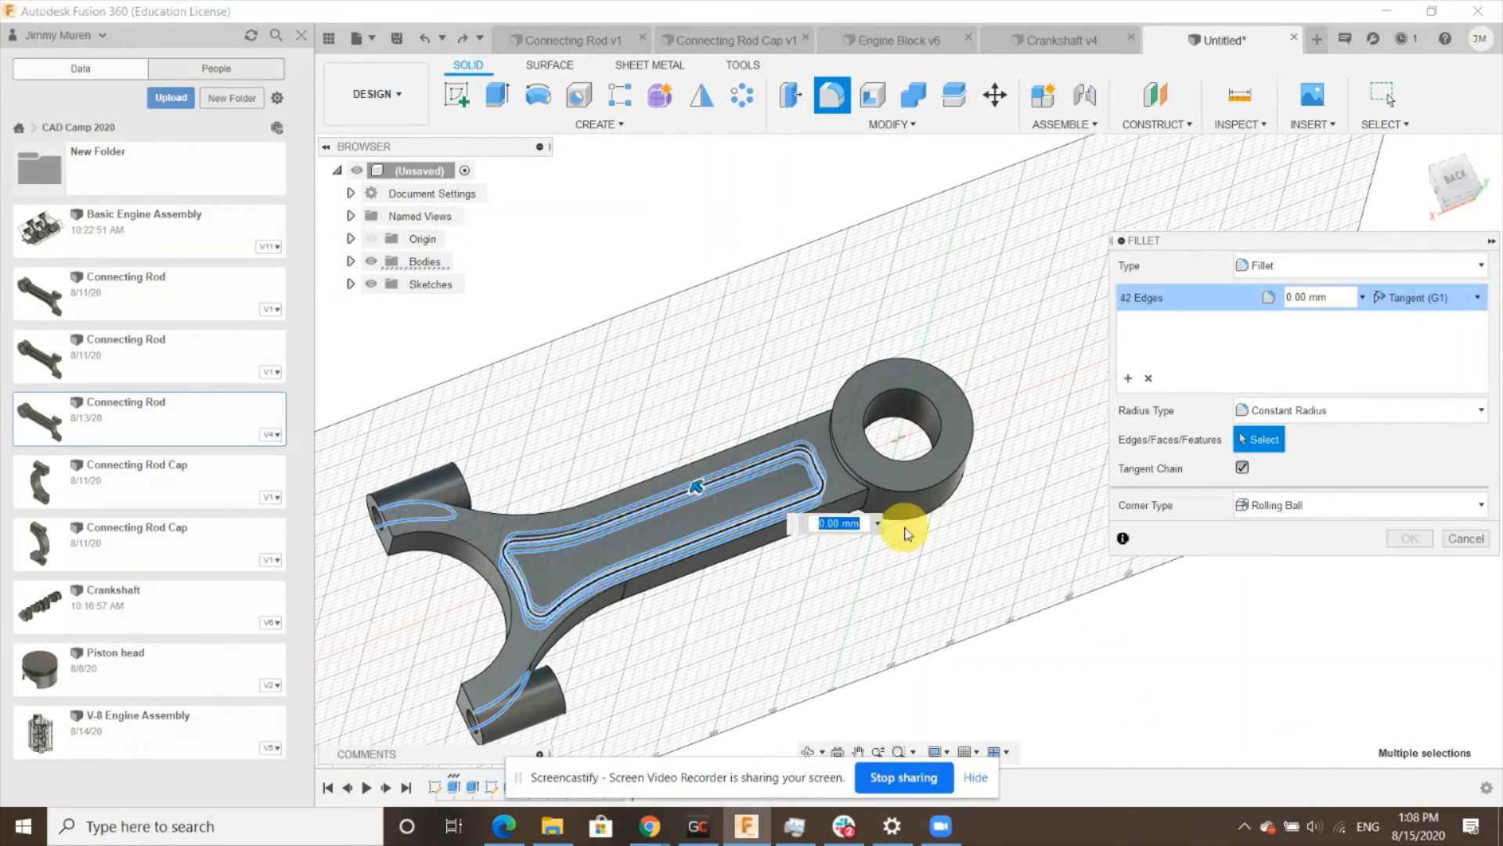
pyautogui.write('2')
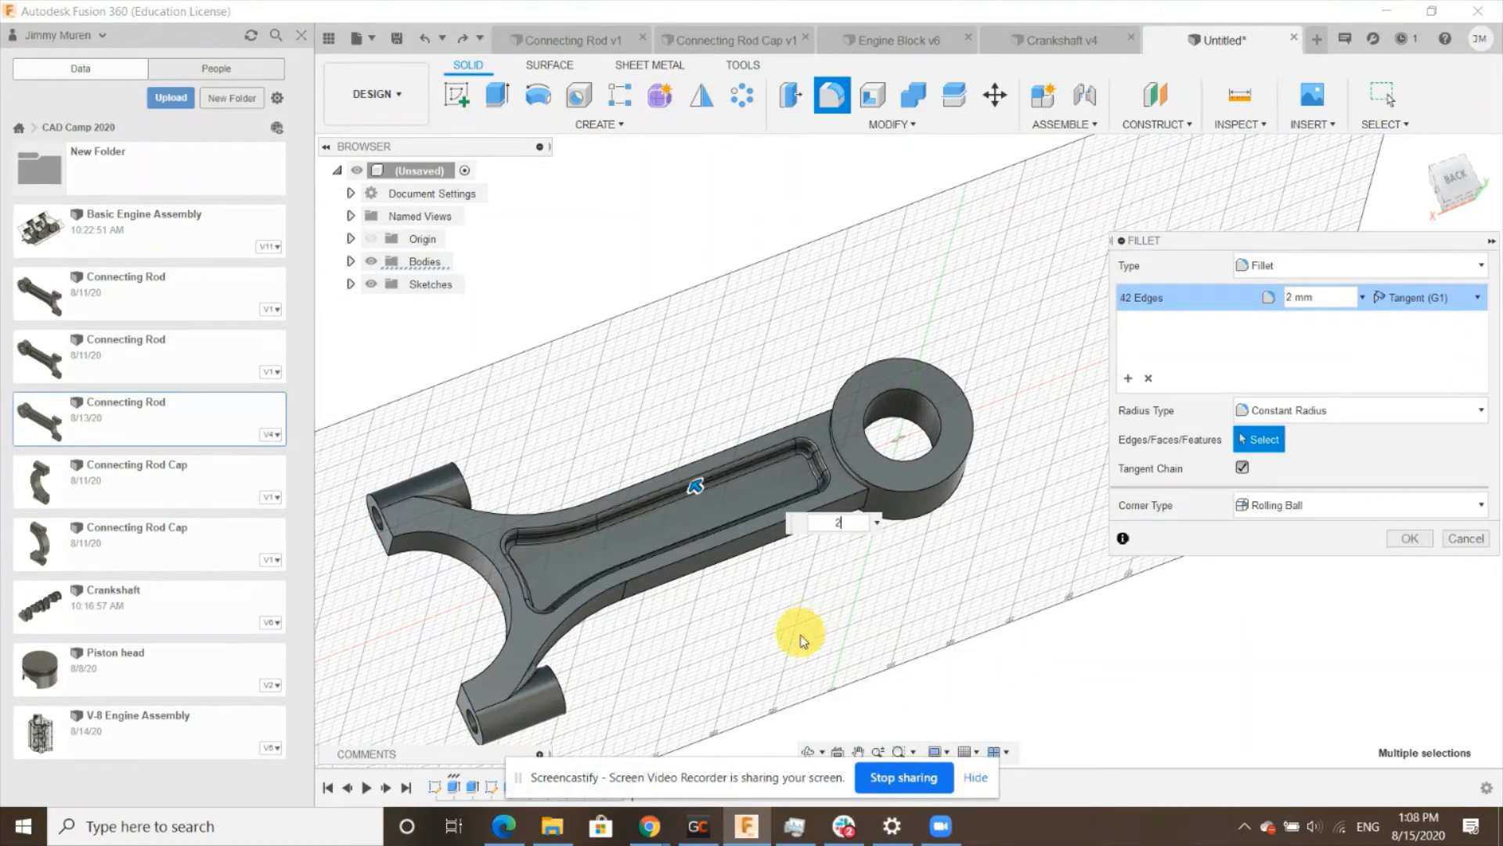
pyautogui.press('Return')
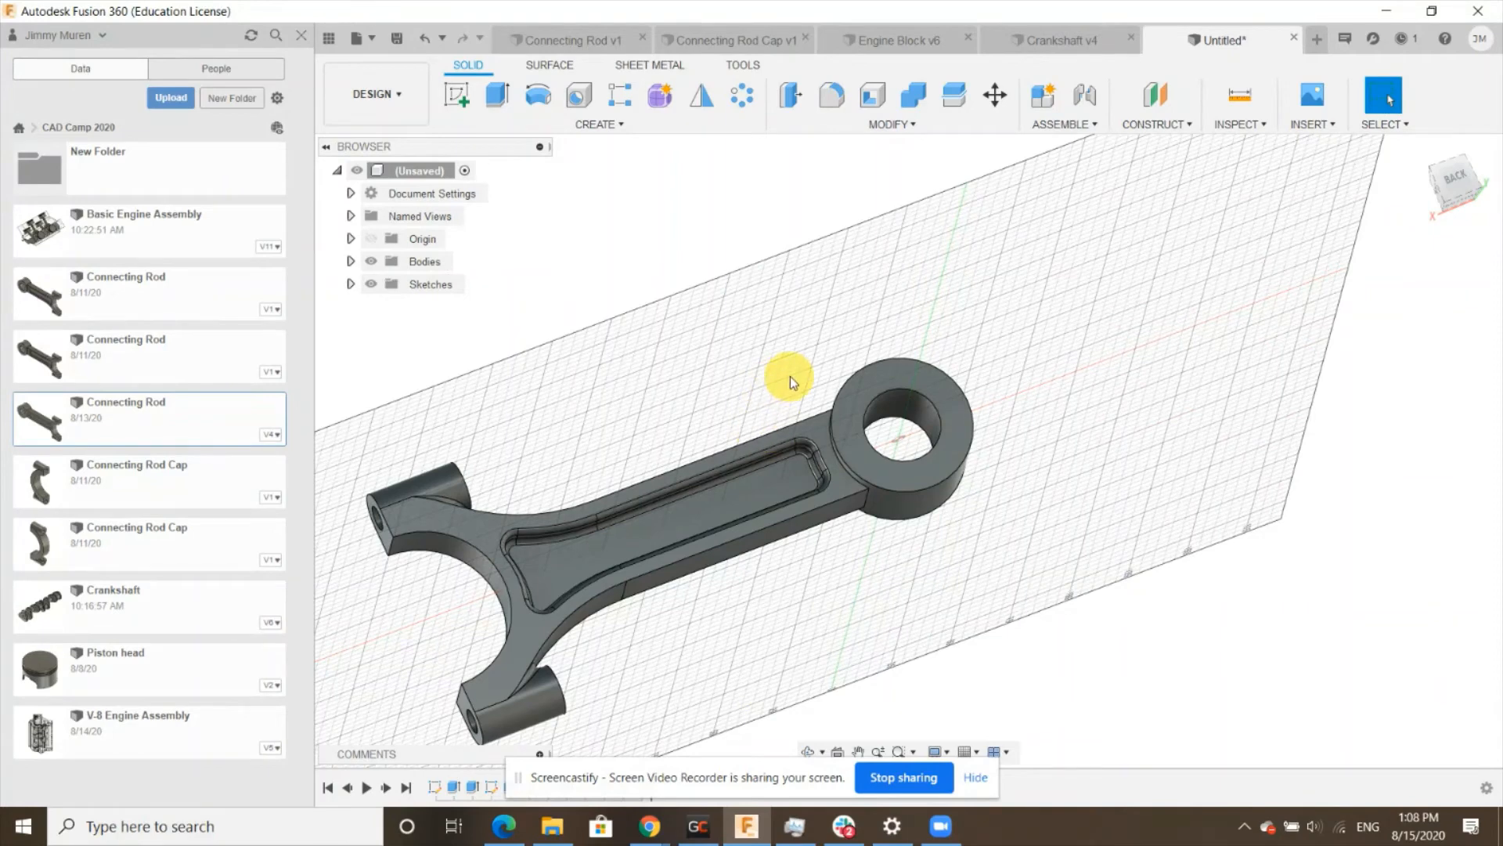
# - Fillet the big-end boss edges and the beam pocket and outline edges with a 1 mm radius
pyautogui.click(833, 98)
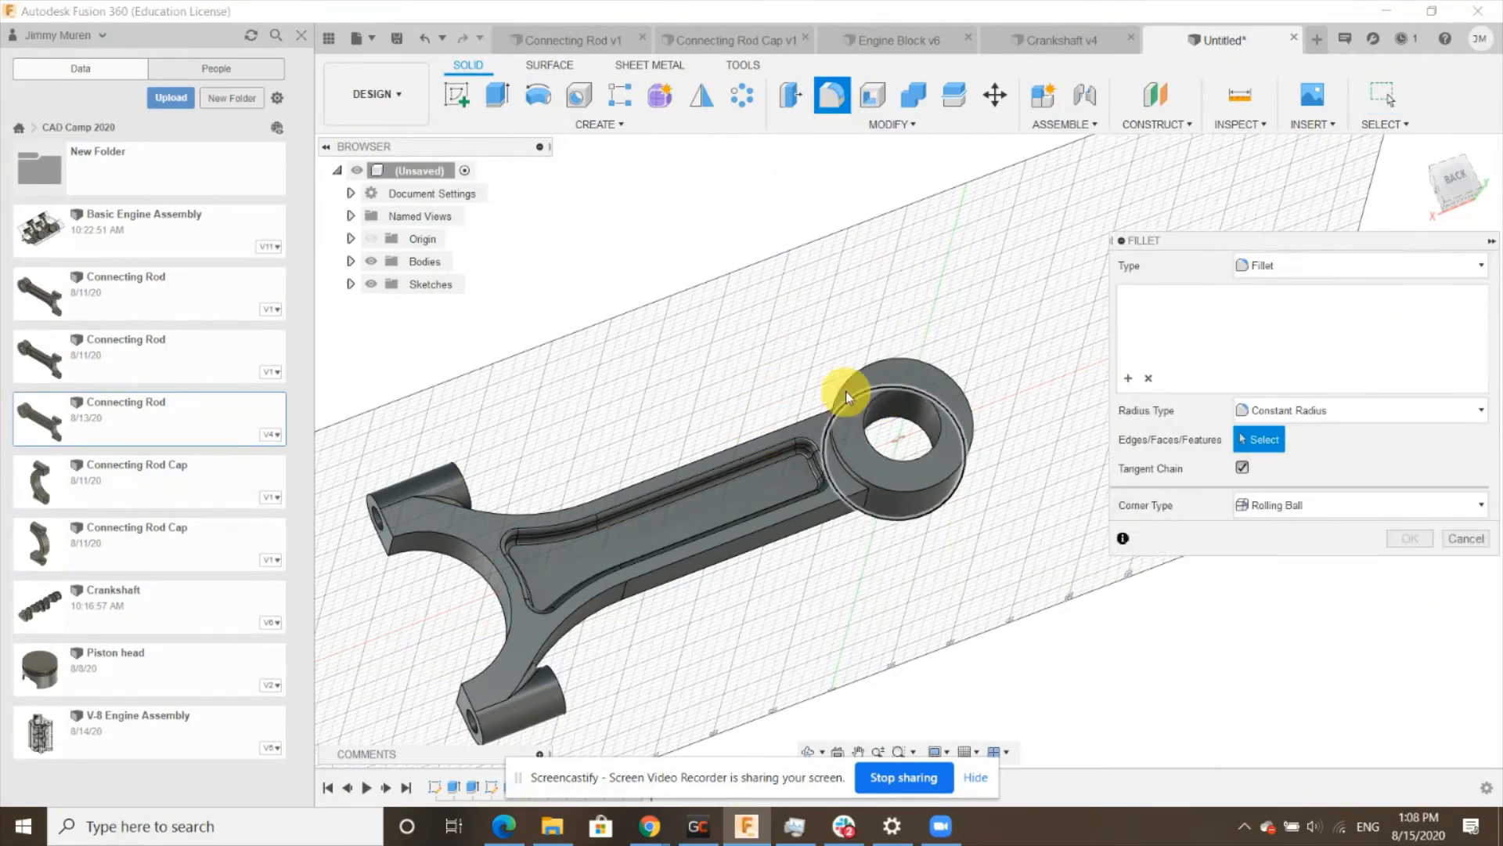
pyautogui.scroll(3, 845, 391)
pyautogui.click(845, 374)
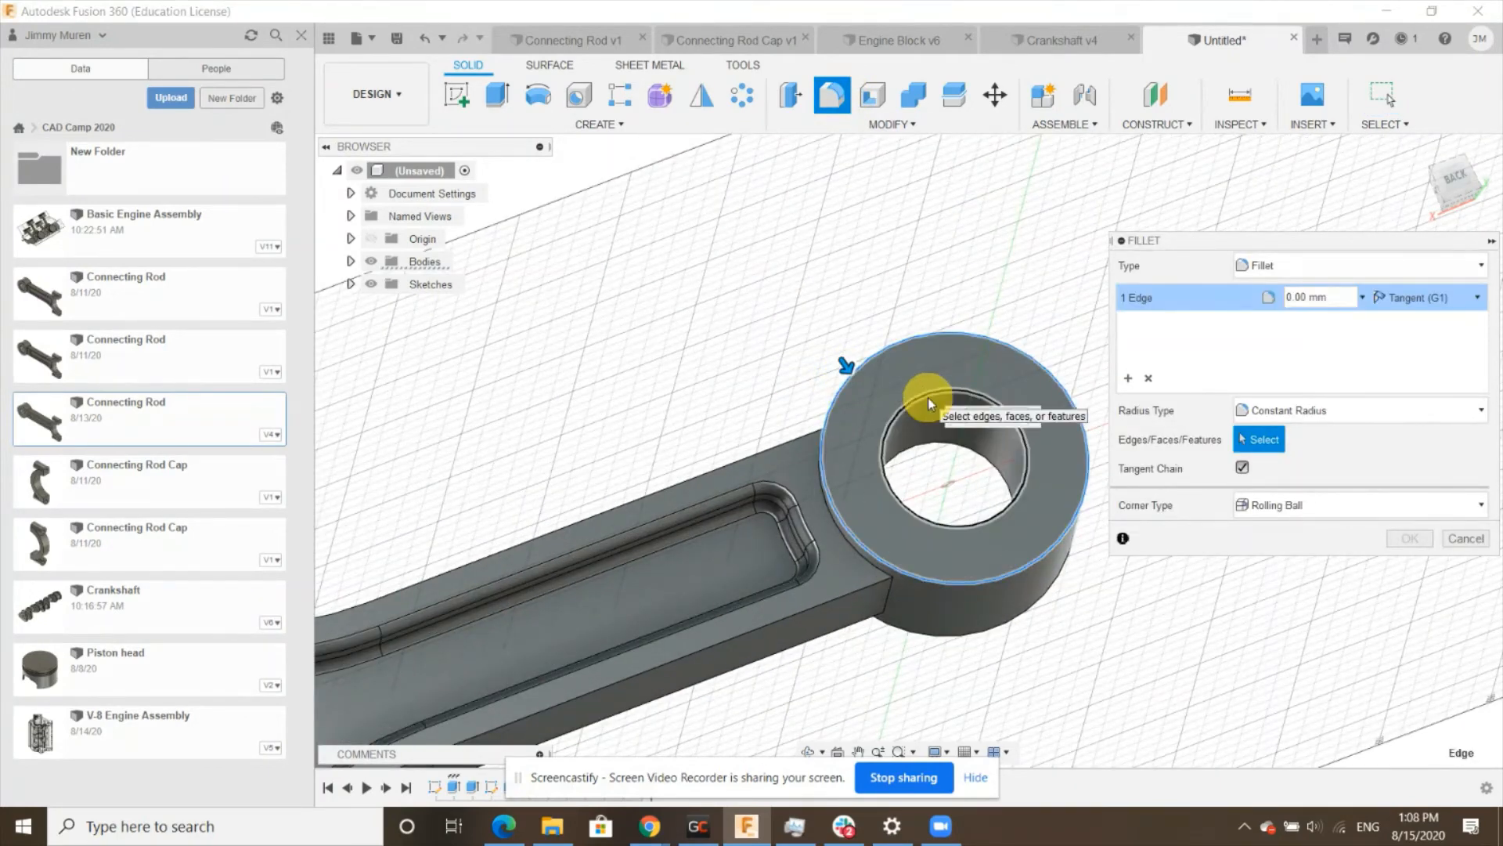
pyautogui.click(928, 397)
pyautogui.scroll(-3, 908, 434)
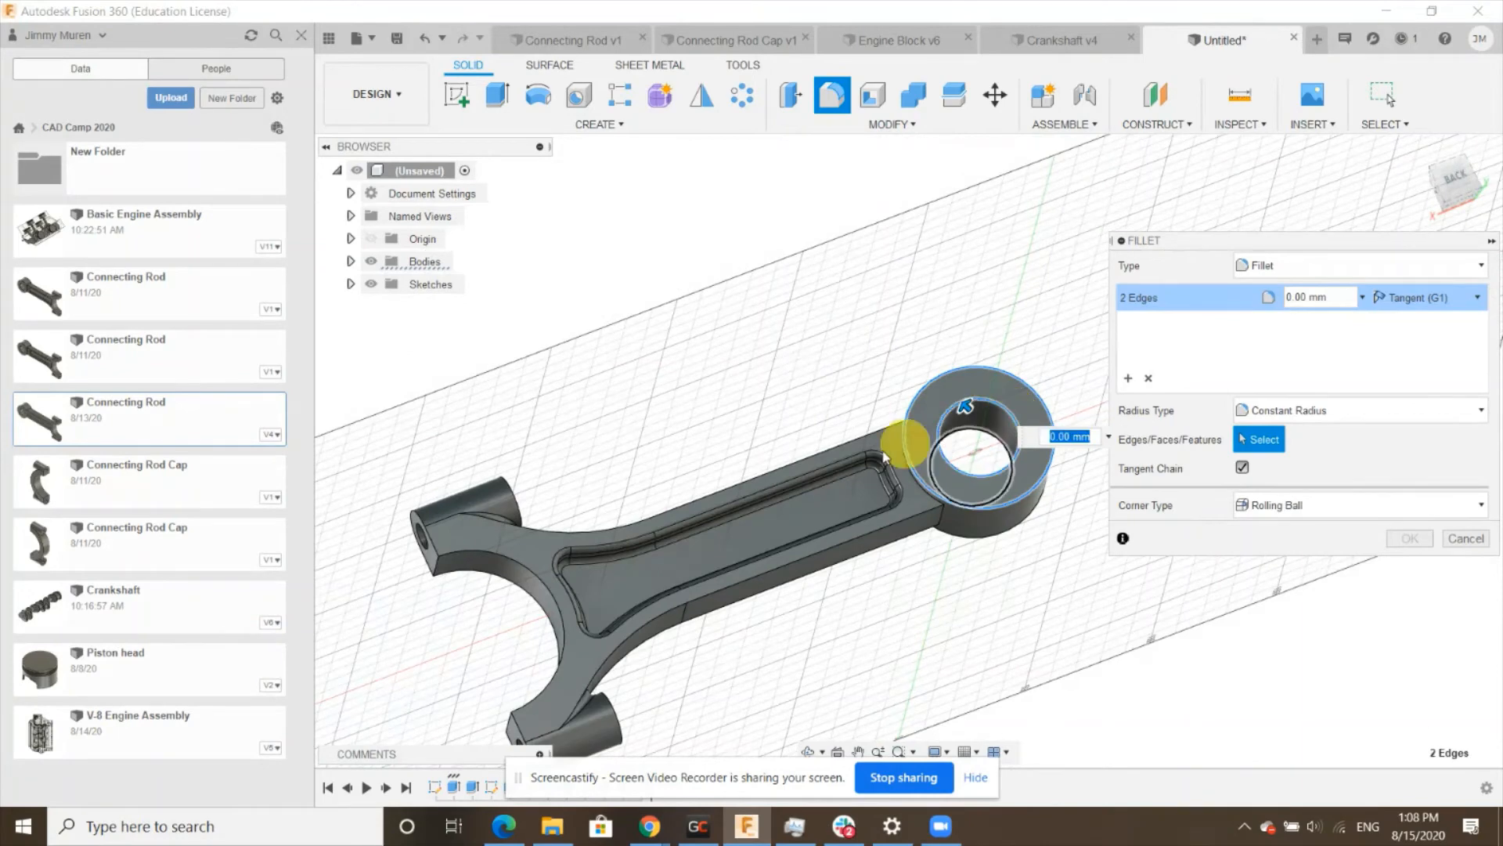
pyautogui.click(681, 505)
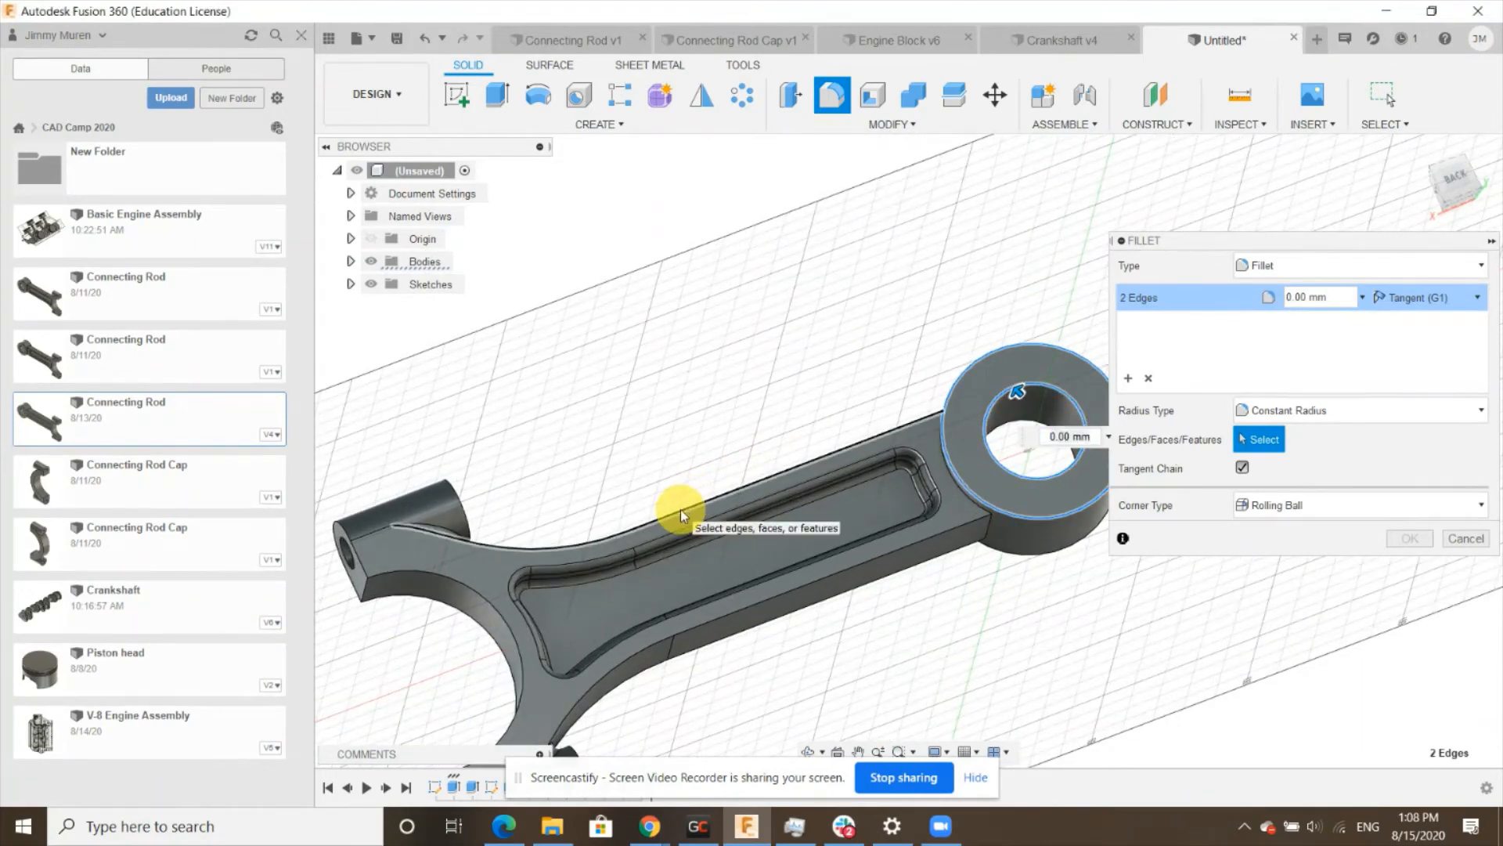
pyautogui.click(777, 595)
pyautogui.scroll(-3, 959, 423)
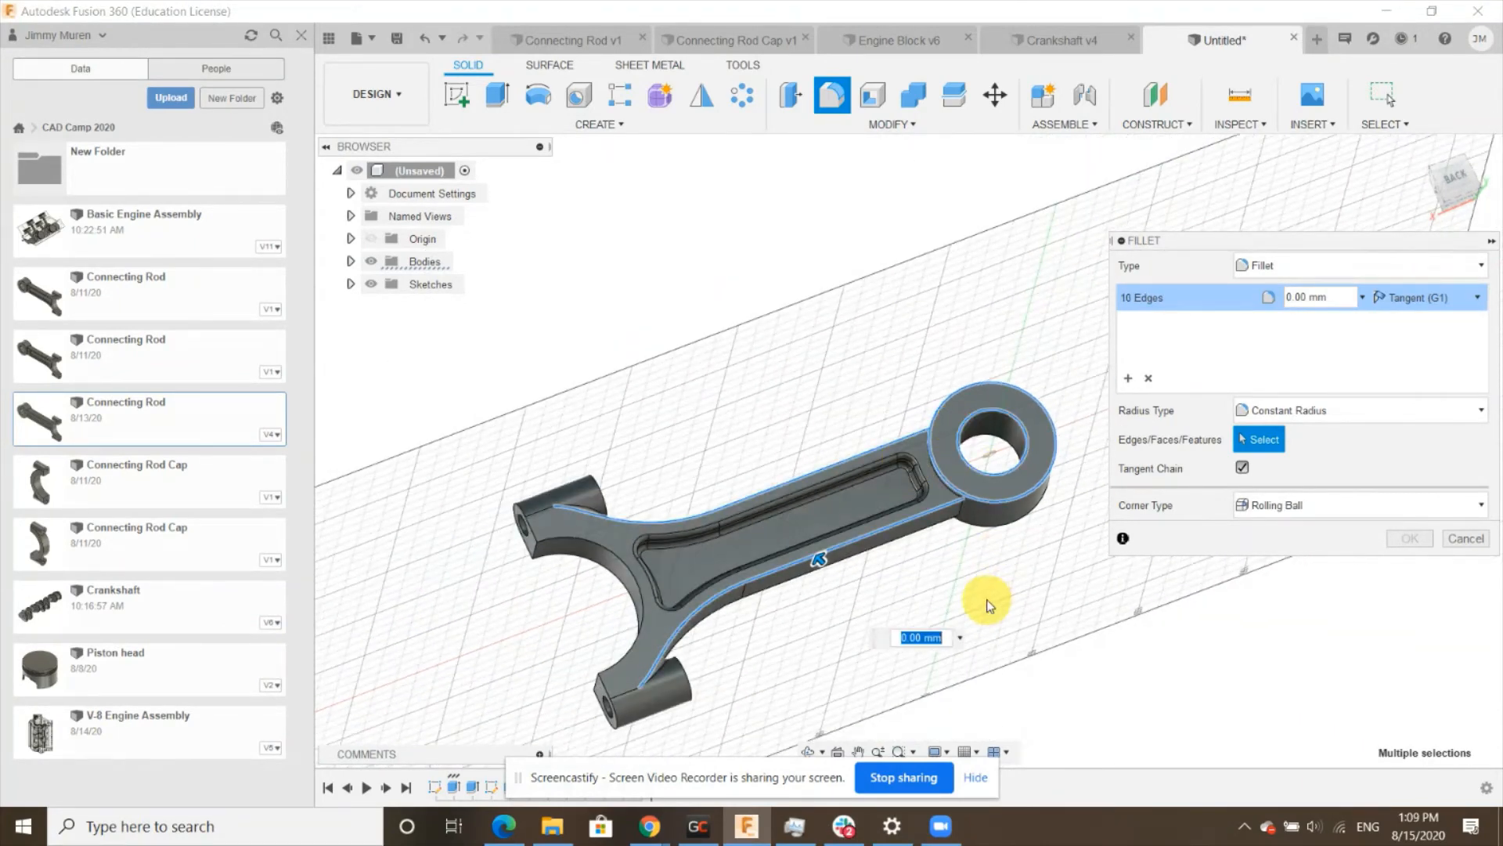
pyautogui.keyDown('shift'); pyautogui.moveTo(936, 661); pyautogui.dragTo(1047, 396, button='middle'); pyautogui.keyUp('shift')
pyautogui.scroll(3, 1025, 407)
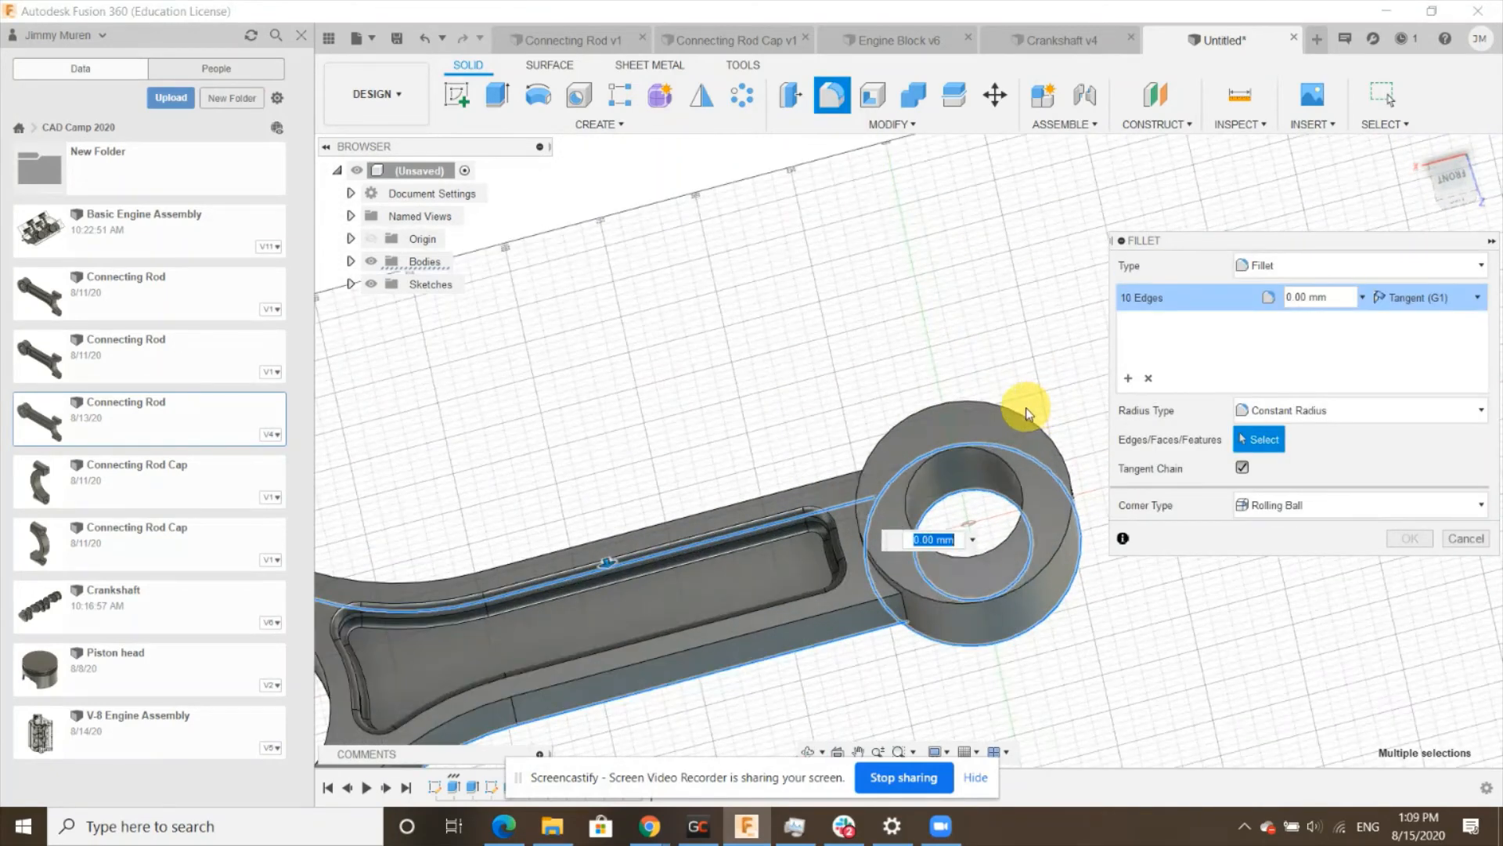
pyautogui.click(989, 462)
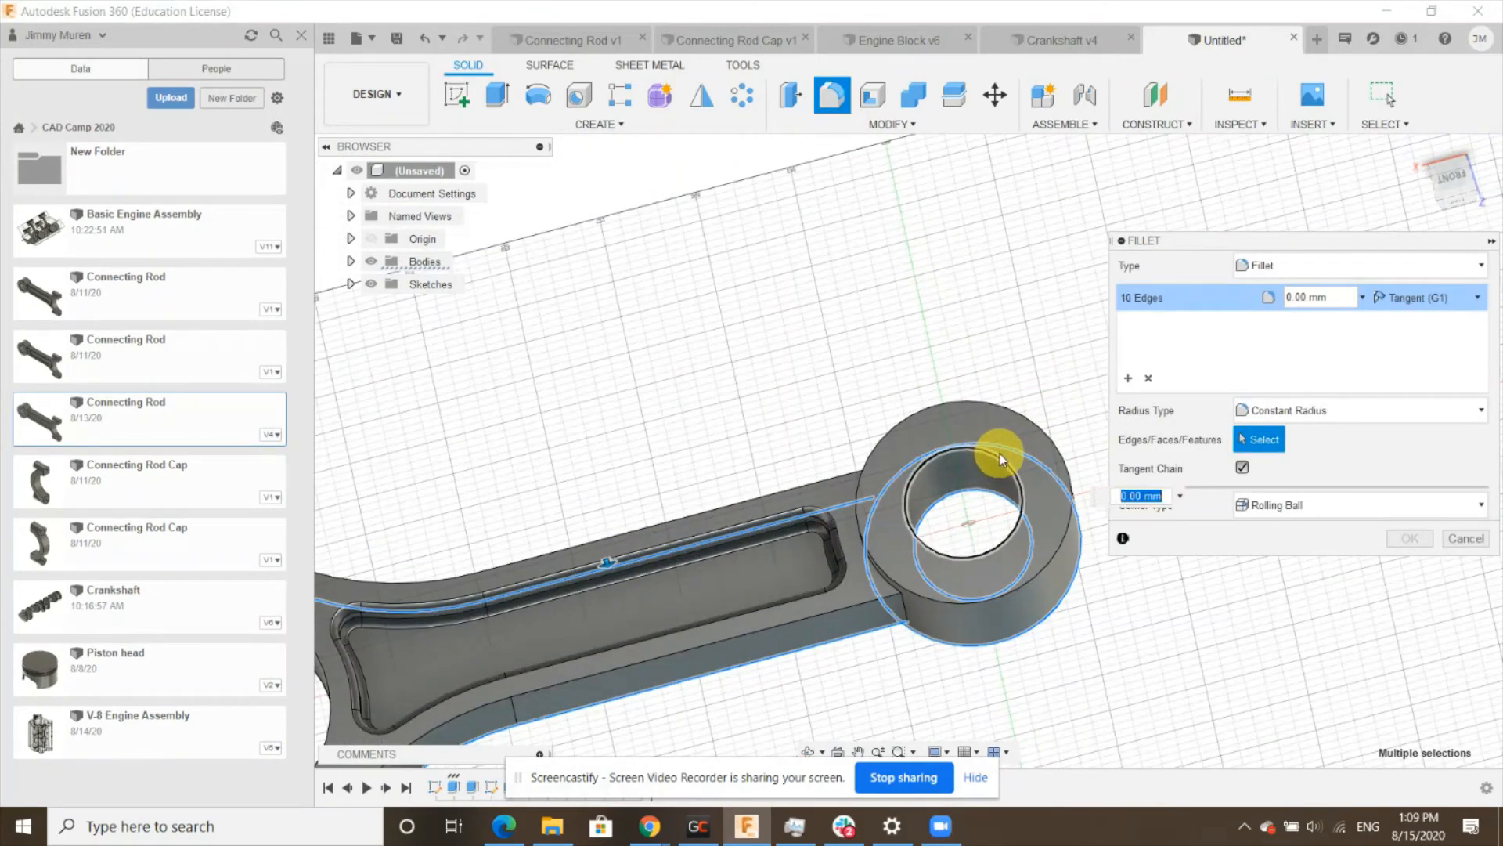
pyautogui.click(1040, 430)
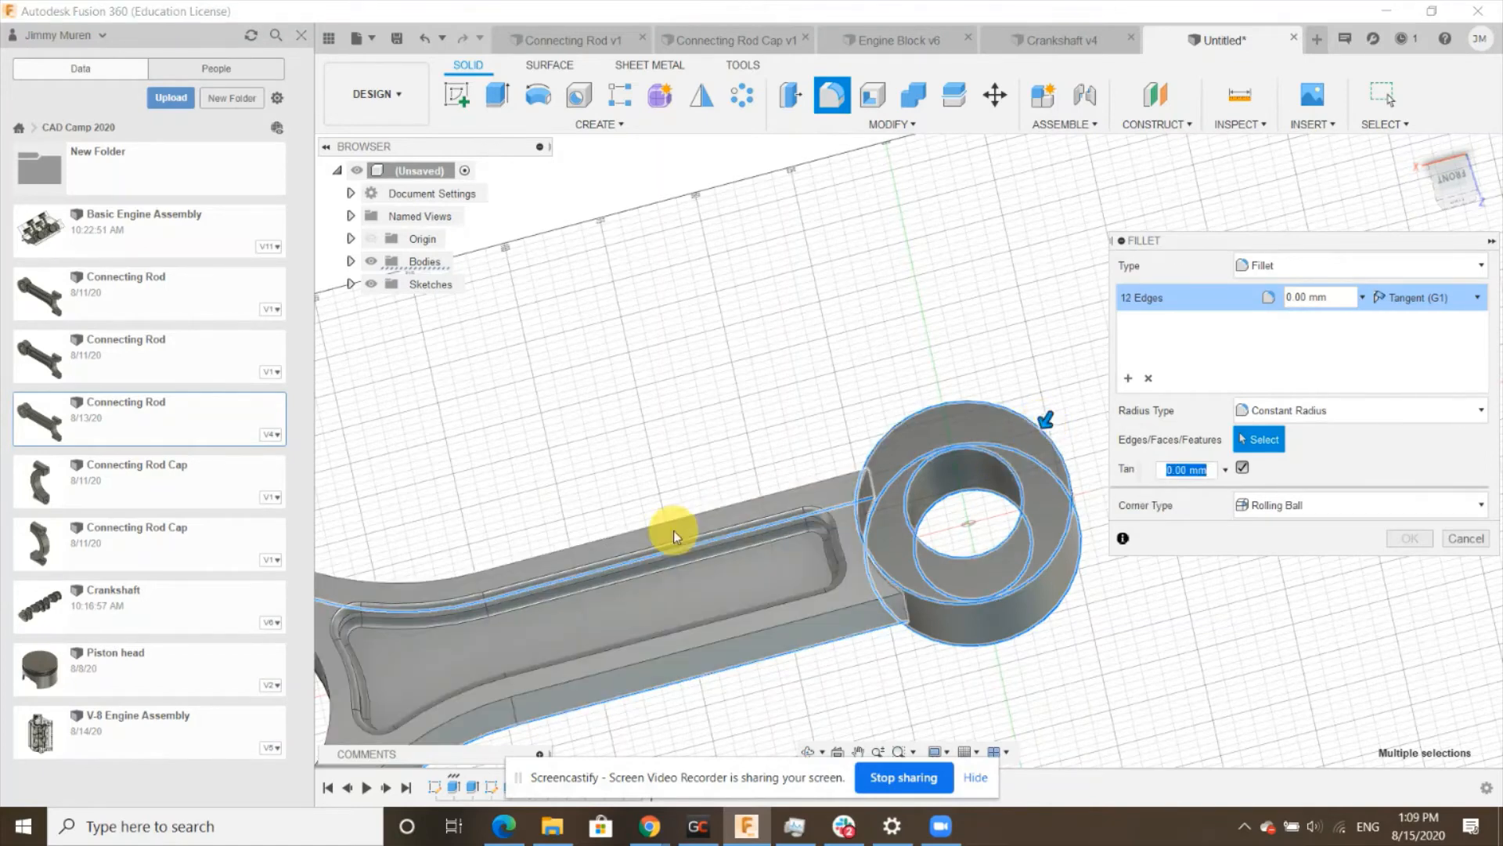
pyautogui.click(717, 638)
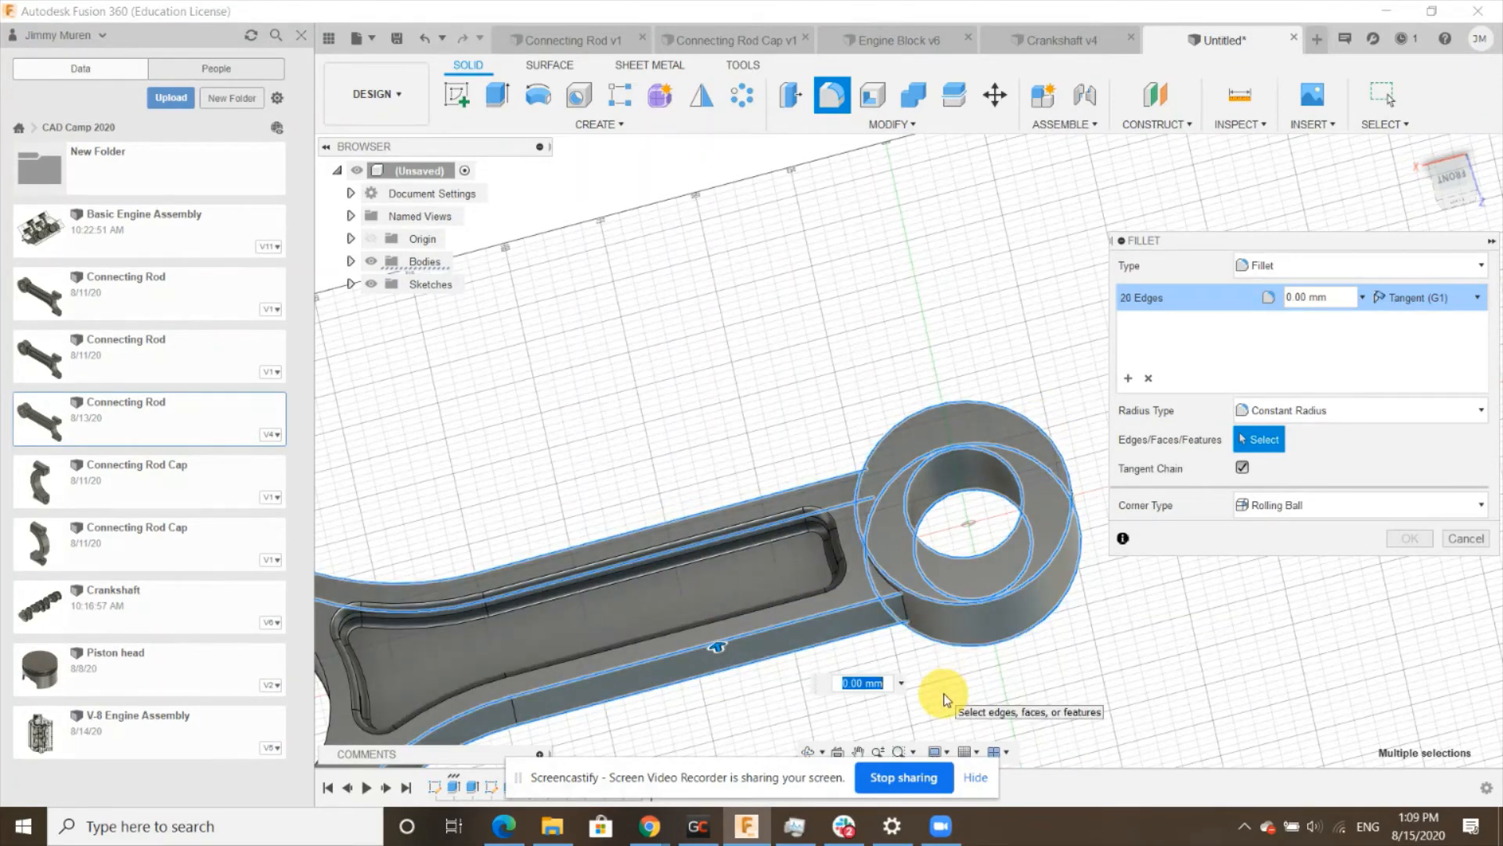
pyautogui.write('1')
pyautogui.press('Return')
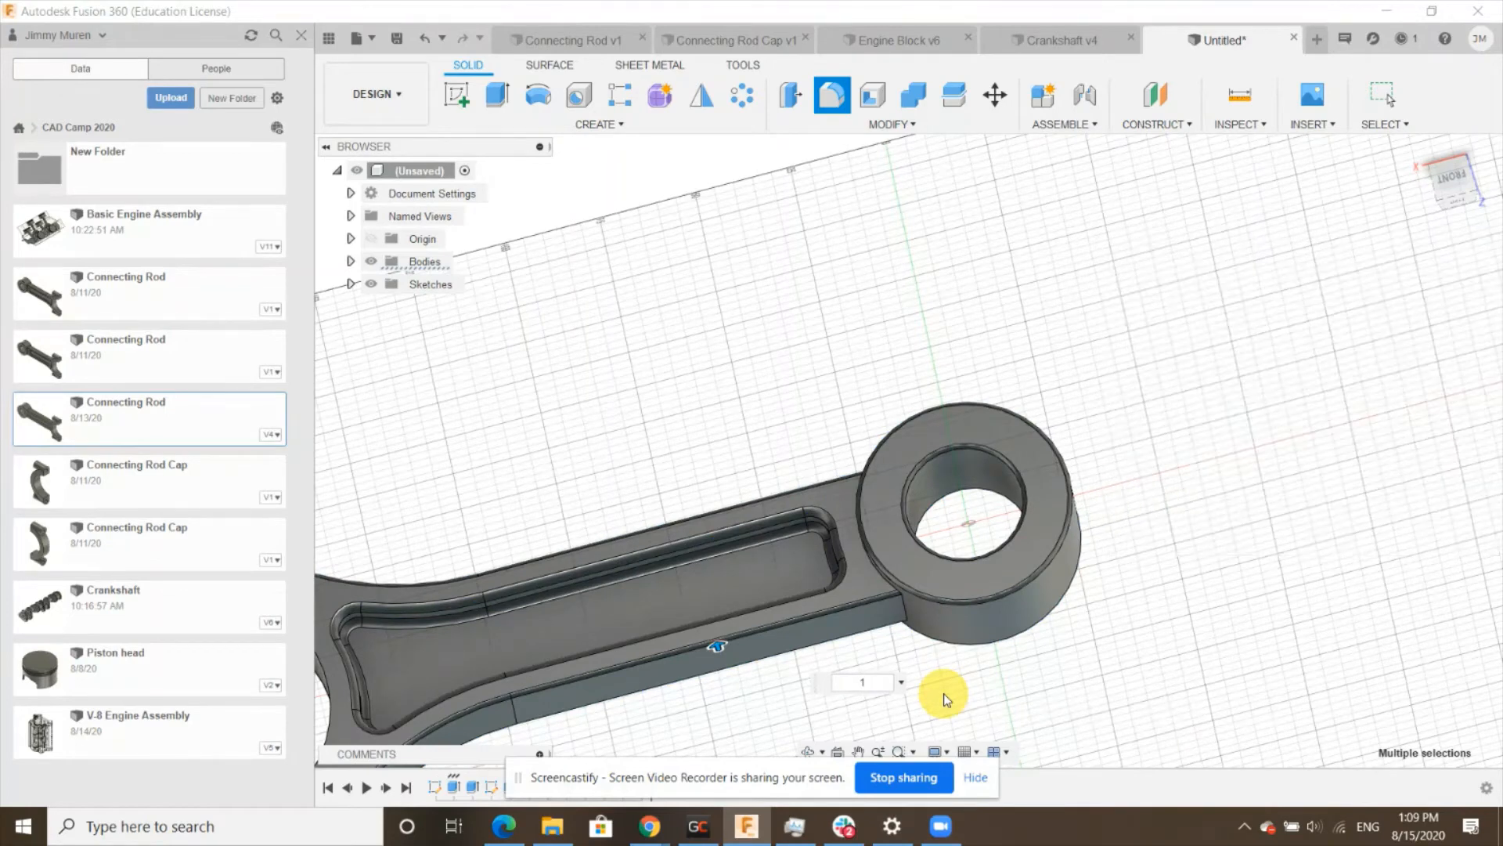
# - Fillet the edges where the beam joins the big-end boss with a 2 mm radius
pyautogui.scroll(-3, 1182, 528)
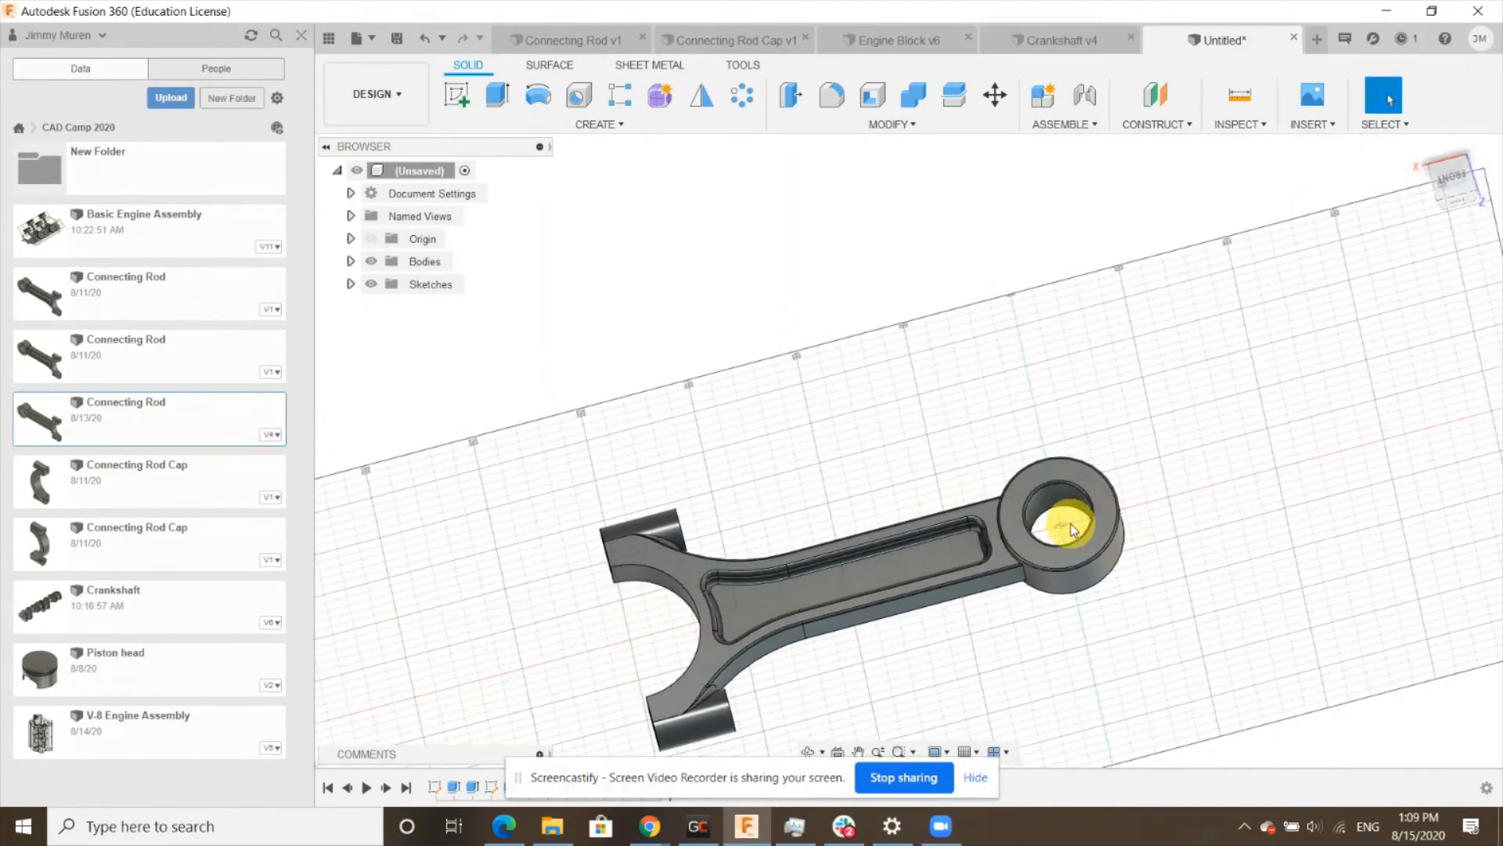
pyautogui.keyDown('shift'); pyautogui.moveTo(1021, 581); pyautogui.dragTo(1030, 527, button='middle'); pyautogui.keyUp('shift')
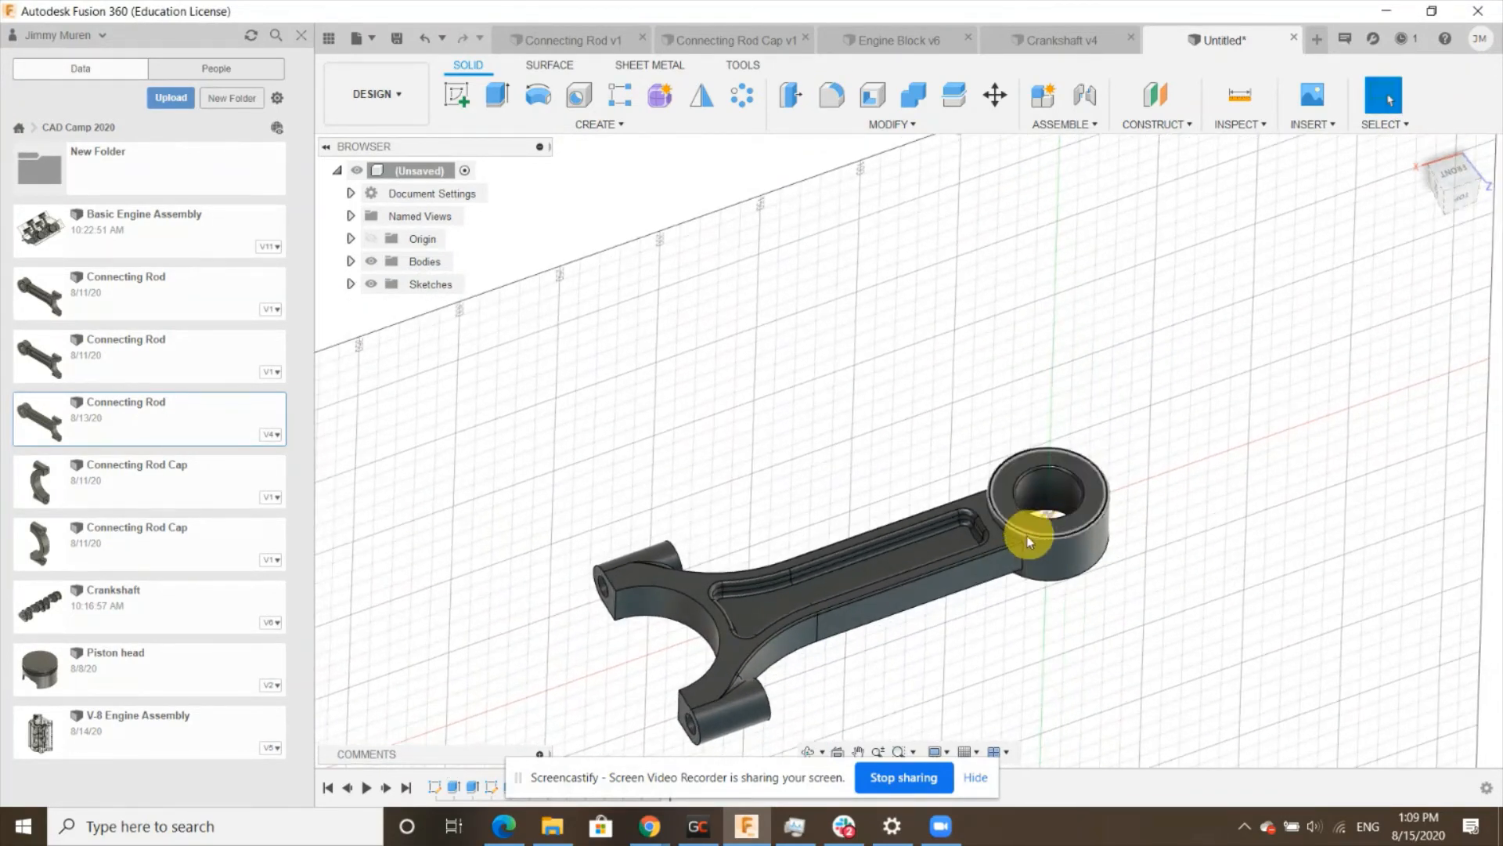
pyautogui.scroll(3, 1007, 540)
pyautogui.click(830, 101)
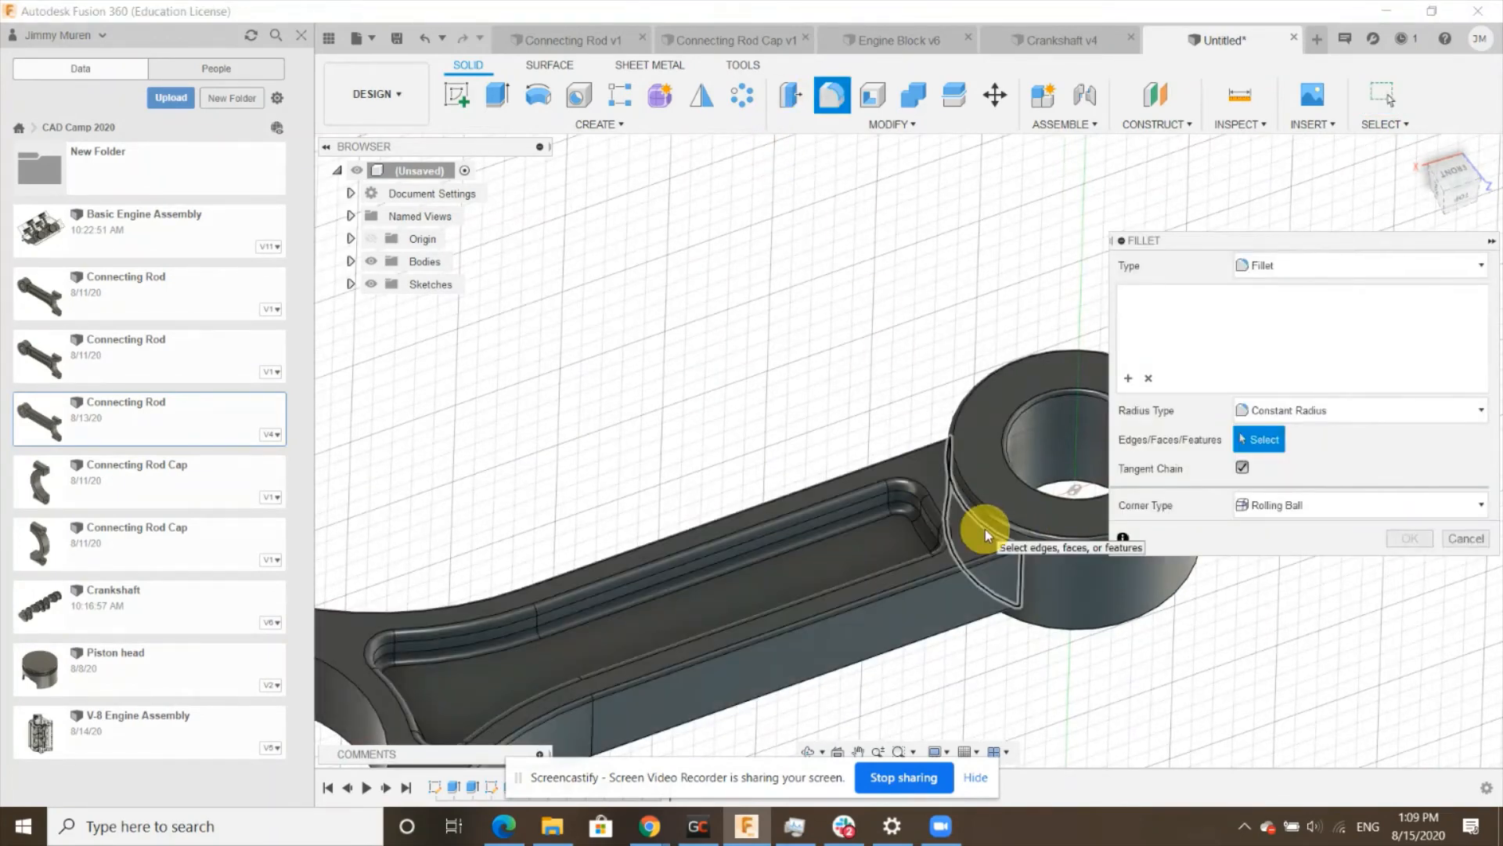
pyautogui.scroll(-4, 985, 528)
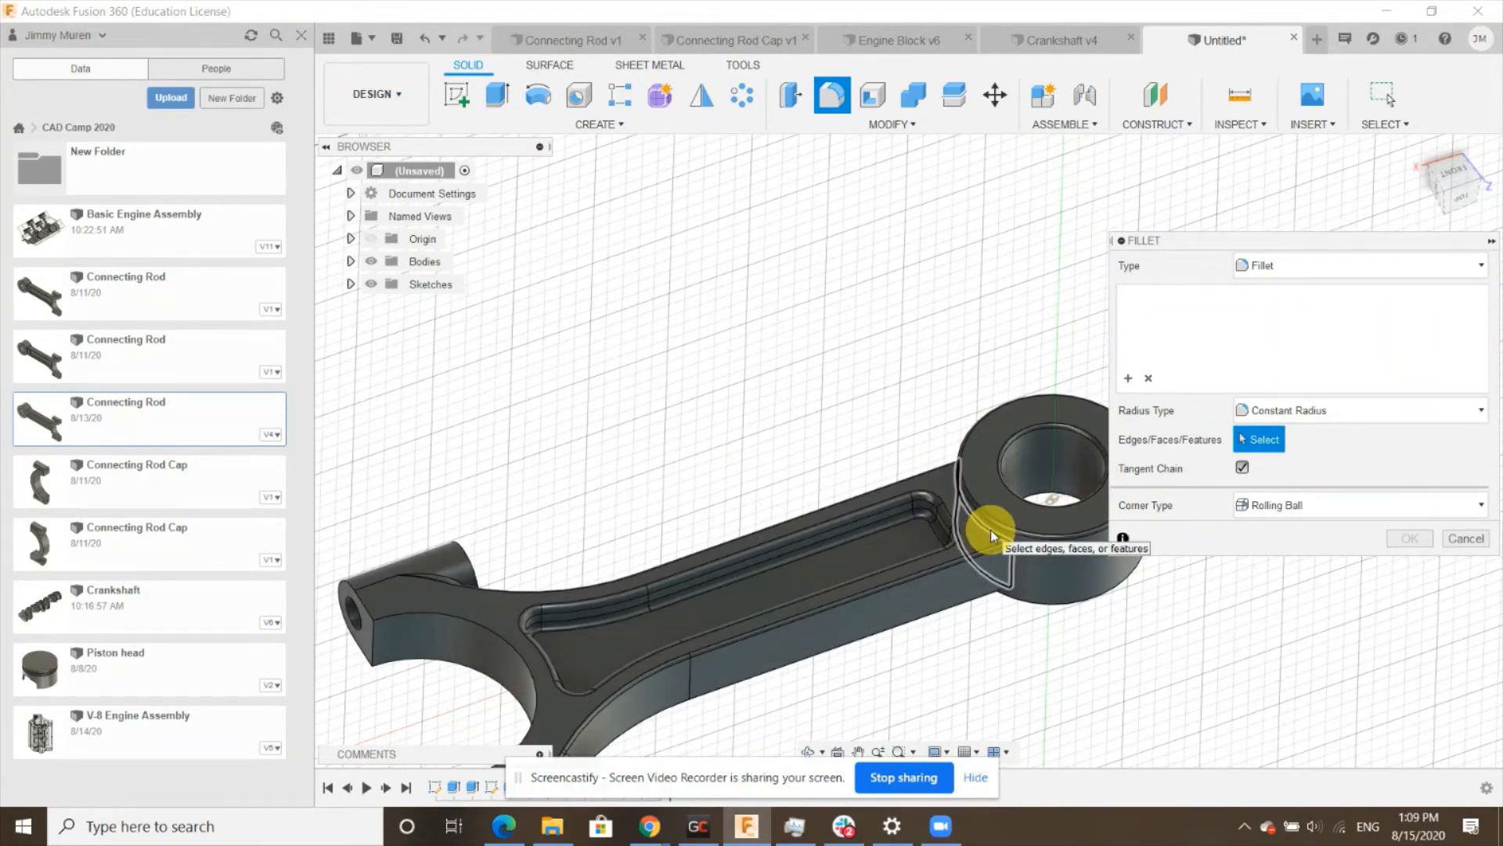
pyautogui.click(990, 529)
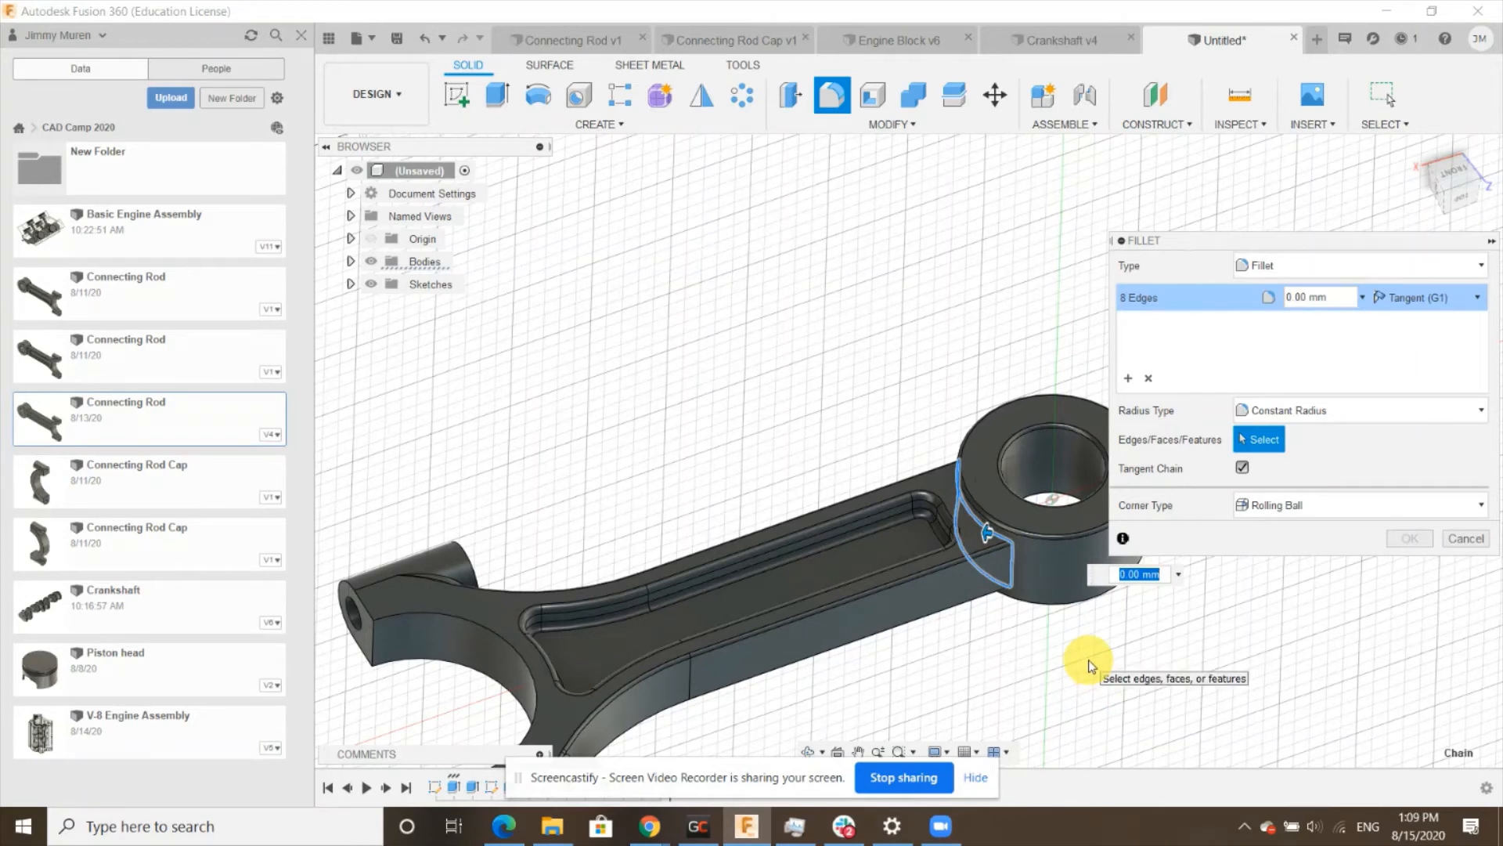
pyautogui.write('2')
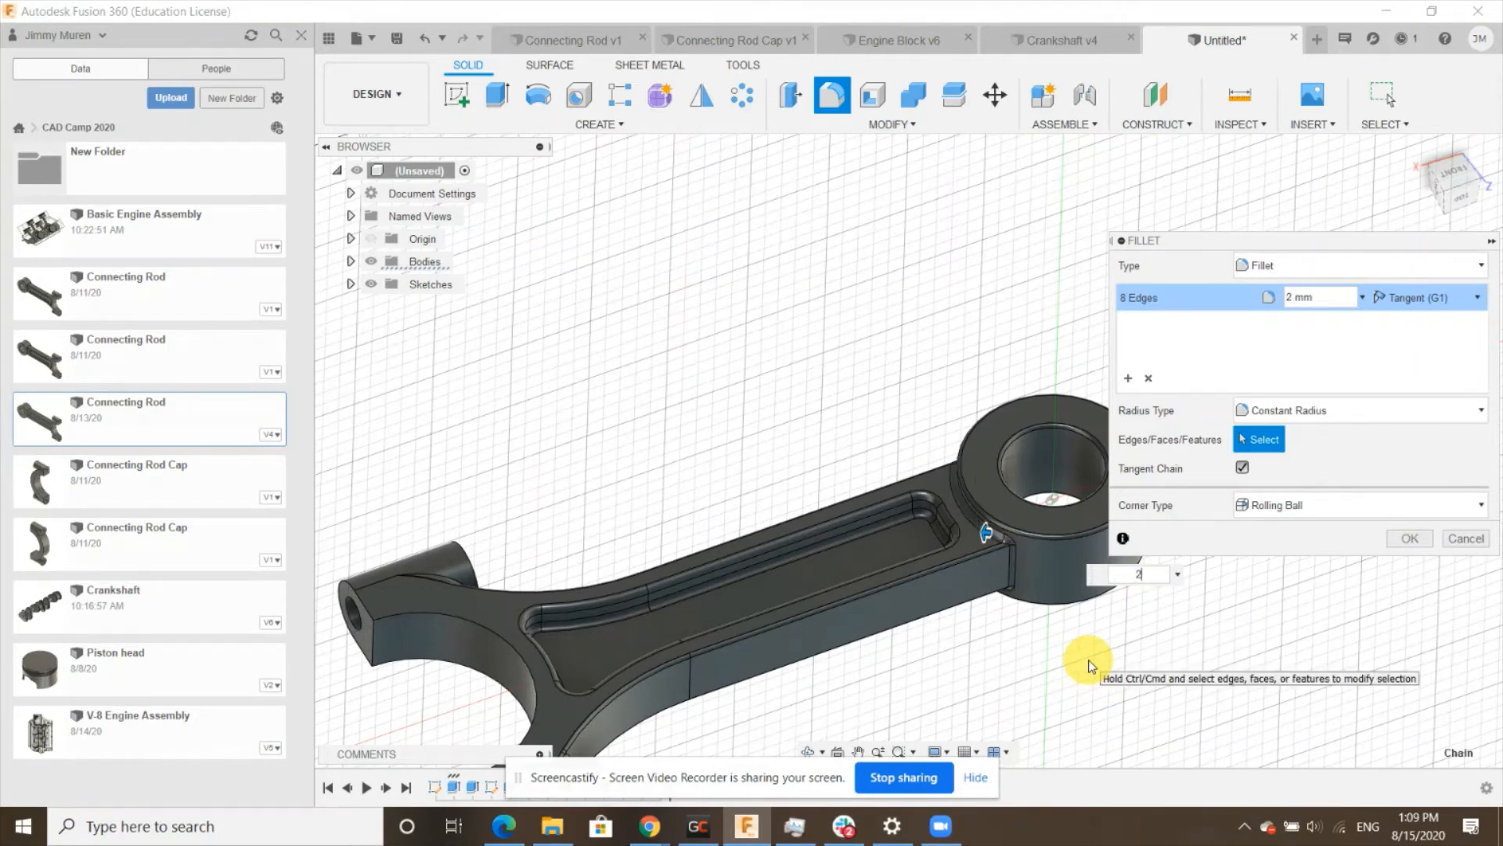
pyautogui.press('Return')
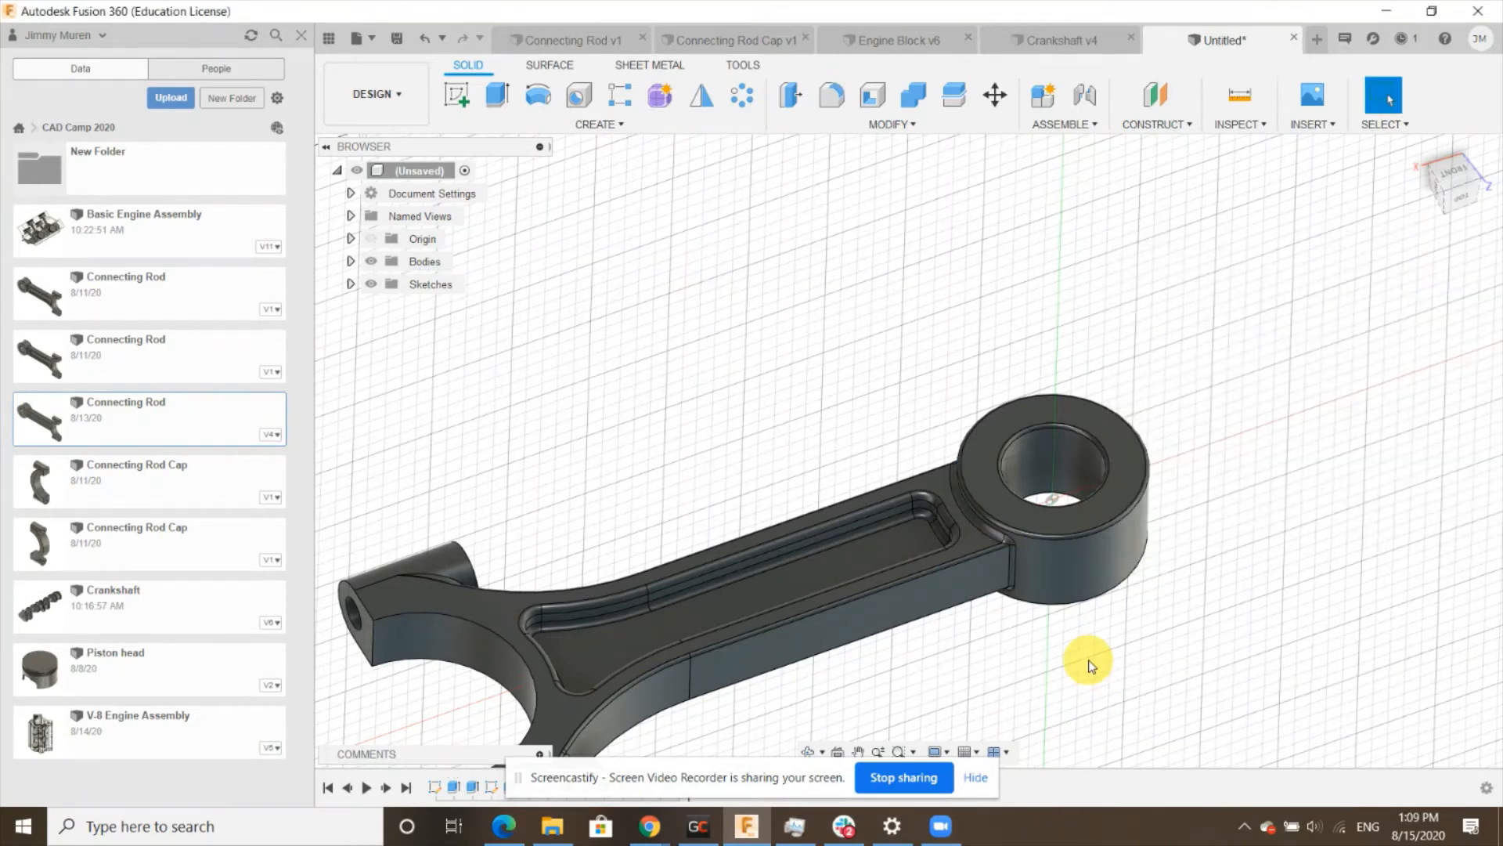
# - Return to the home view and save the design as Connecting Rod in the CAD Practice Program project
pyautogui.scroll(-5, 1087, 657)
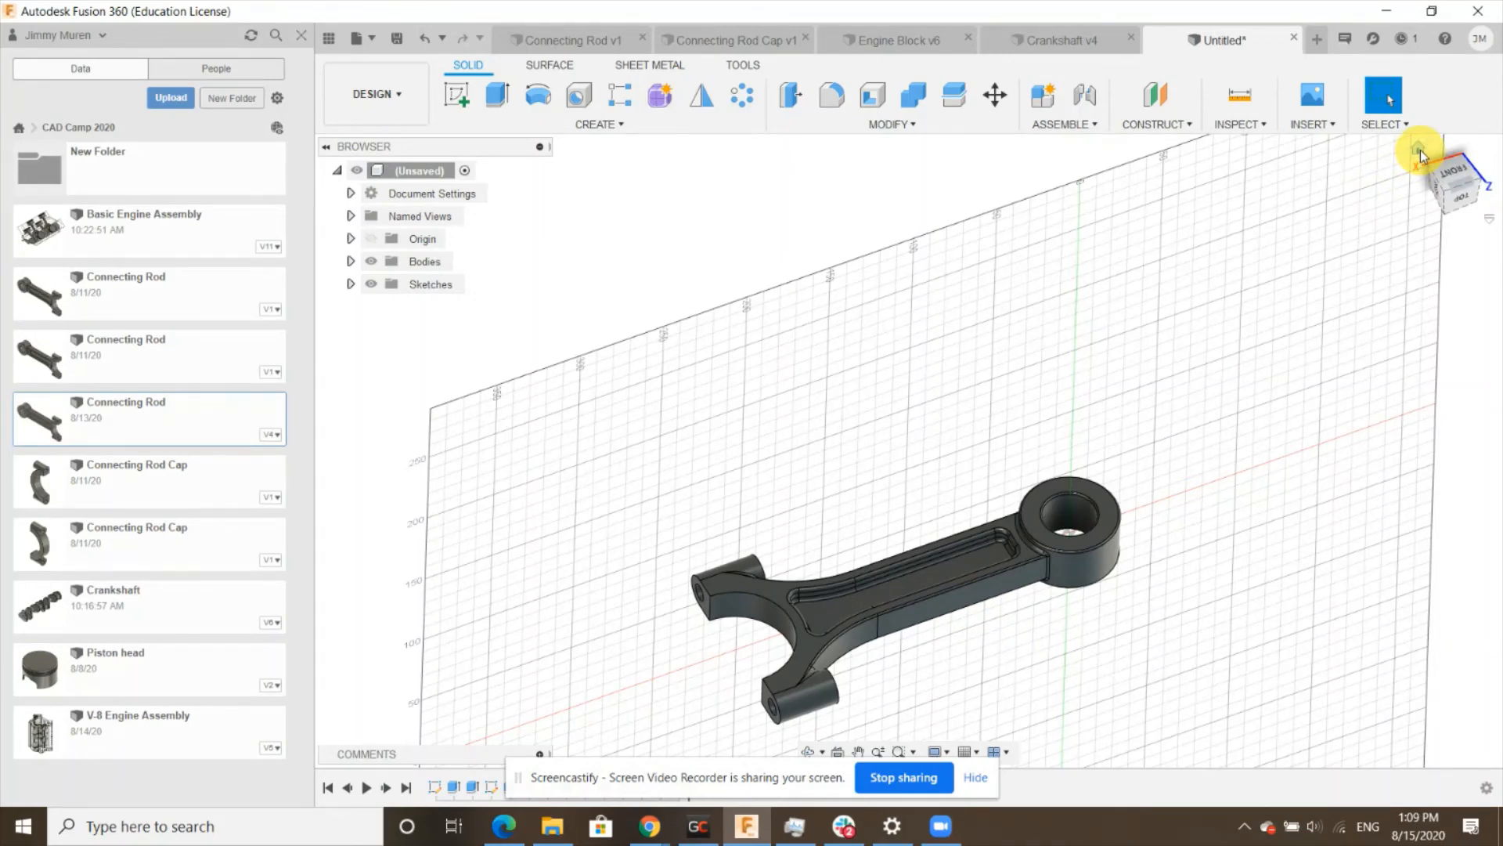
pyautogui.click(1419, 151)
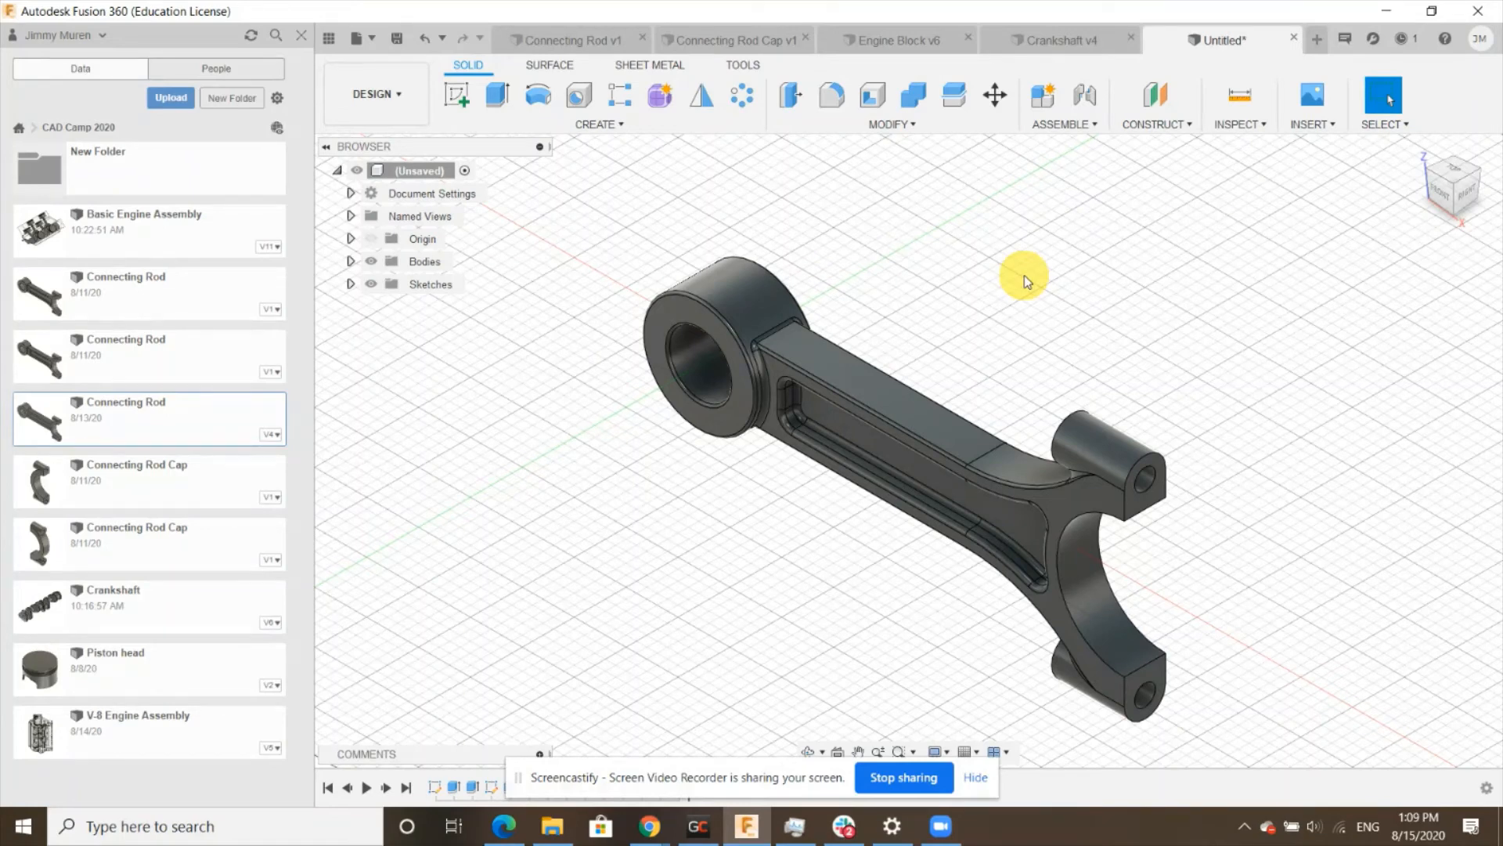
pyautogui.hotkey('ctrl', 's')
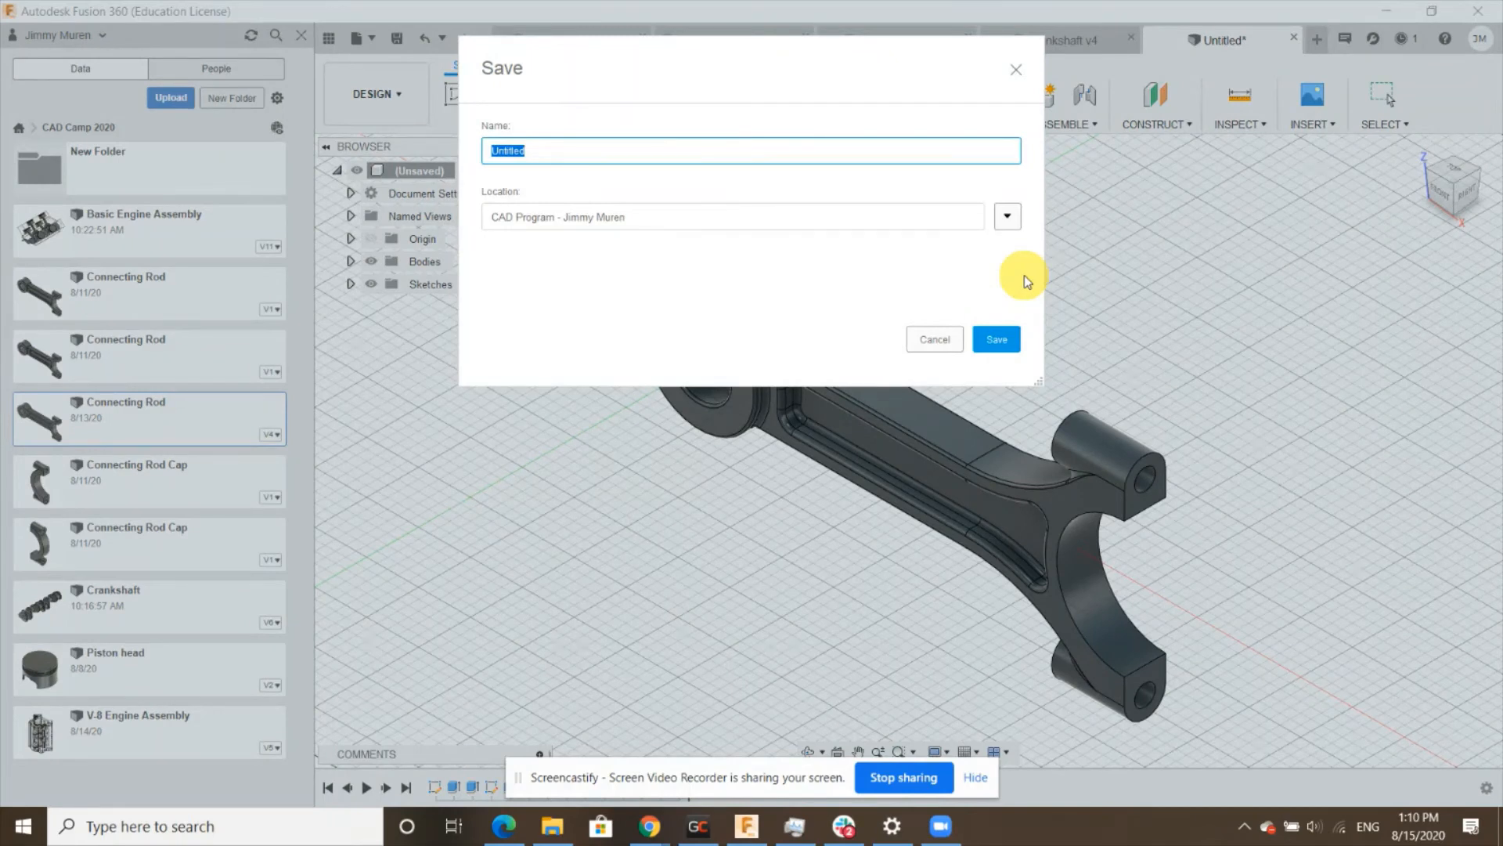
pyautogui.write('Connecting Rod')
pyautogui.click(1010, 216)
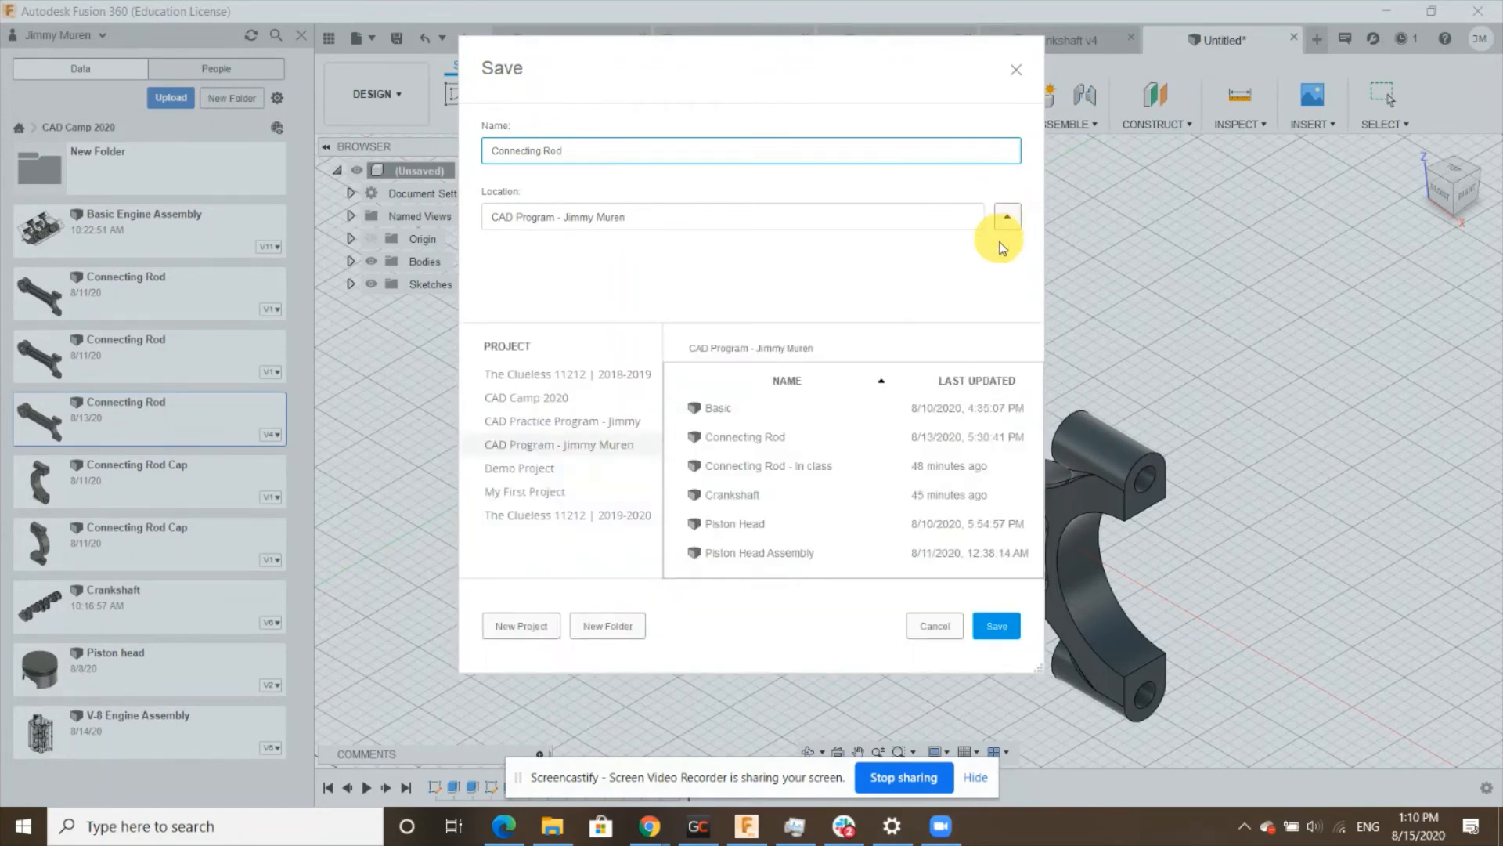
pyautogui.click(603, 423)
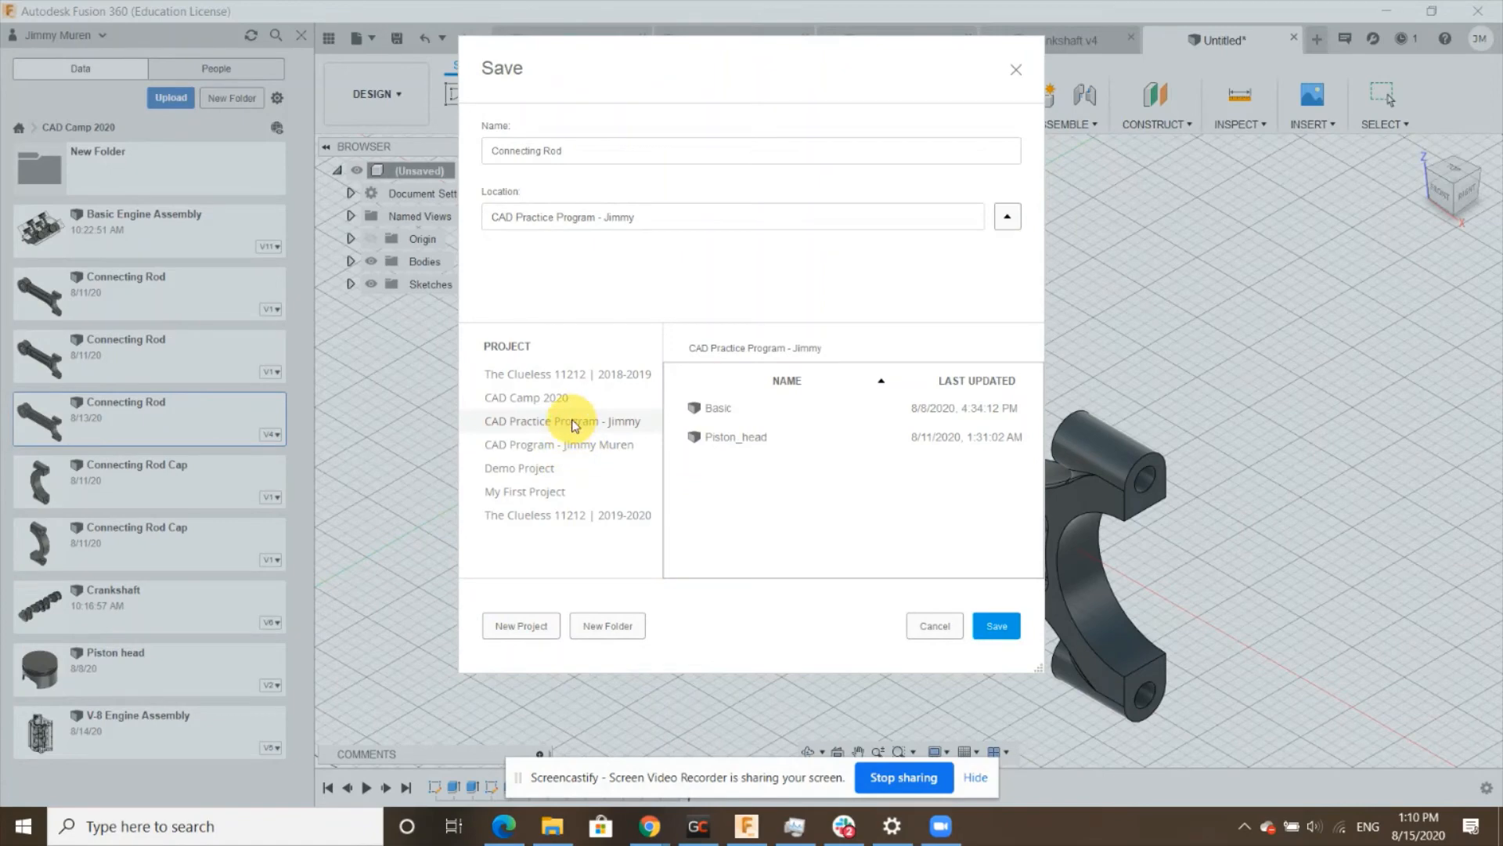
pyautogui.click(994, 627)
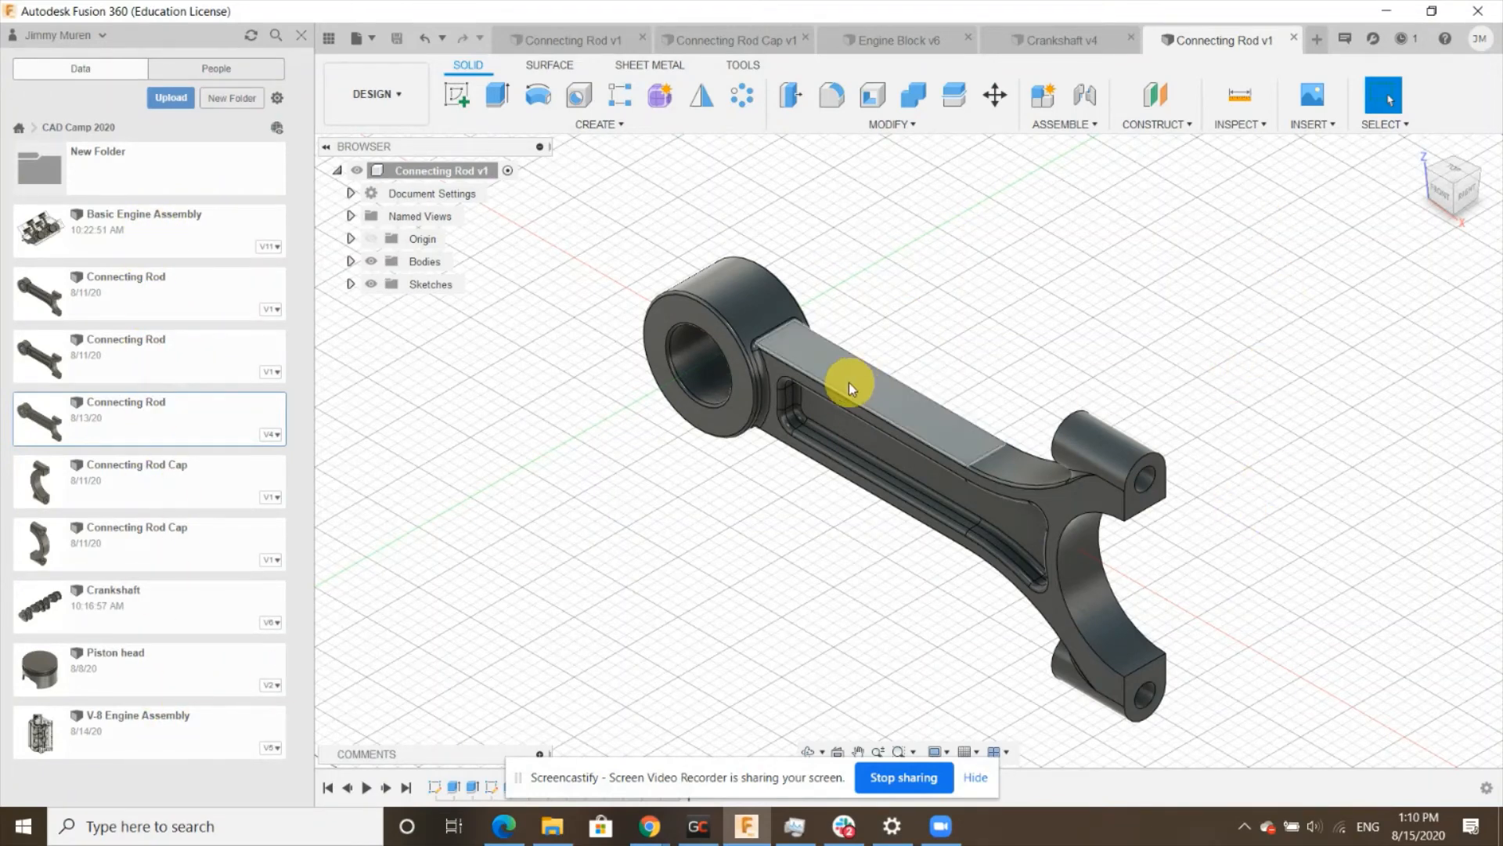
# - Switch to the Connecting Rod Cap design to review it
pyautogui.scroll(-4, 847, 382)
pyautogui.scroll(4, 977, 474)
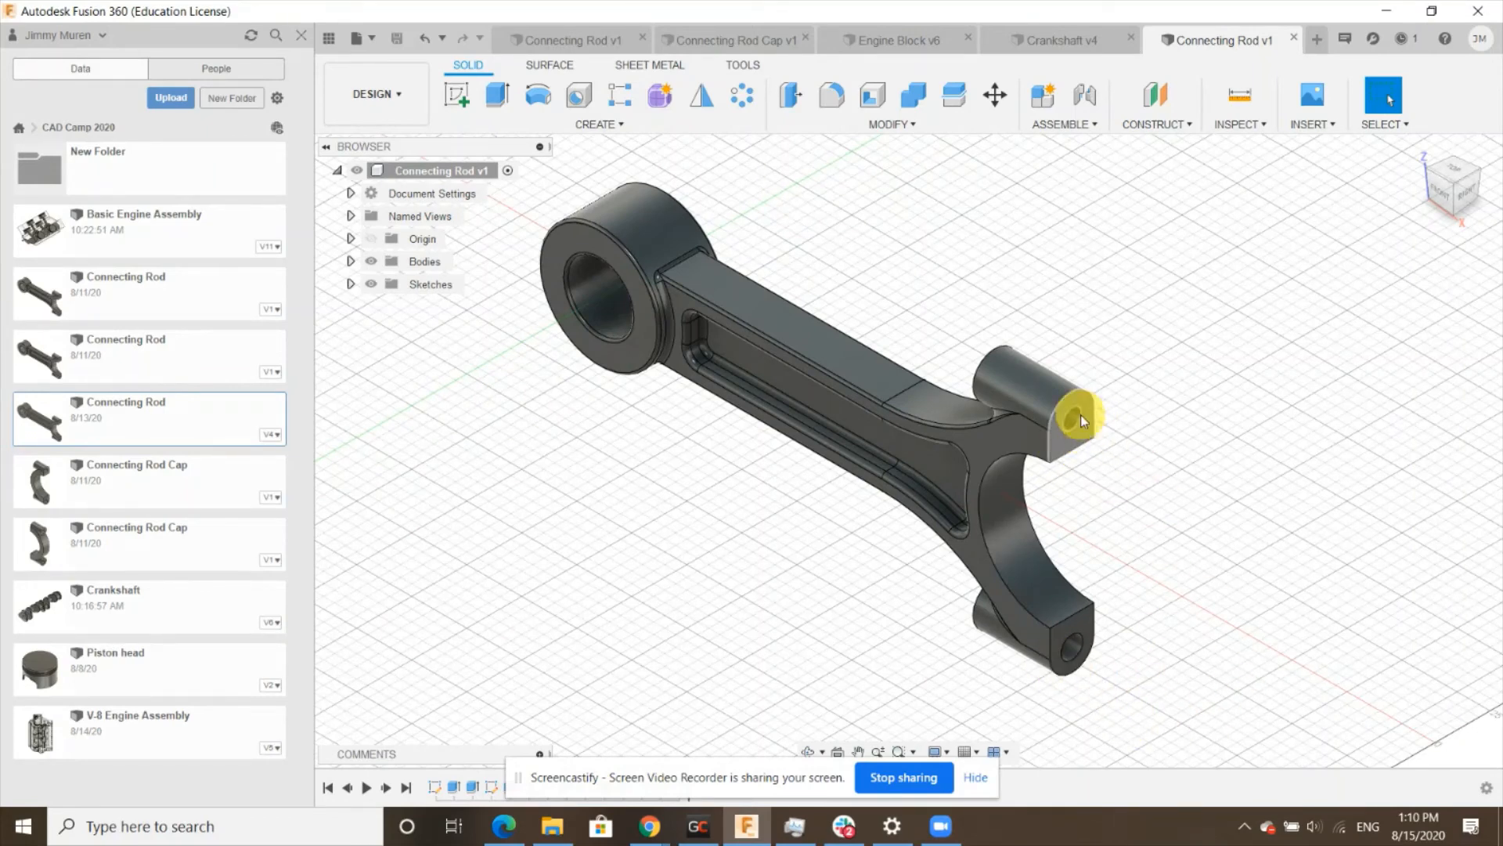
pyautogui.click(688, 41)
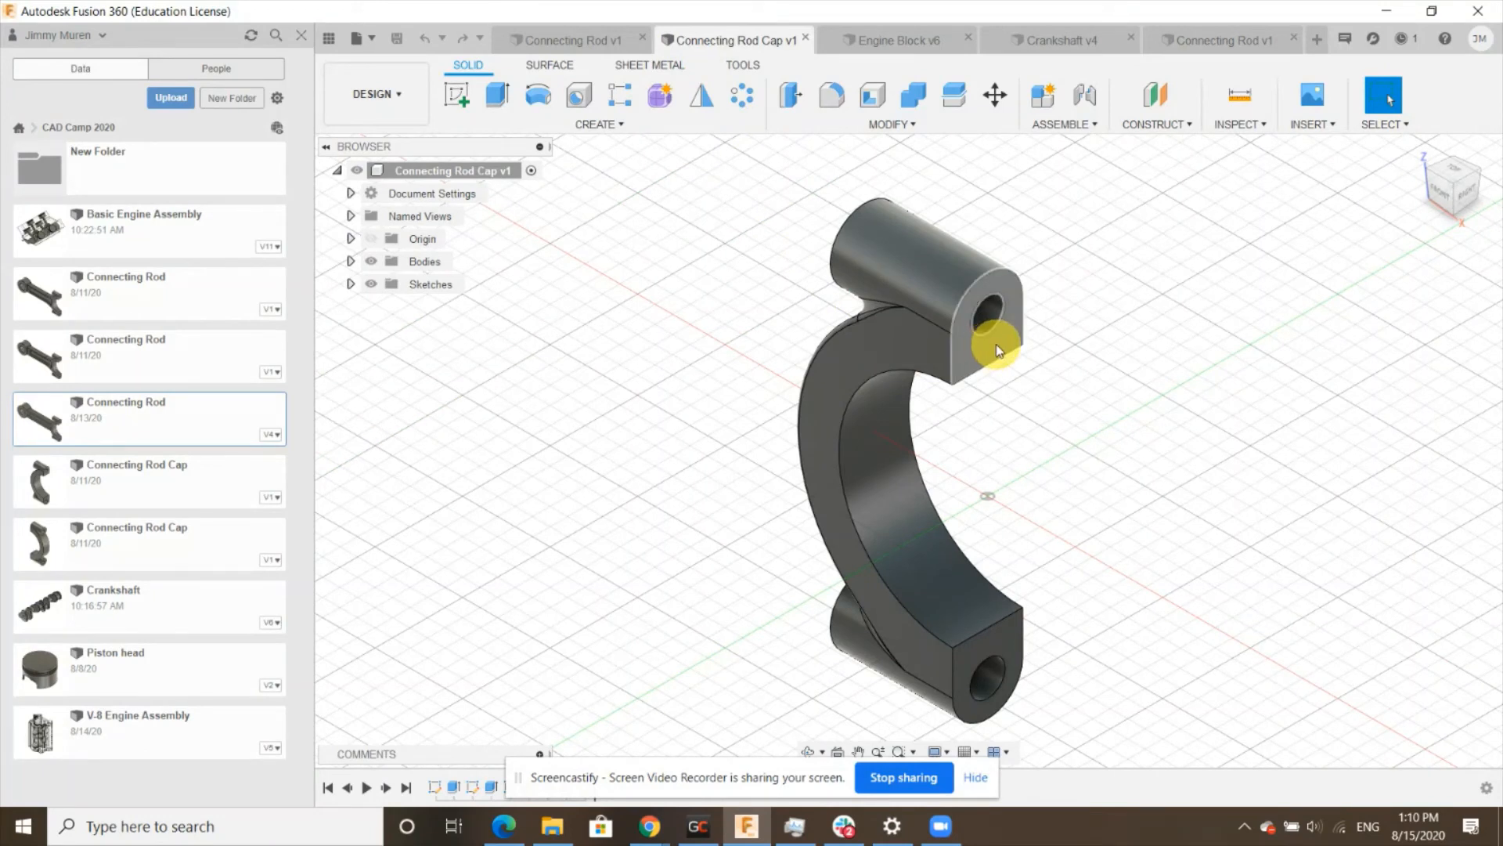
# - Open a new design, start a sketch on the front plane and draw a 65 mm diameter circle at the origin
pyautogui.click(1318, 43)
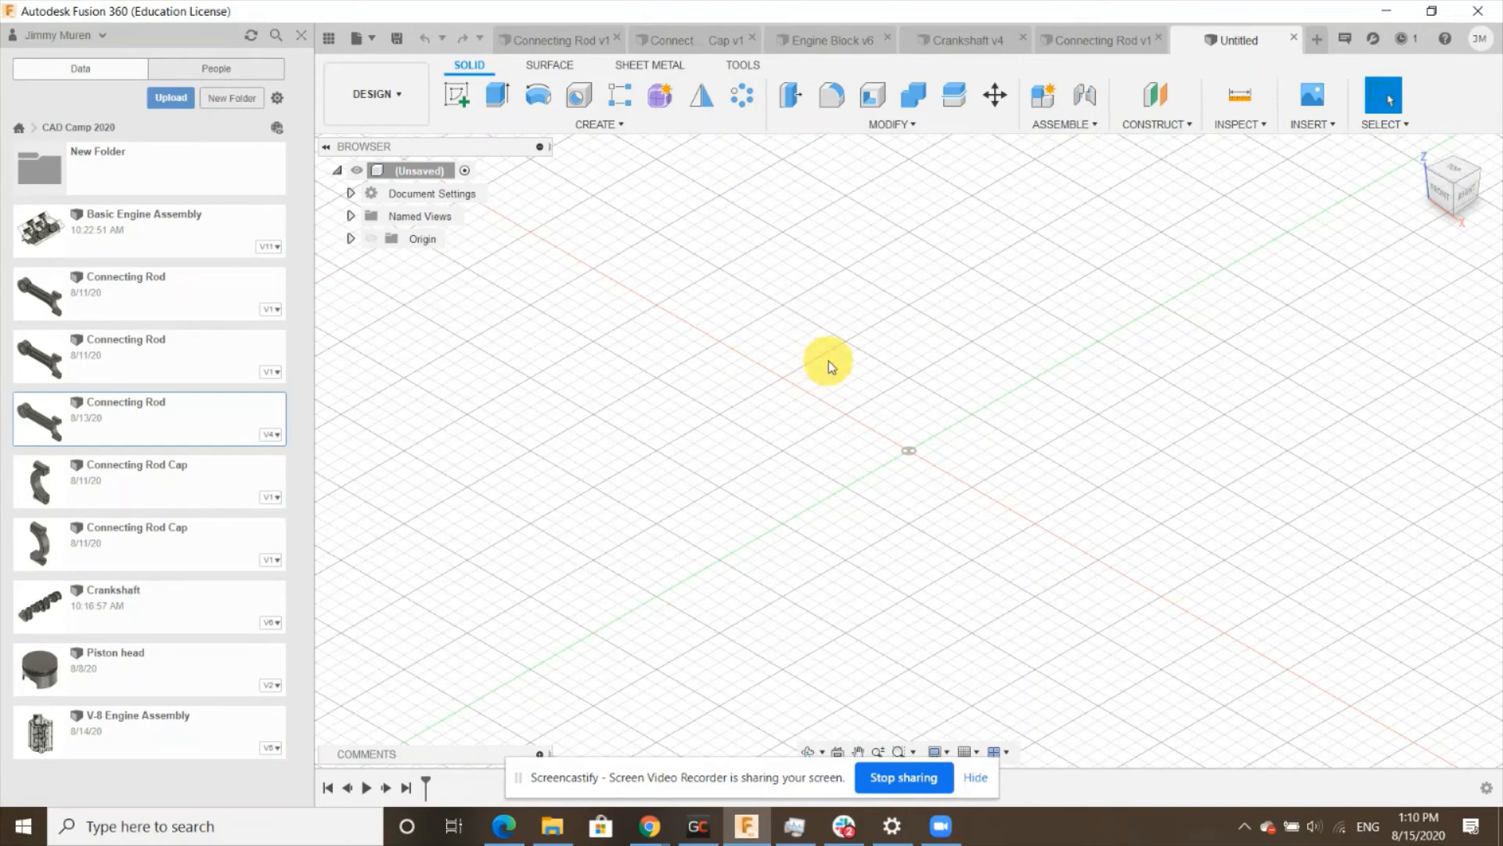
pyautogui.click(458, 94)
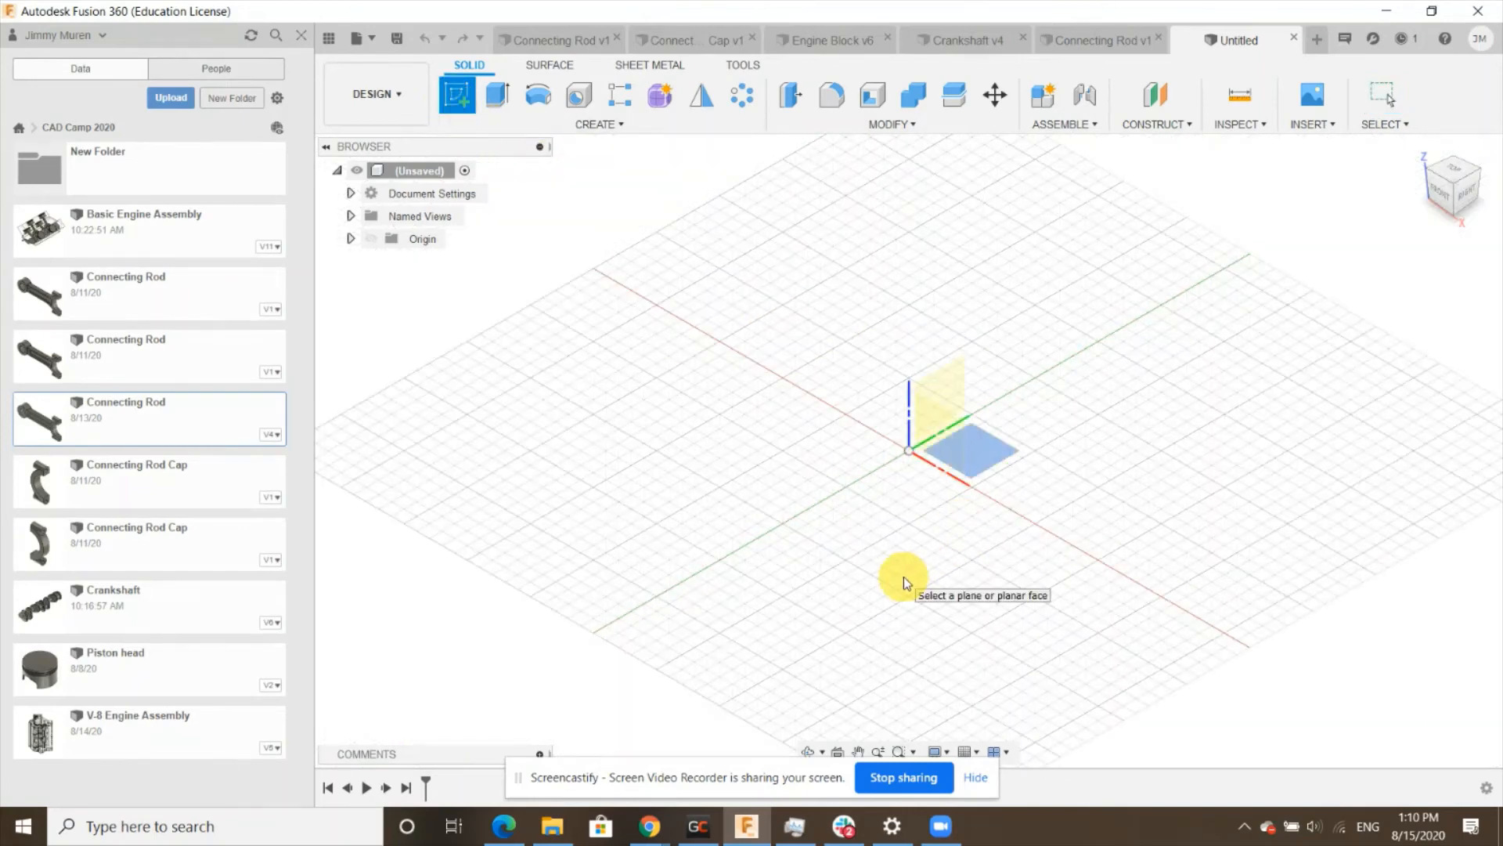
pyautogui.click(947, 403)
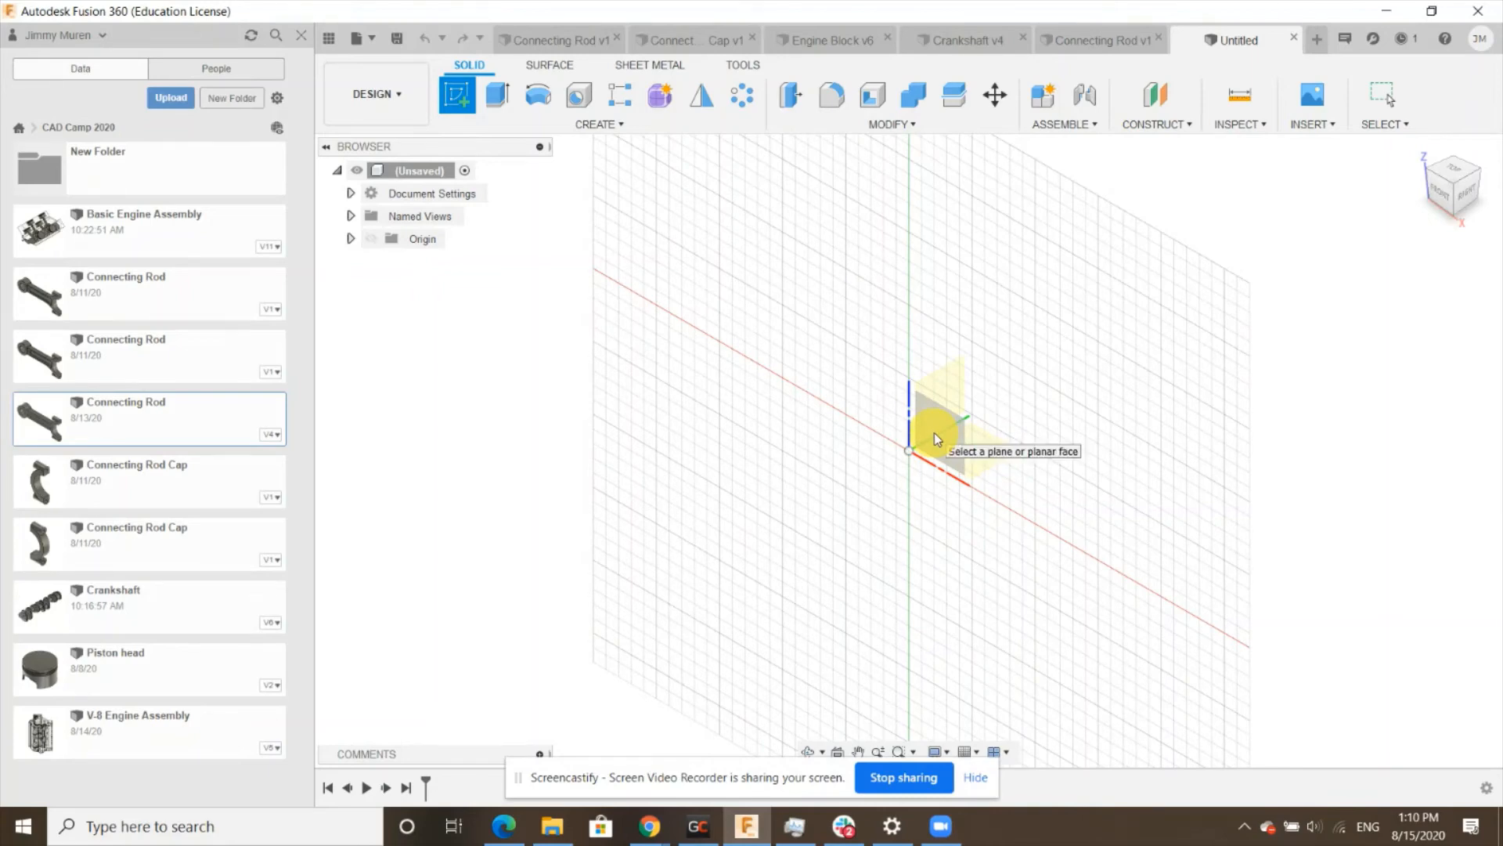
pyautogui.click(942, 431)
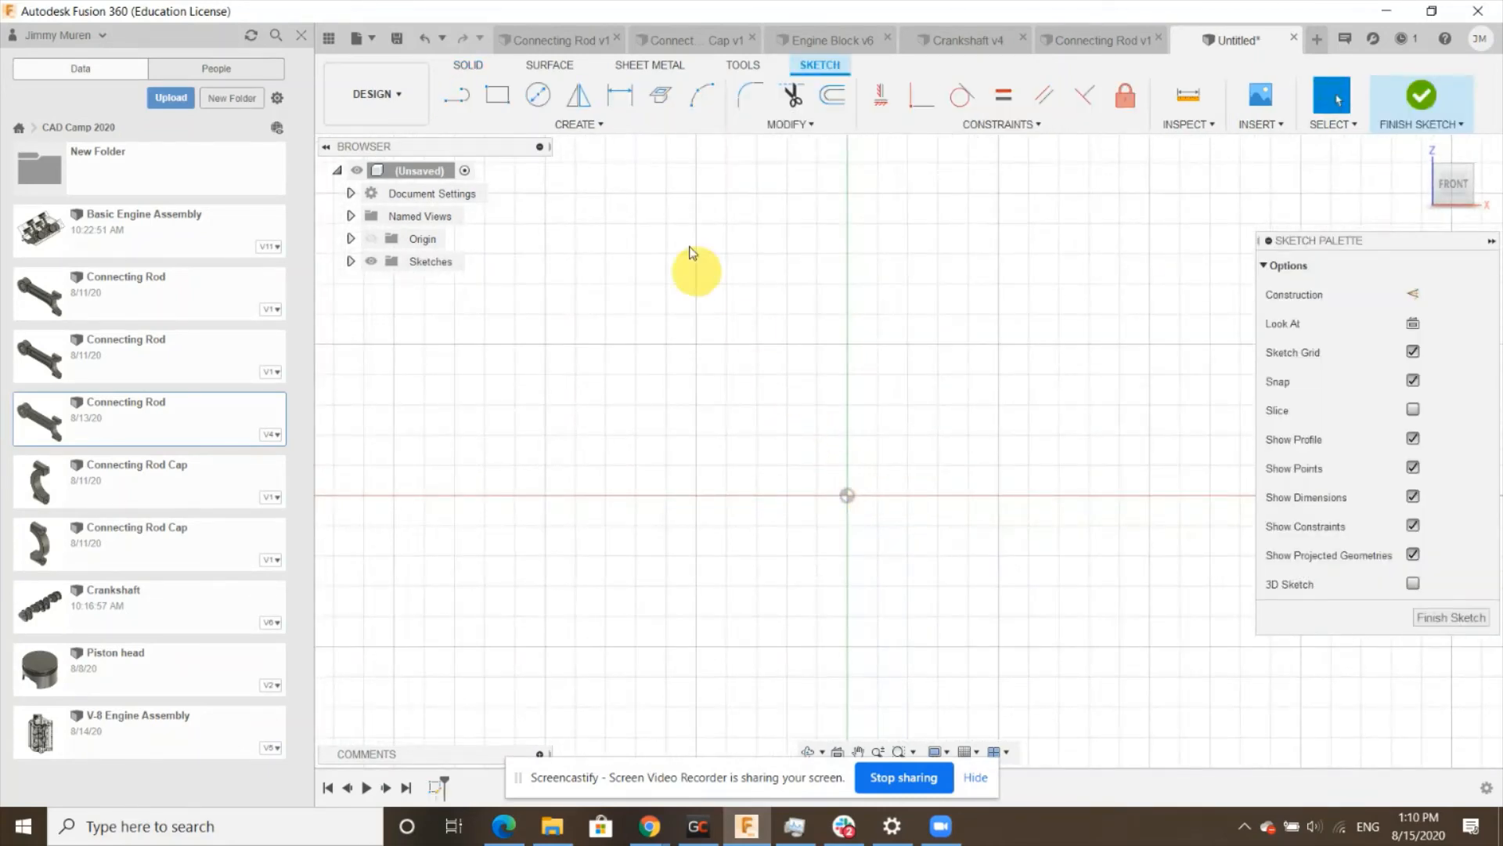
pyautogui.click(538, 94)
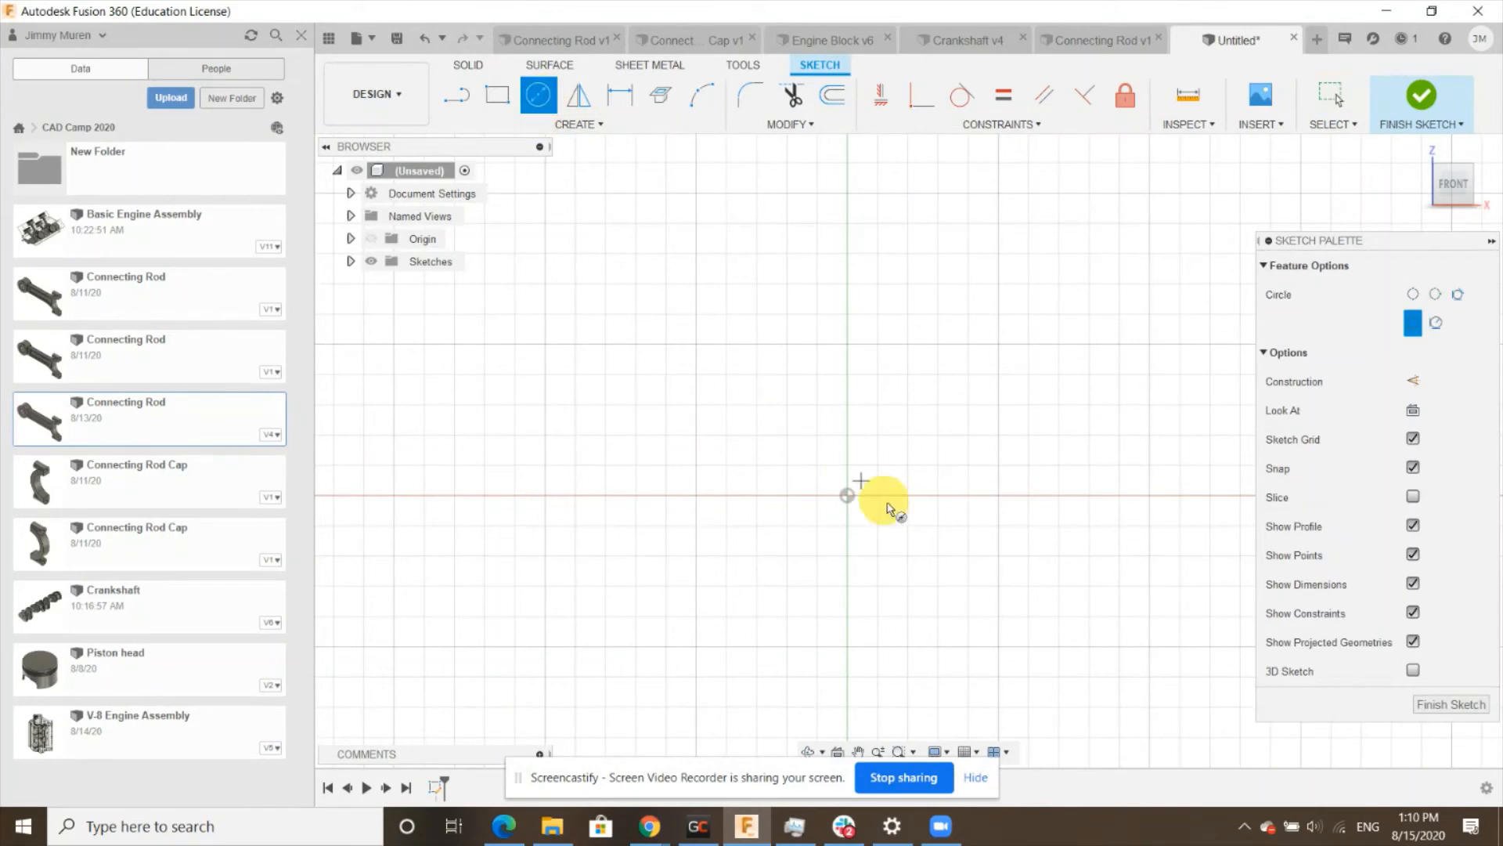
pyautogui.click(846, 496)
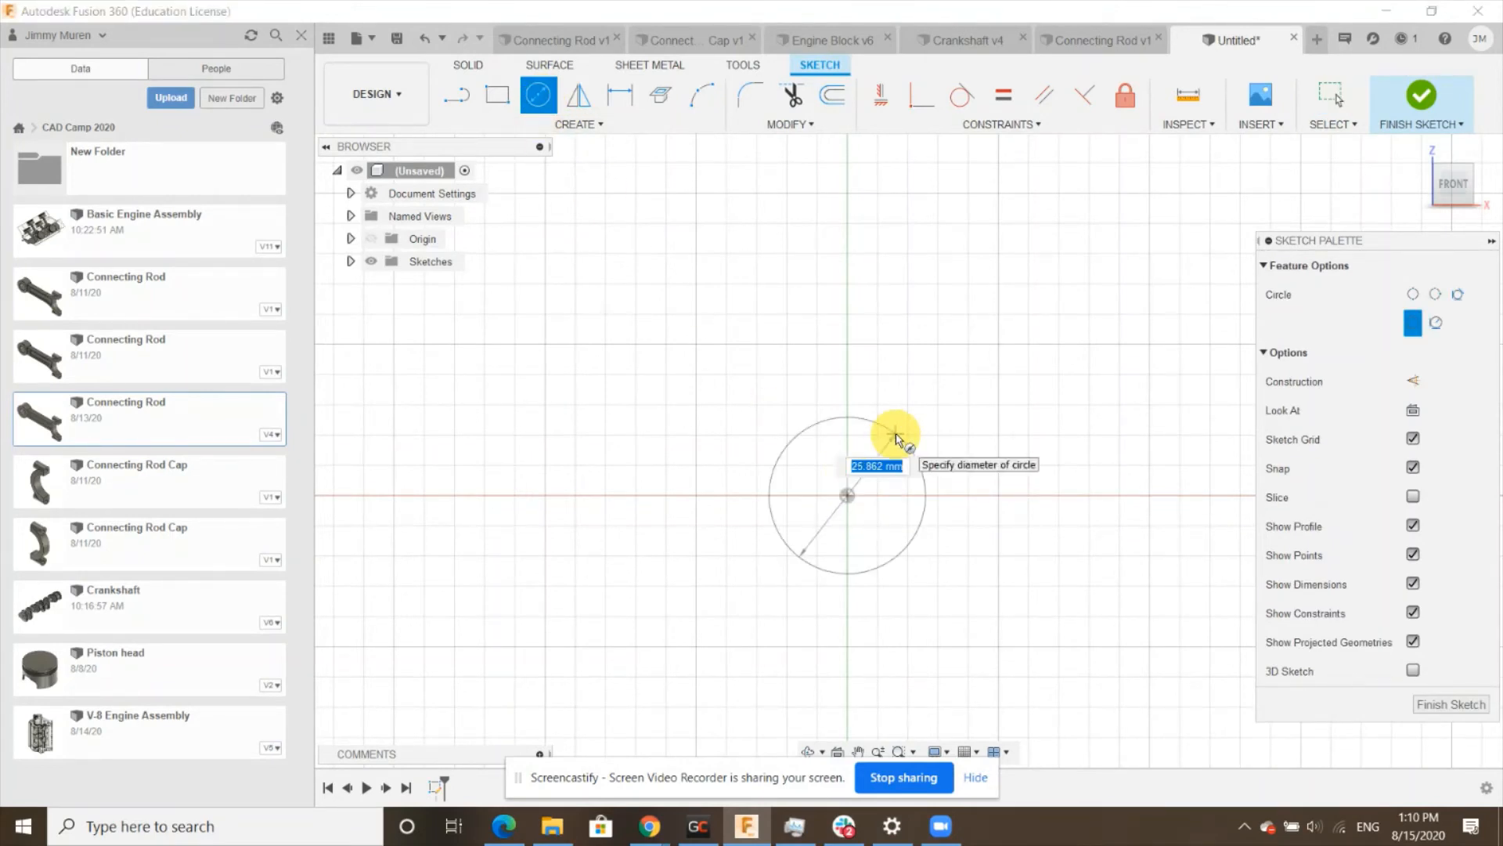
pyautogui.write('65')
pyautogui.press('Return')
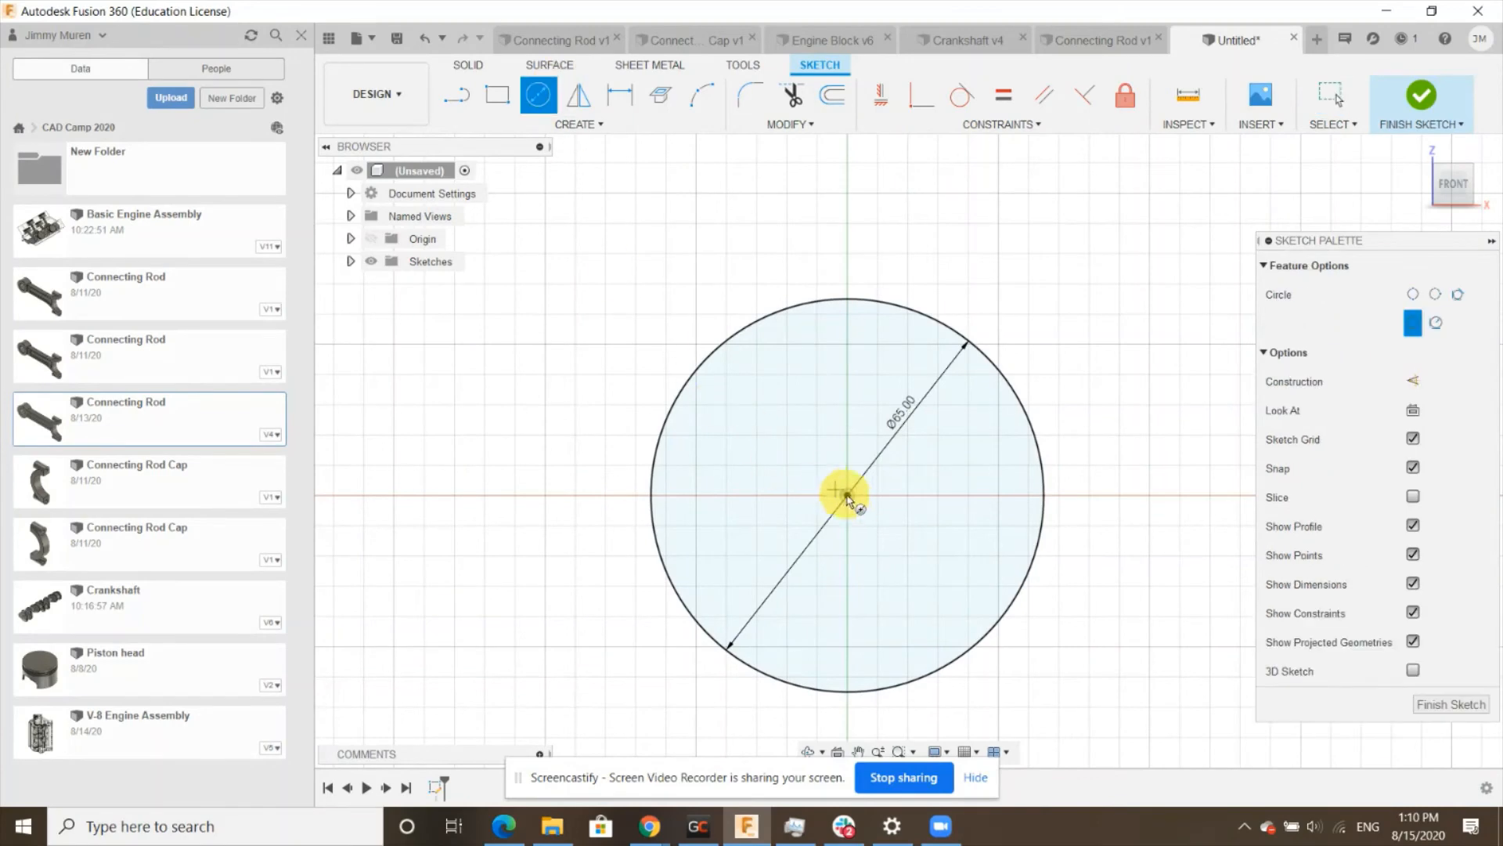
# - Draw a concentric 90 mm diameter circle around the 65 mm circle at the origin
pyautogui.click(846, 496)
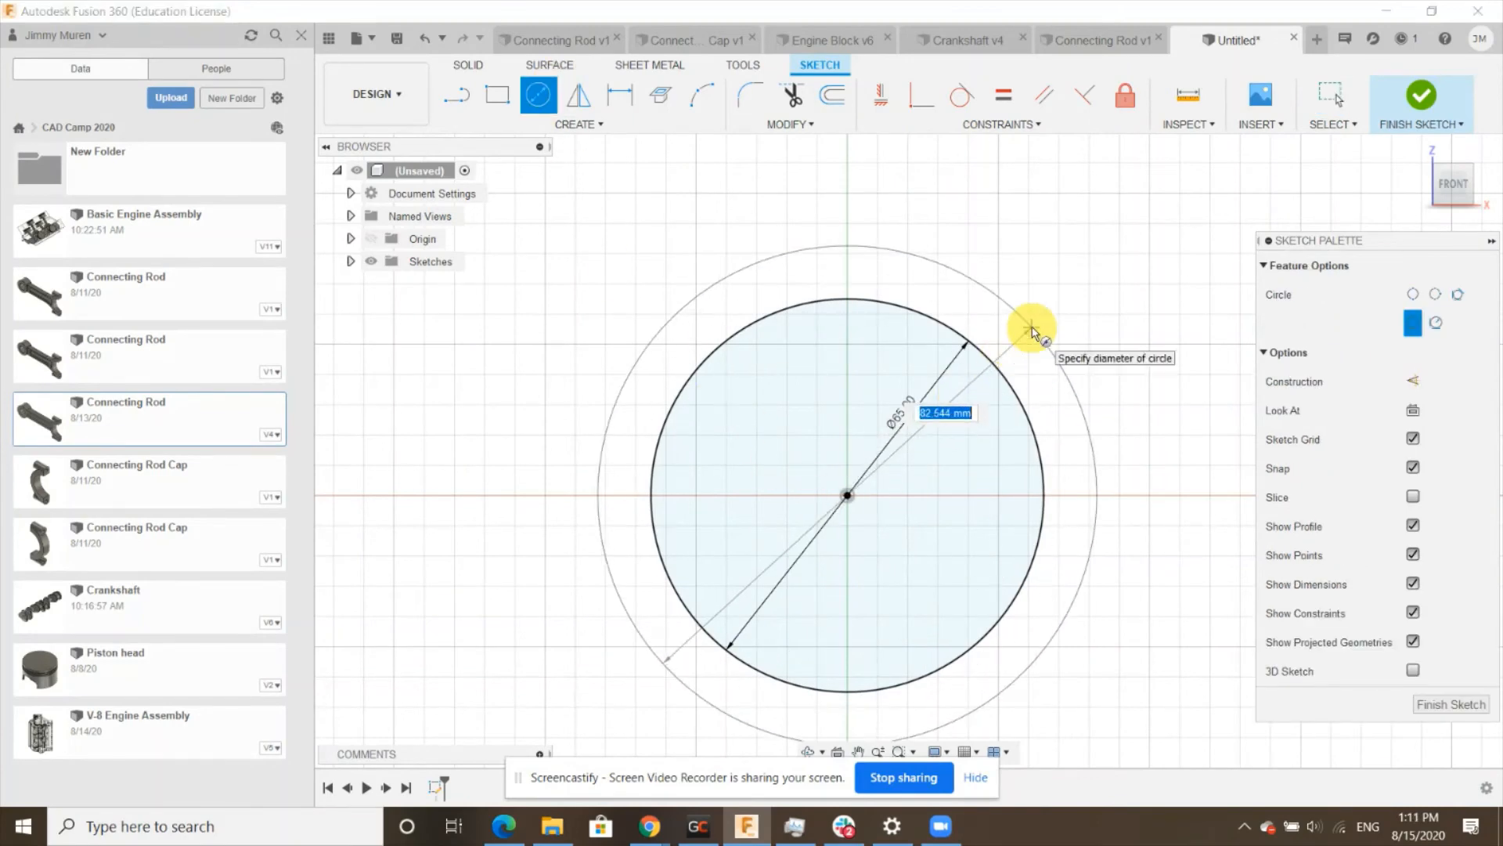
pyautogui.write('90')
pyautogui.press('Return')
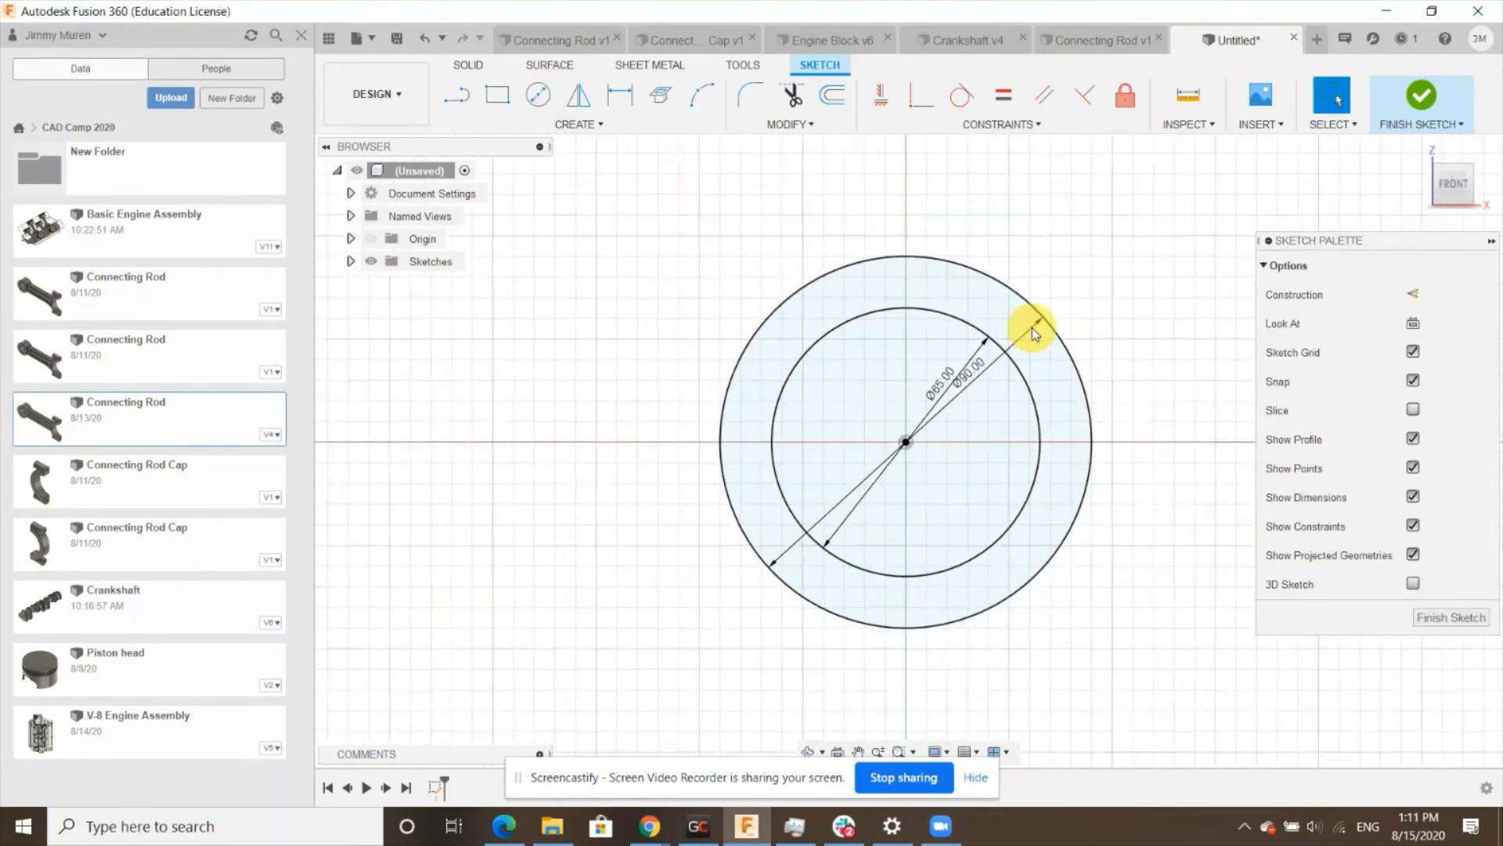
pyautogui.scroll(-3, 1032, 337)
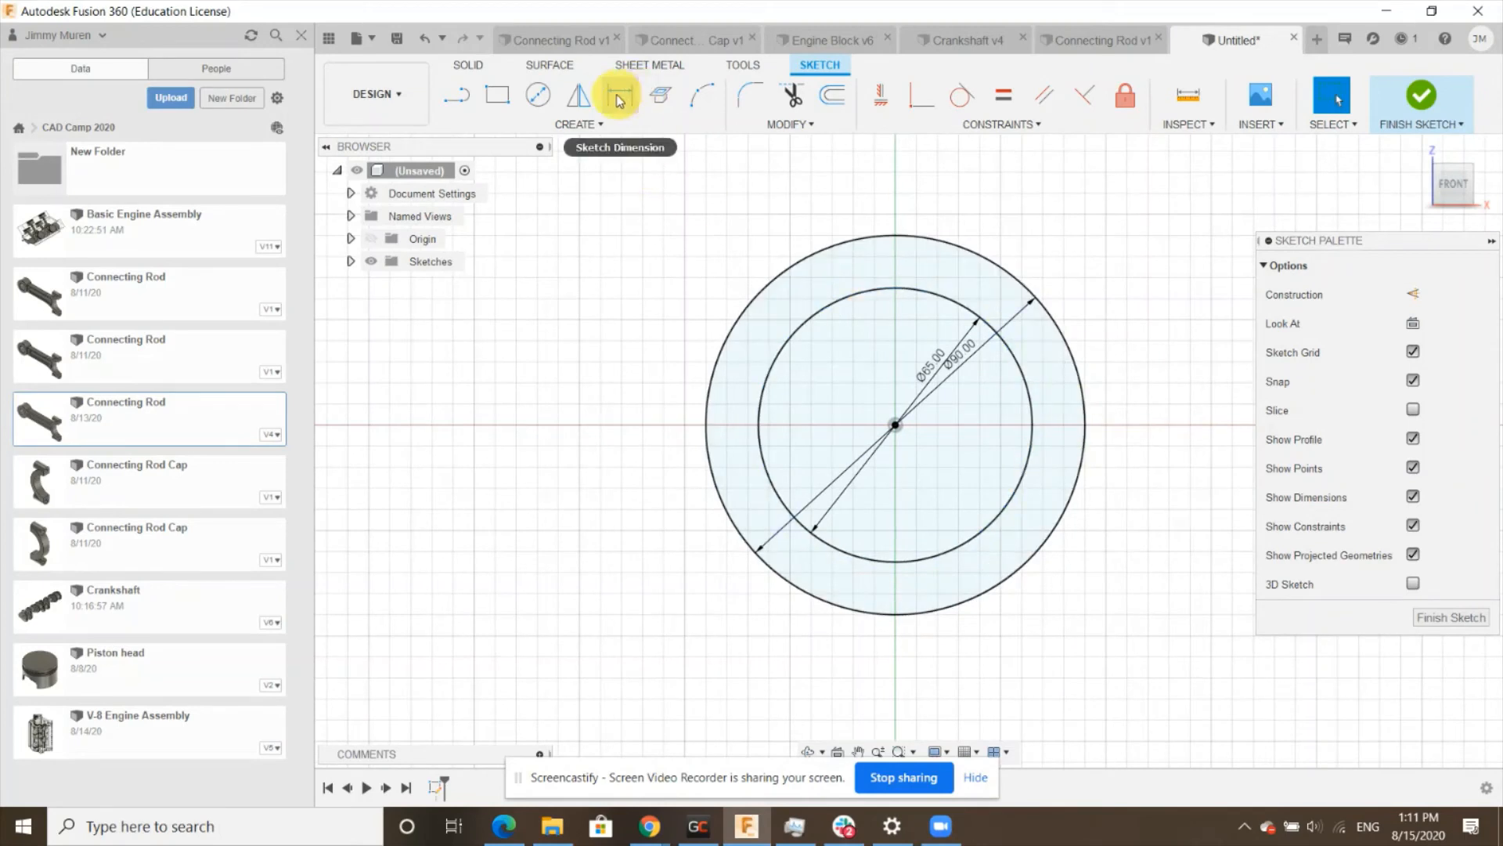
# - Draw a vertical line through the circles' centre from the top to the bottom of the outer circle
pyautogui.click(894, 236)
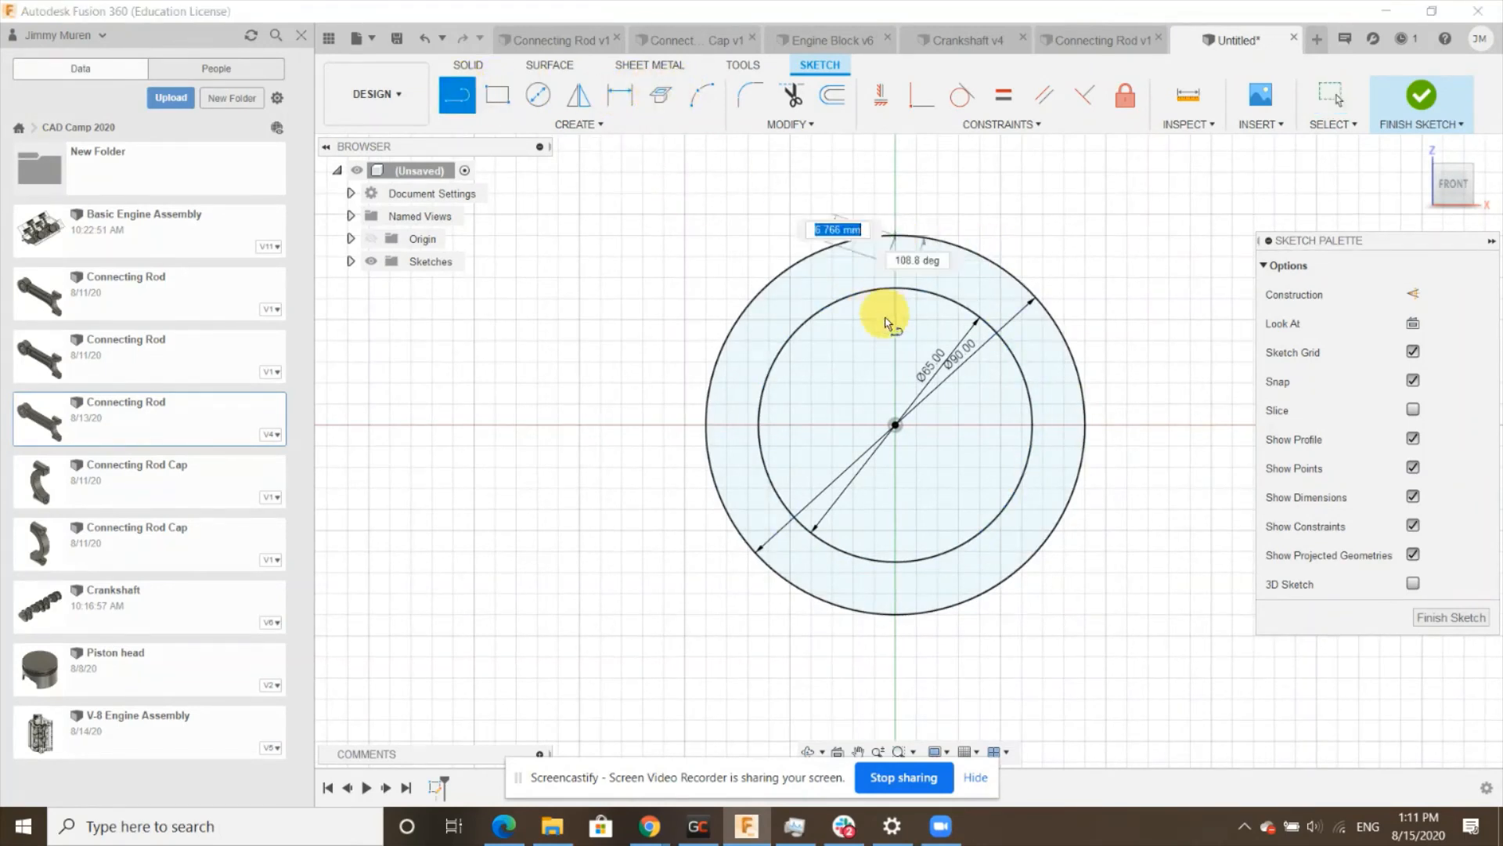
pyautogui.doubleClick(895, 615)
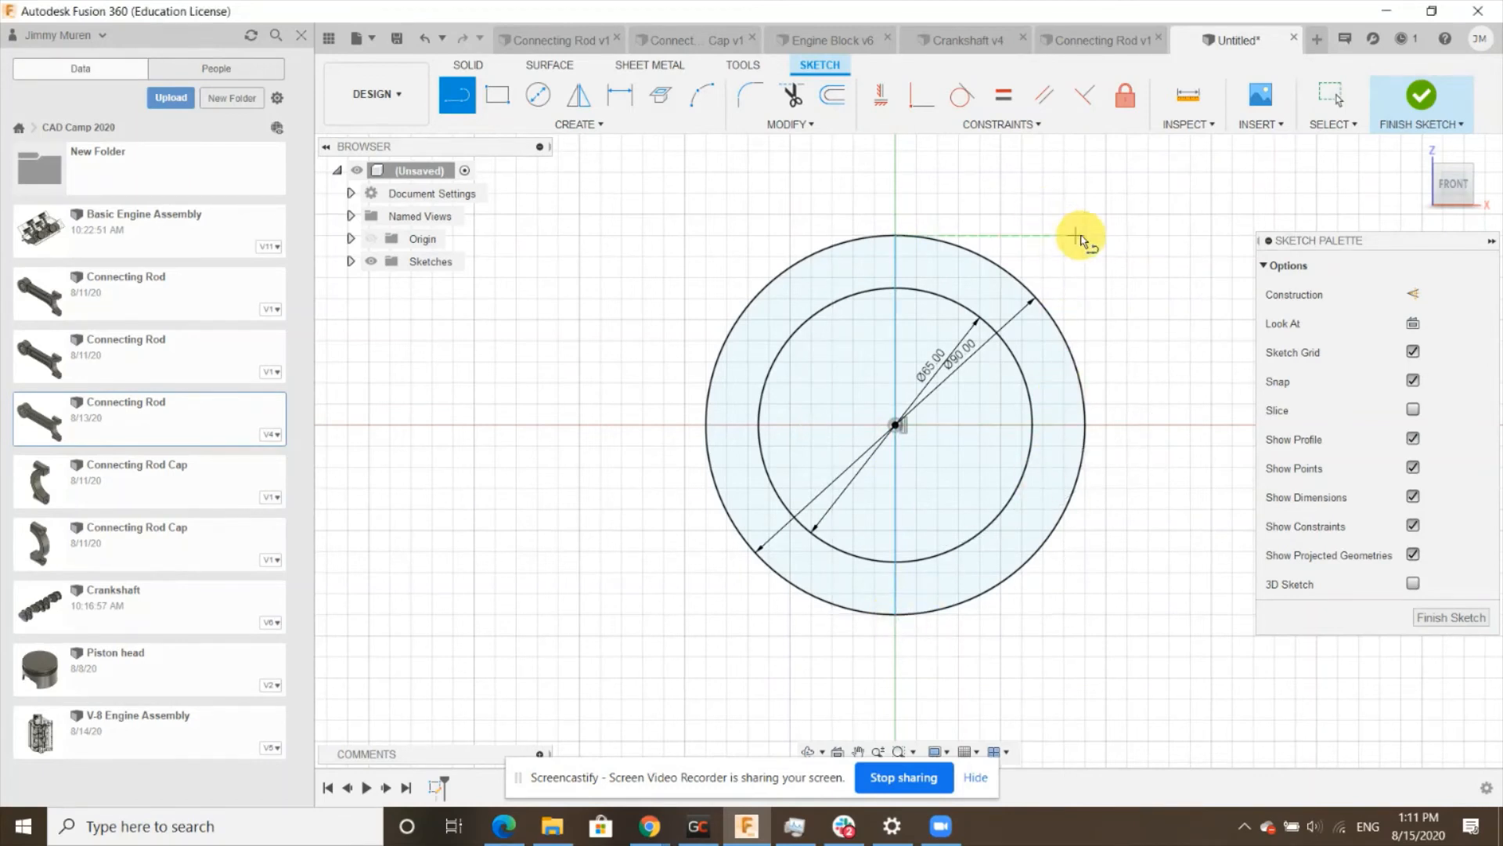
# - Trim away the left halves of both circles and finish the sketch
pyautogui.click(792, 93)
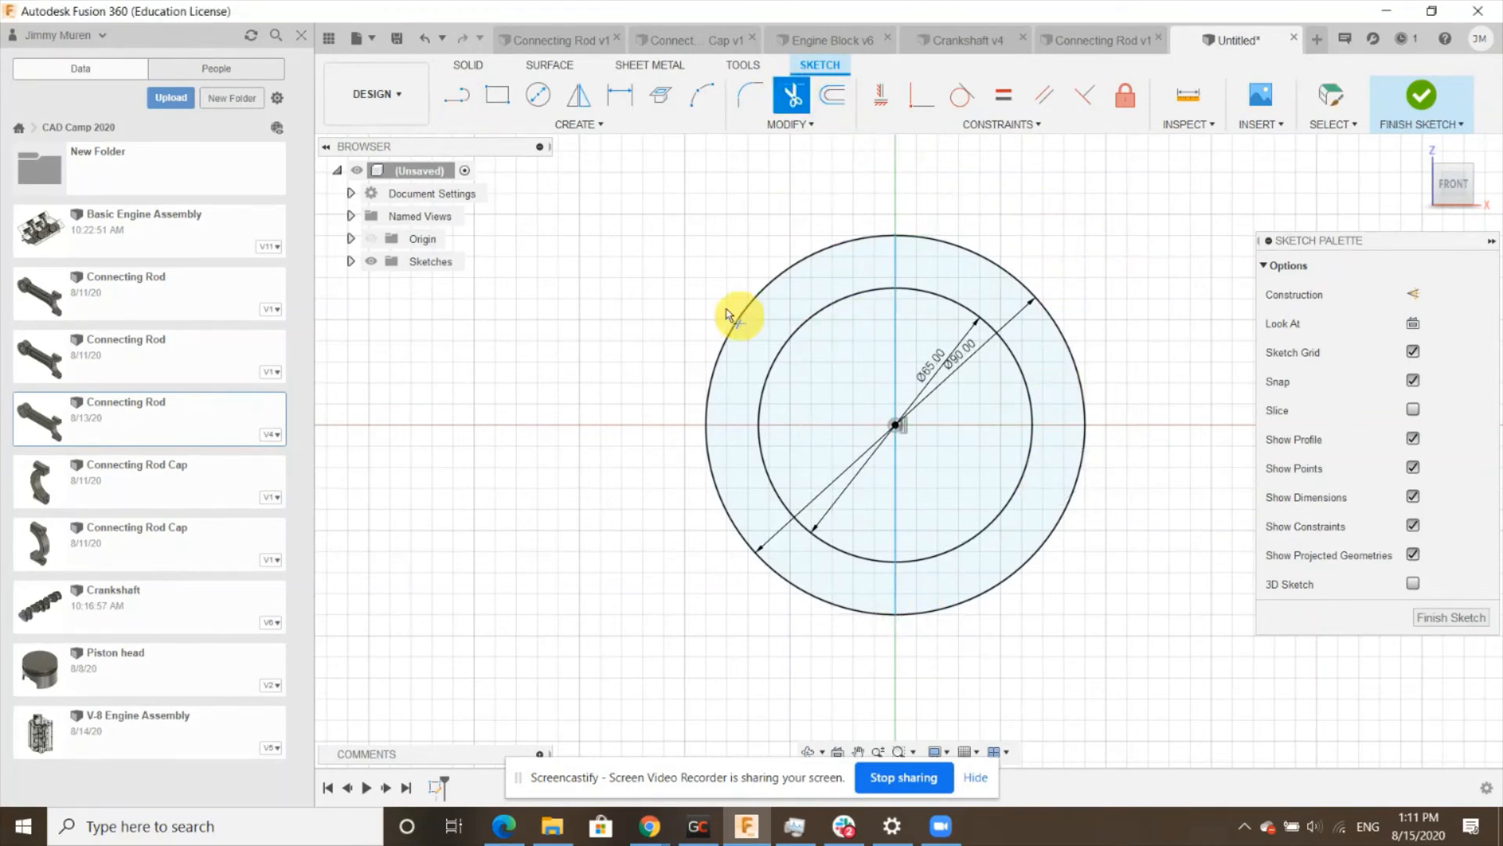
pyautogui.click(753, 302)
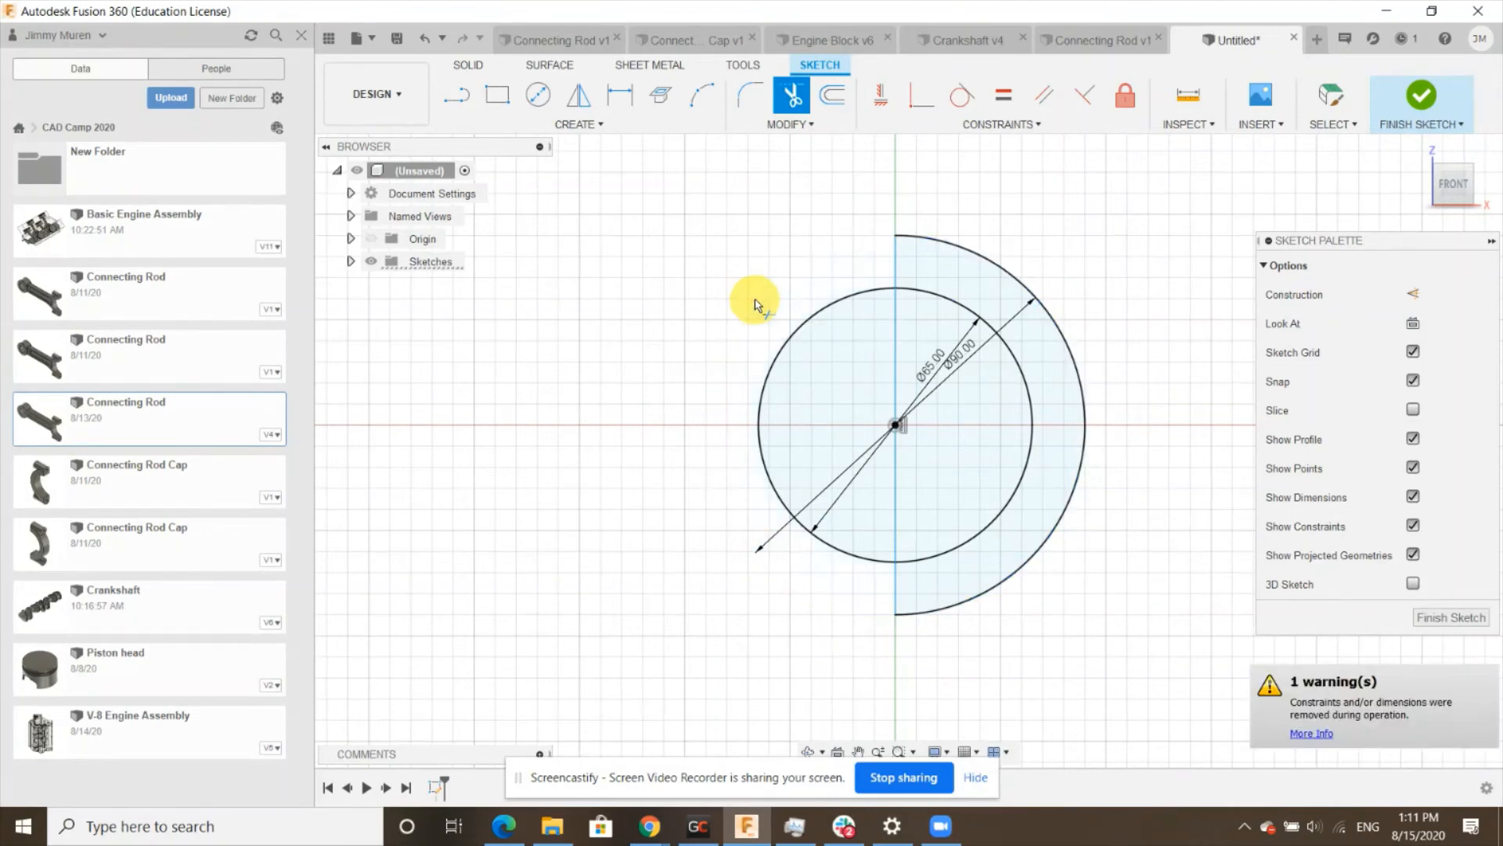
pyautogui.click(789, 346)
pyautogui.scroll(-3, 598, 396)
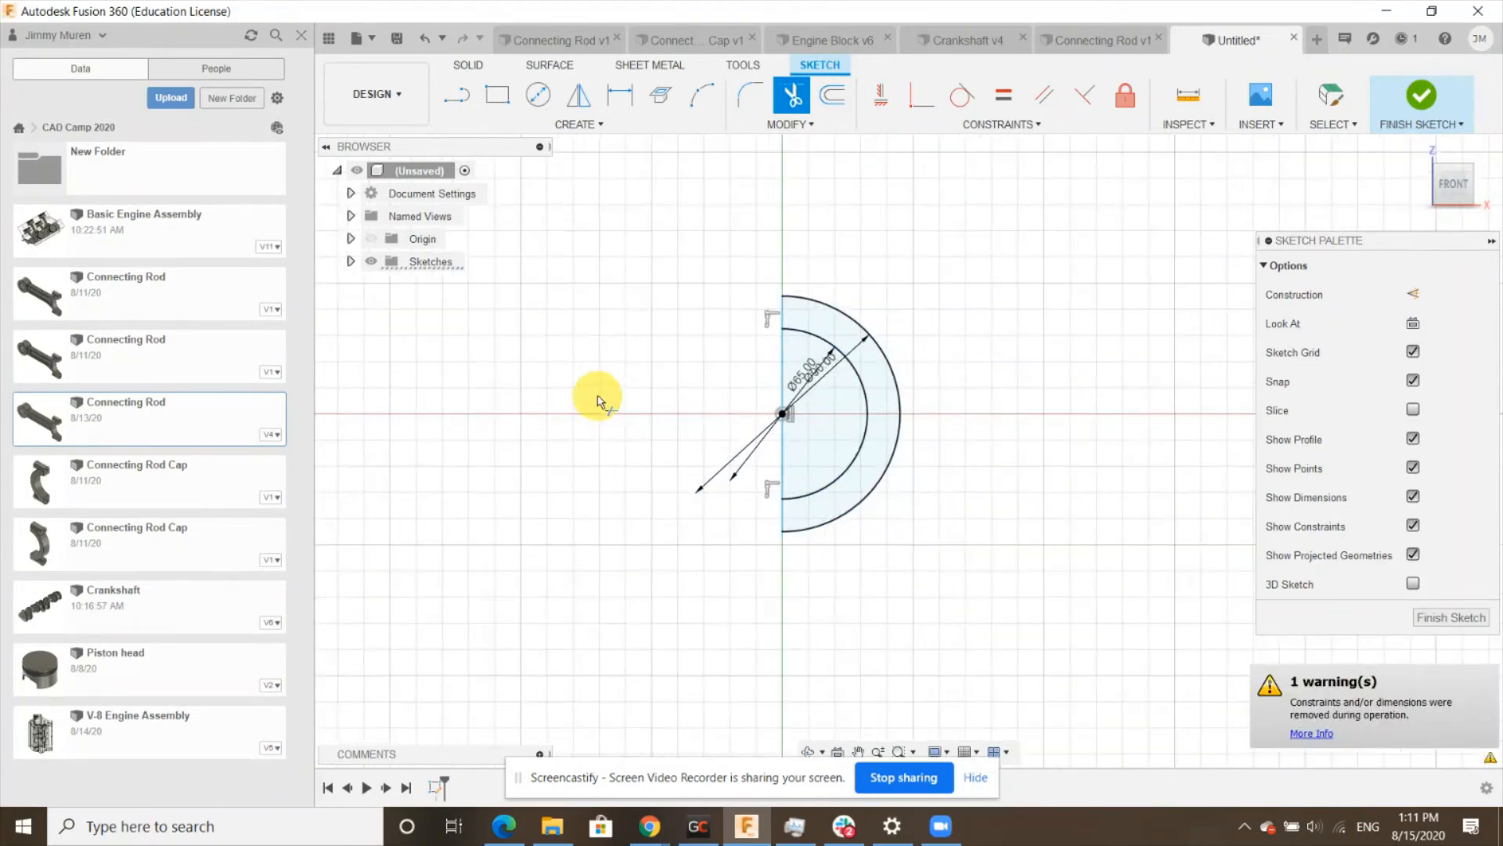
pyautogui.scroll(2, 758, 346)
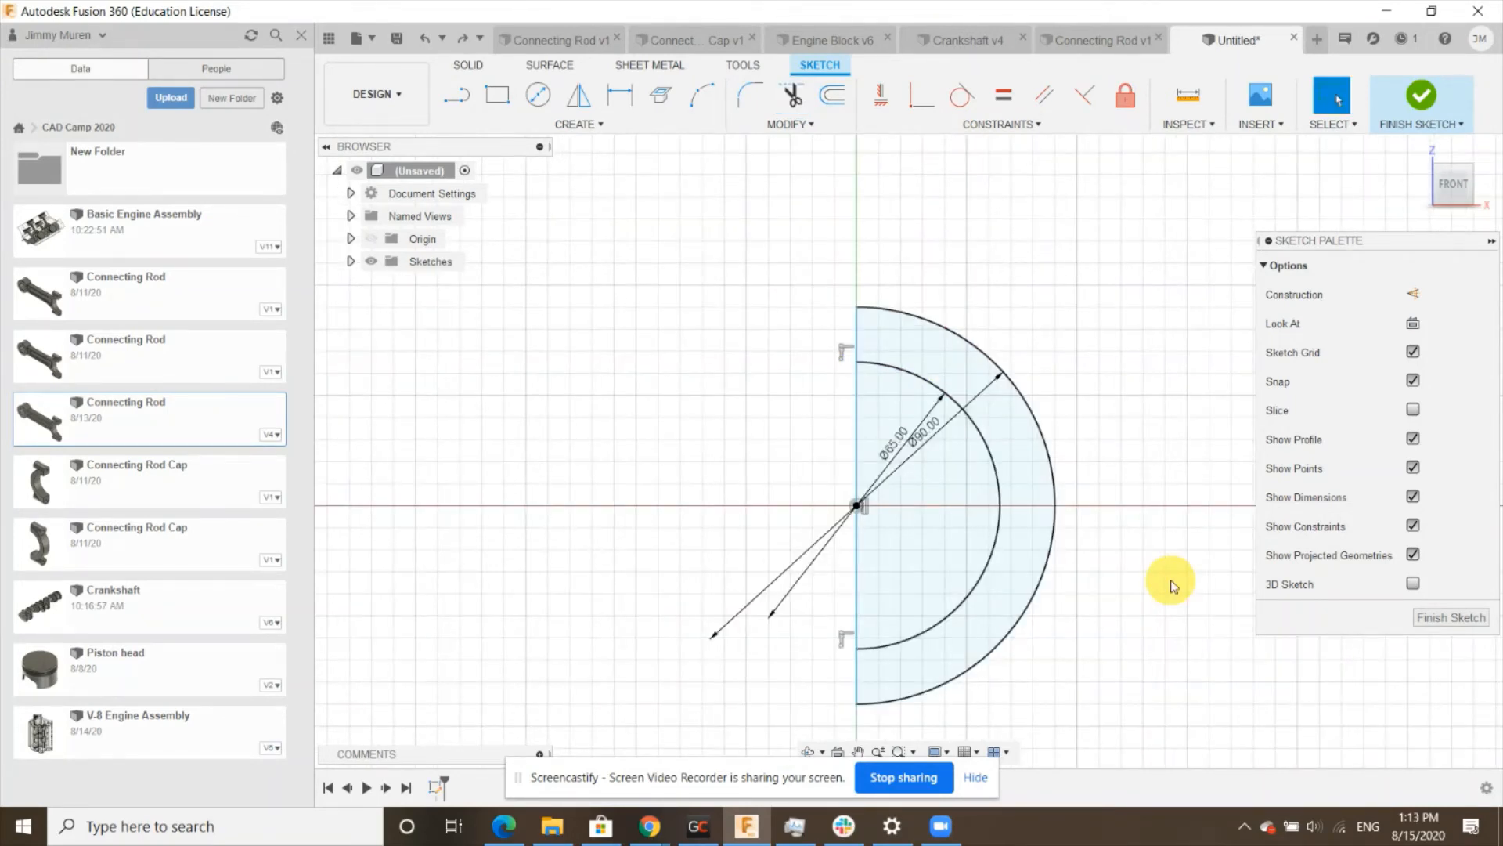
pyautogui.click(1440, 618)
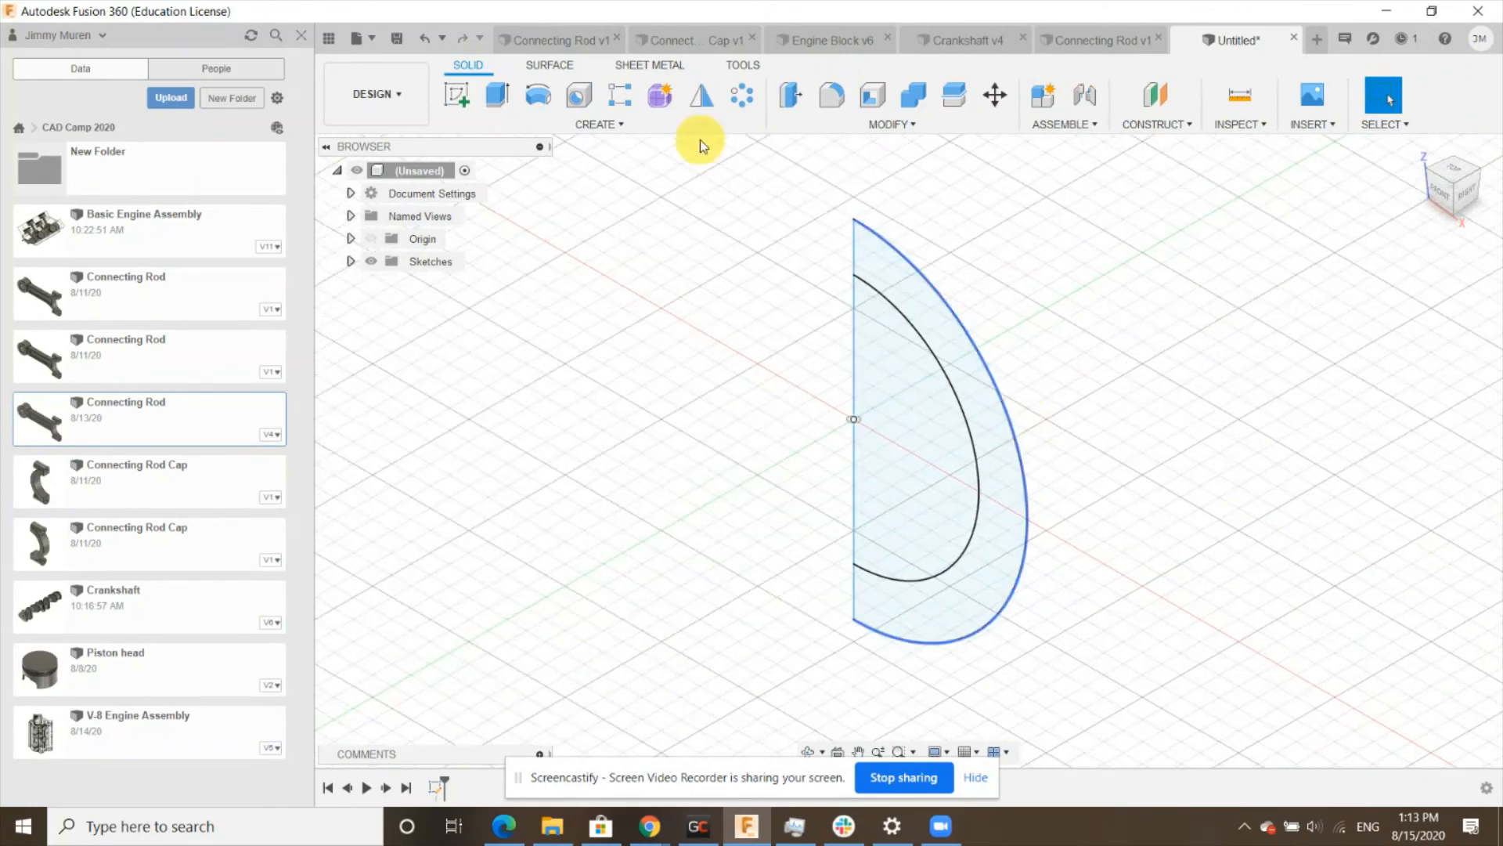
# - Extrude the half-ring profile on two sides, 10 mm in each direction, as a new body
pyautogui.click(497, 94)
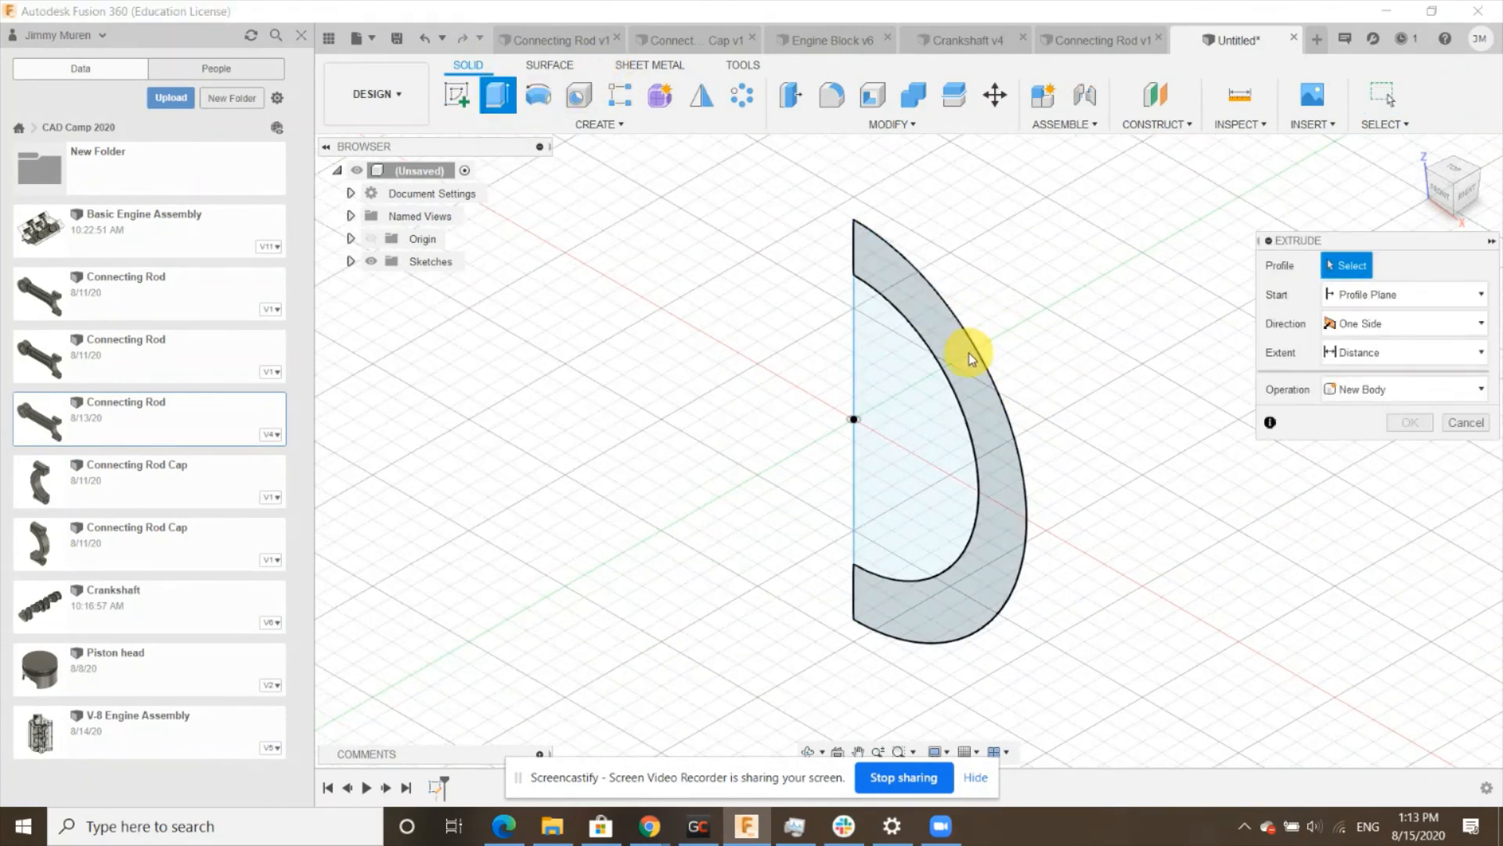
pyautogui.click(969, 352)
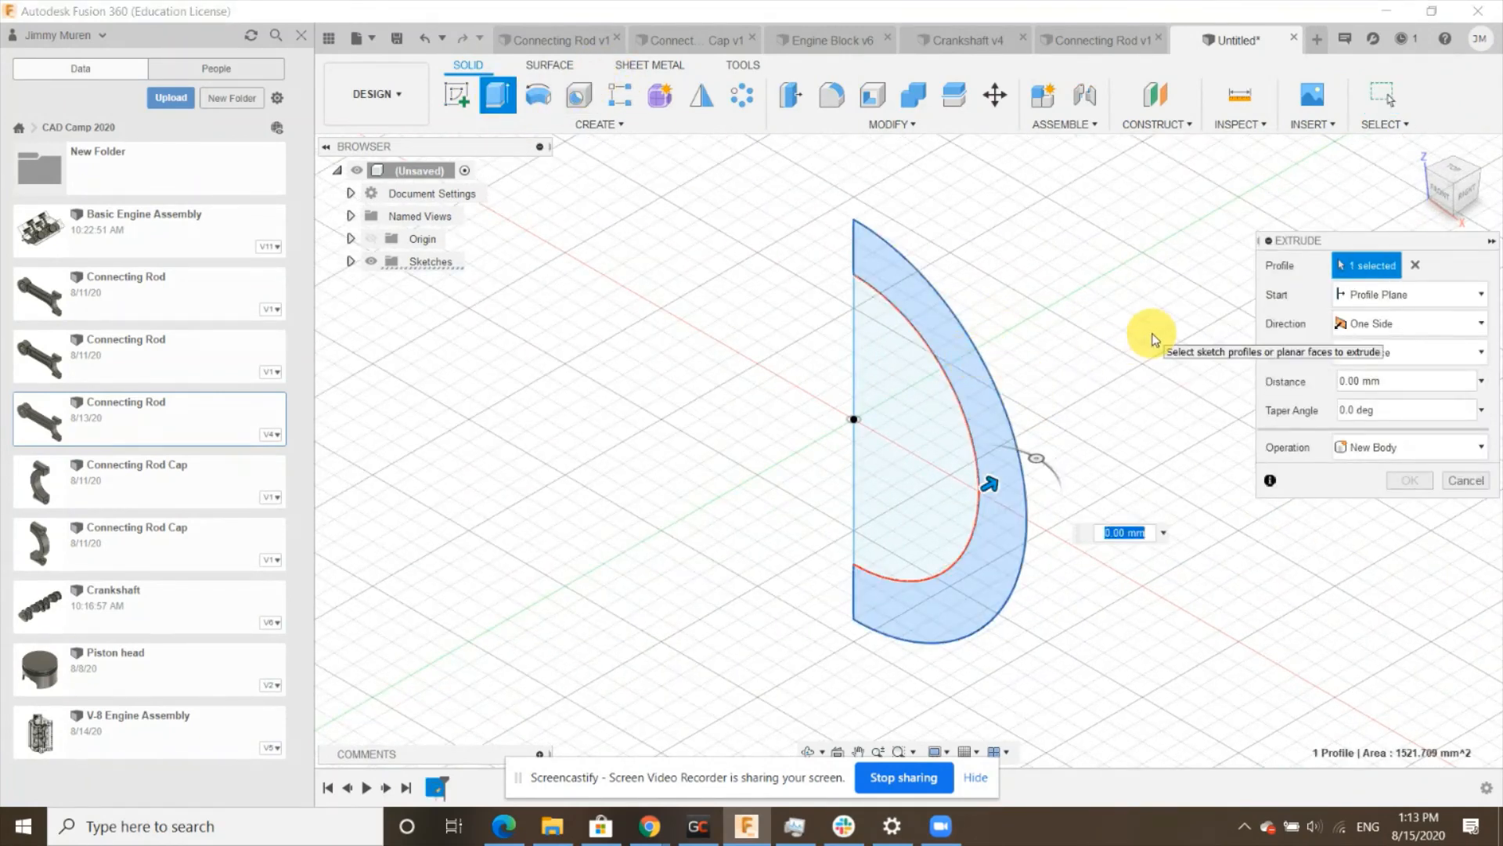
pyautogui.click(1397, 323)
pyautogui.click(1371, 375)
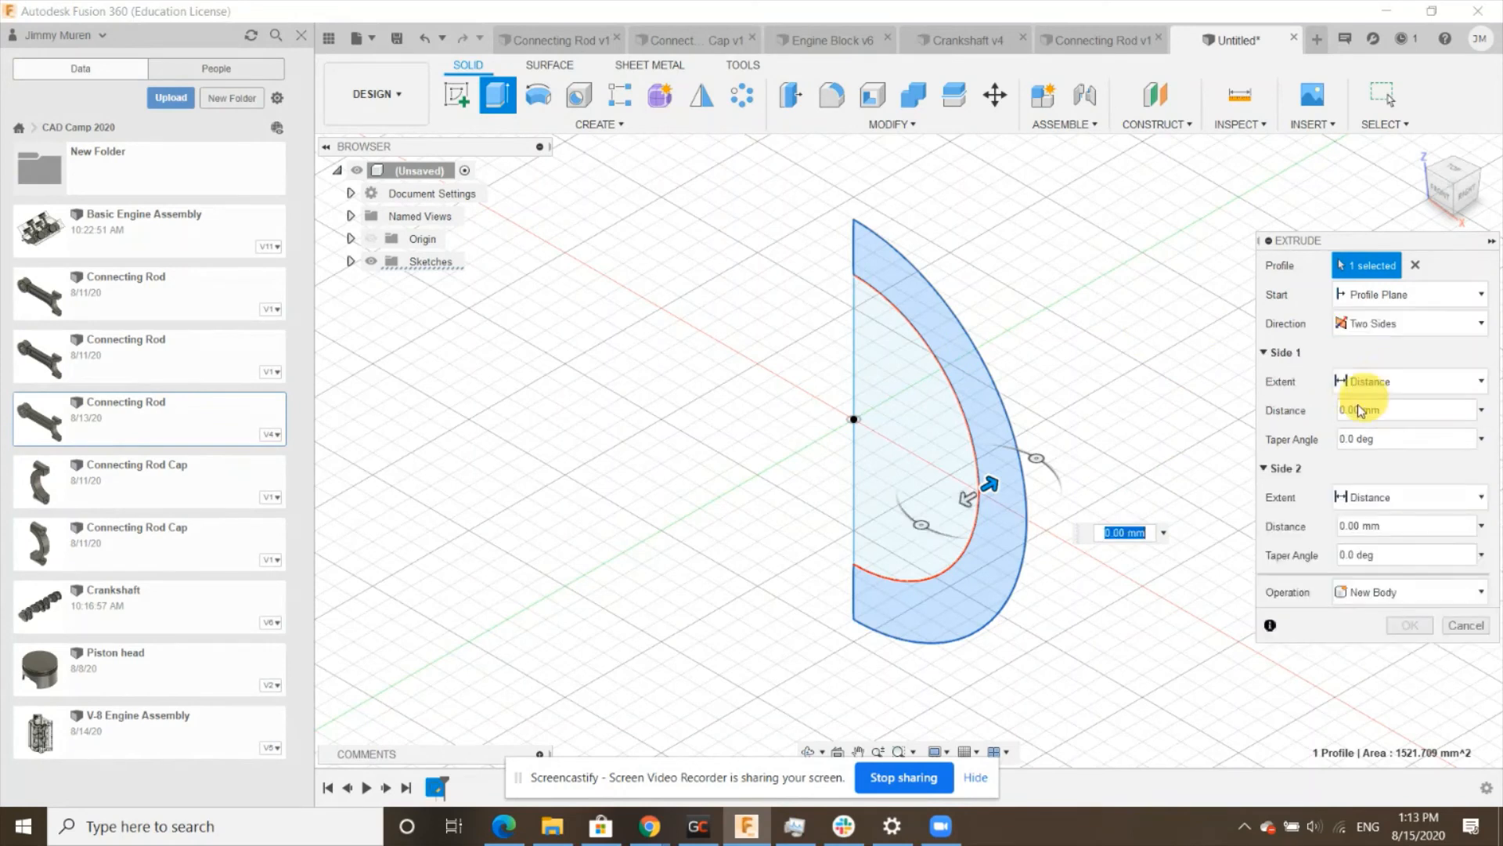
pyautogui.click(1359, 410)
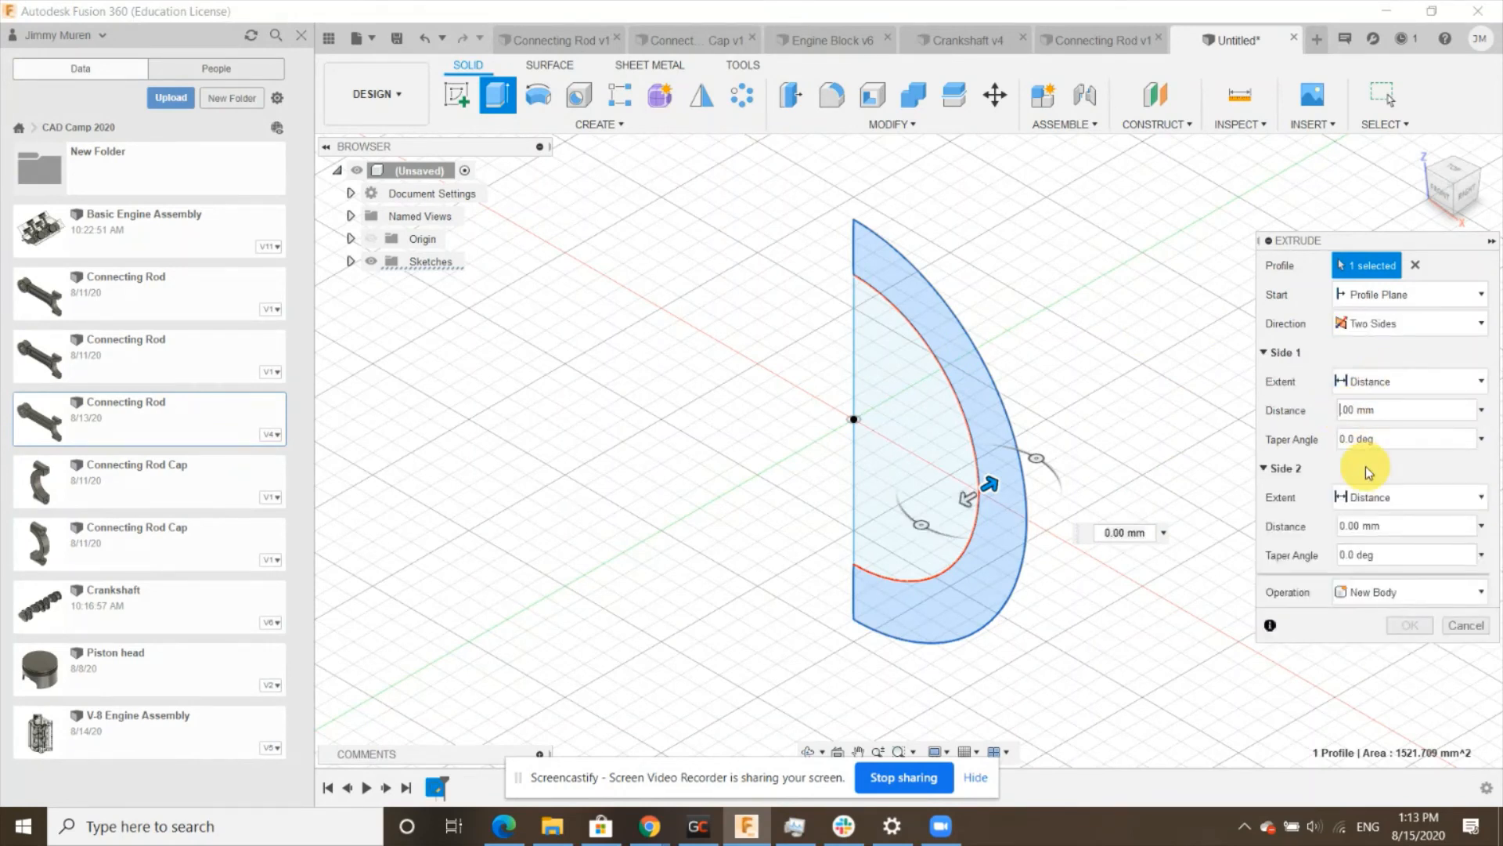
pyautogui.write('10')
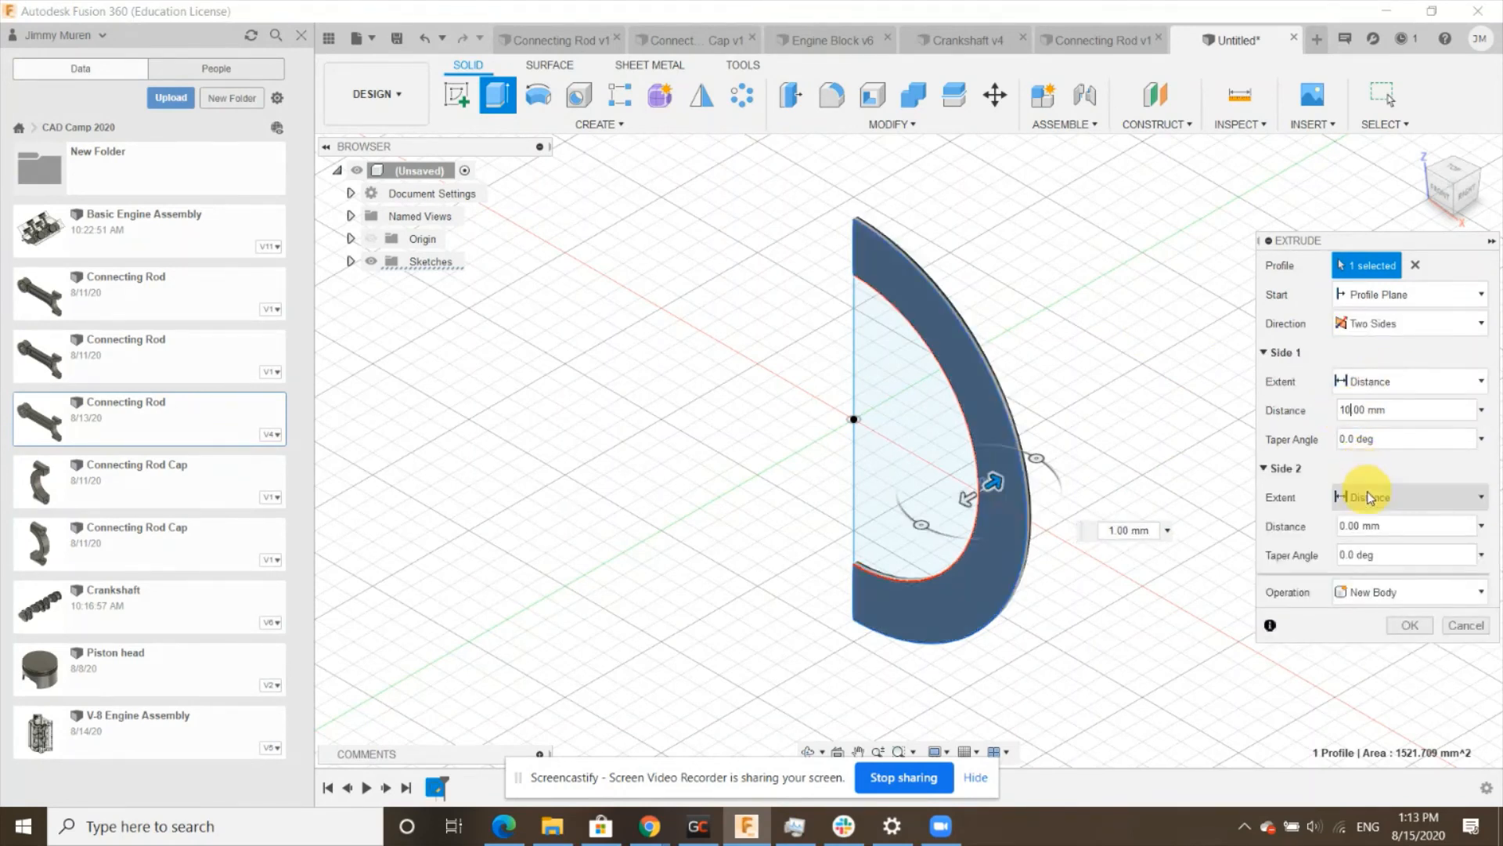
pyautogui.click(1345, 525)
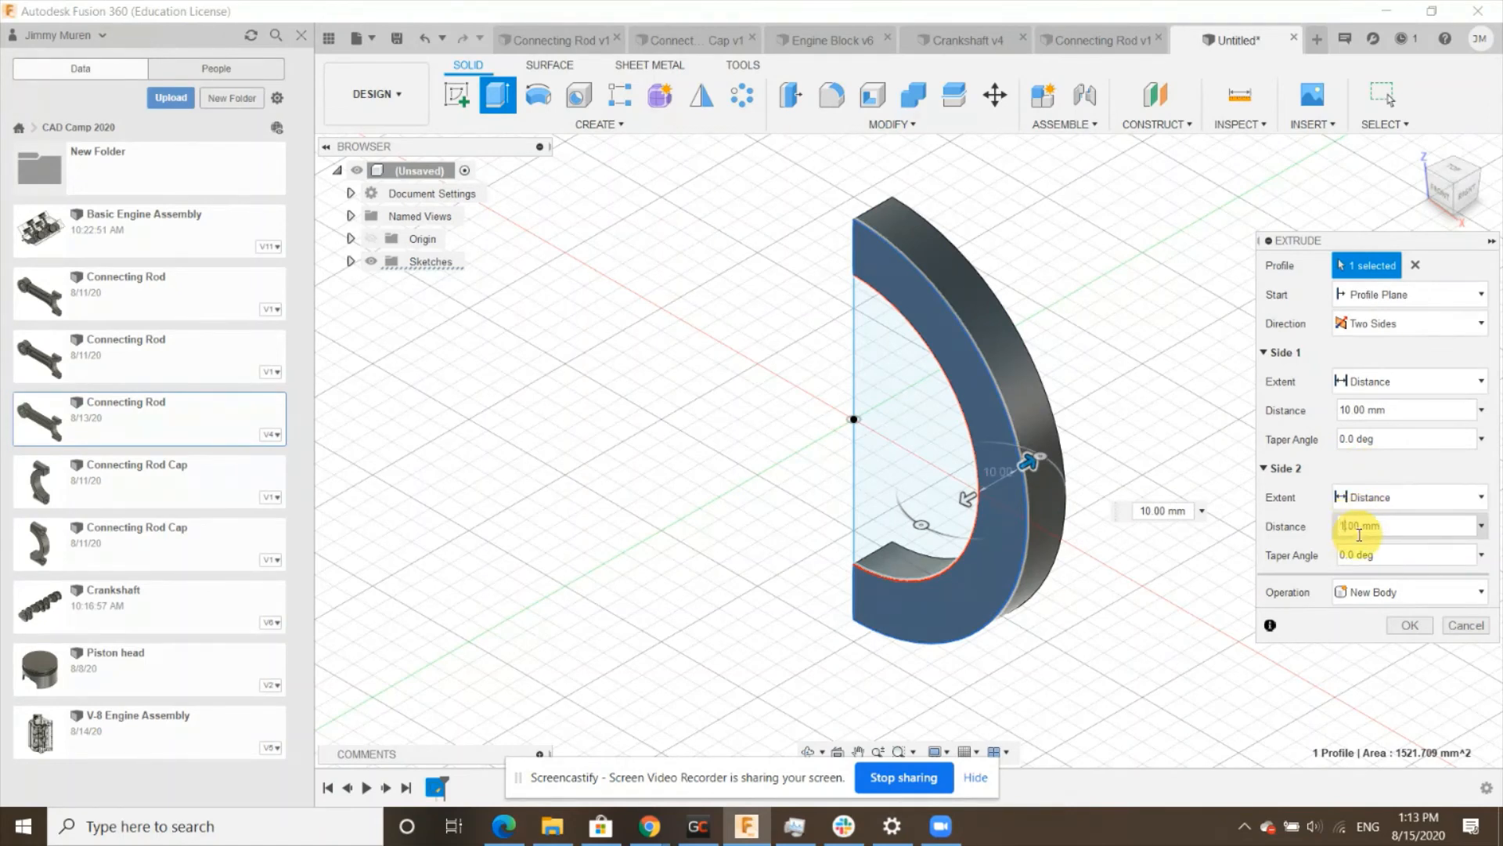
pyautogui.write('1')
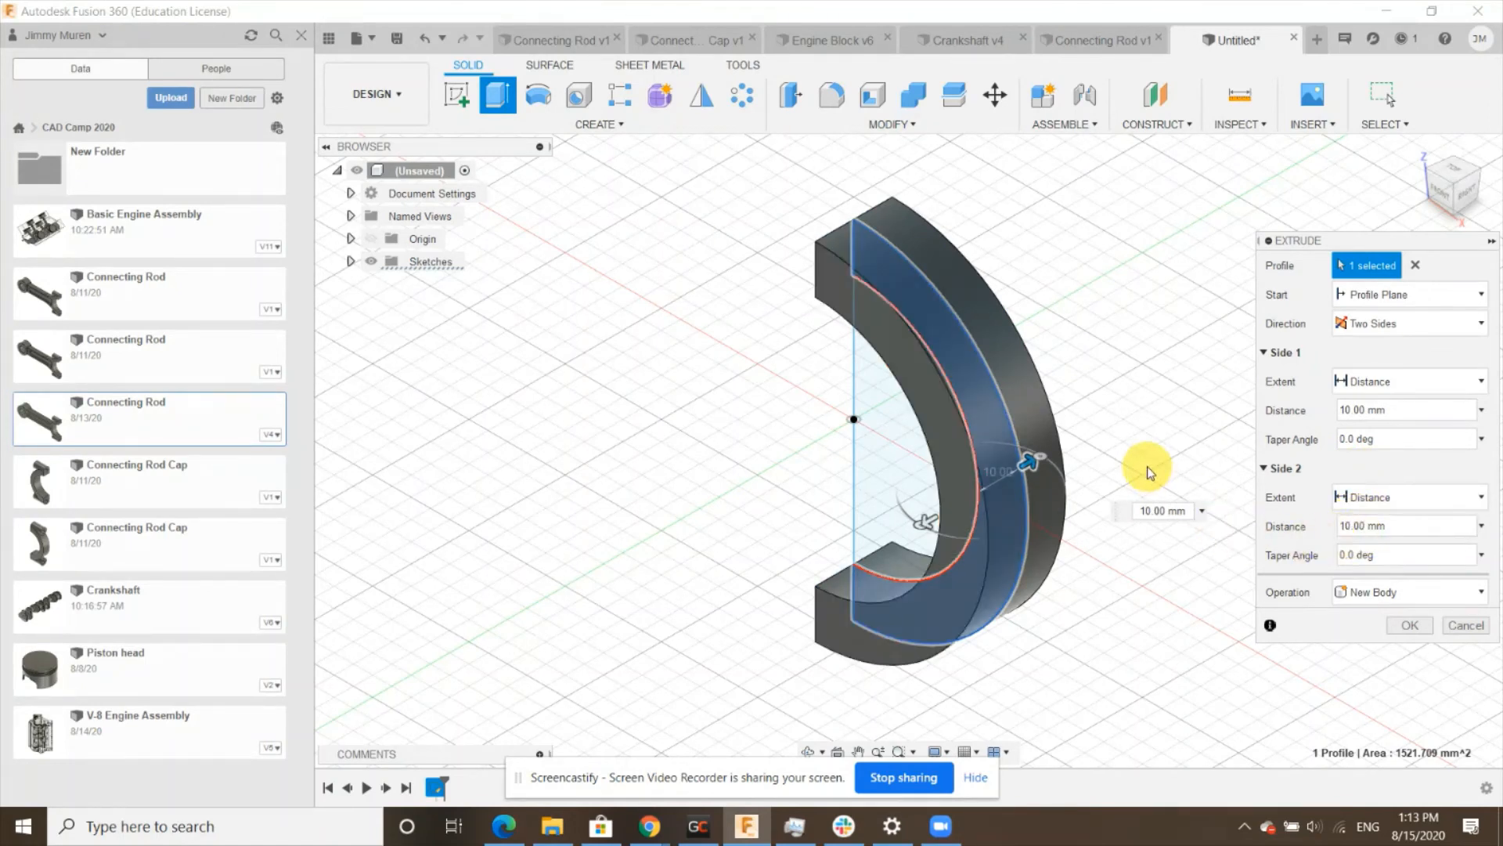
pyautogui.click(1401, 627)
# - Sketch a 20 mm diameter circle on the half ring's end face, centred on the midpoint of its upper edge
pyautogui.scroll(-2, 1117, 708)
pyautogui.scroll(3, 1099, 509)
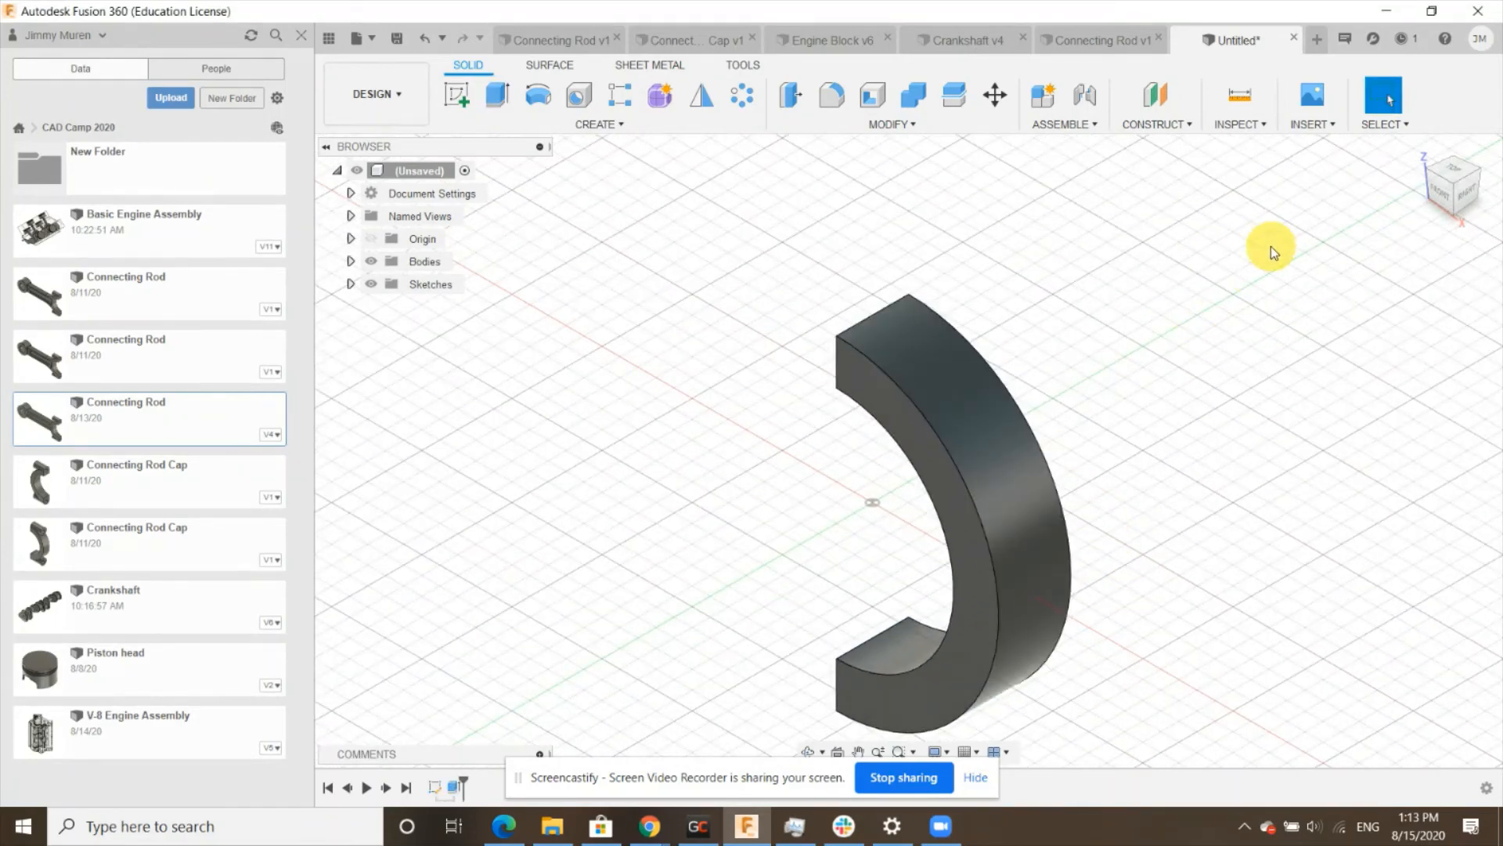
pyautogui.click(1423, 167)
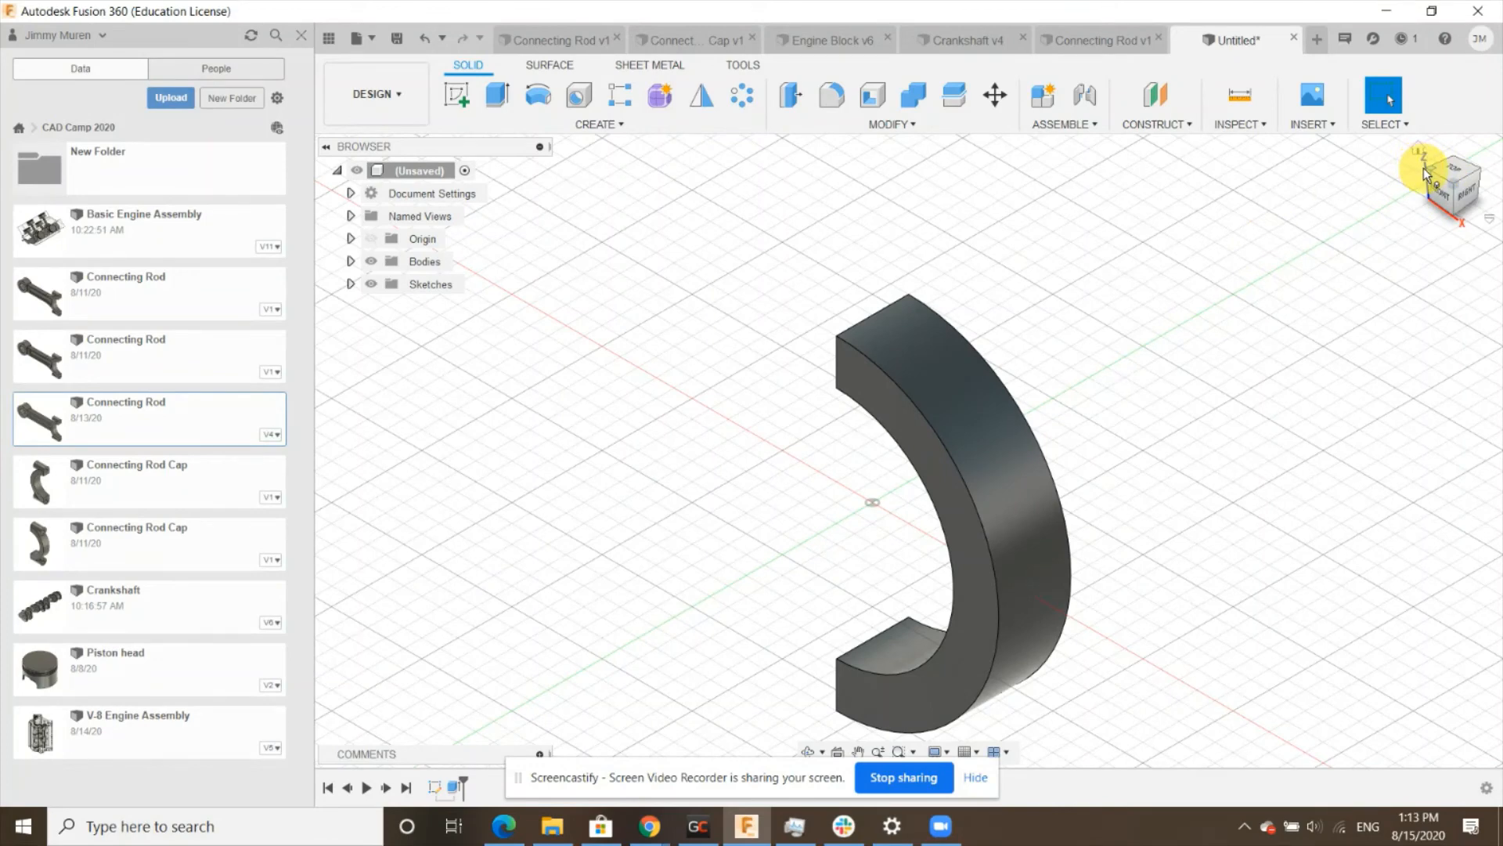
pyautogui.click(1458, 183)
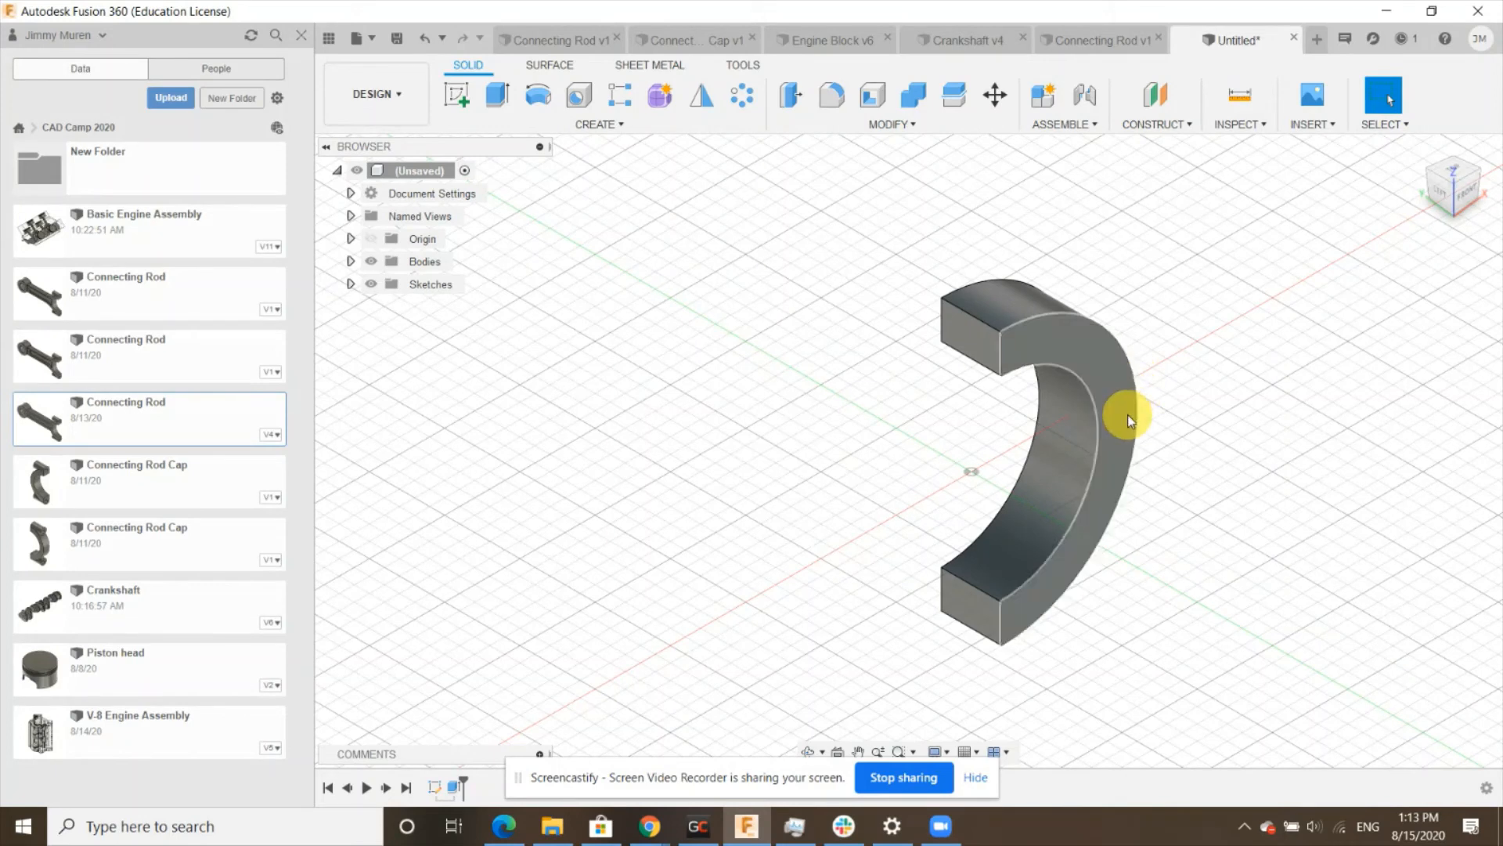
pyautogui.click(973, 338)
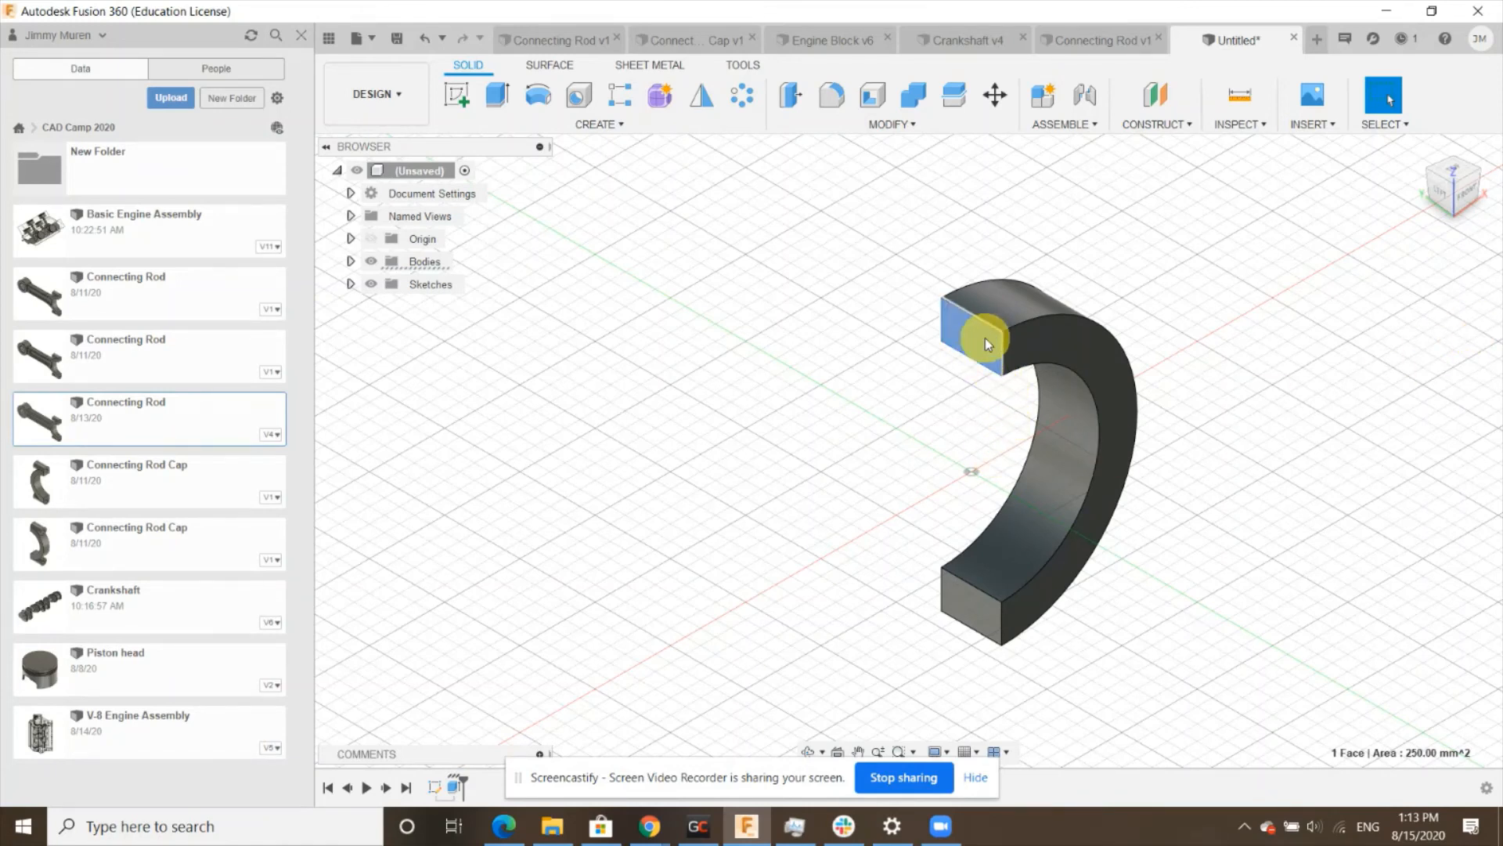
pyautogui.click(464, 100)
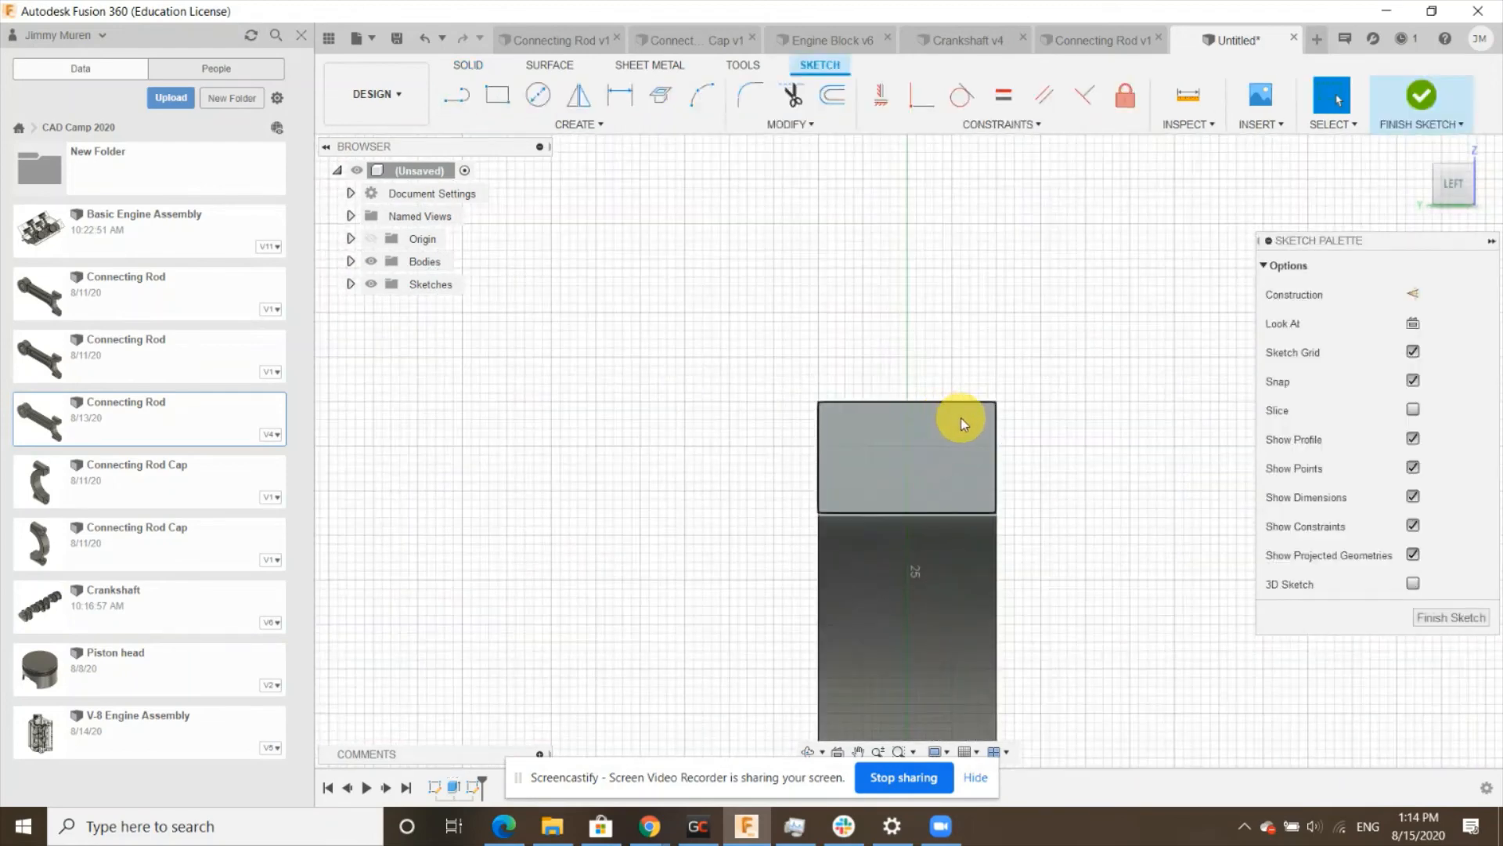
pyautogui.click(538, 94)
pyautogui.scroll(3, 1017, 469)
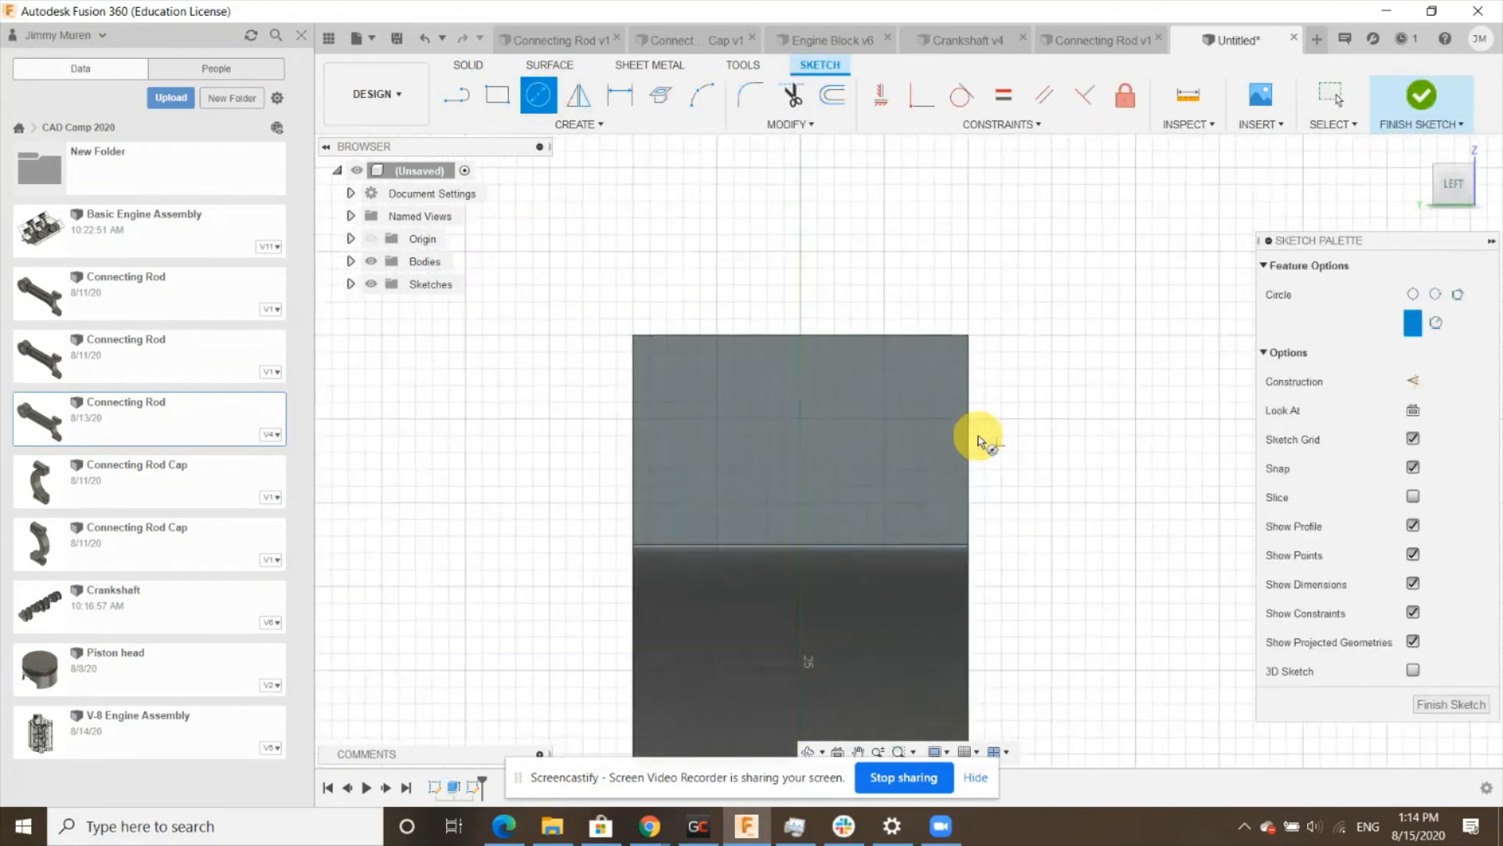
pyautogui.scroll(1, 979, 443)
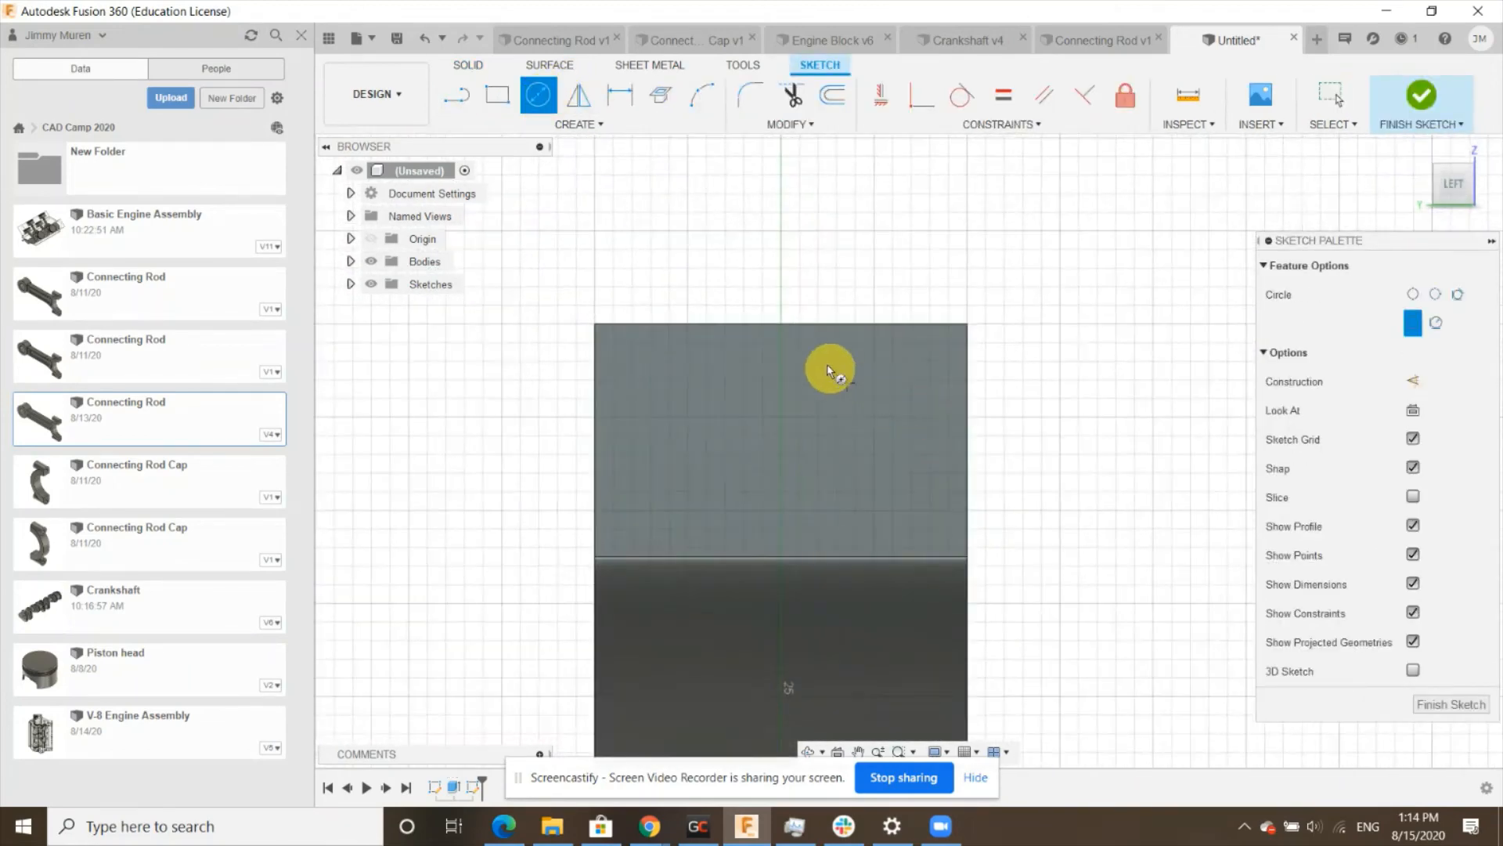
pyautogui.click(781, 325)
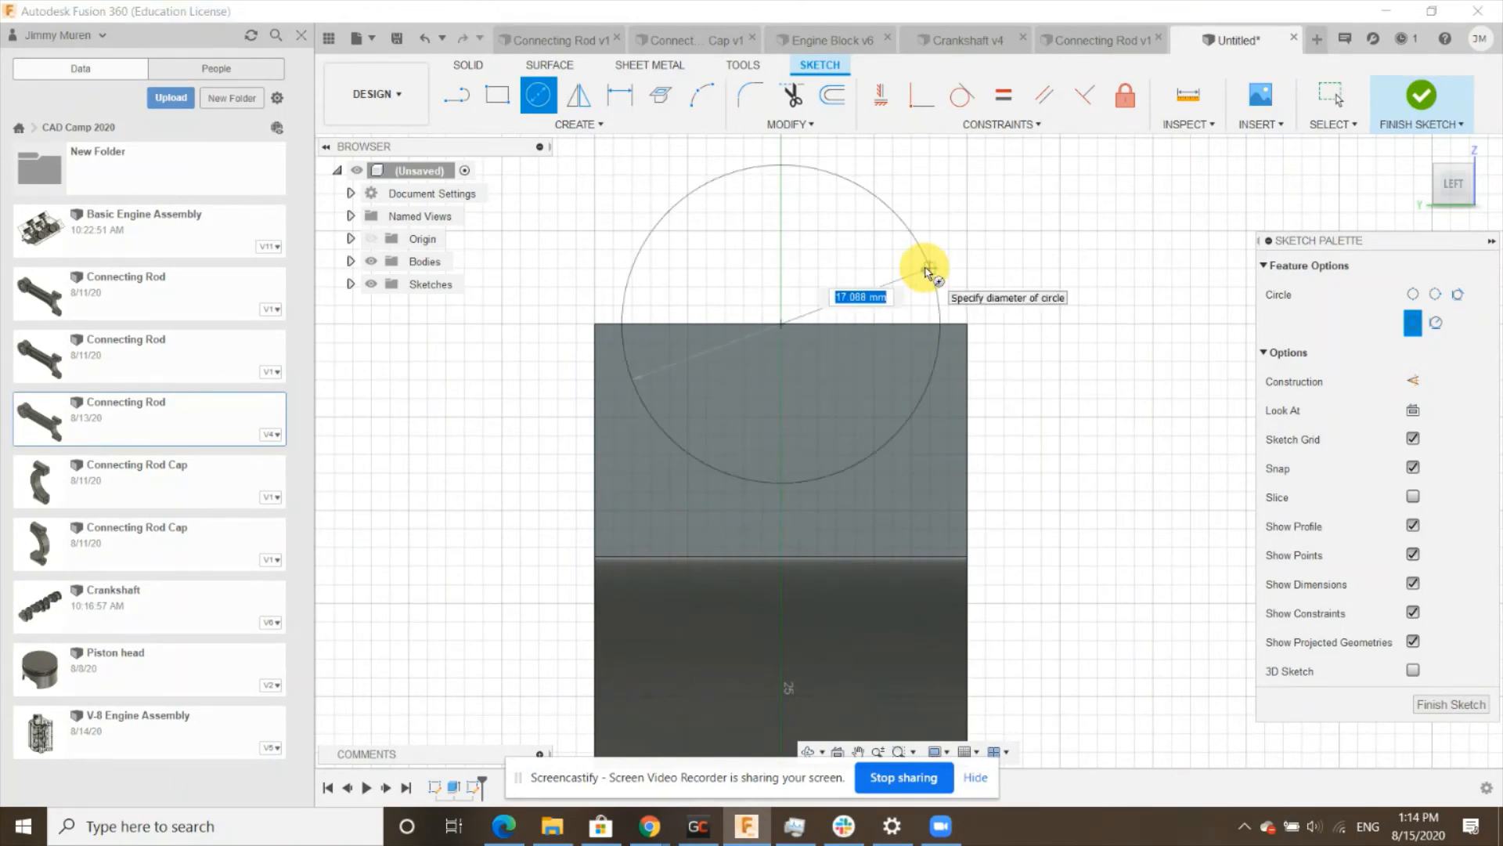
pyautogui.write('20')
pyautogui.press('Return')
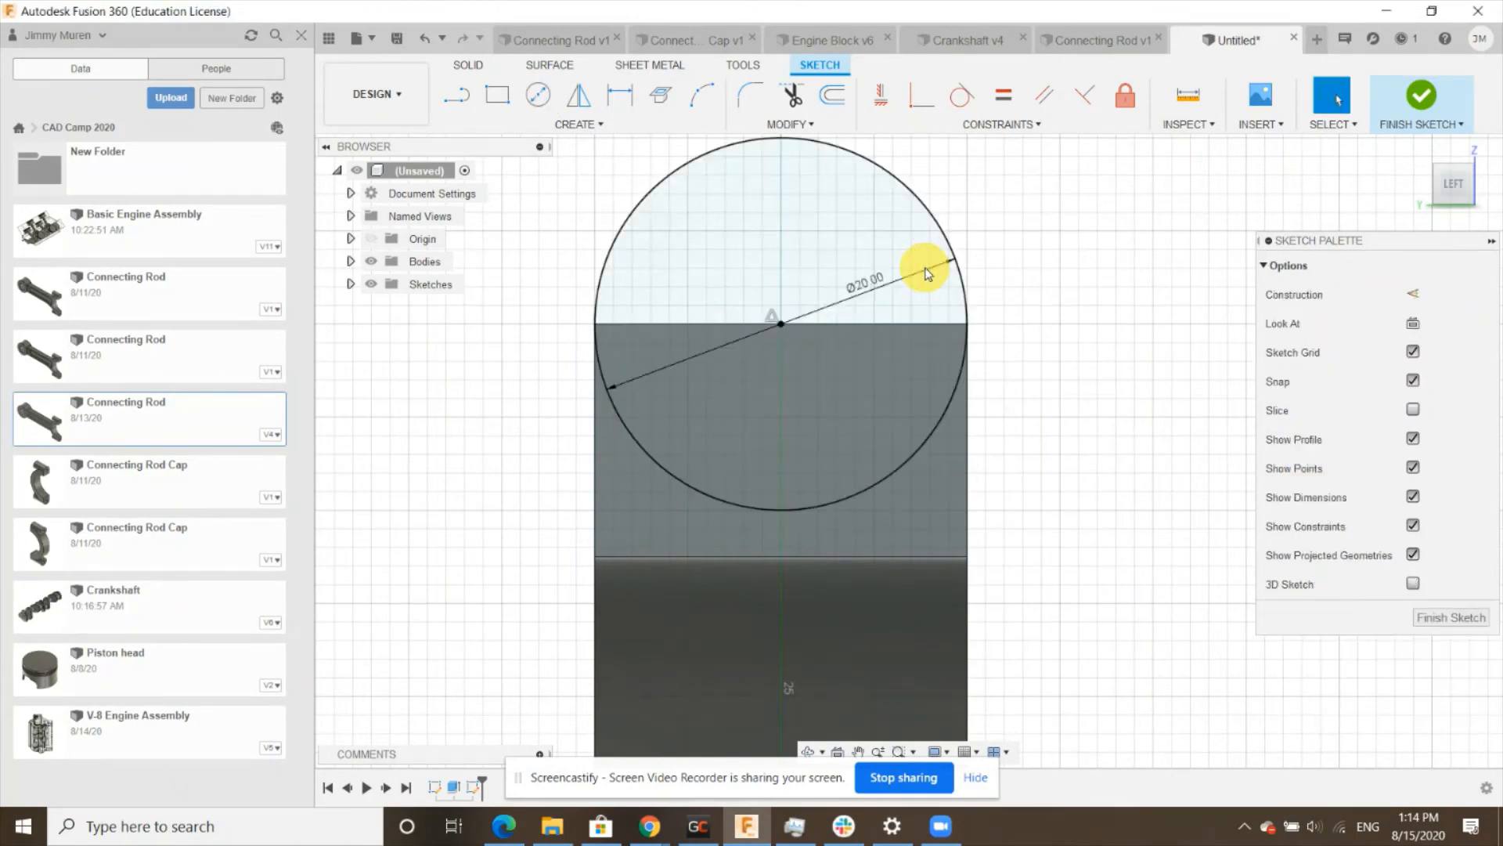
pyautogui.click(1454, 618)
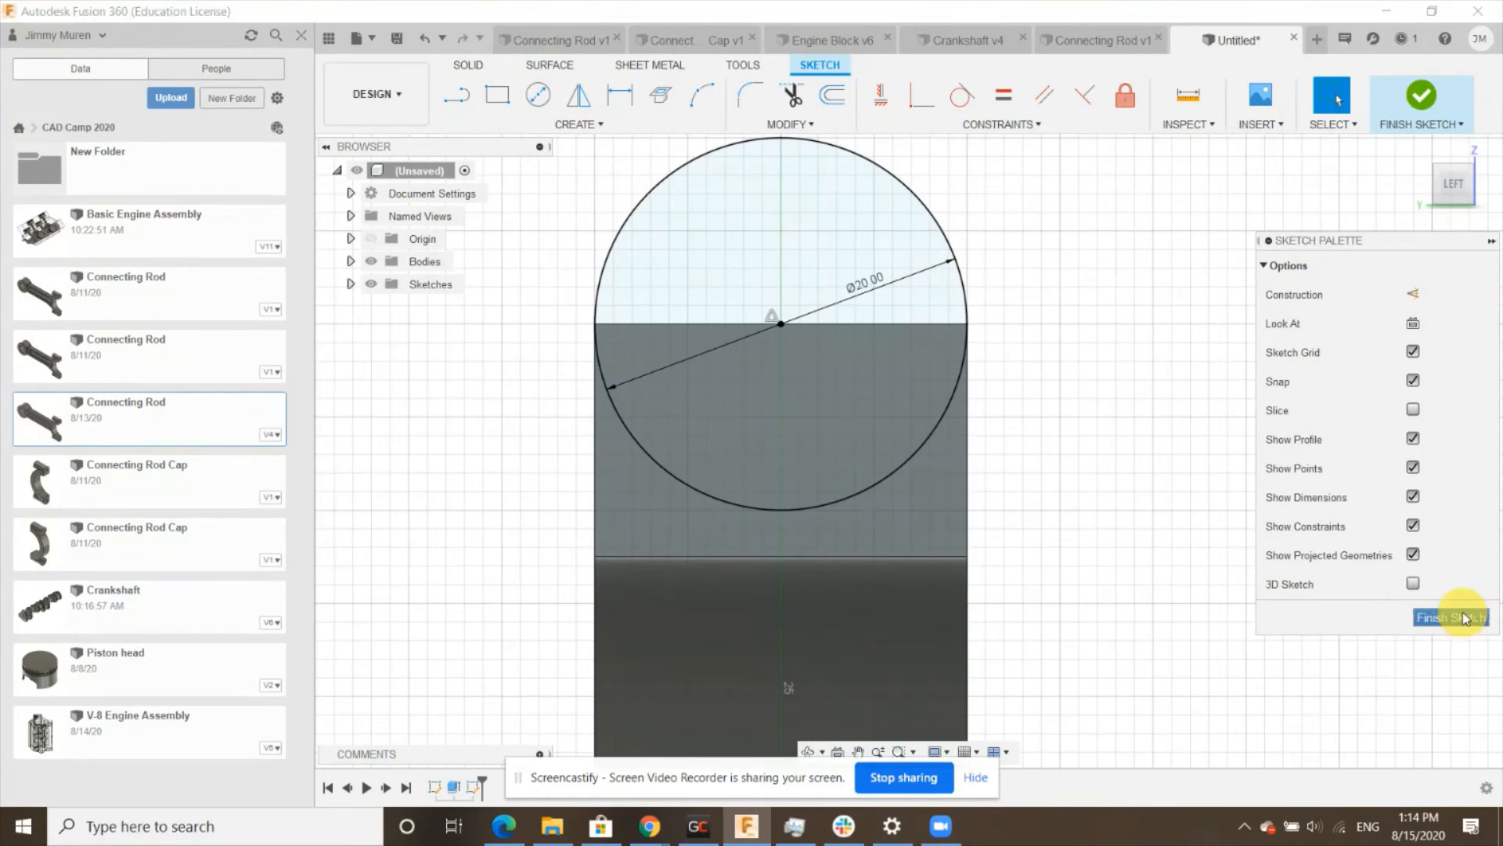
# - Extrude both circle profiles 35 mm back over the half ring, joining them to the body
pyautogui.click(1435, 171)
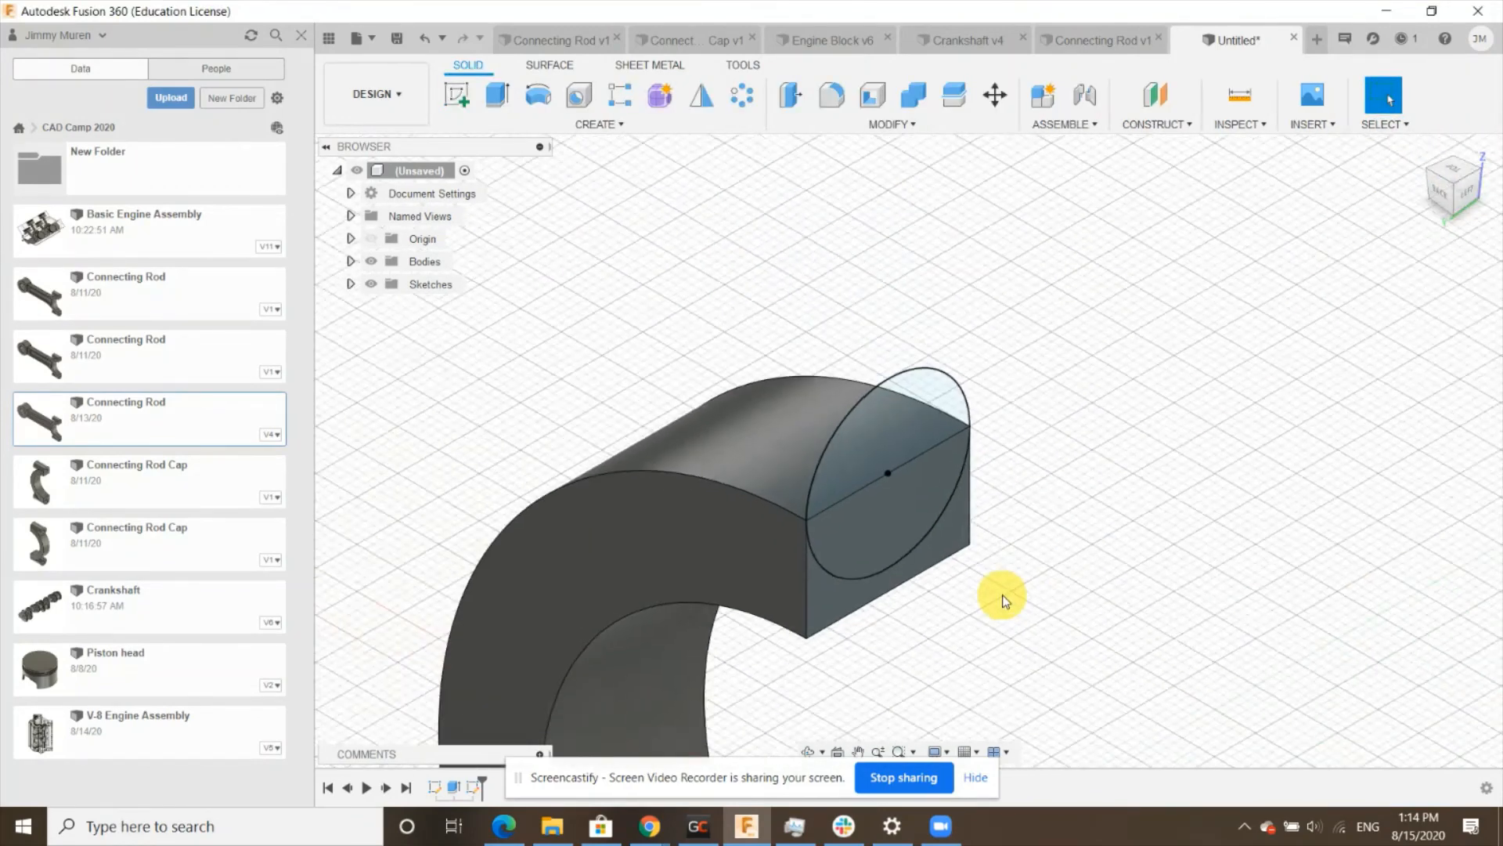
pyautogui.click(518, 102)
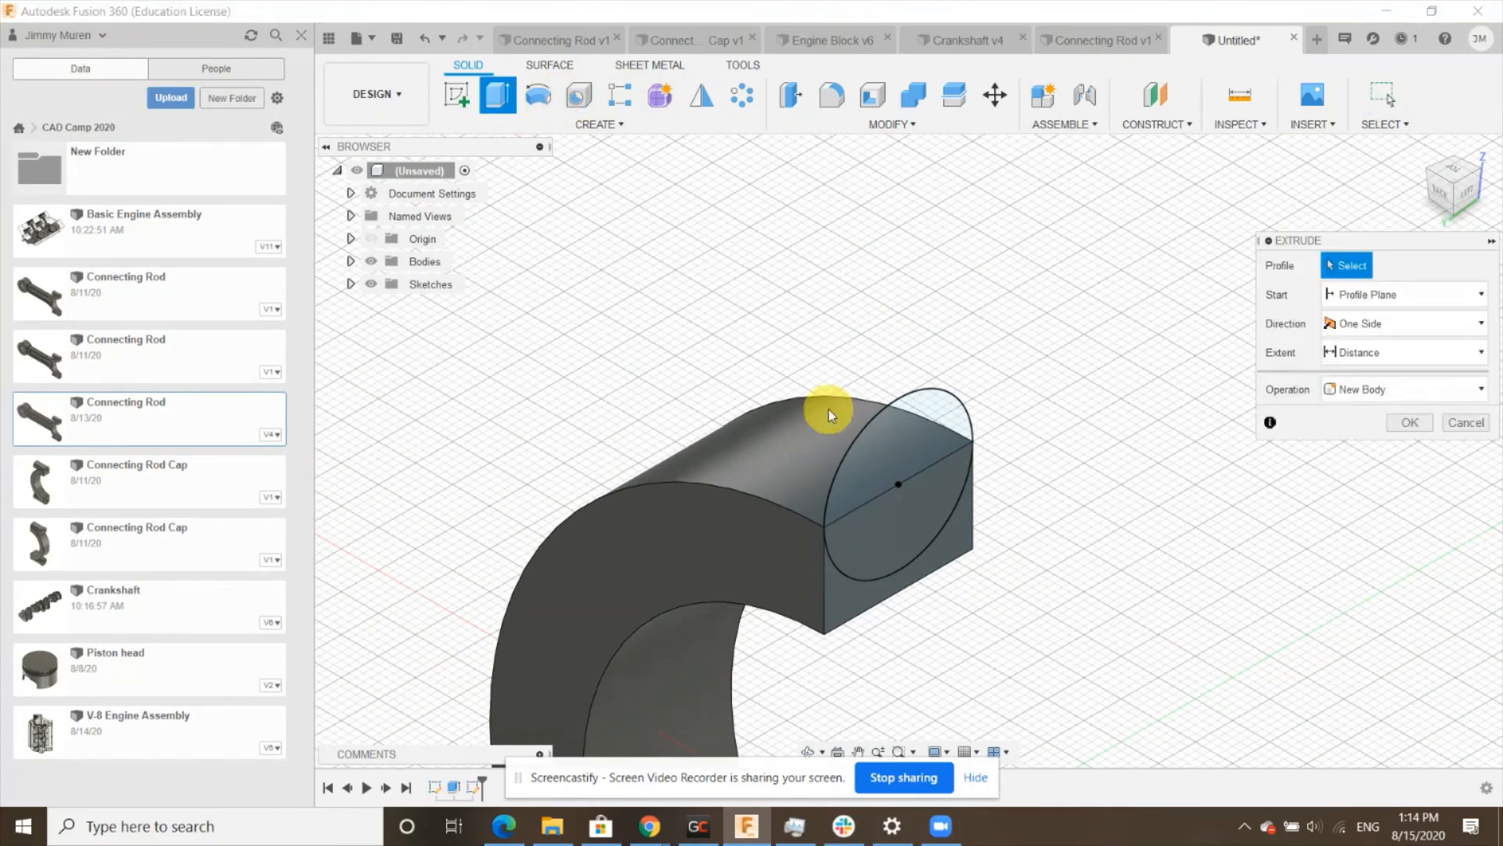
pyautogui.click(896, 452)
pyautogui.click(896, 532)
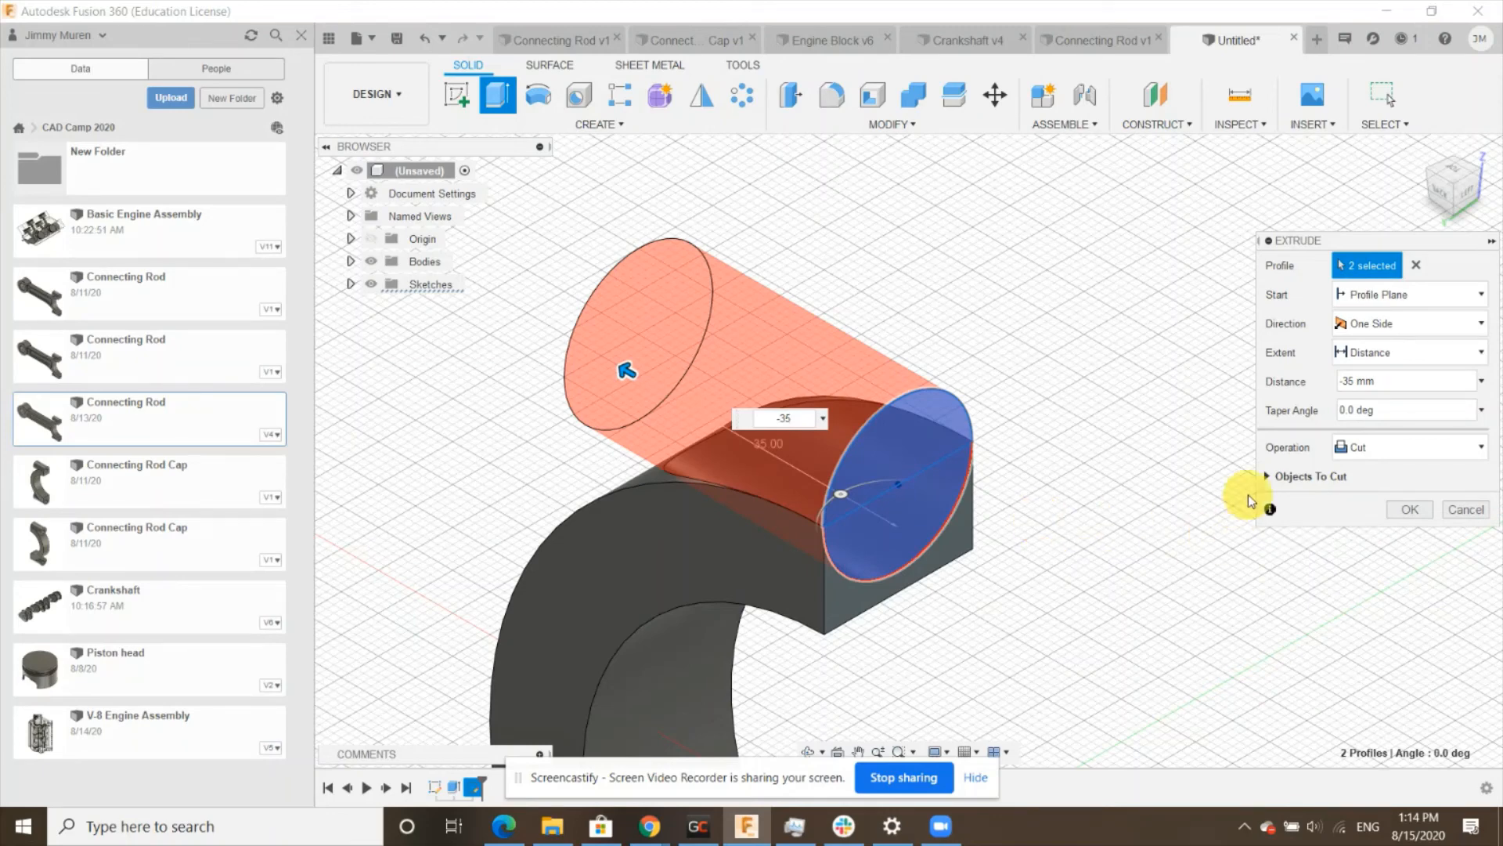
pyautogui.click(1358, 447)
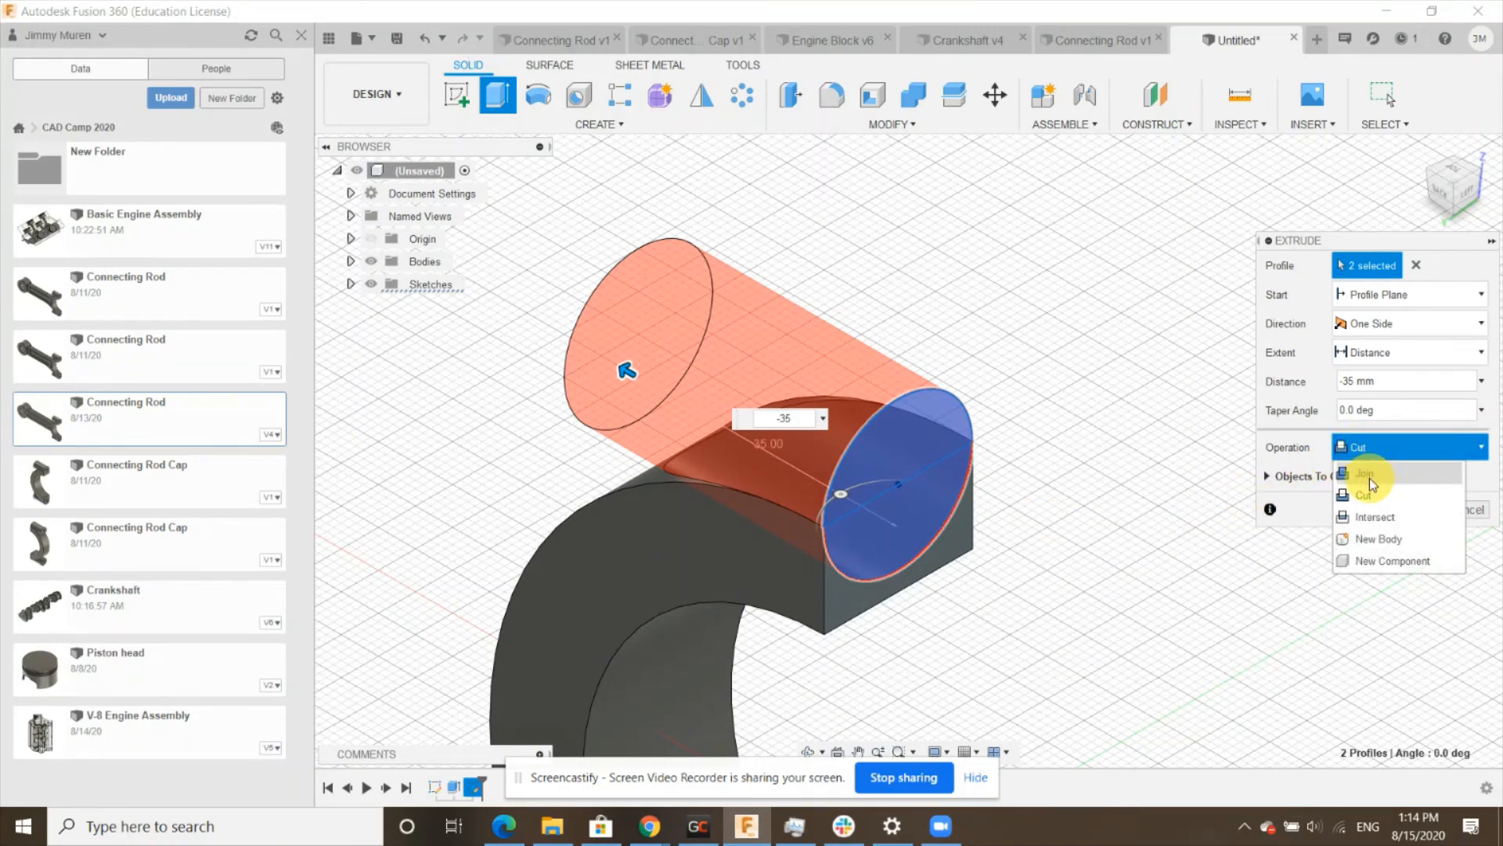
pyautogui.click(1369, 475)
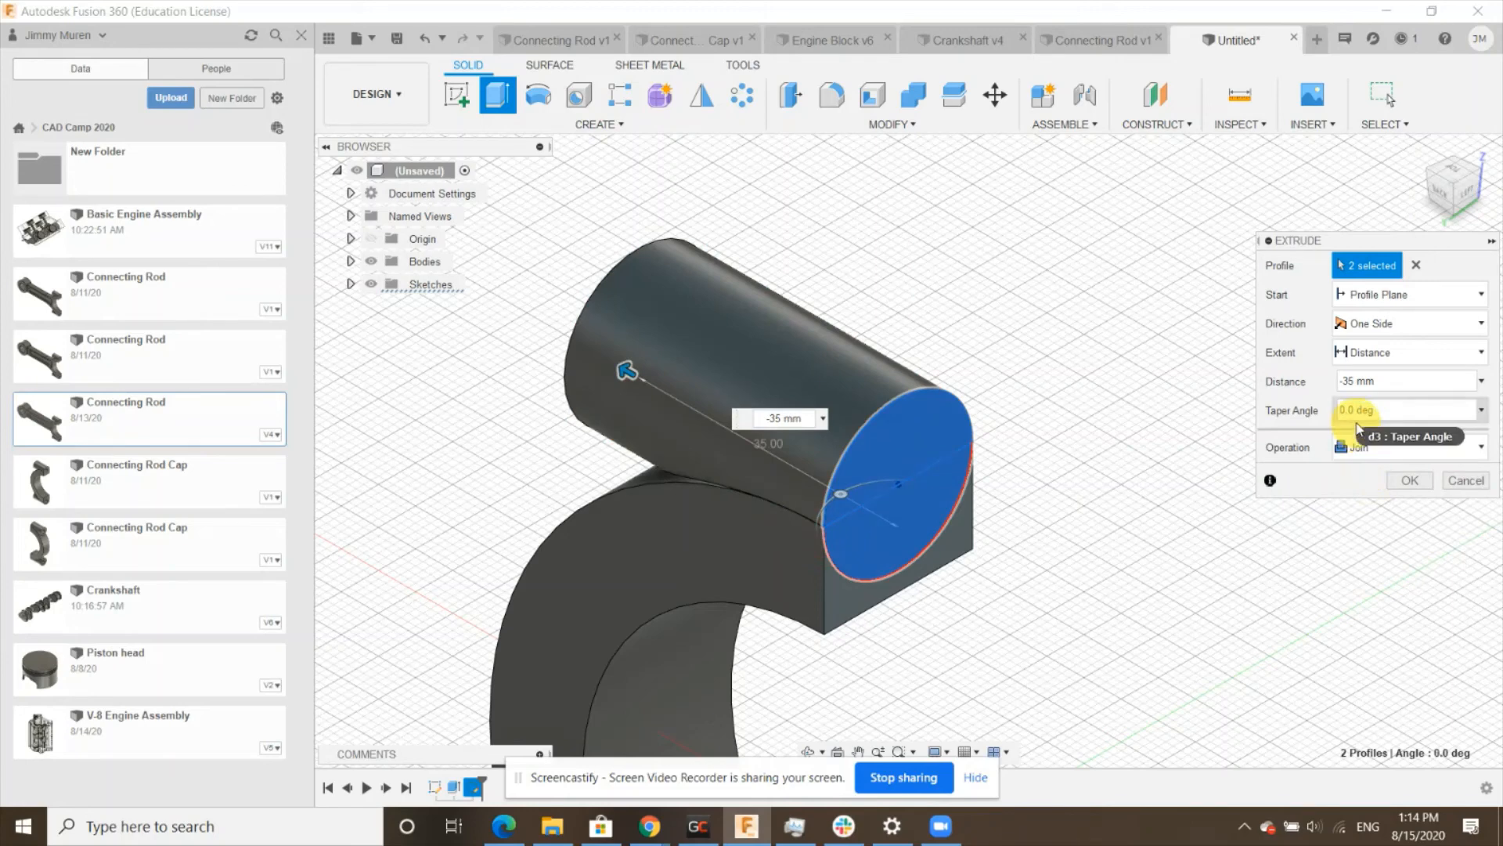
pyautogui.click(1409, 481)
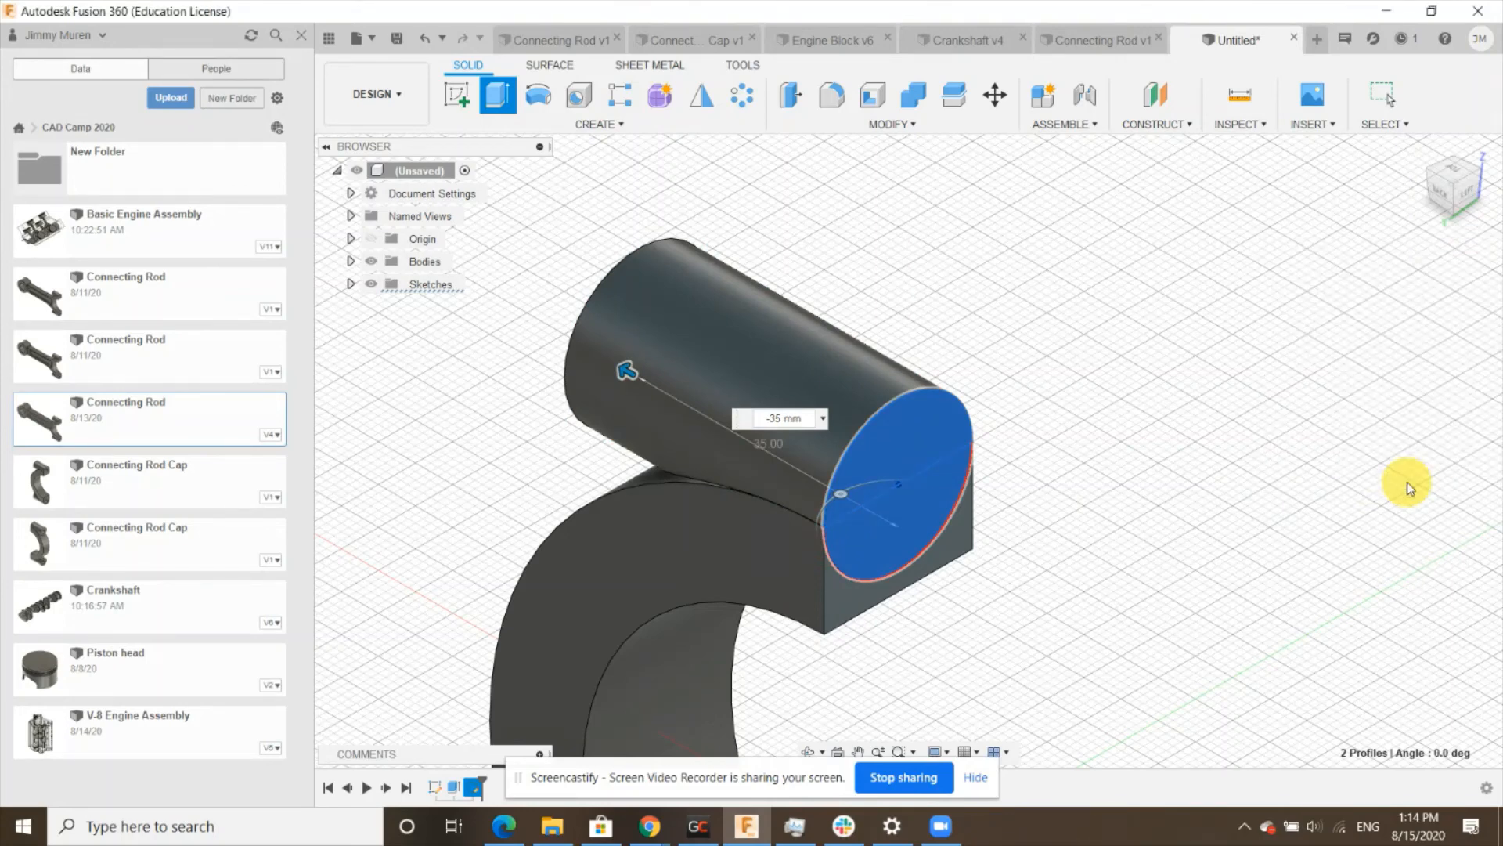
# - Sketch a 10 mm diameter circle centred on the boss's end face and finish the sketch
pyautogui.scroll(-3, 1208, 340)
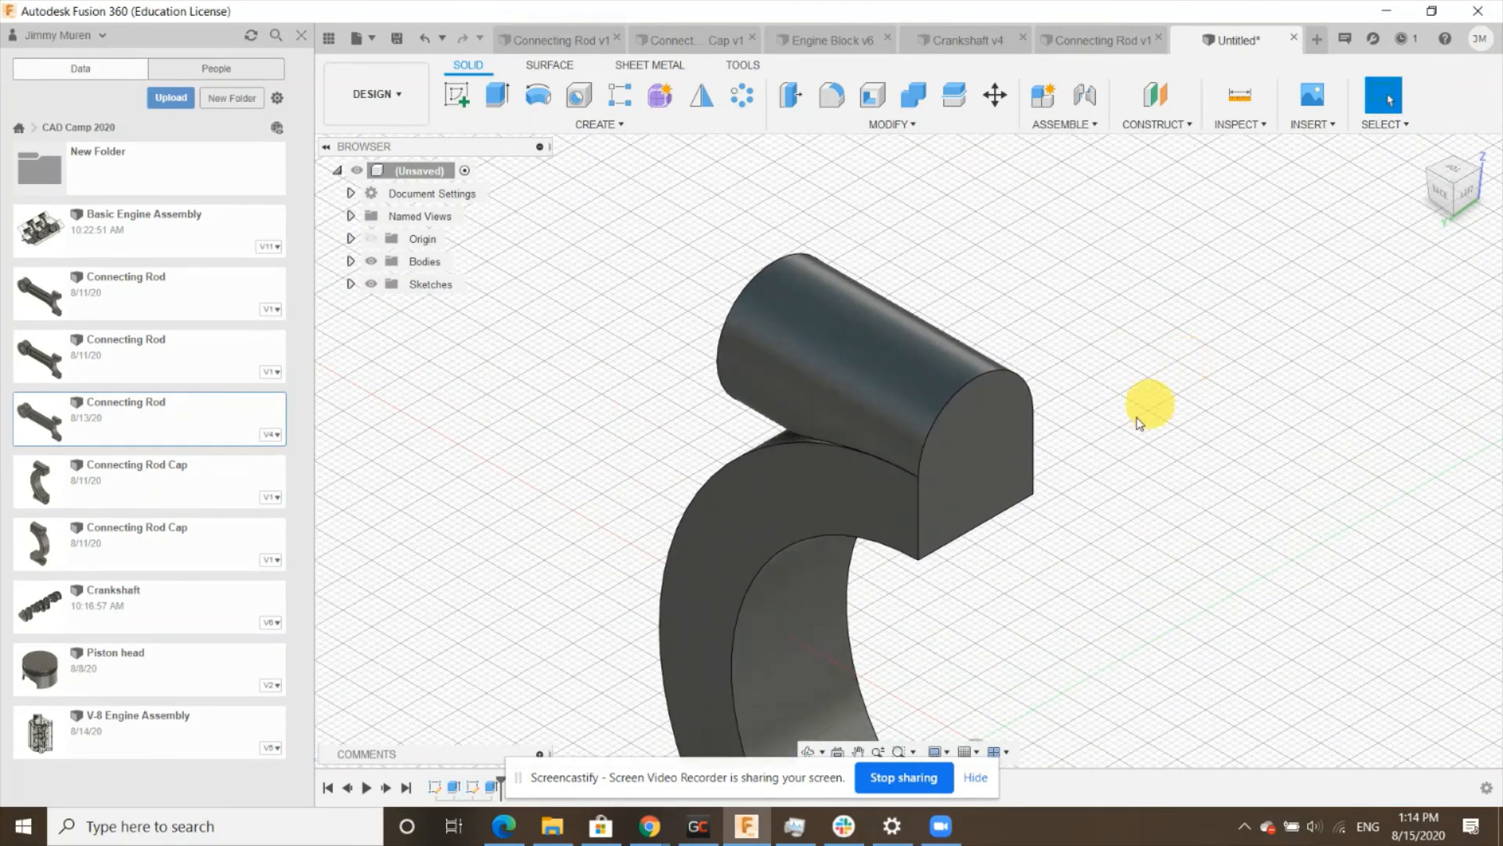
pyautogui.click(1002, 429)
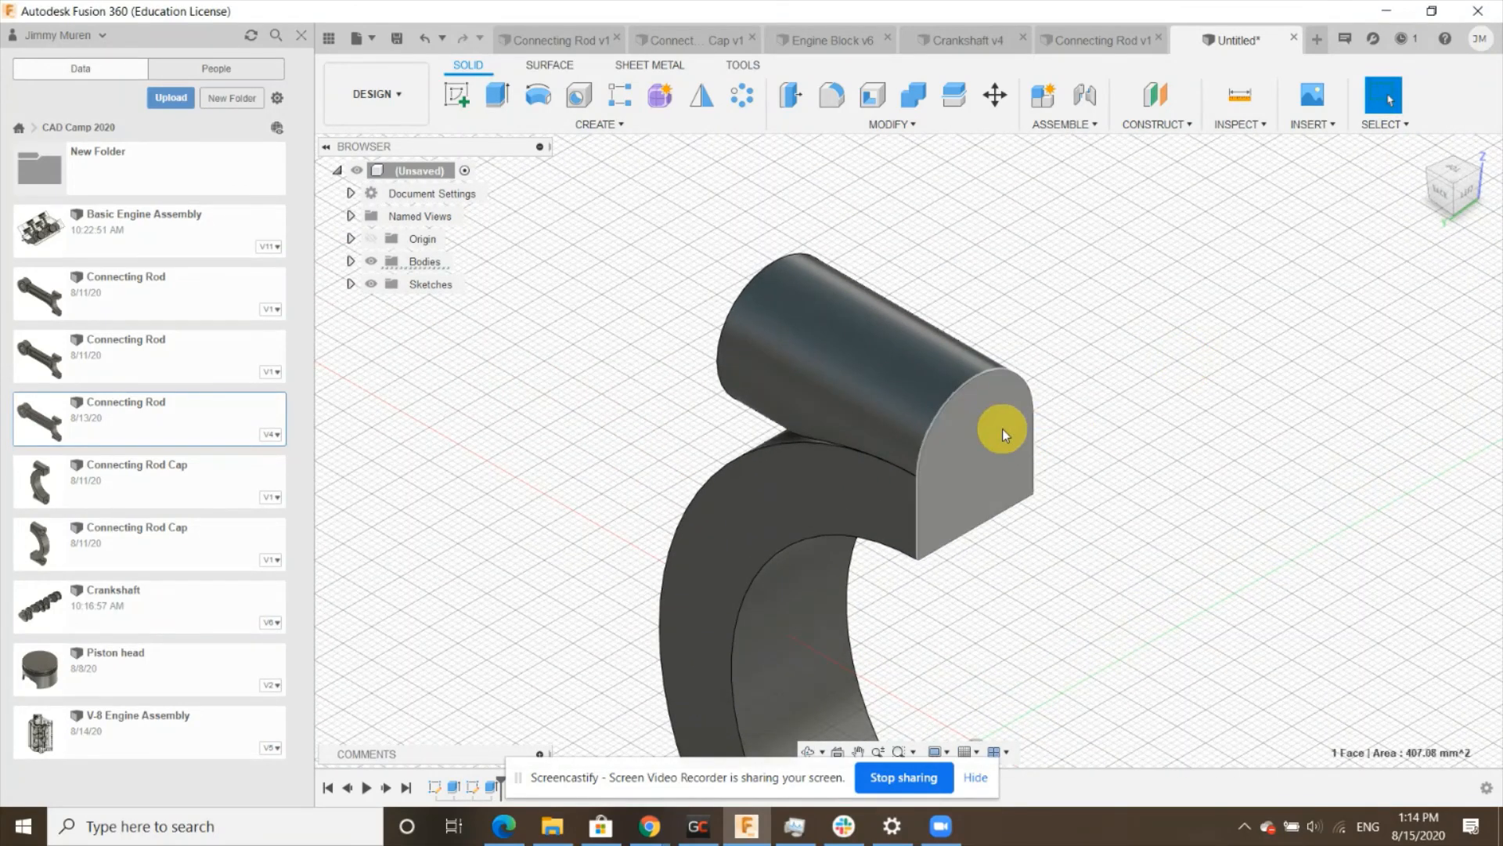
pyautogui.click(457, 100)
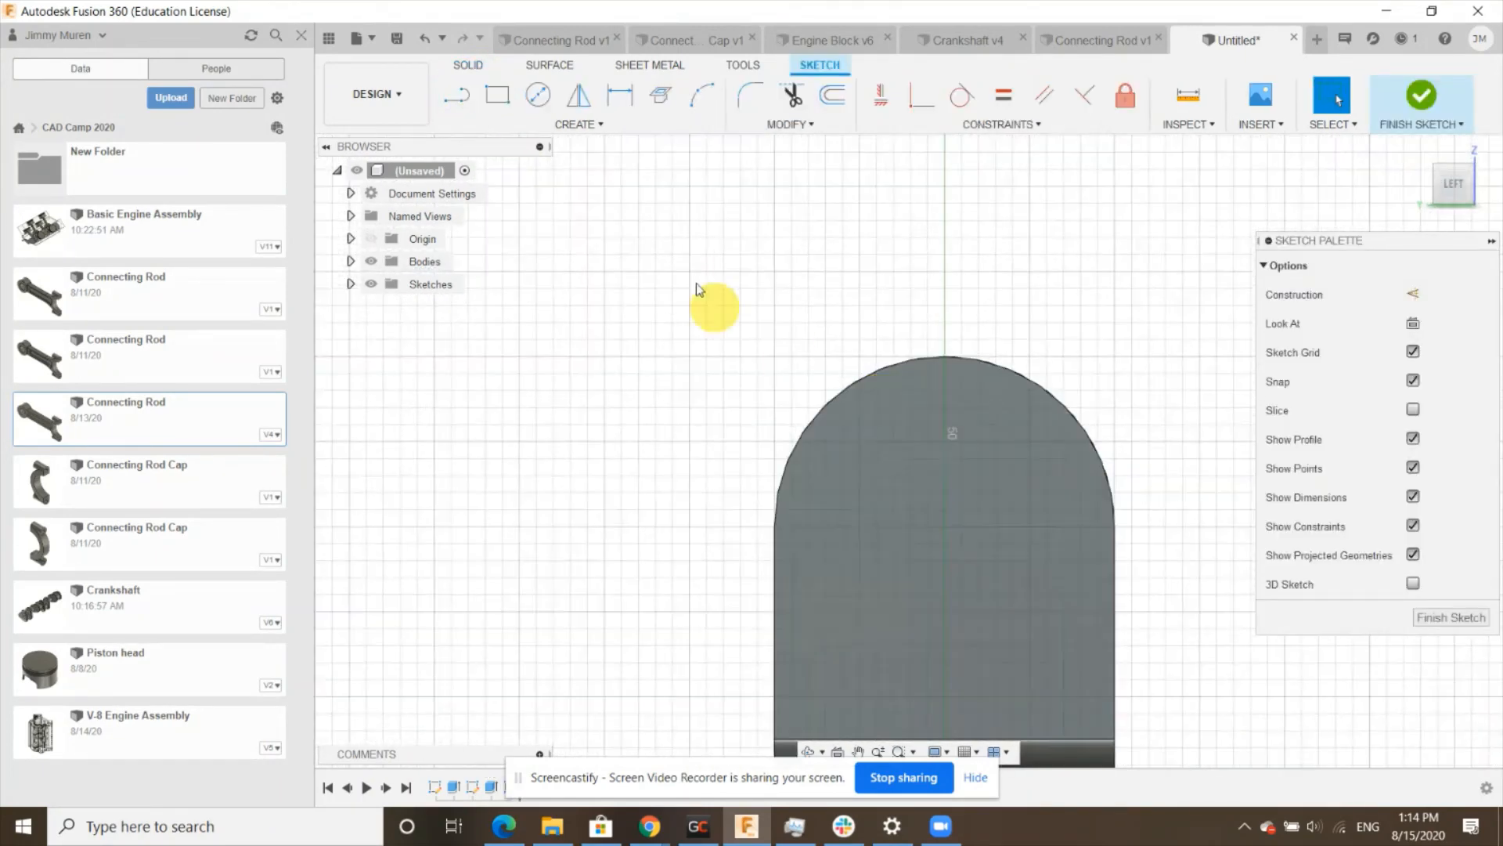
pyautogui.click(541, 97)
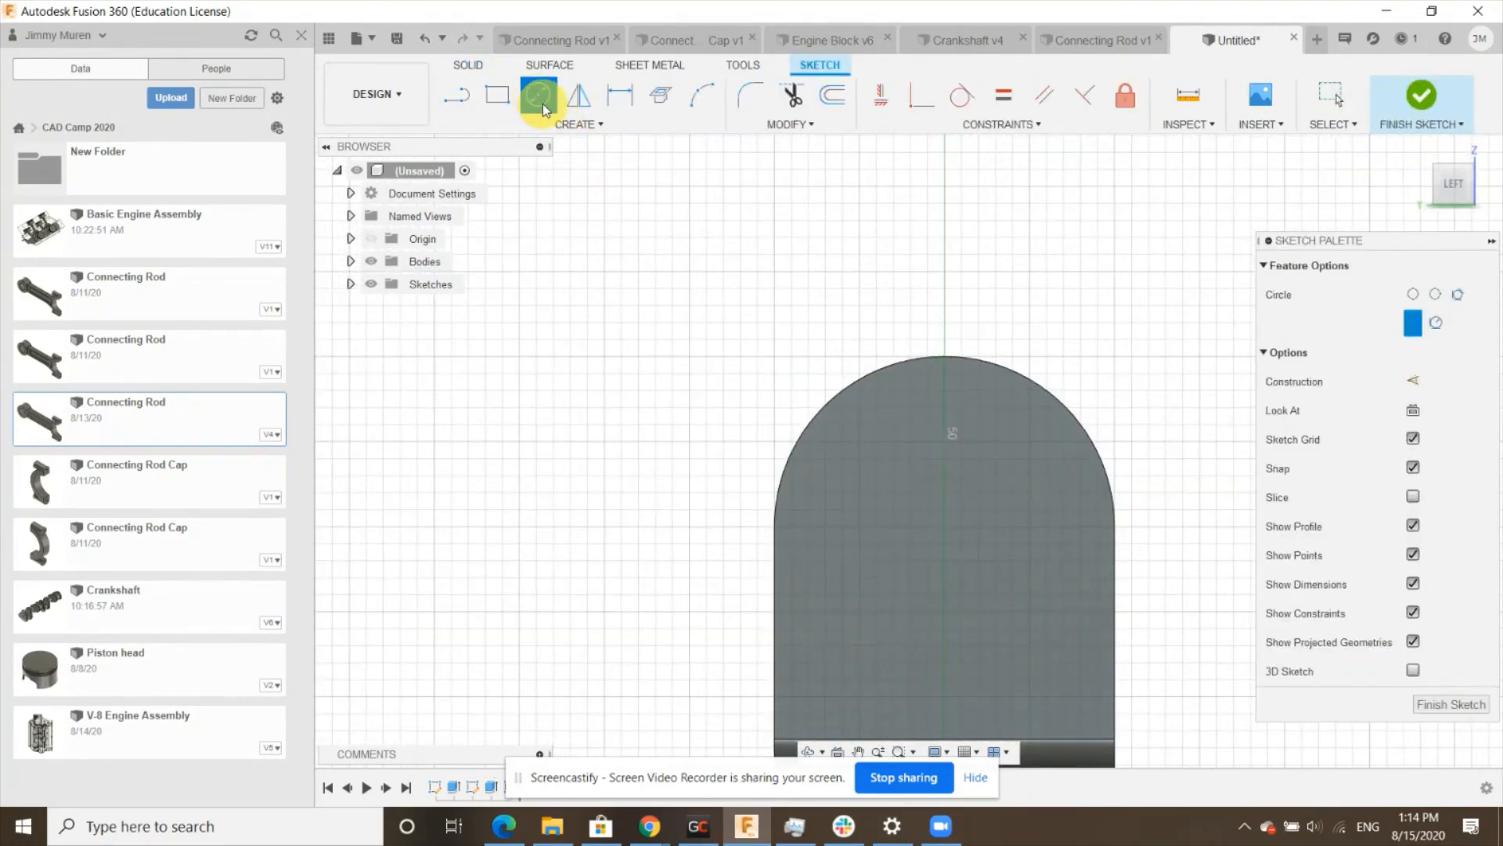
pyautogui.scroll(2, 942, 444)
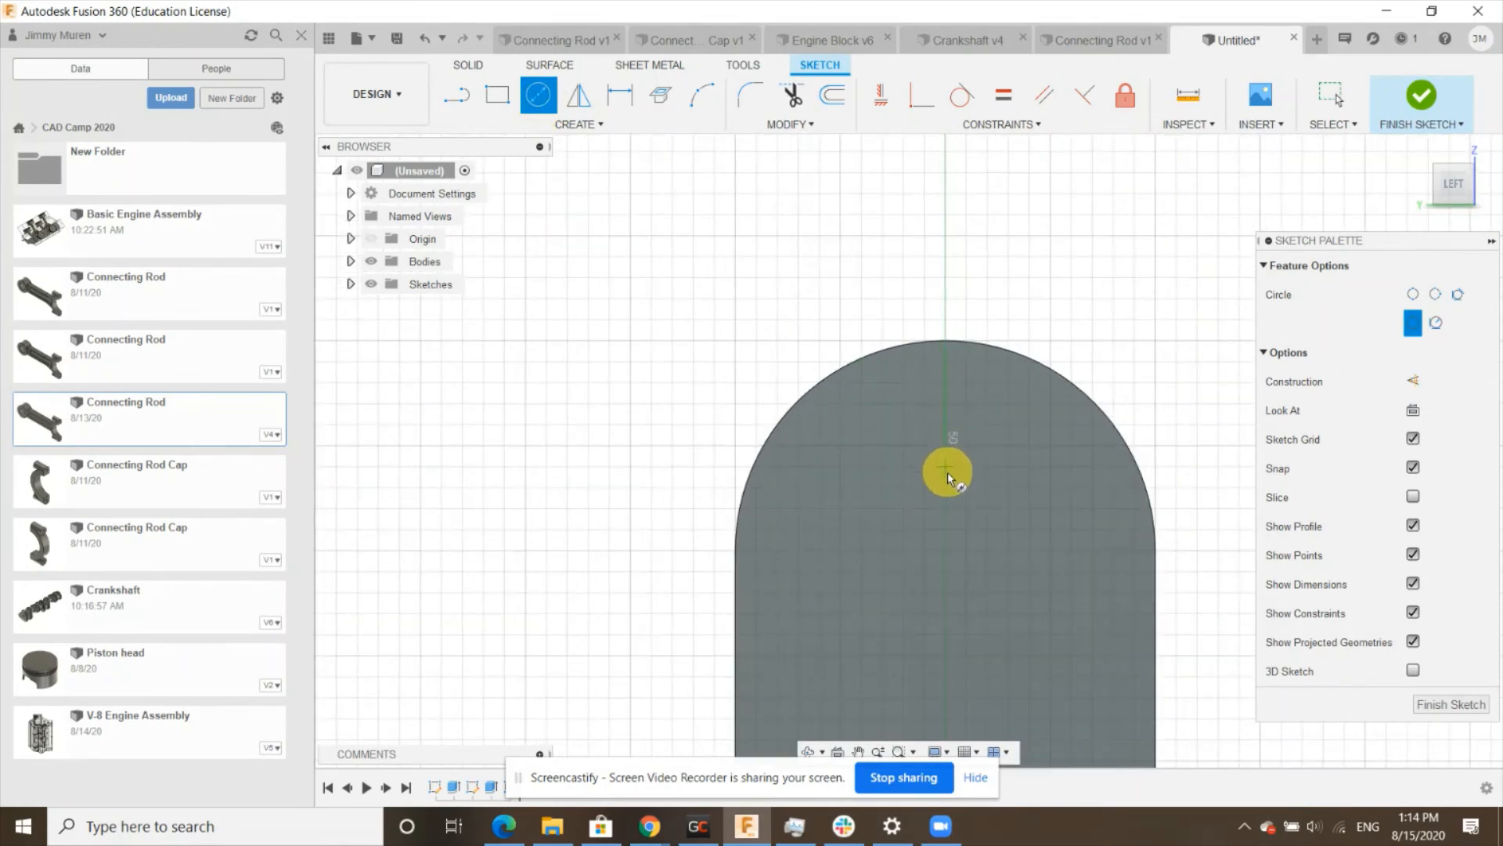
pyautogui.click(946, 551)
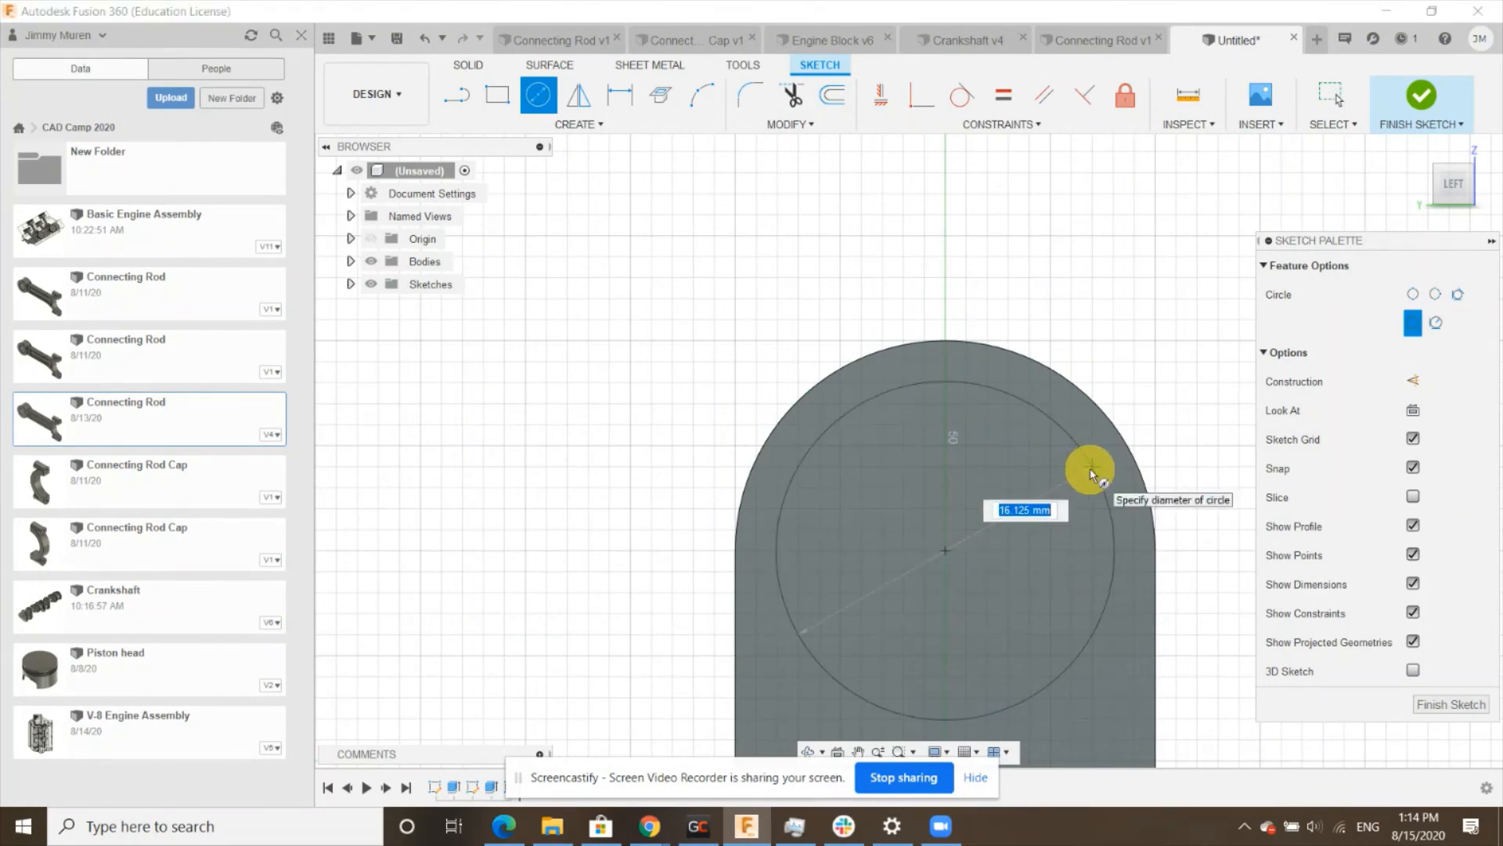
pyautogui.write('10')
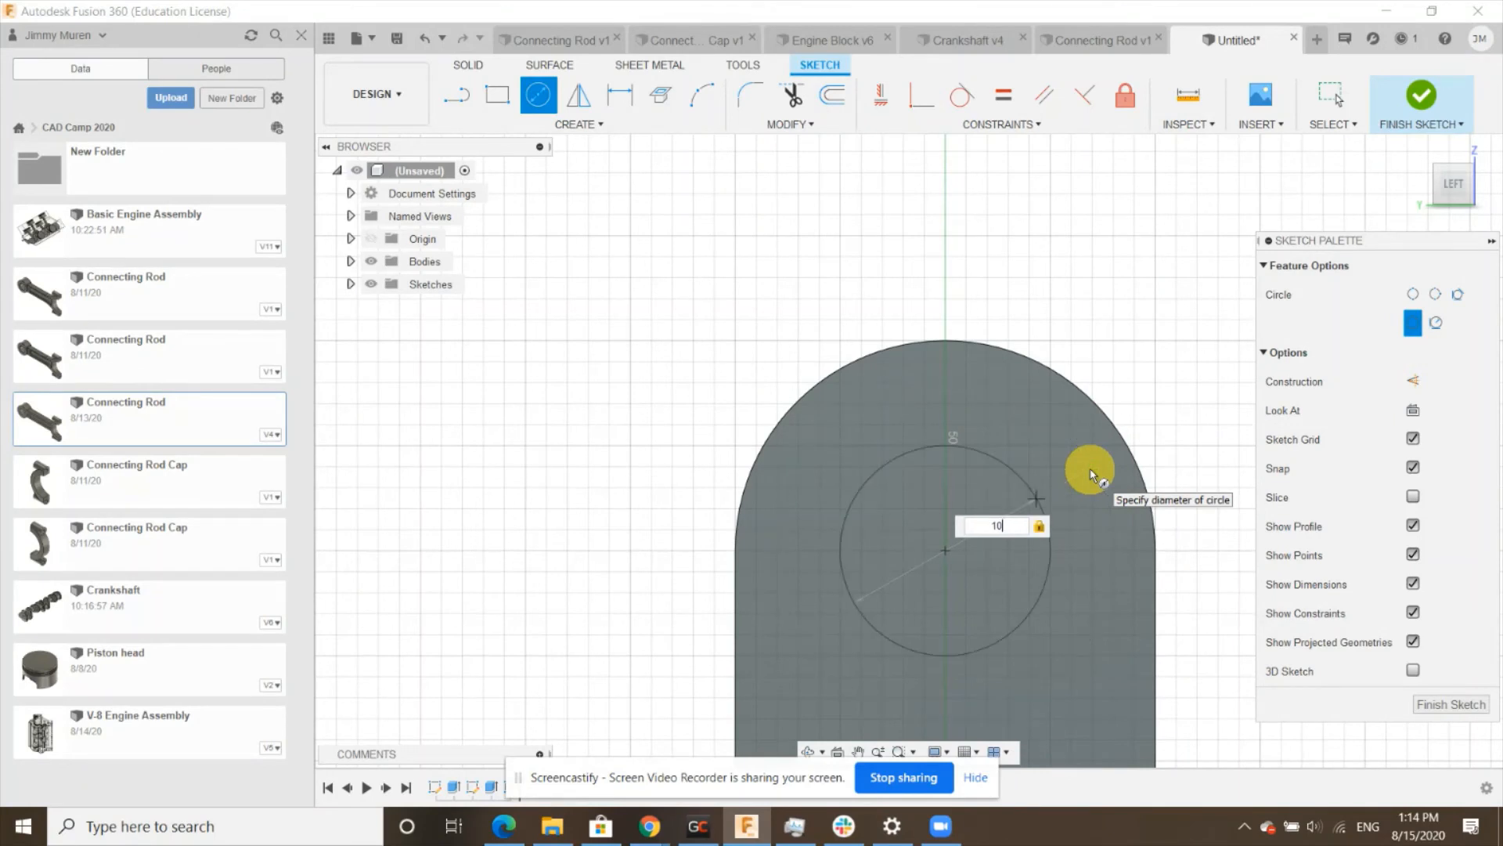
pyautogui.press('Return')
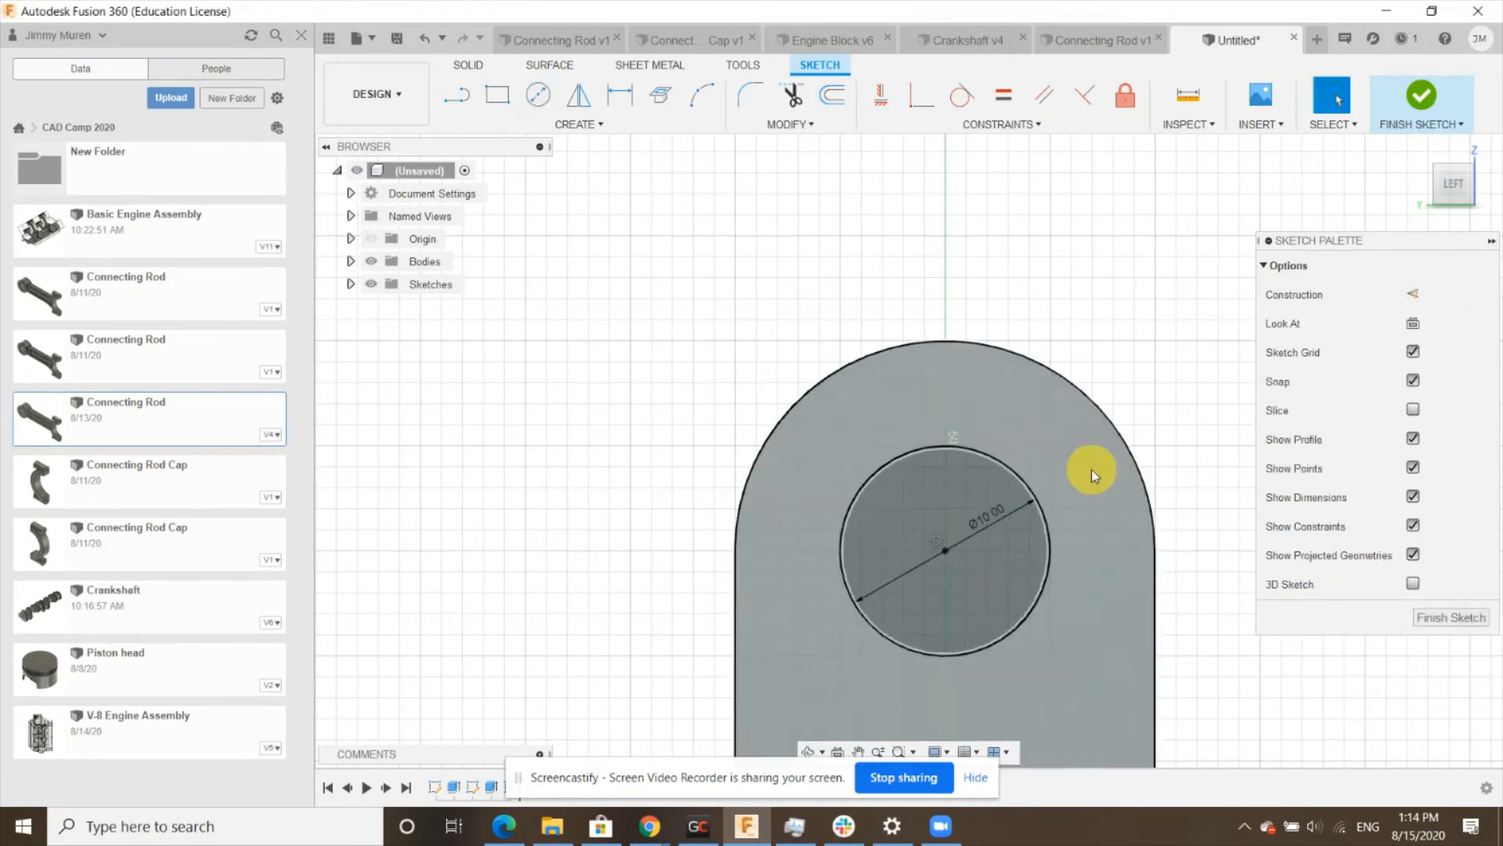
pyautogui.click(1435, 619)
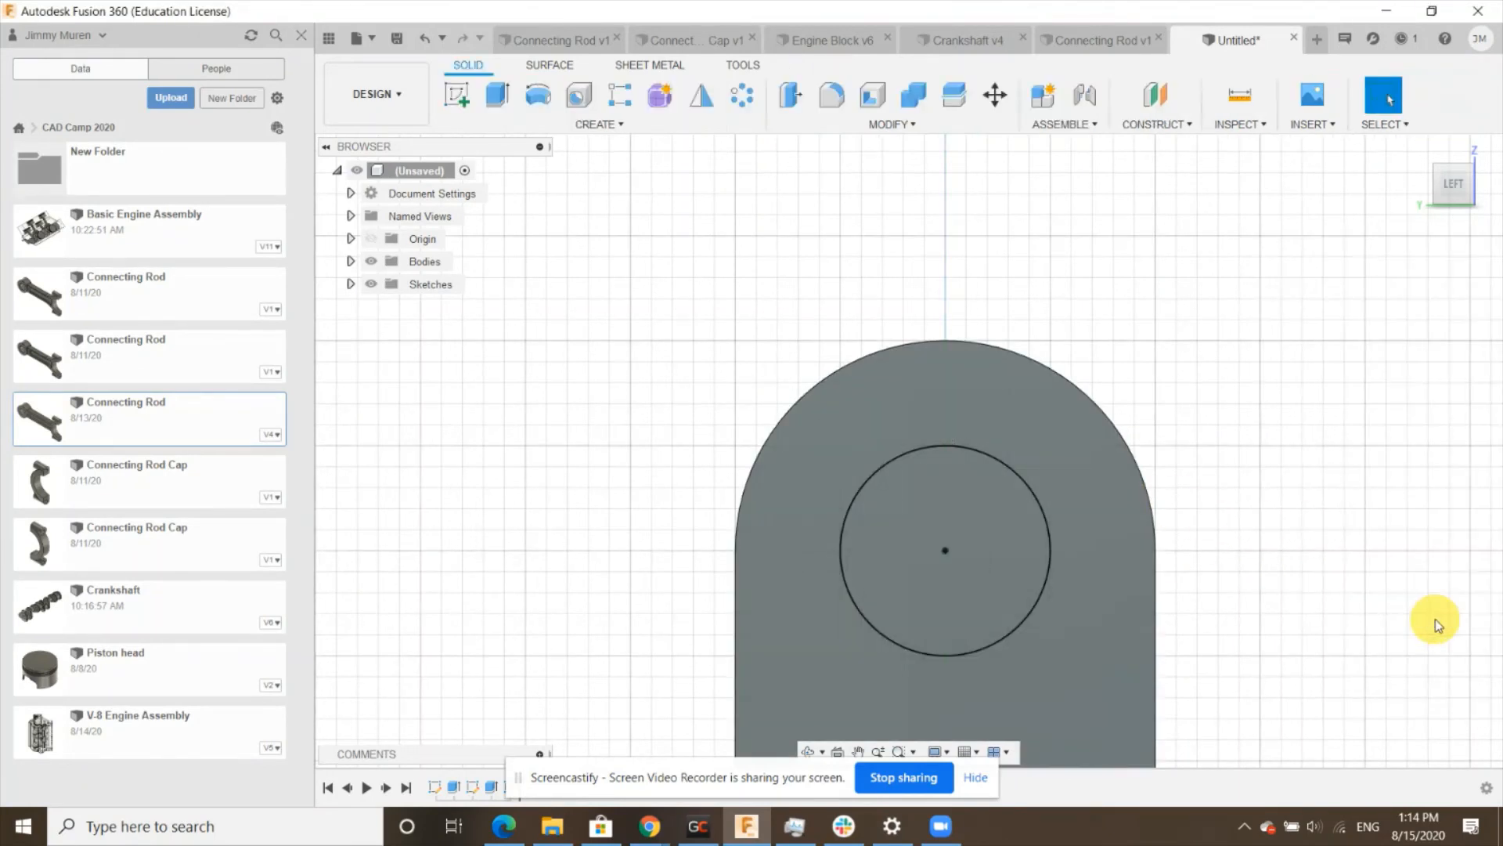
# - Extrude the 10 mm circle -35 mm into the boss as a cut to bore a hole through it
pyautogui.click(1436, 173)
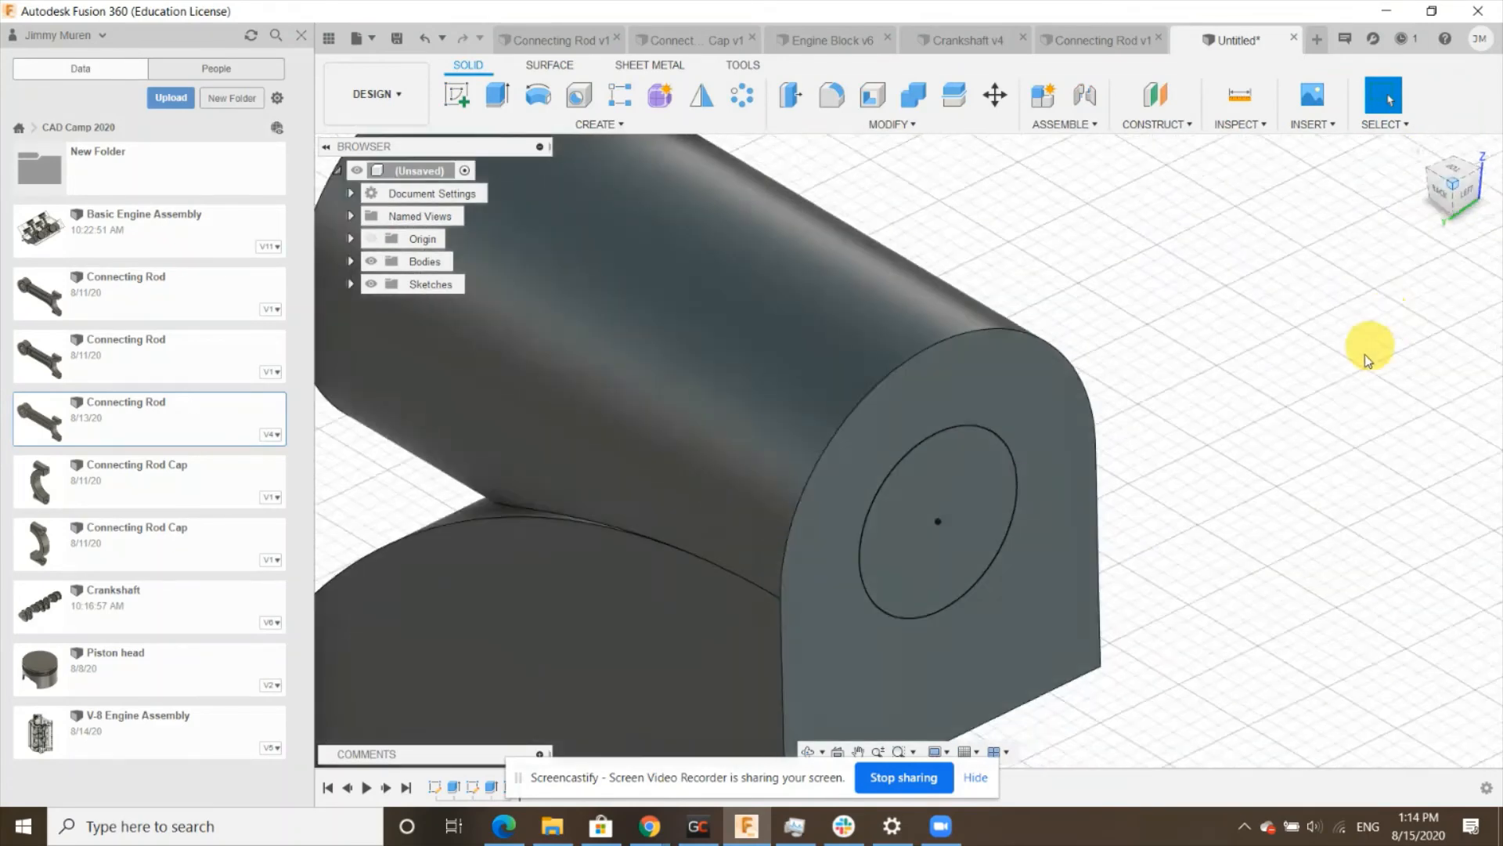
pyautogui.click(497, 94)
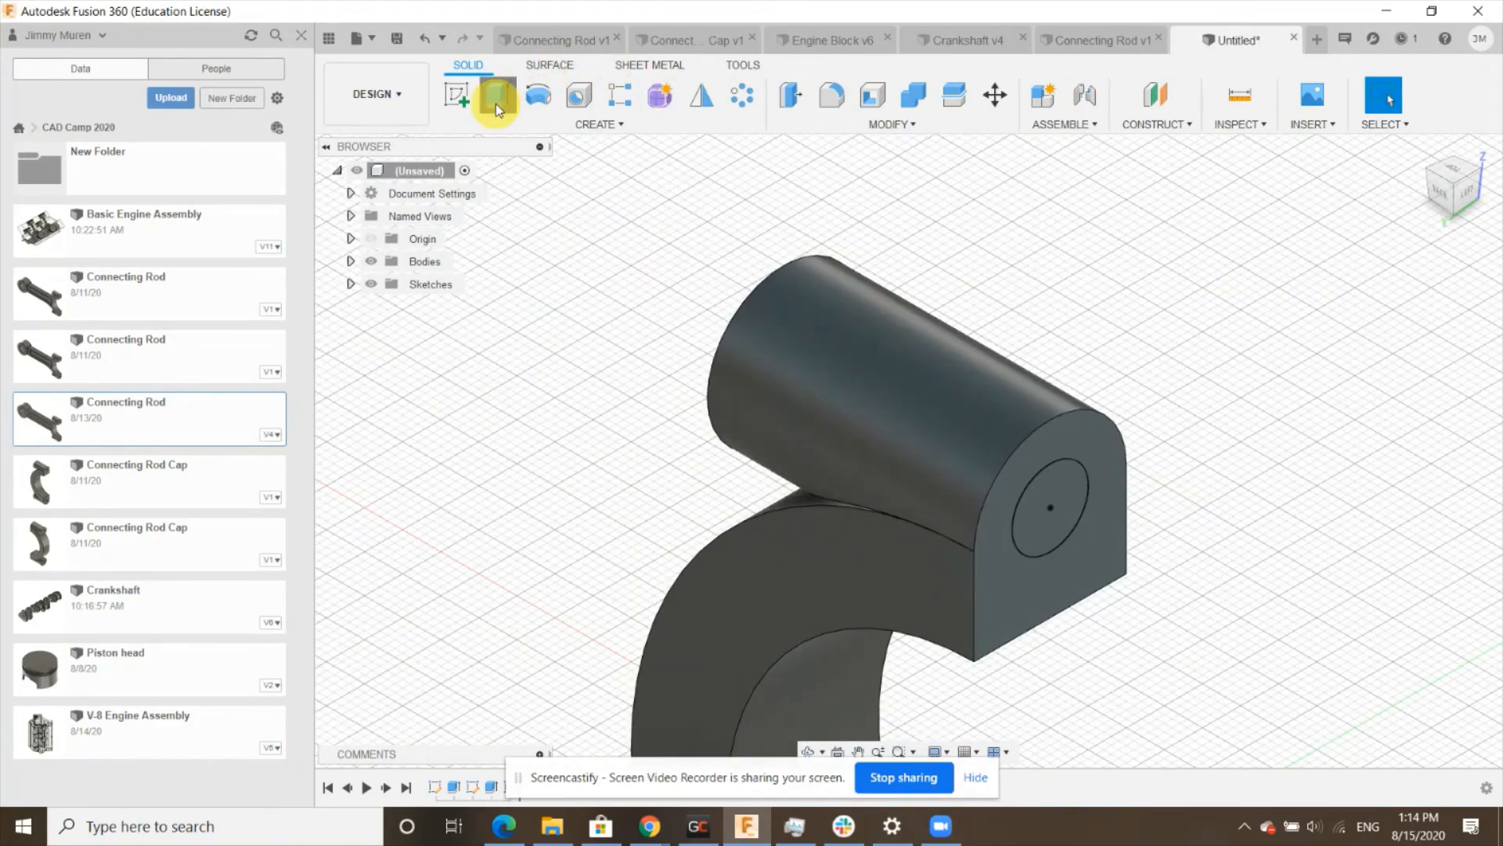
pyautogui.click(1060, 487)
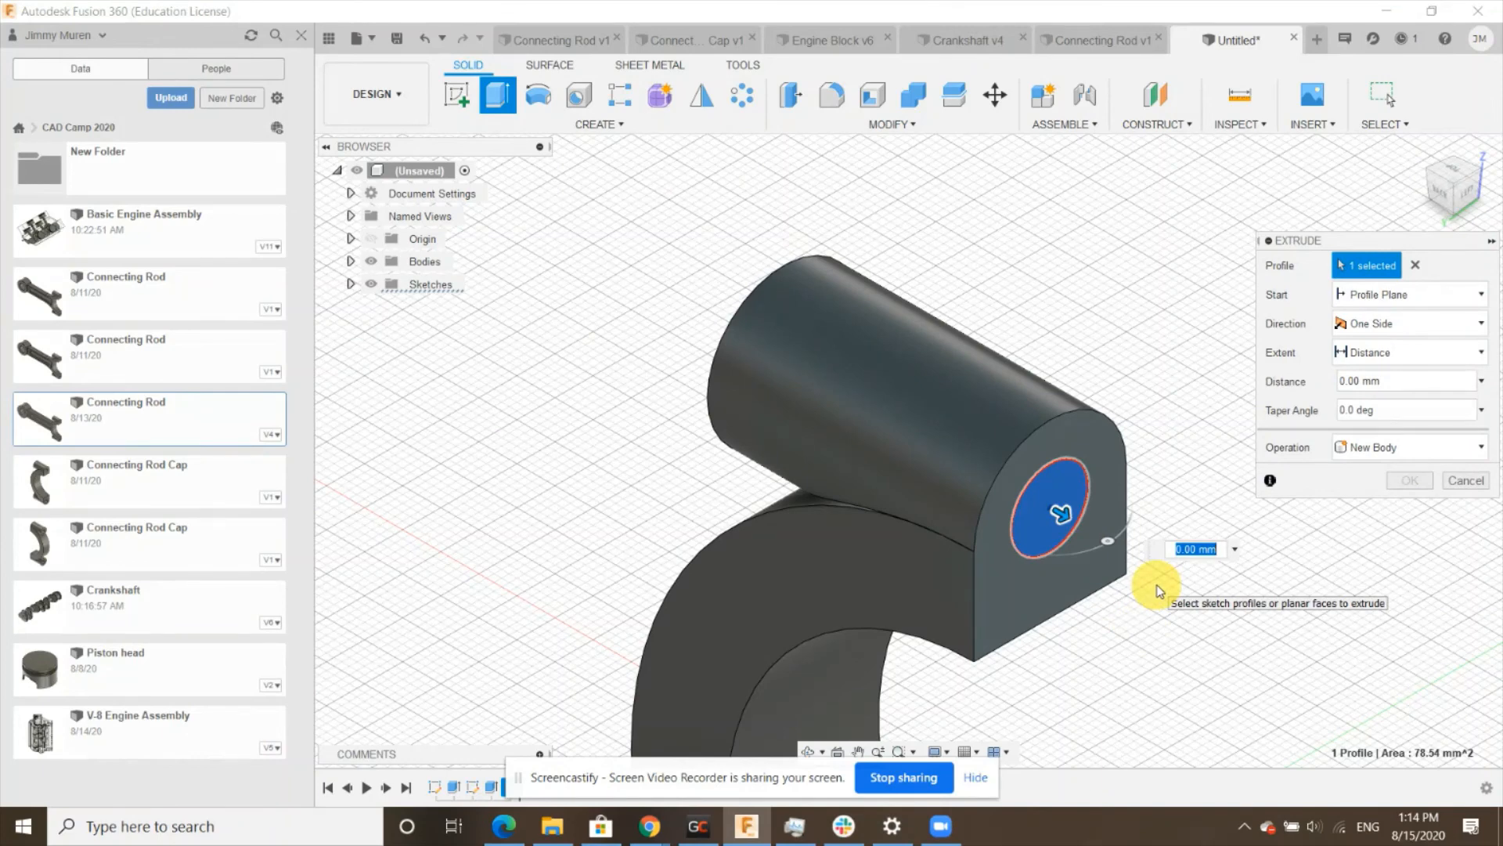
pyautogui.write('-35')
pyautogui.press('Return')
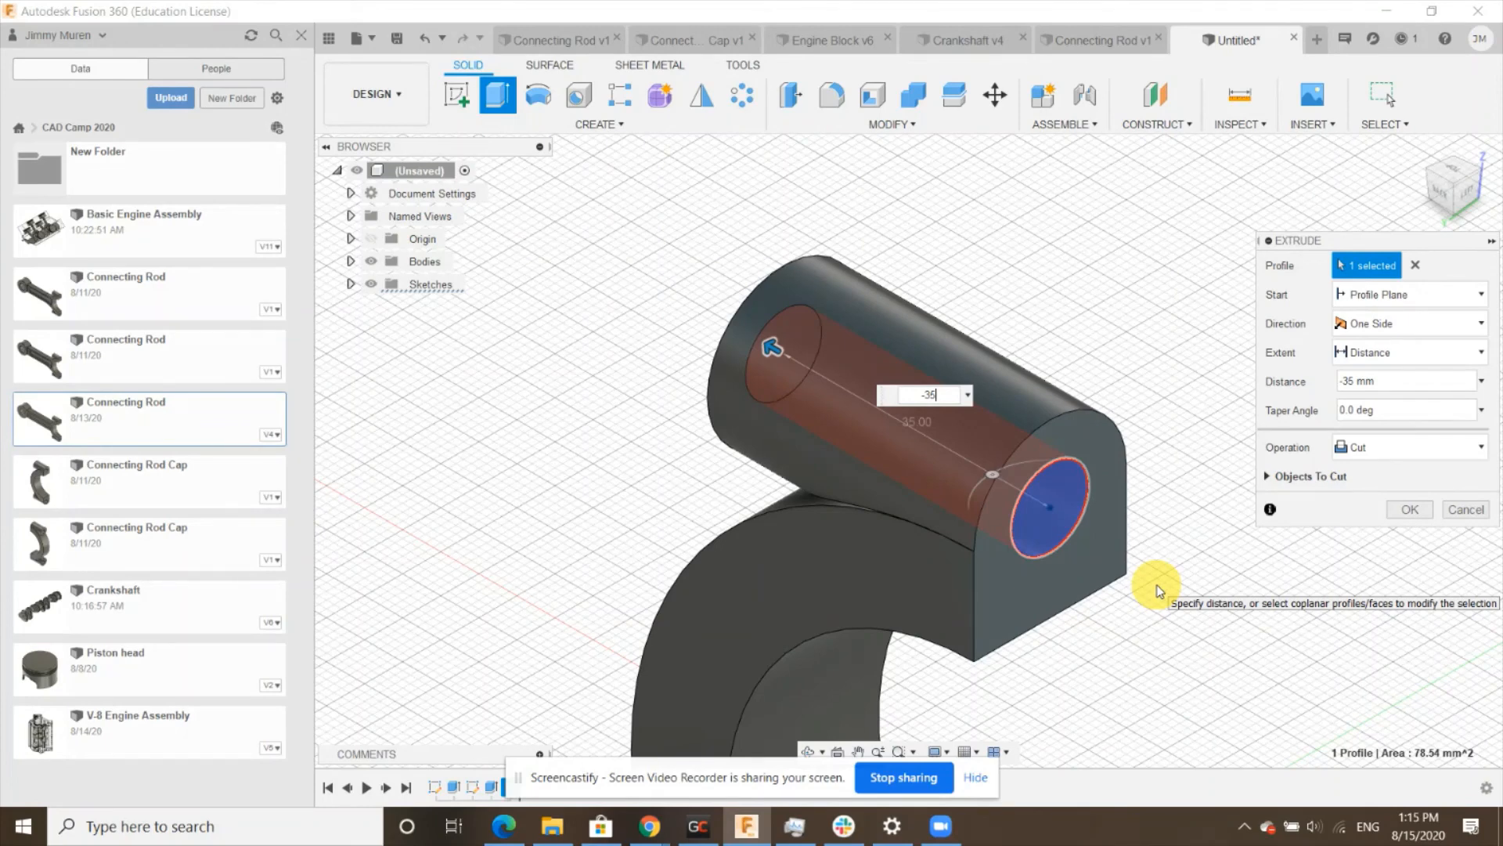
pyautogui.press('Return')
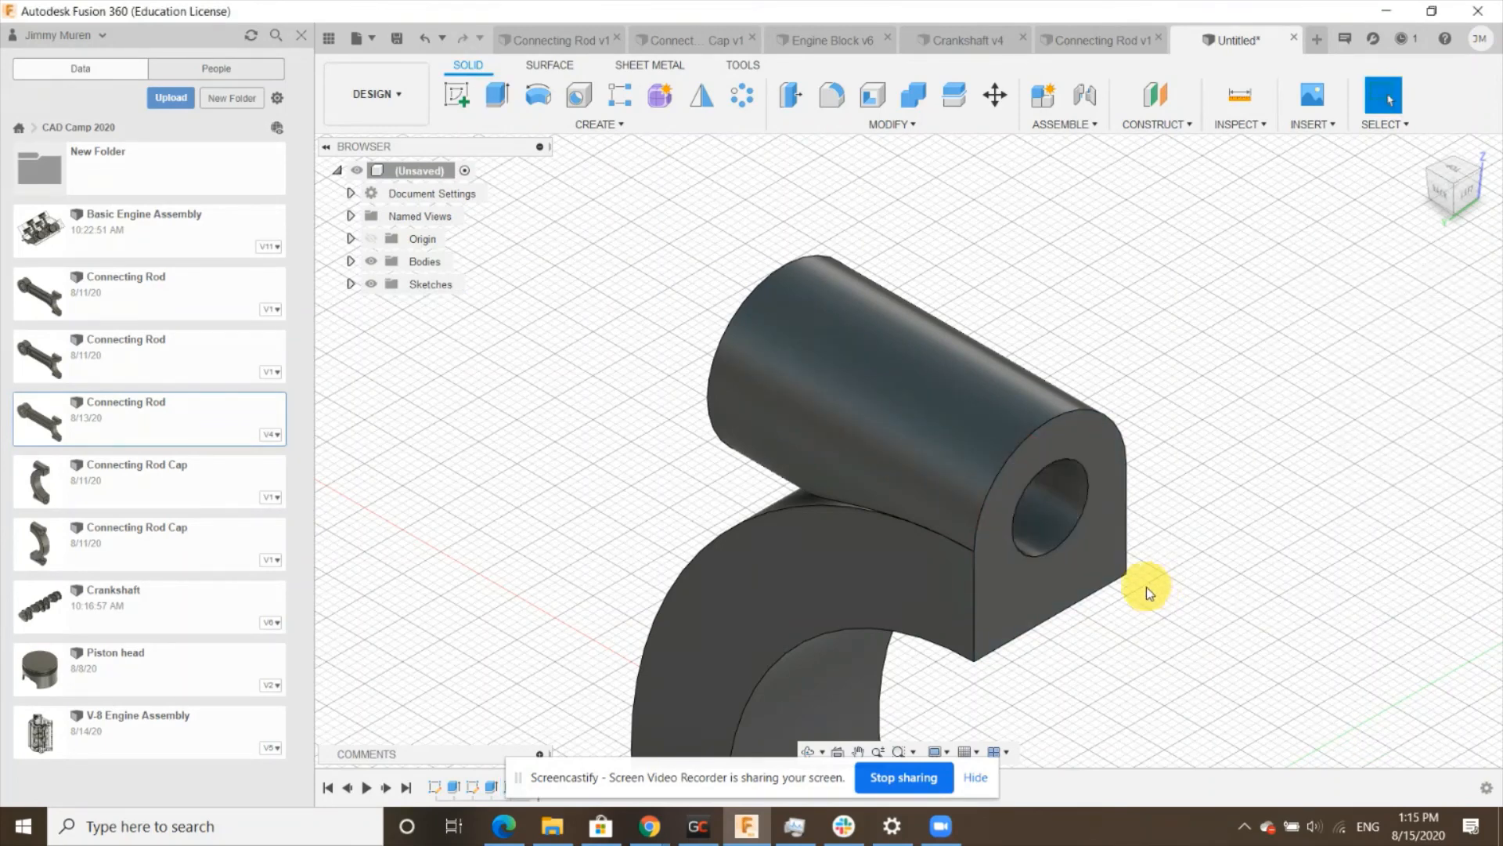
# - Mirror the boss and hole features across the origin plane to the other end of the half ring
pyautogui.moveTo(1167, 513)
pyautogui.keyDown('shift'); pyautogui.mouseDown(button='middle')
pyautogui.moveTo(1090, 477)
pyautogui.moveTo(1151, 490)
pyautogui.moveTo(1164, 509)
pyautogui.moveTo(1148, 495)
pyautogui.mouseUp(button='middle'); pyautogui.keyUp('shift')
pyautogui.scroll(-4, 1148, 496)
pyautogui.scroll(-2, 908, 321)
pyautogui.scroll(3, 1237, 629)
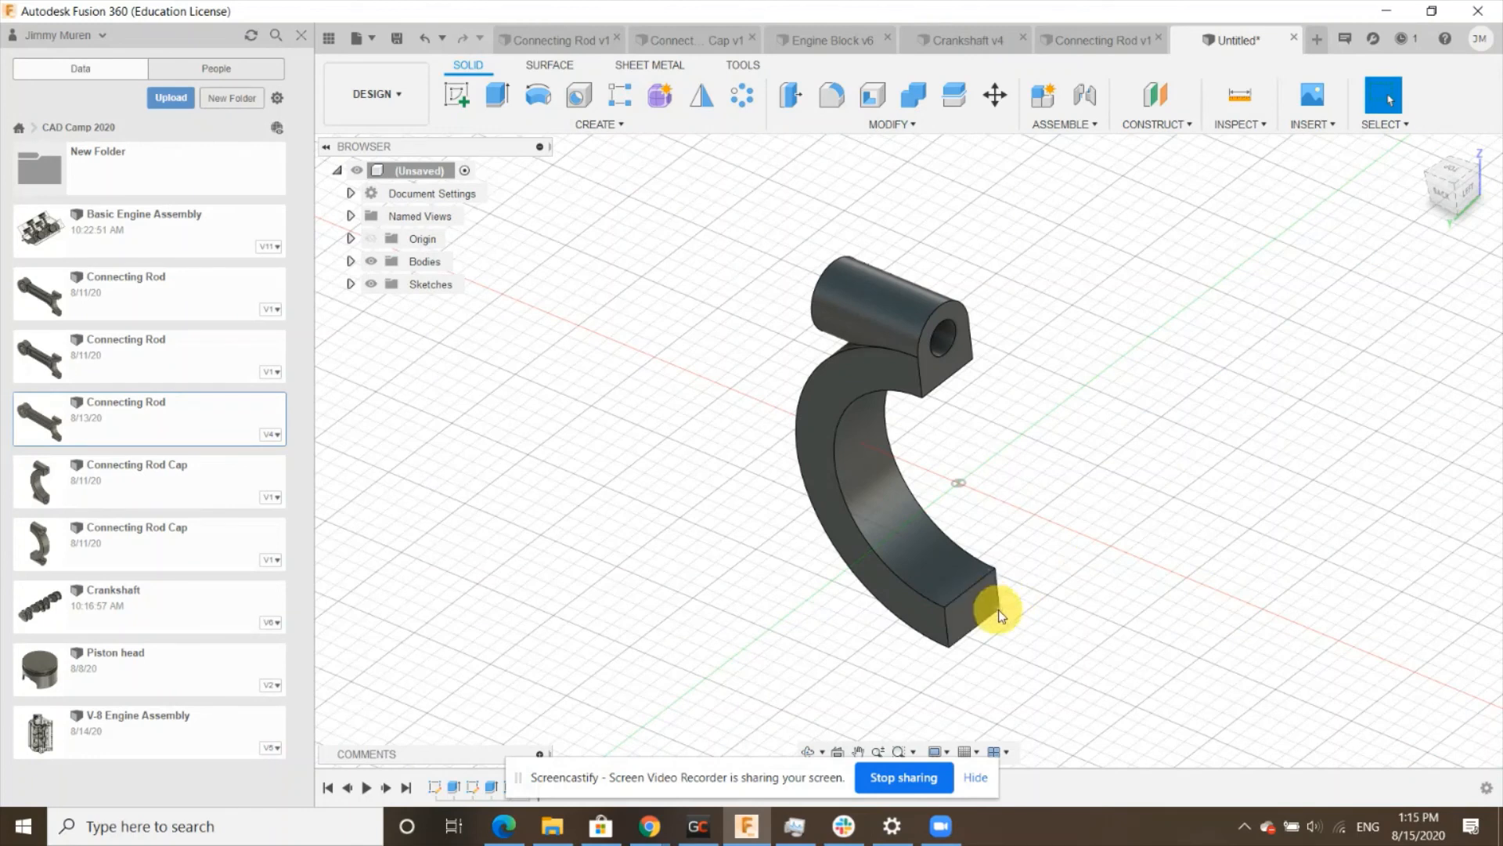
pyautogui.click(695, 95)
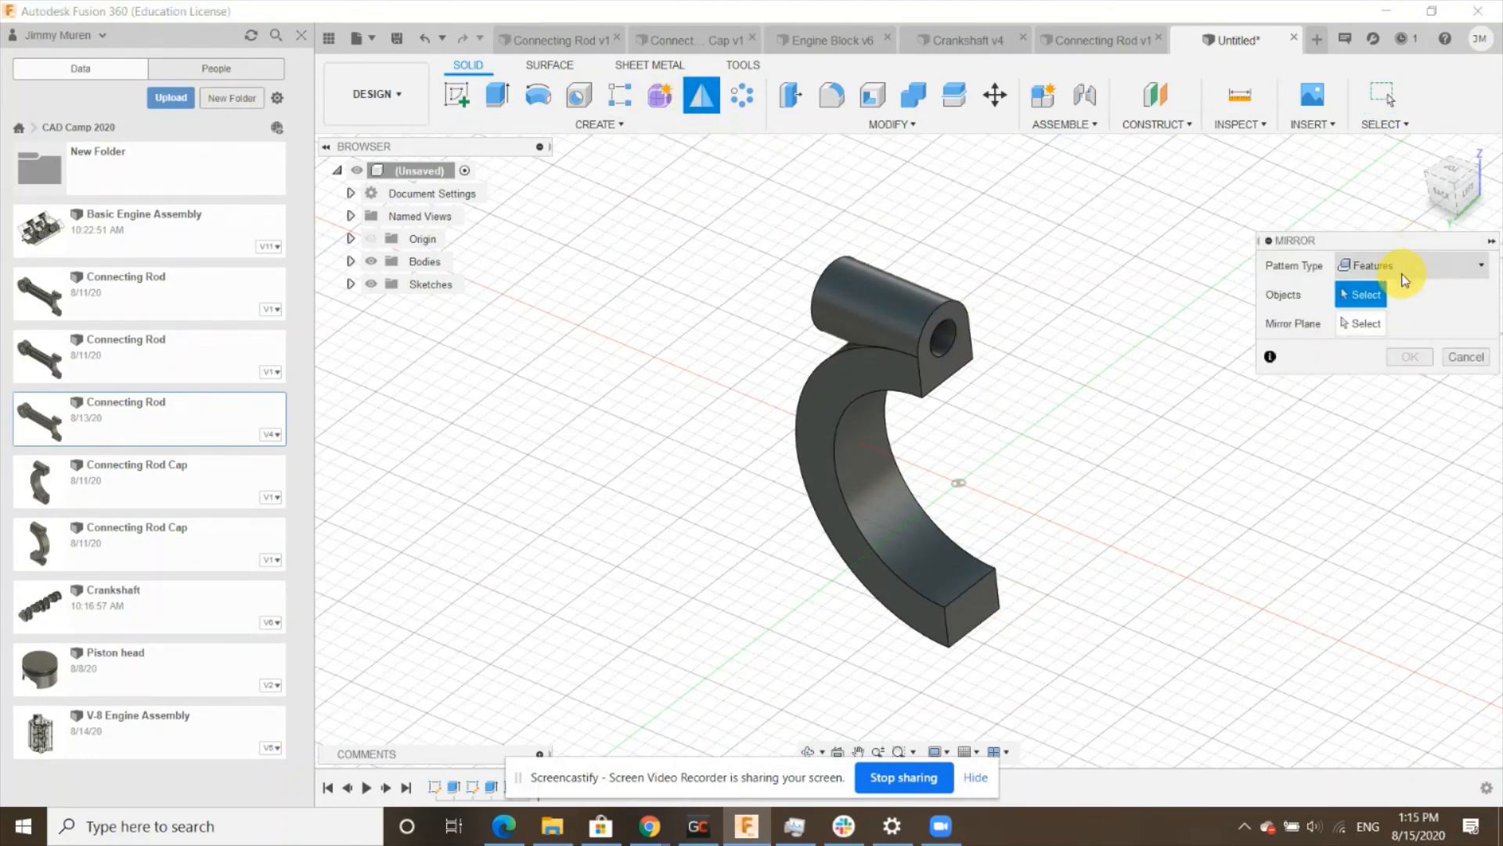
pyautogui.click(976, 777)
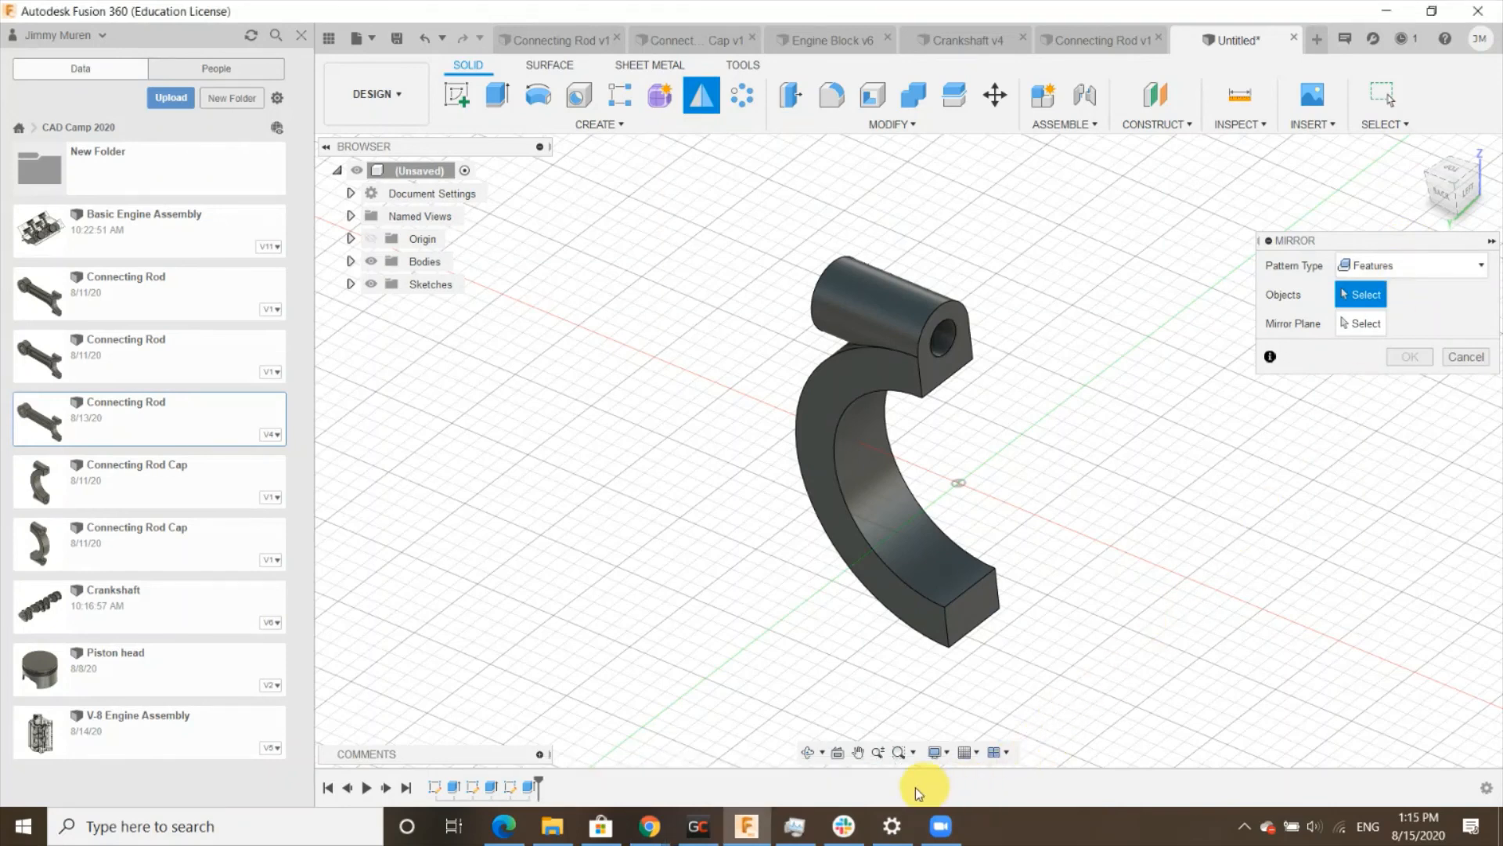
pyautogui.click(529, 789)
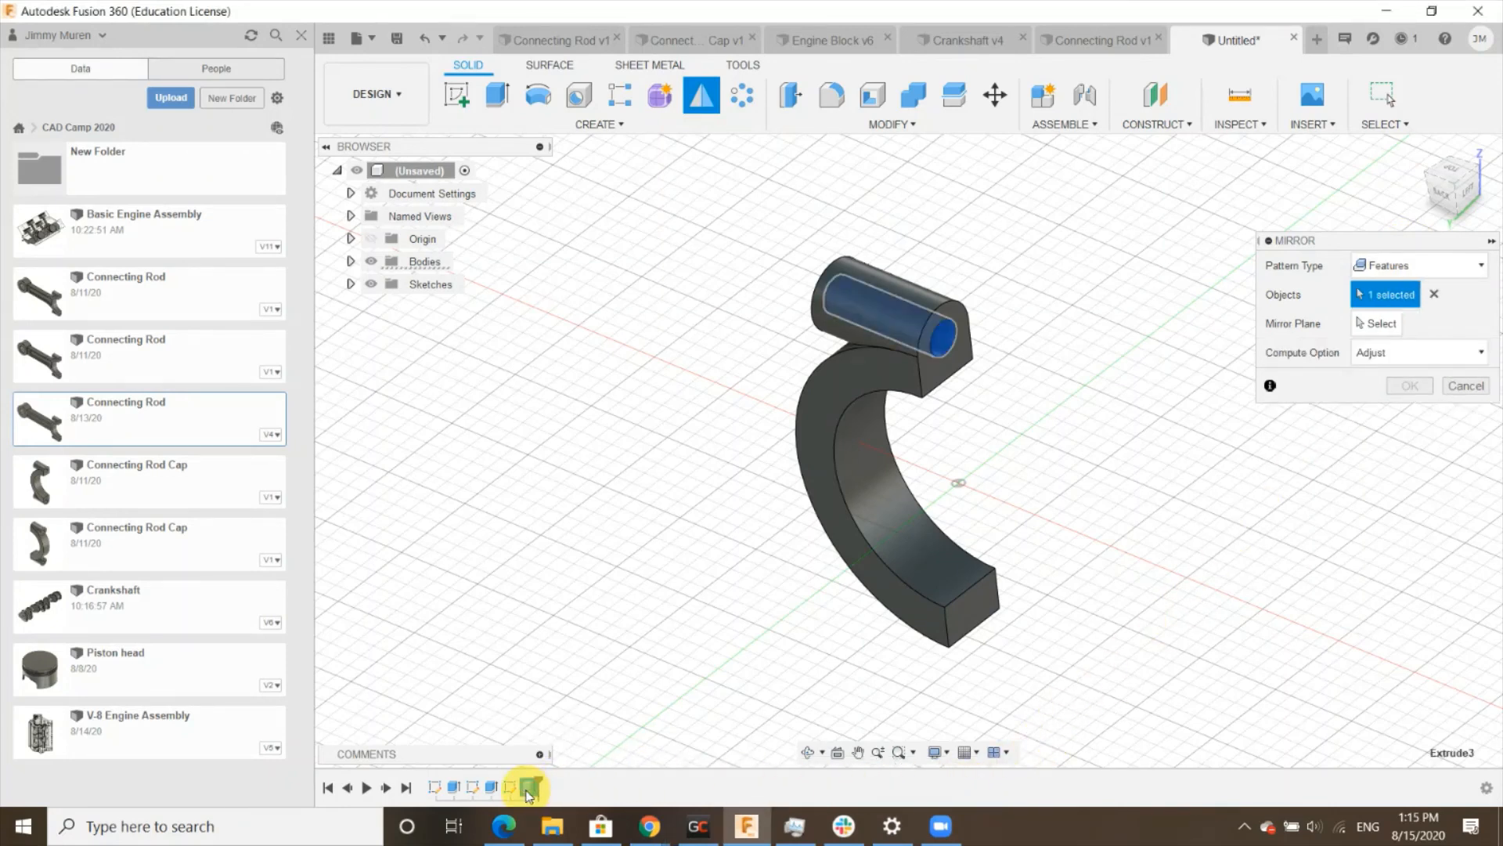
pyautogui.click(491, 788)
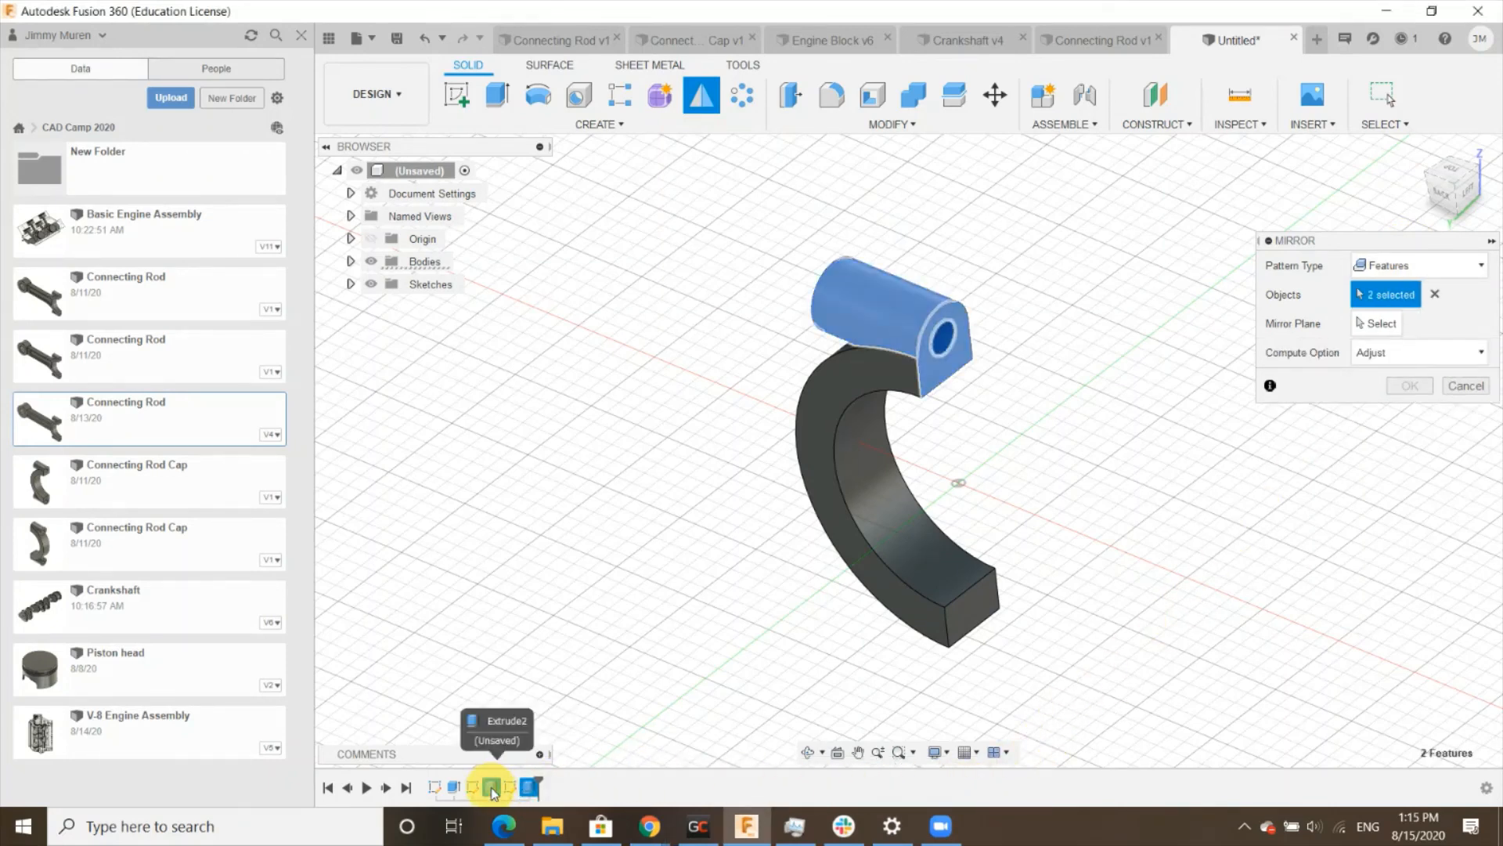
pyautogui.click(1371, 323)
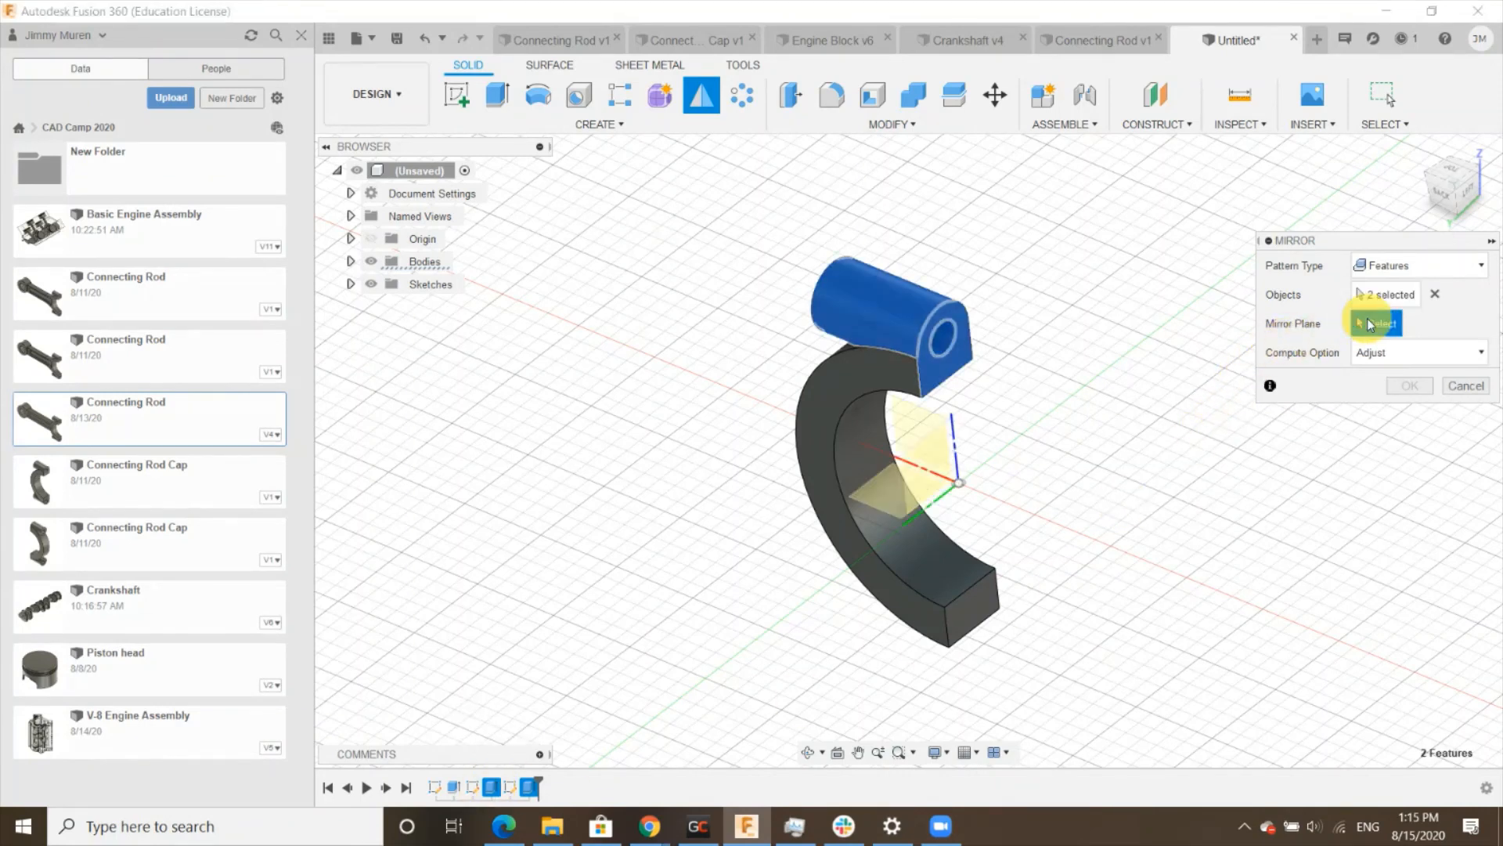
pyautogui.click(882, 496)
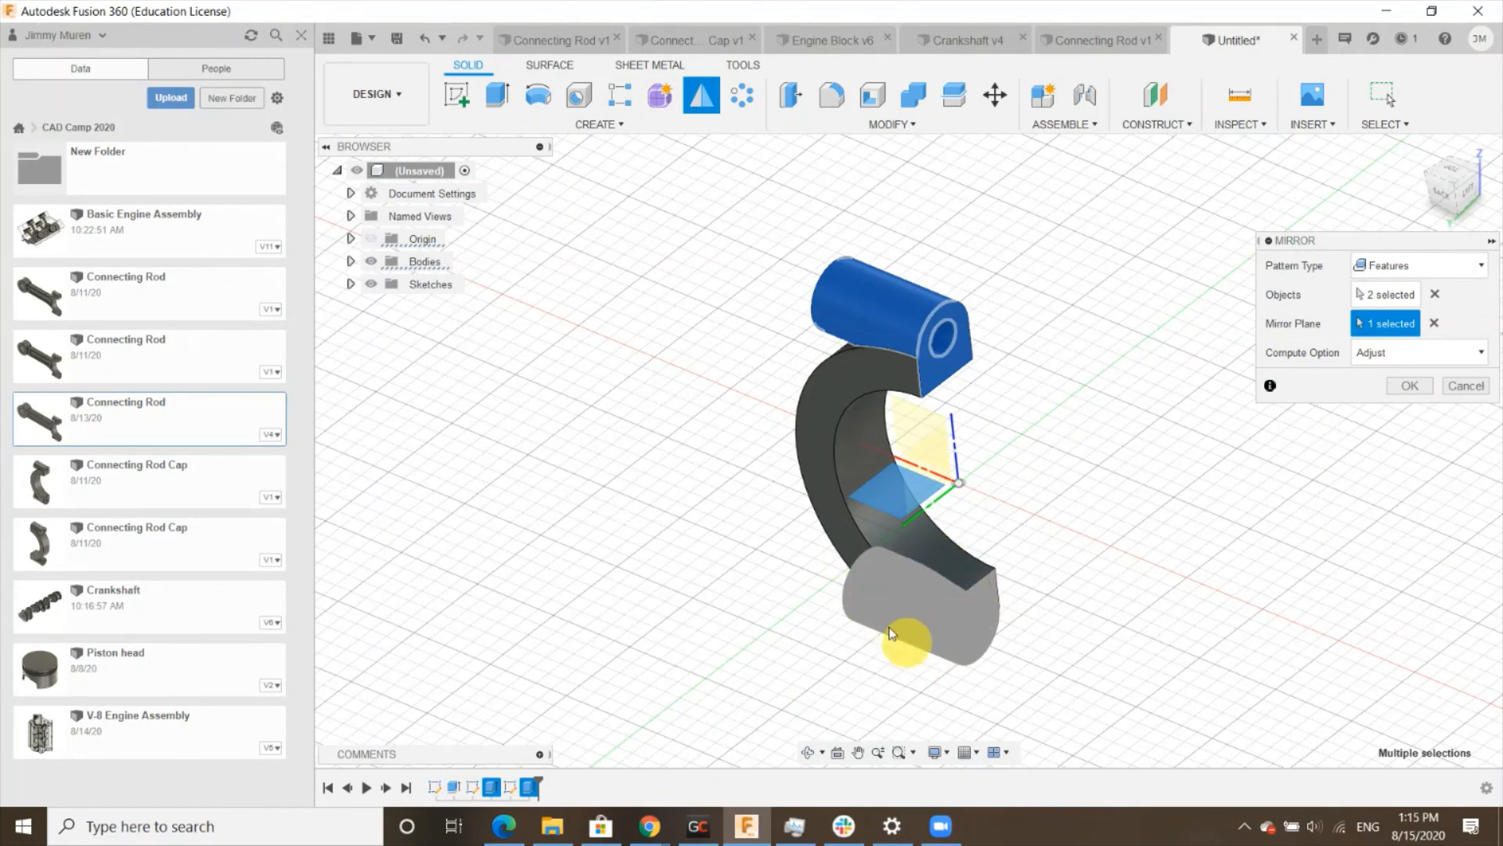
pyautogui.click(1408, 386)
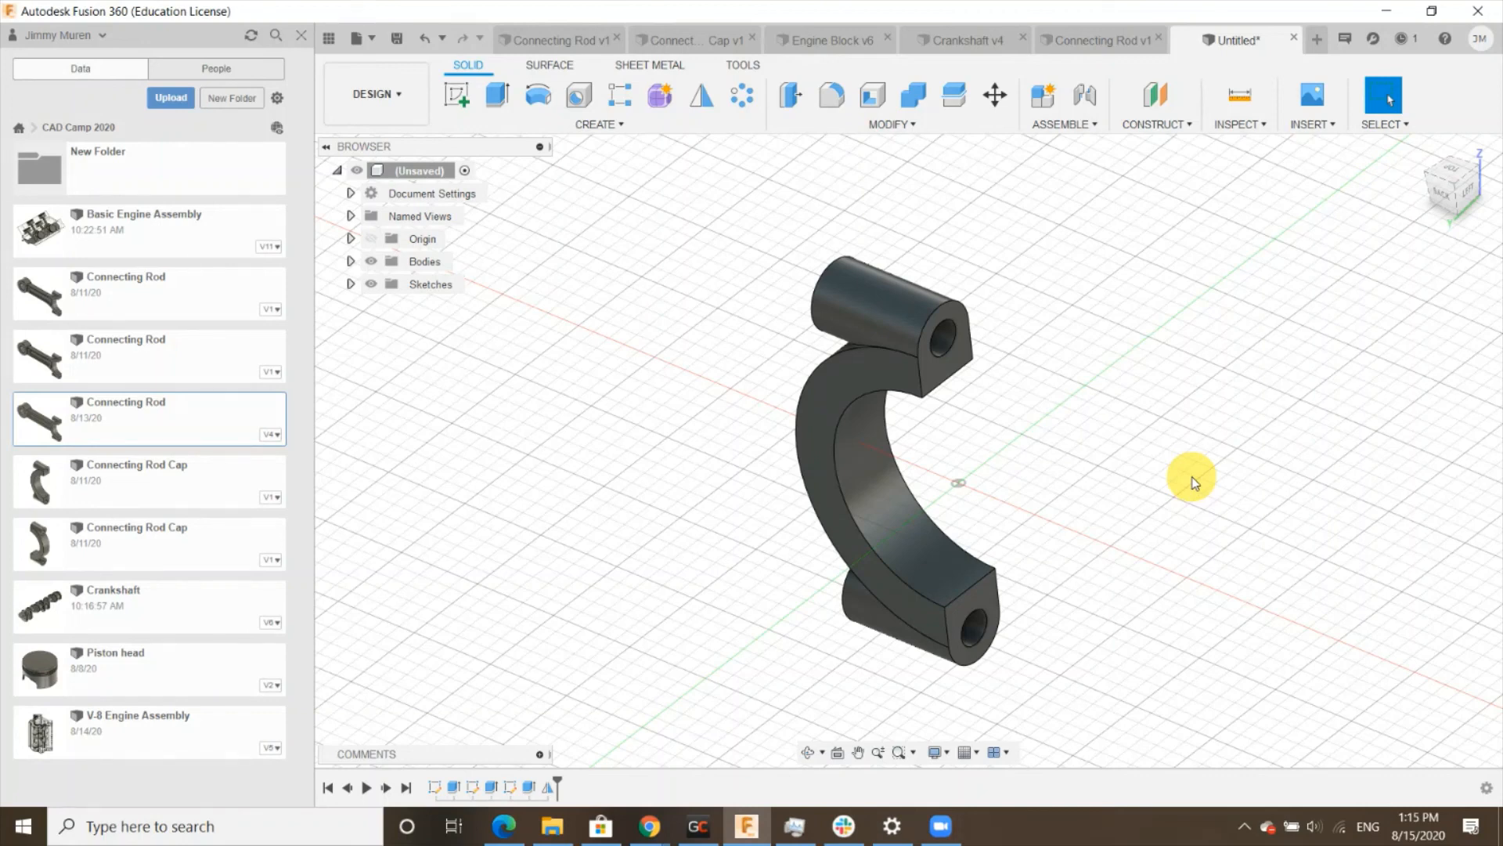
# - Fillet the two edges where the bosses meet the half ring's outer face with a 2 mm radius
pyautogui.click(835, 97)
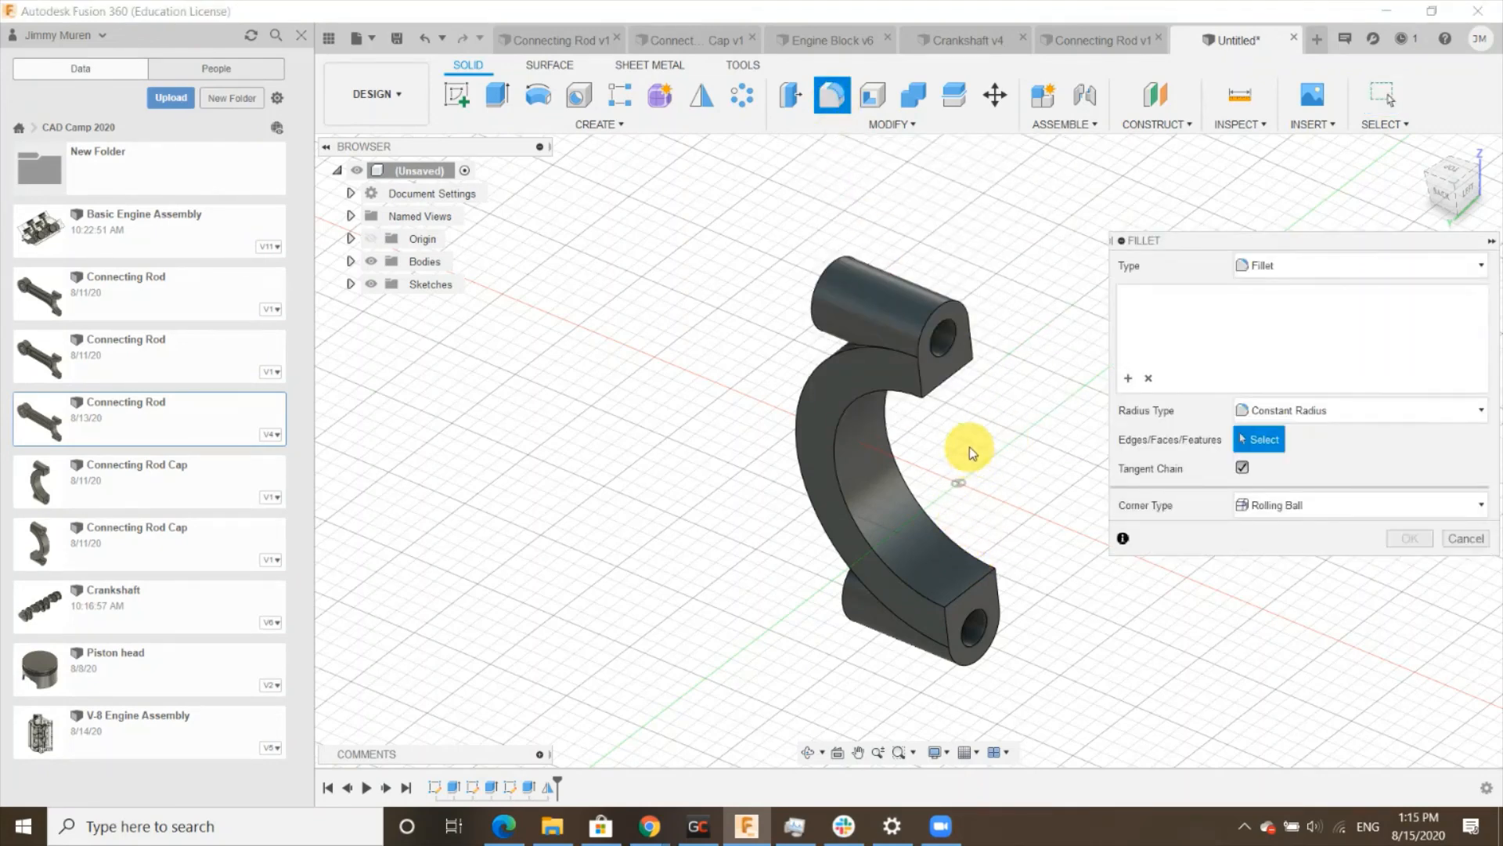
pyautogui.keyDown('shift'); pyautogui.moveTo(832, 509); pyautogui.dragTo(840, 480, button='middle'); pyautogui.keyUp('shift')
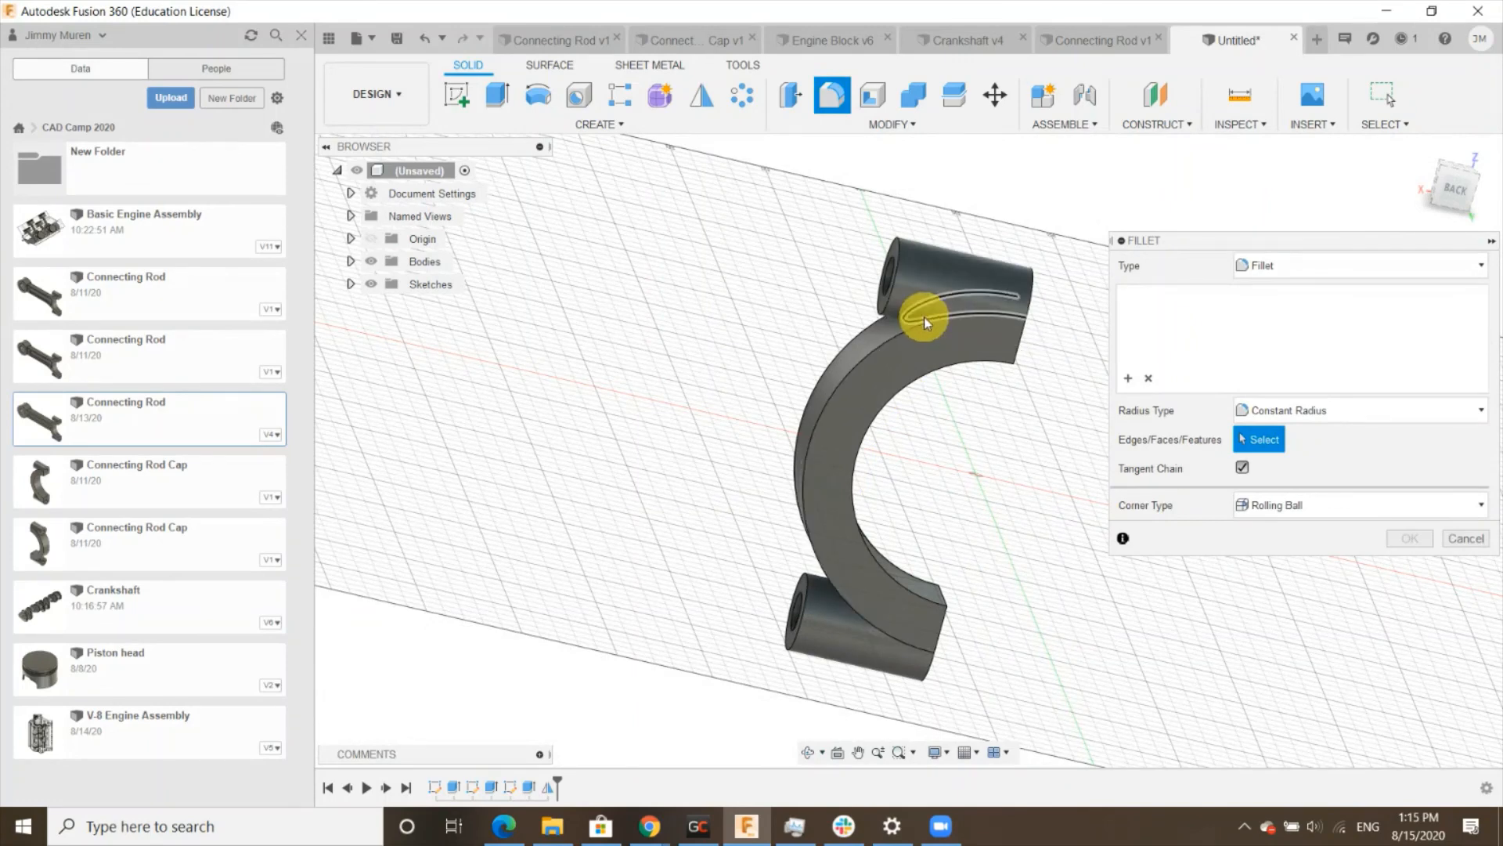
pyautogui.click(924, 317)
pyautogui.keyDown('shift'); pyautogui.moveTo(923, 317); pyautogui.dragTo(1076, 474, button='middle'); pyautogui.keyUp('shift')
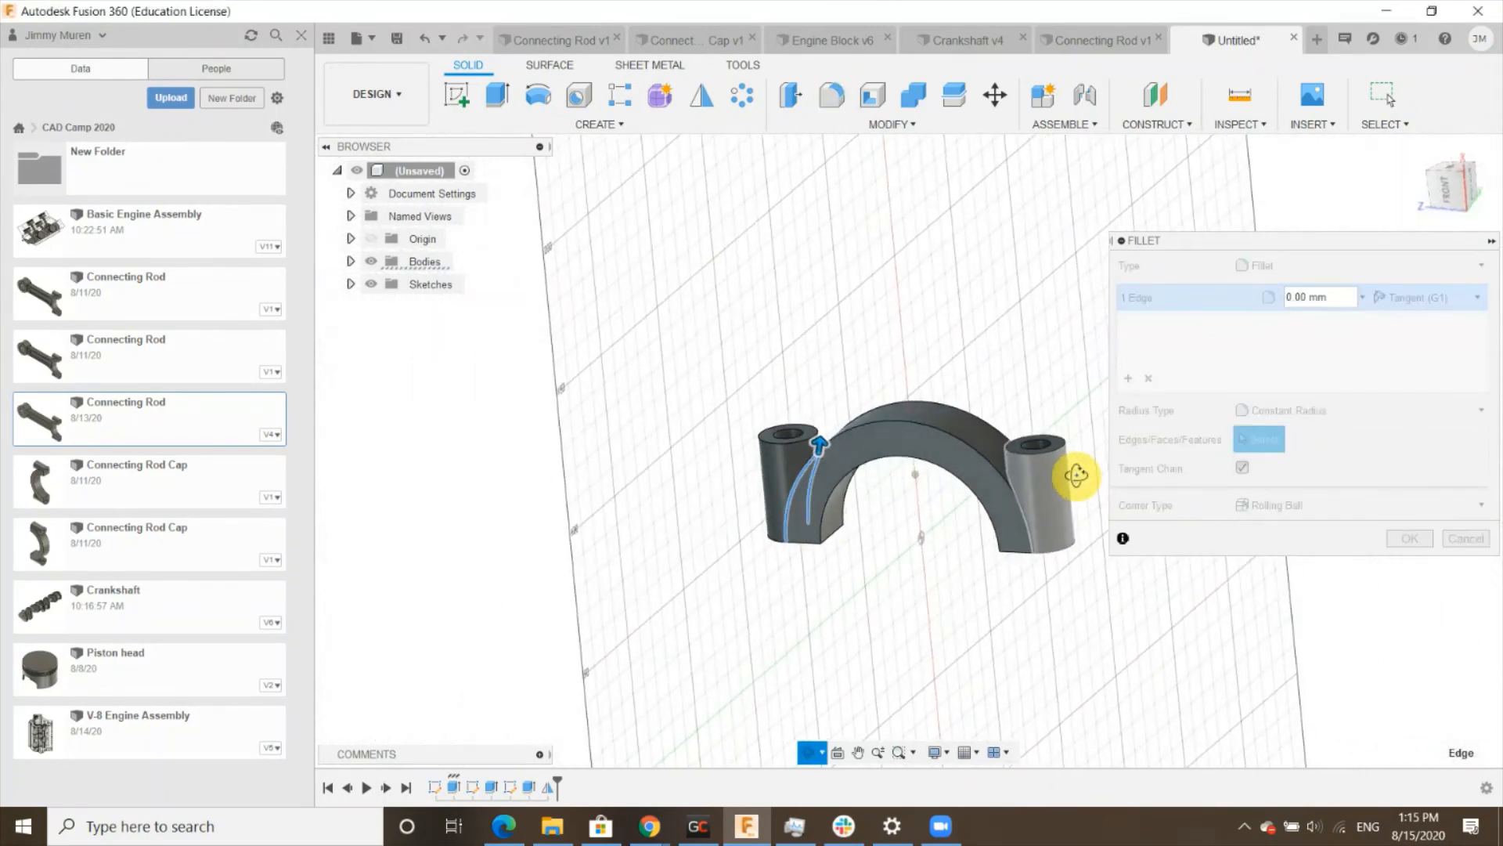
pyautogui.click(1023, 498)
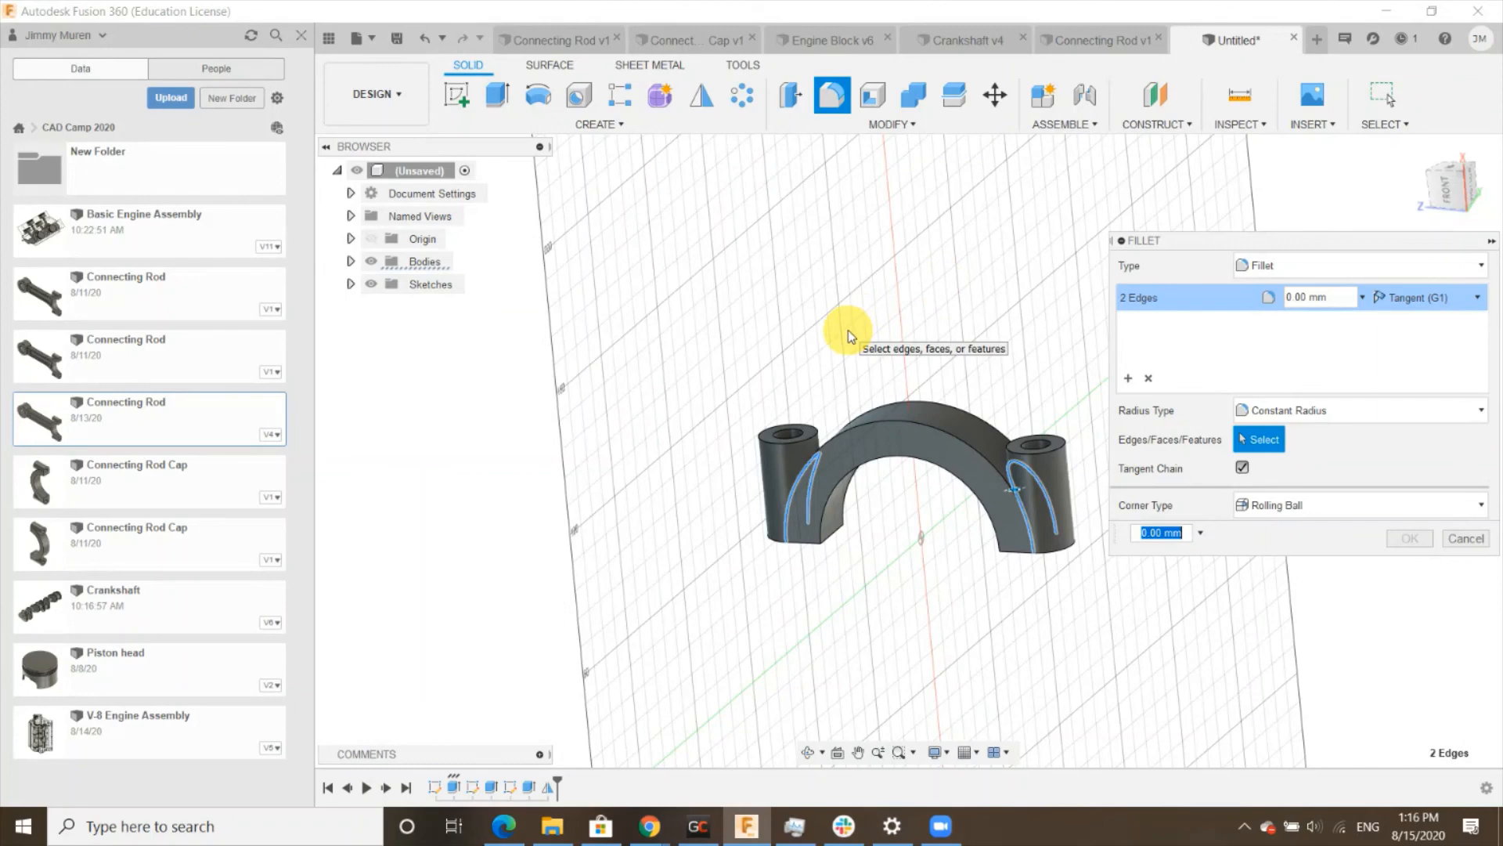
pyautogui.write('2')
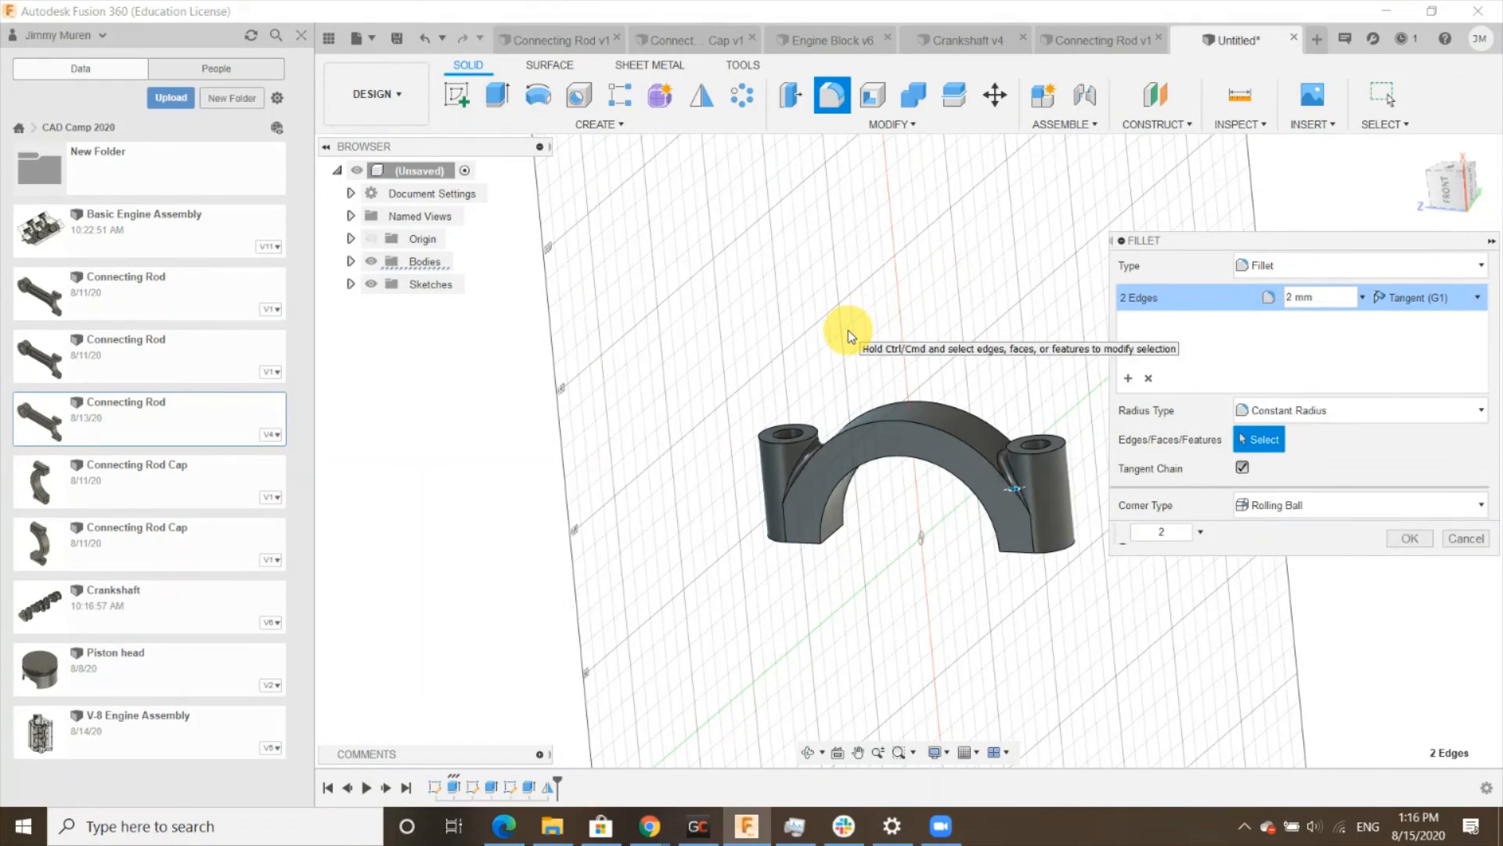
pyautogui.press('Return')
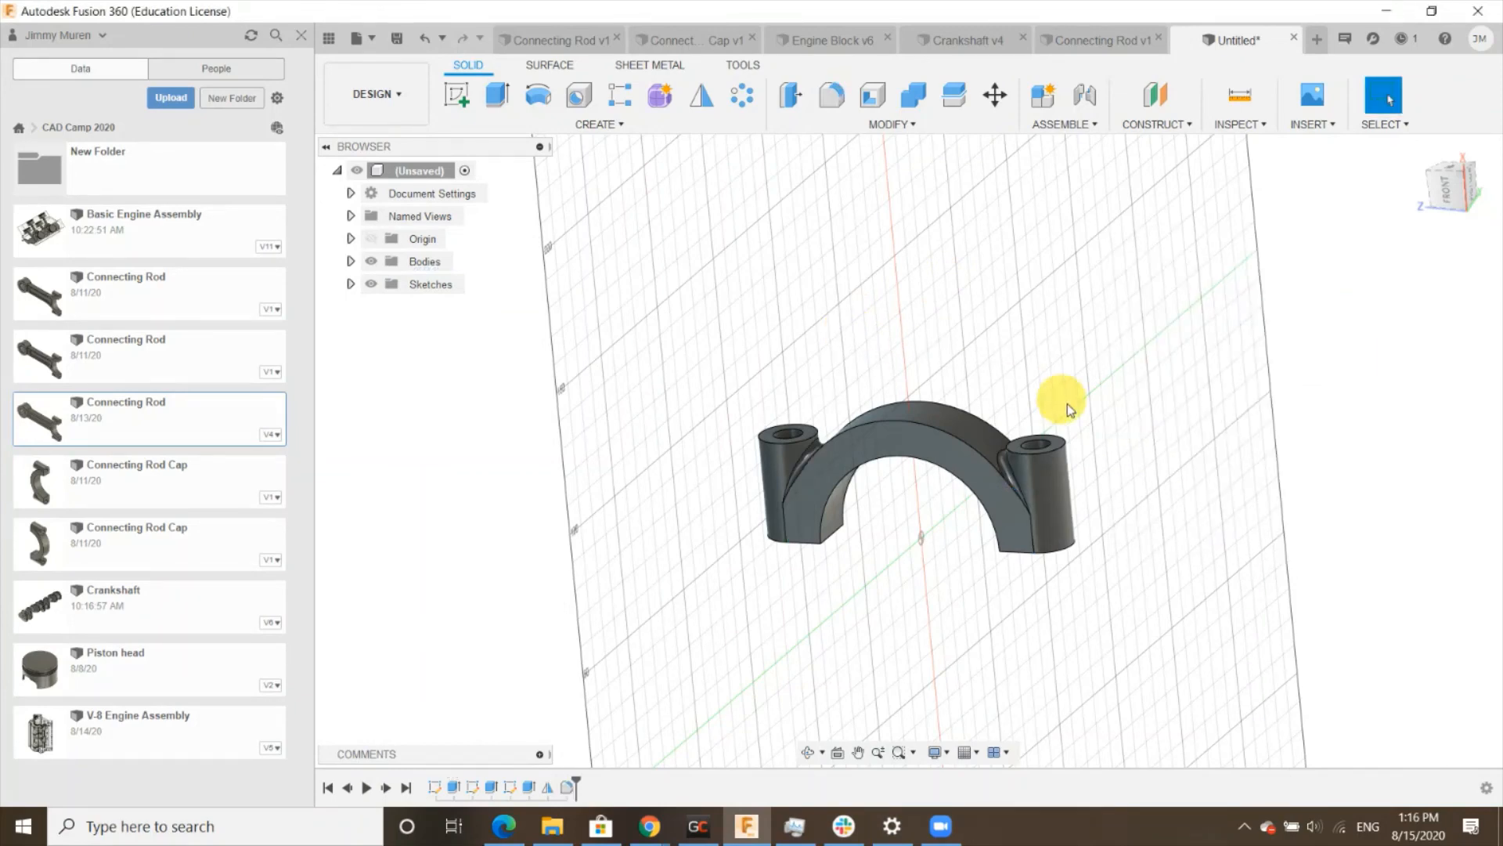
# - Save the design under the name Connecting Rod Cap
pyautogui.scroll(5, 1055, 470)
pyautogui.scroll(3, 978, 459)
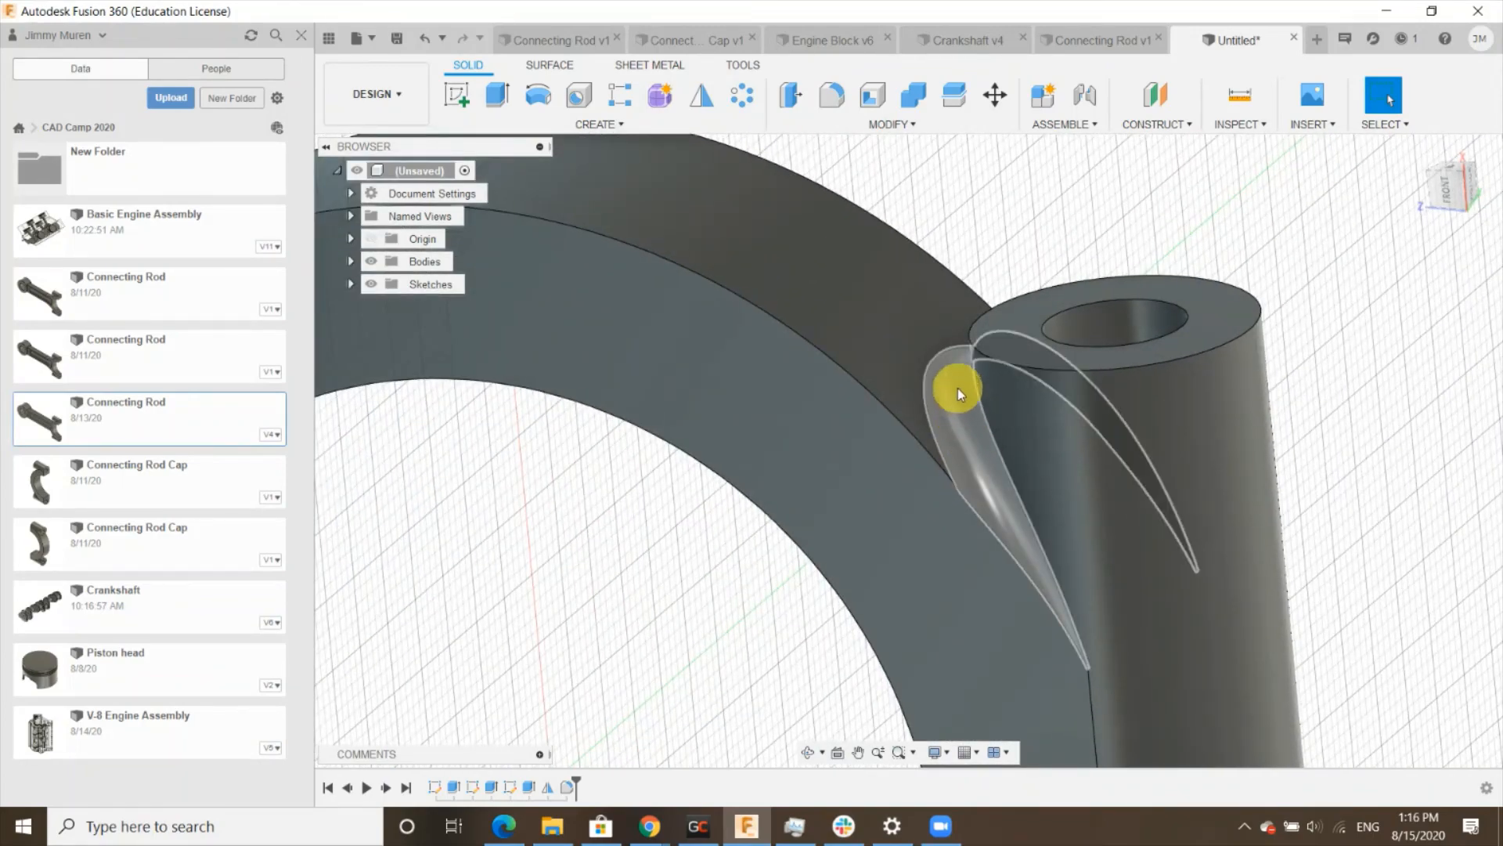
pyautogui.scroll(-6, 962, 439)
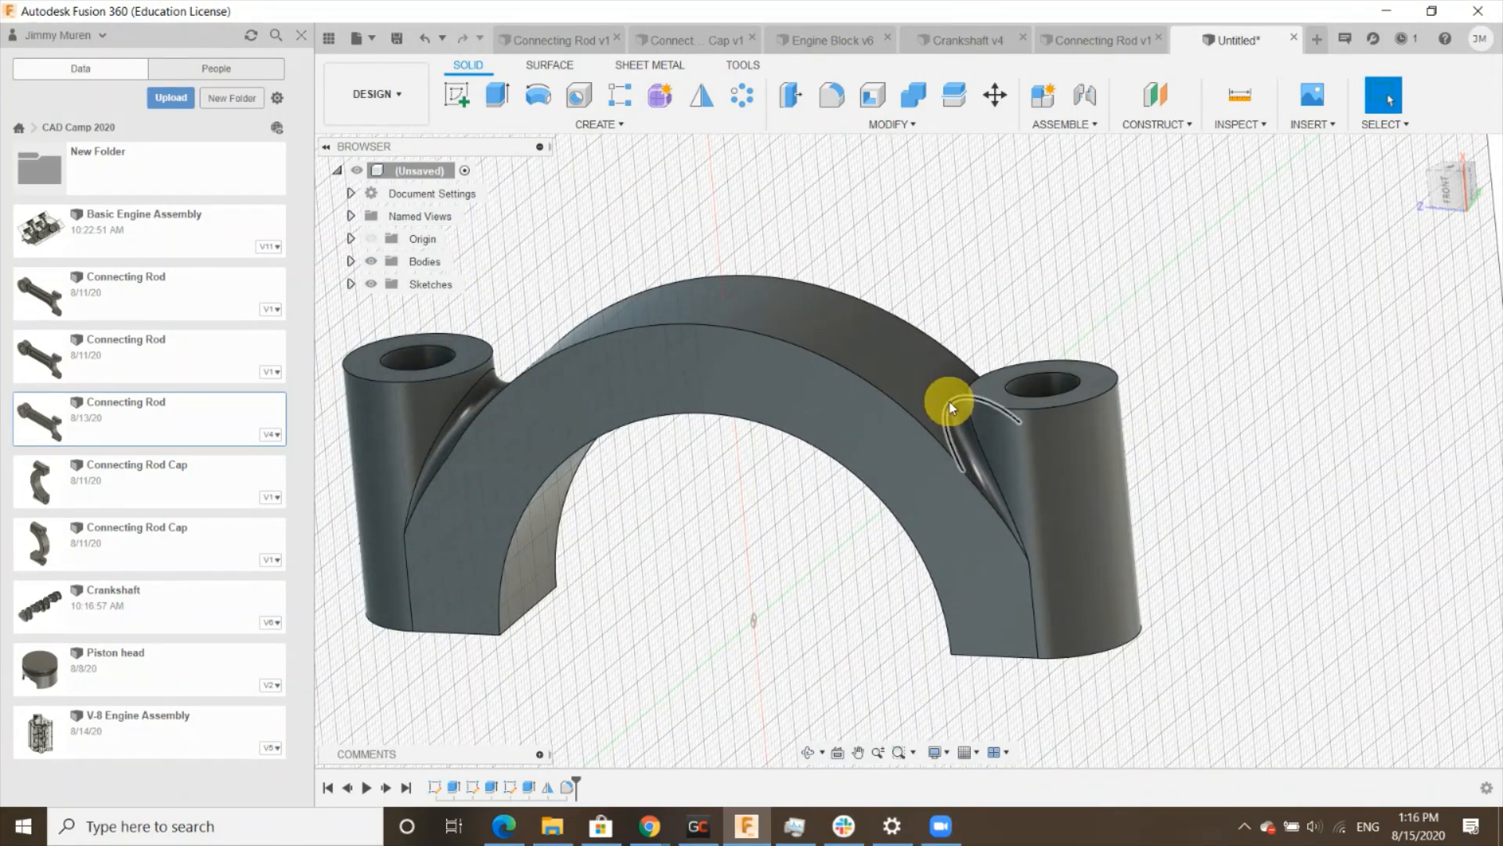
pyautogui.click(1421, 153)
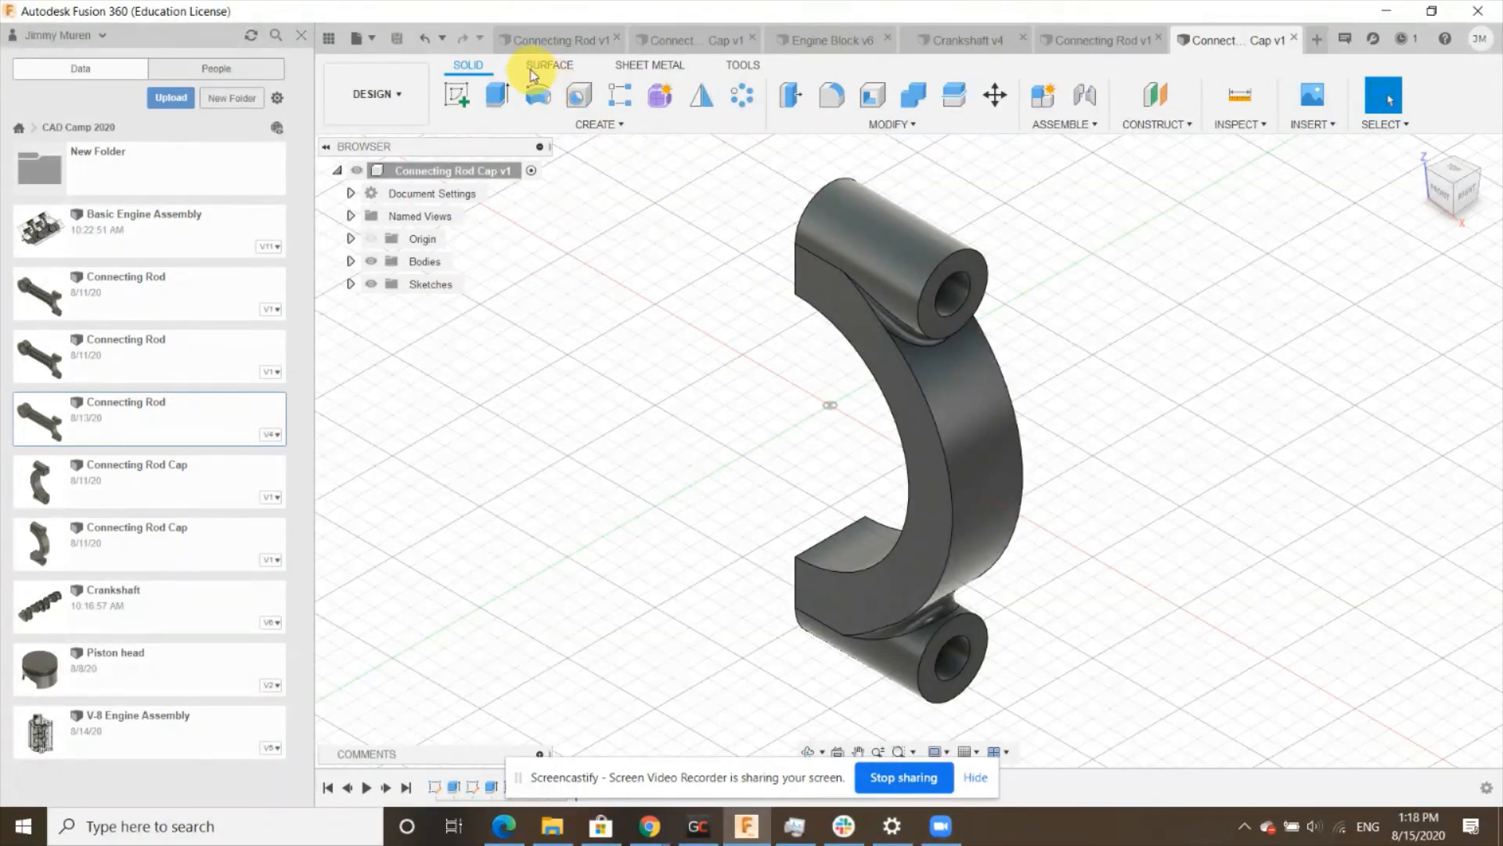
pyautogui.click(372, 39)
pyautogui.click(431, 236)
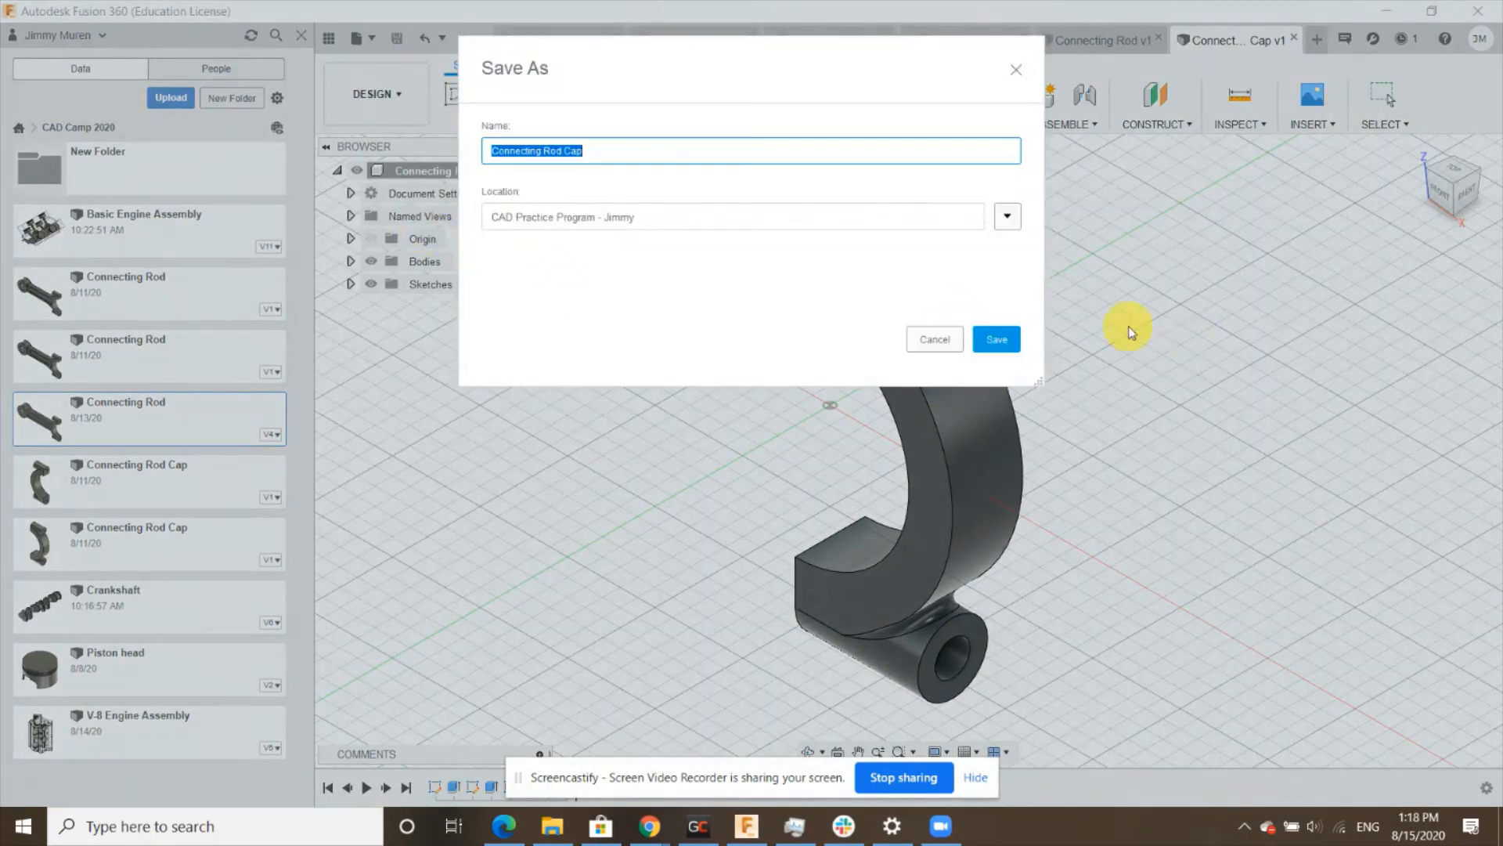
pyautogui.click(688, 159)
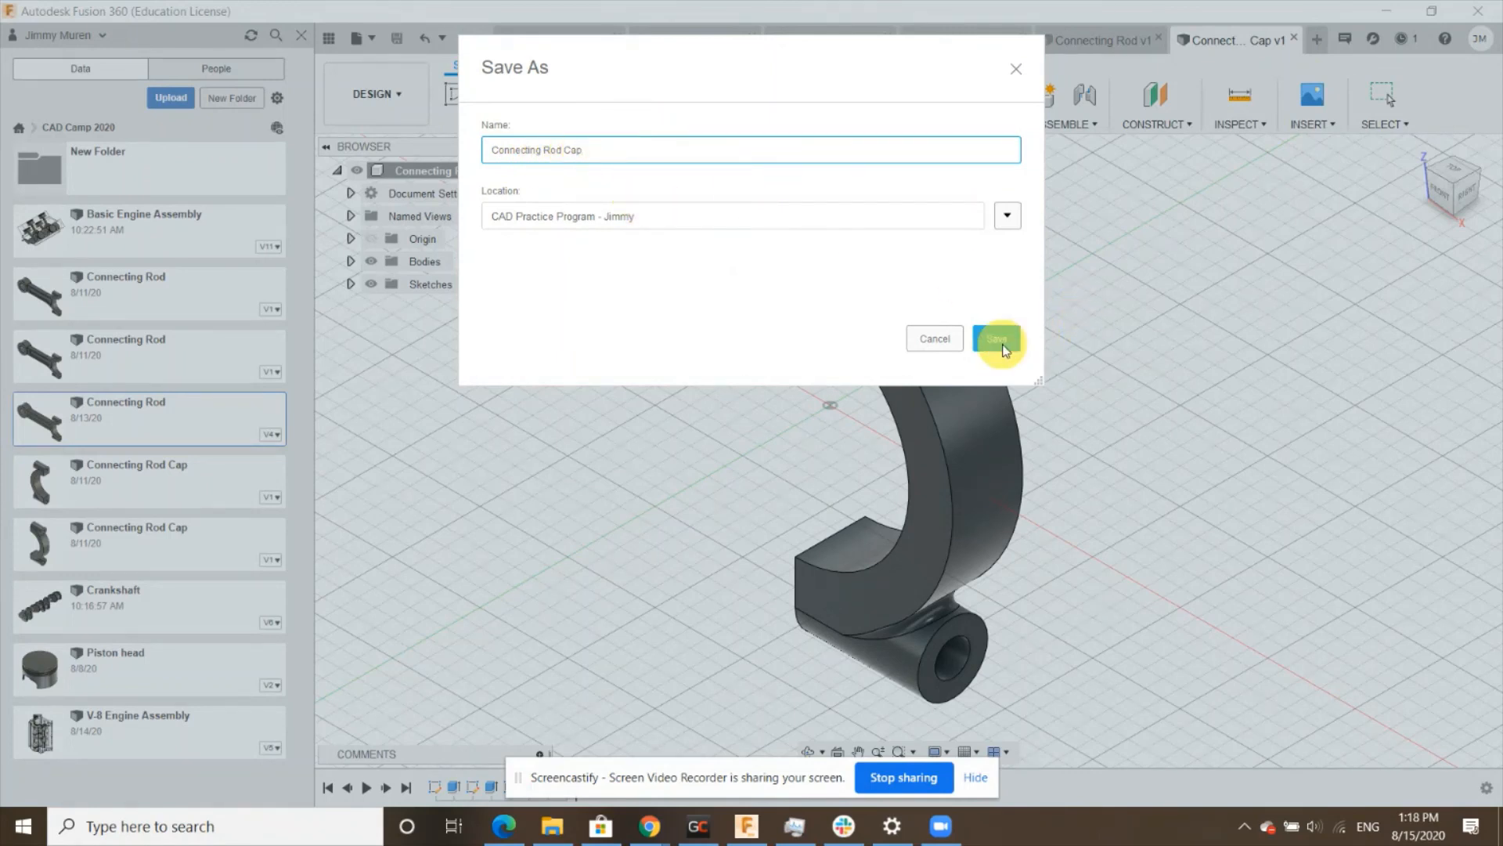
pyautogui.click(999, 341)
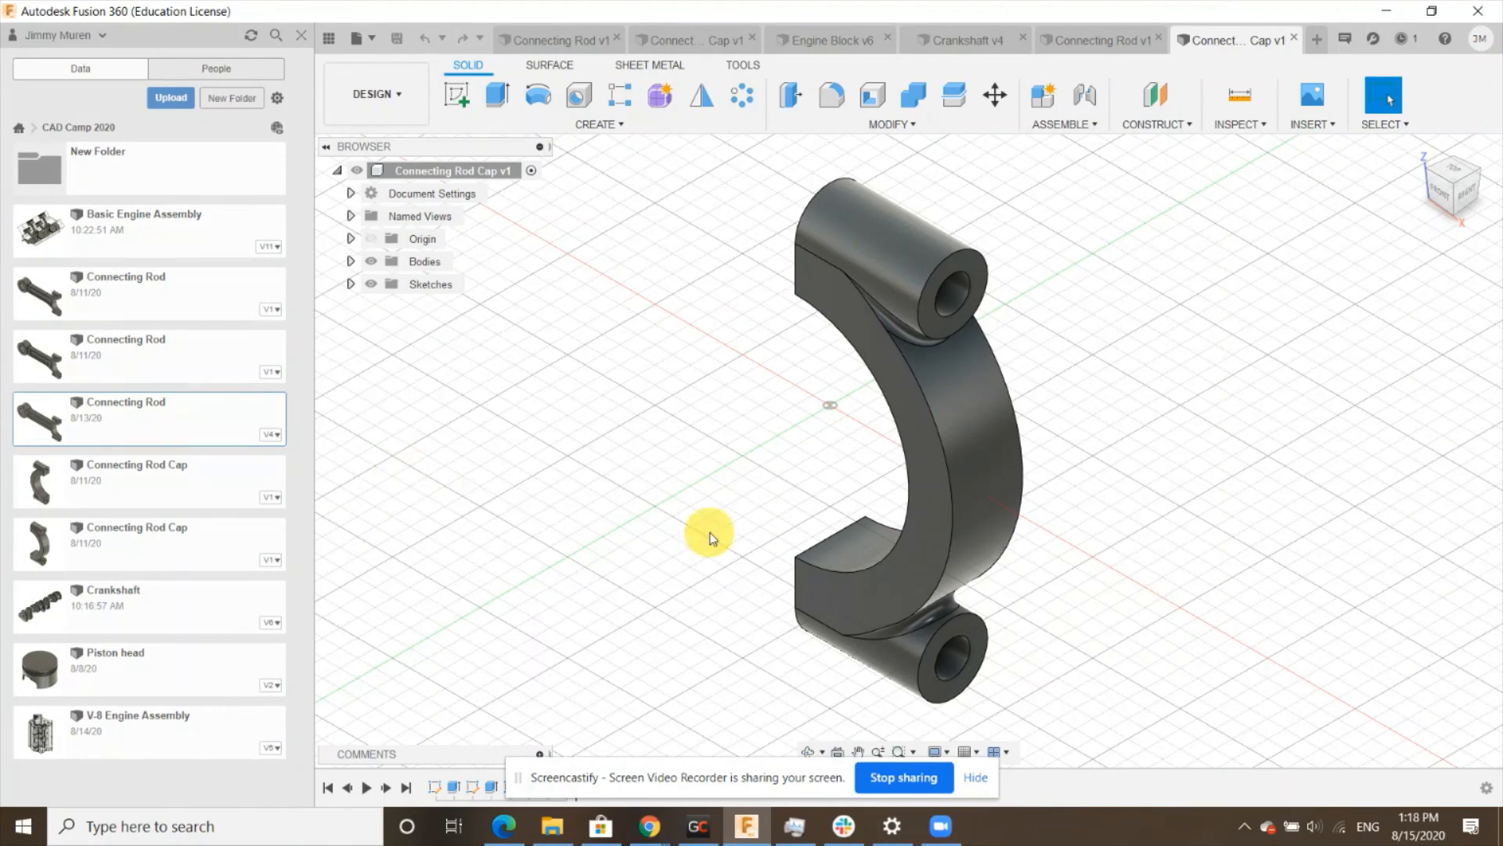
# - Compare the cap with the connecting rod and crankshaft designs open in the other tabs
pyautogui.click(1095, 46)
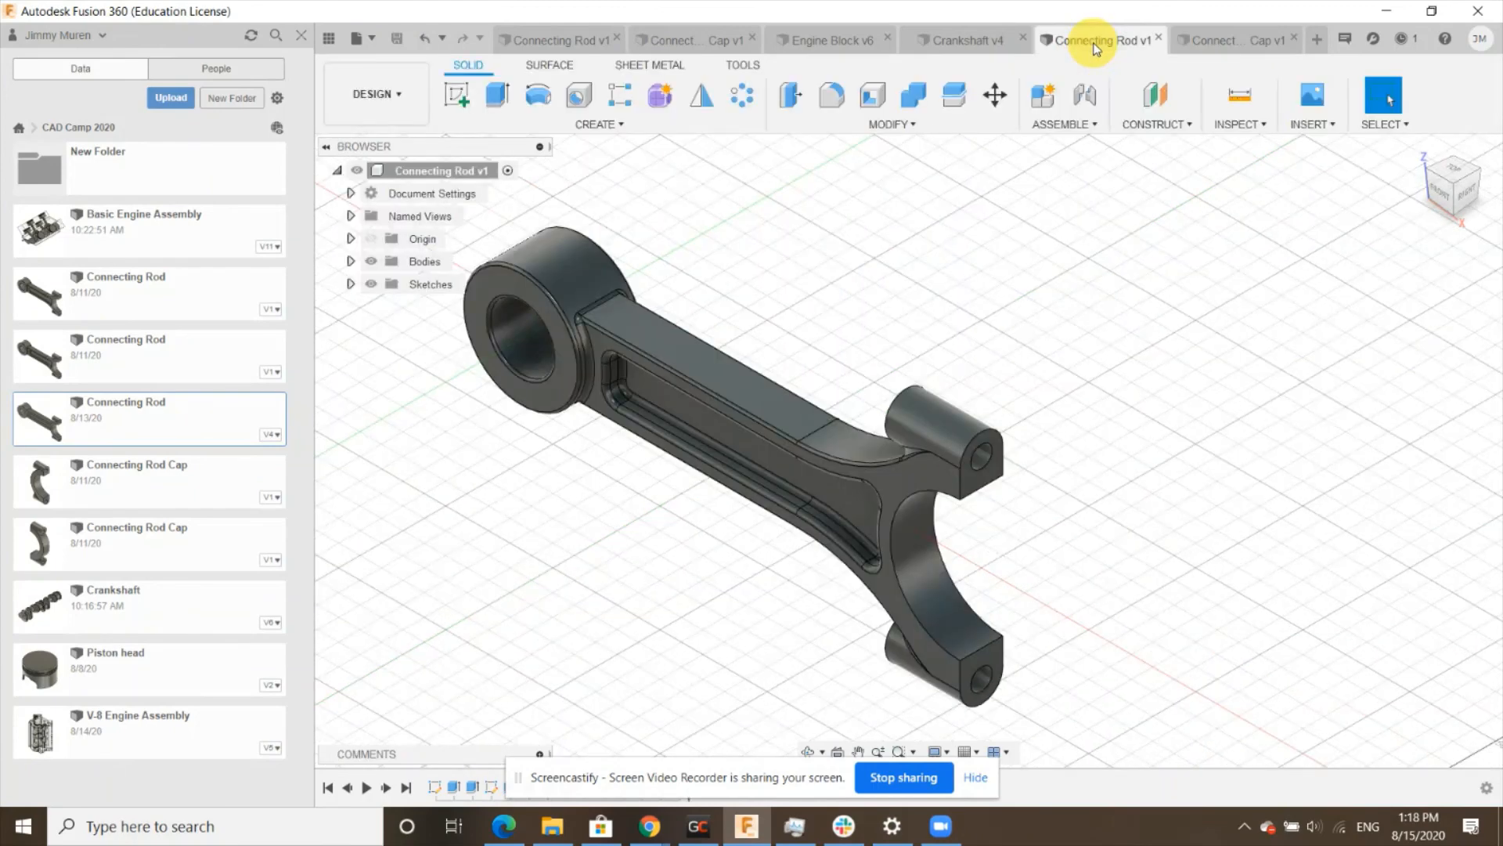
pyautogui.click(1256, 46)
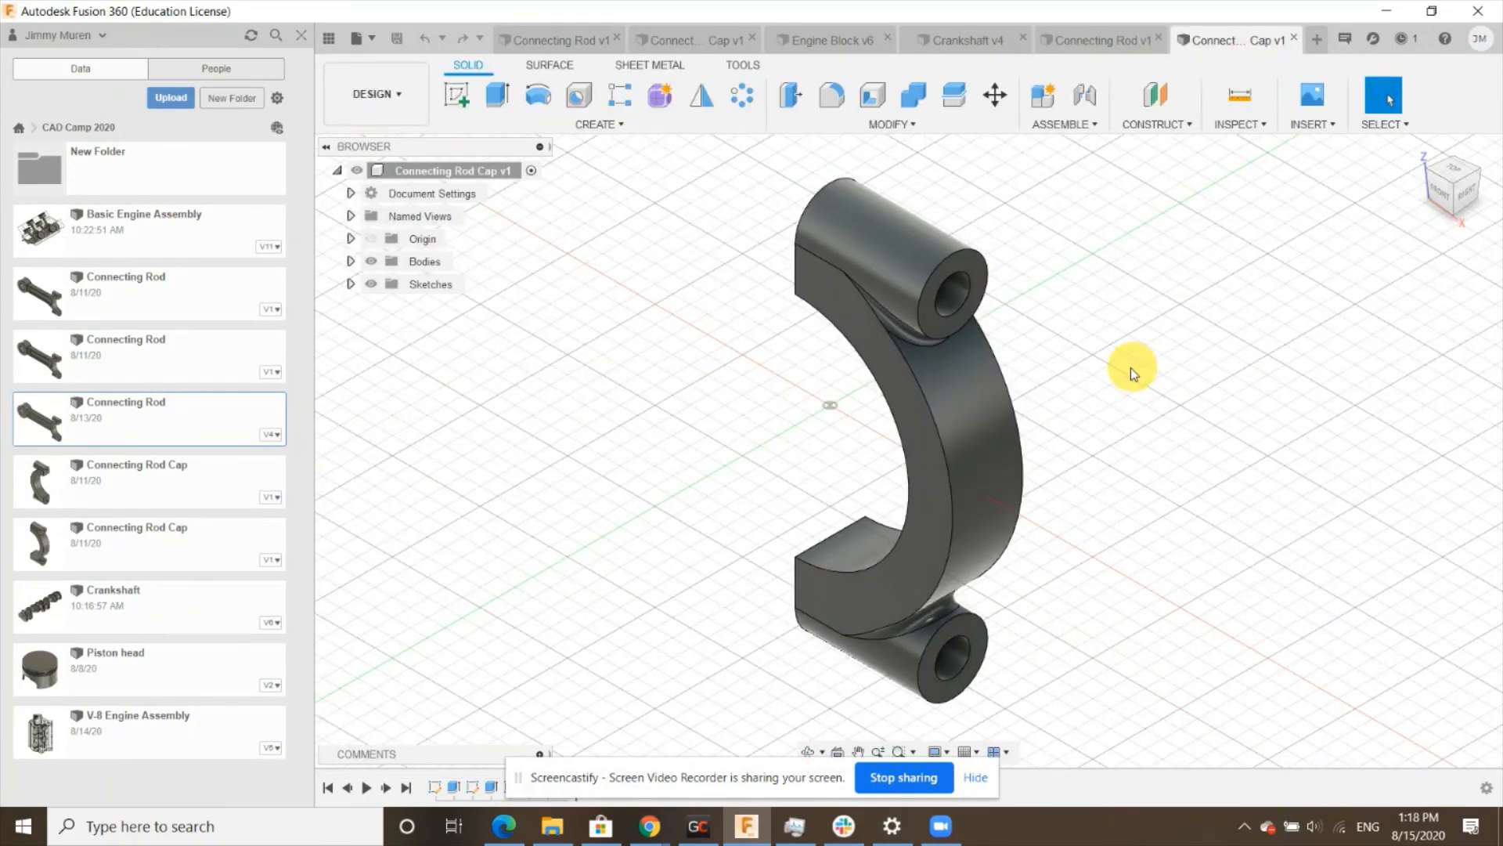
pyautogui.click(959, 48)
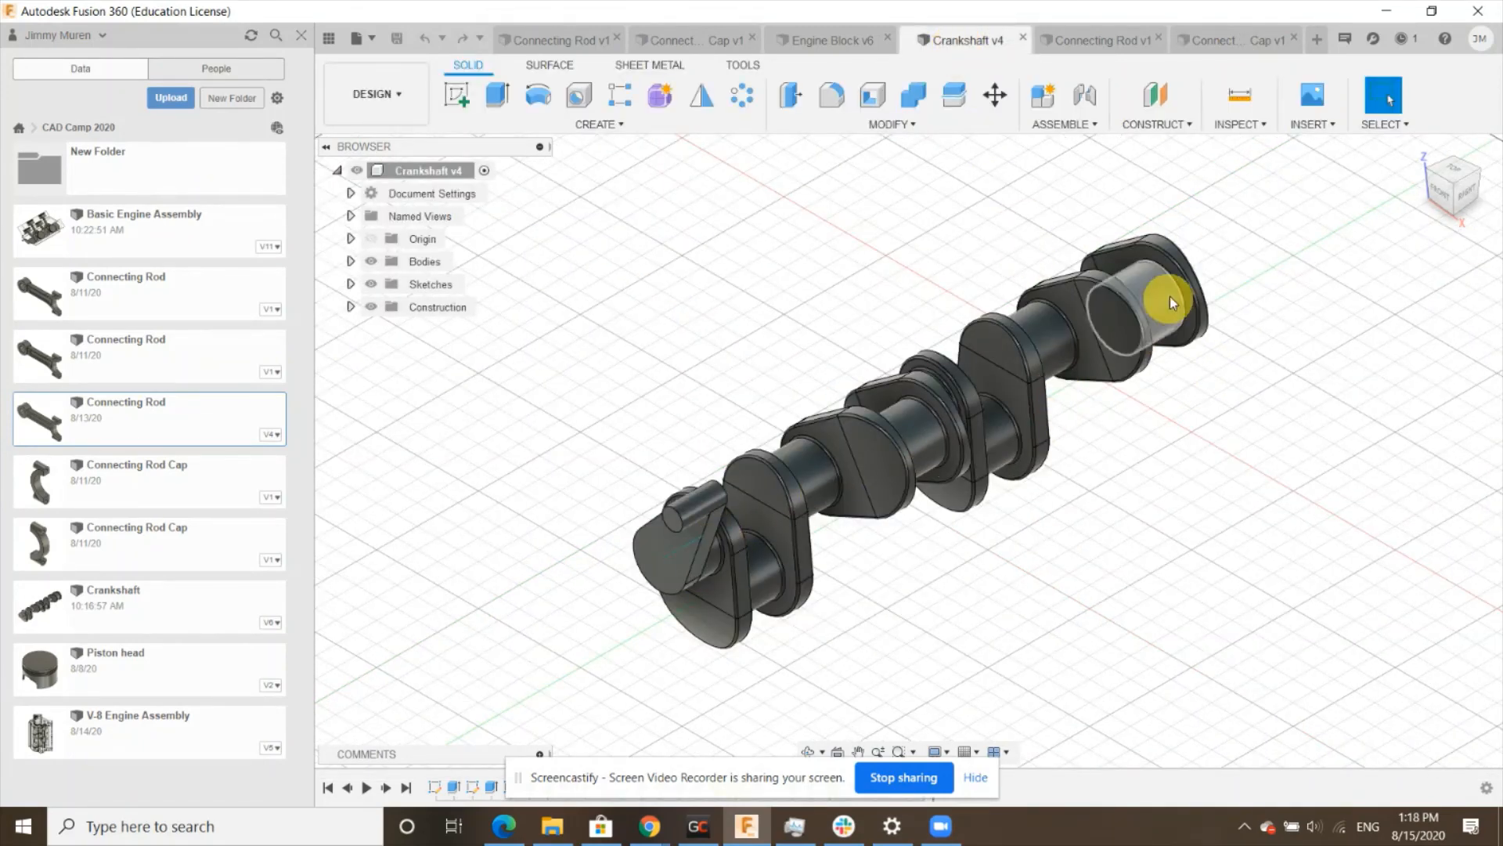
pyautogui.click(1222, 40)
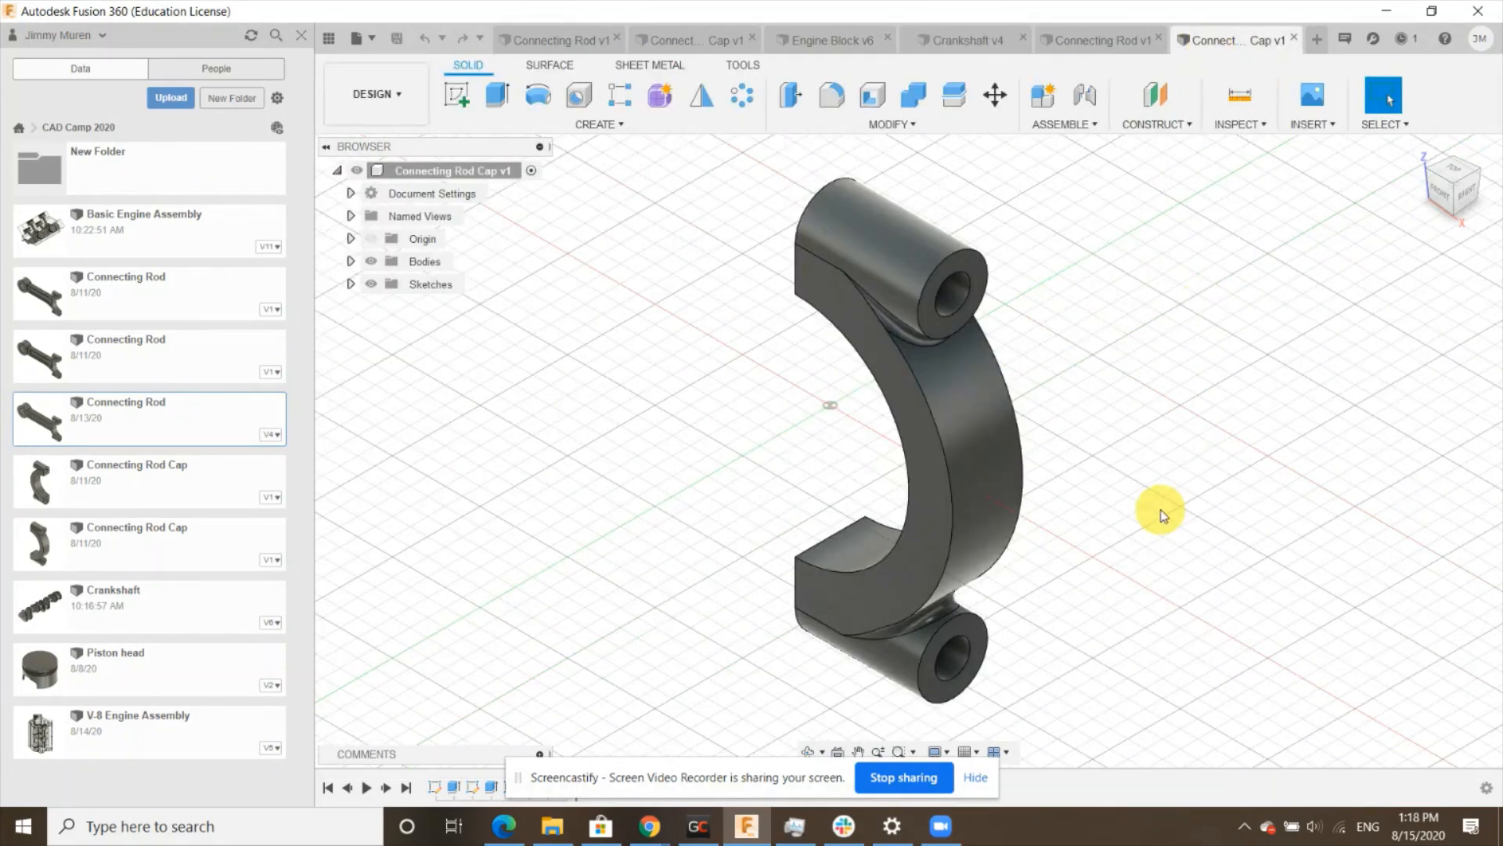